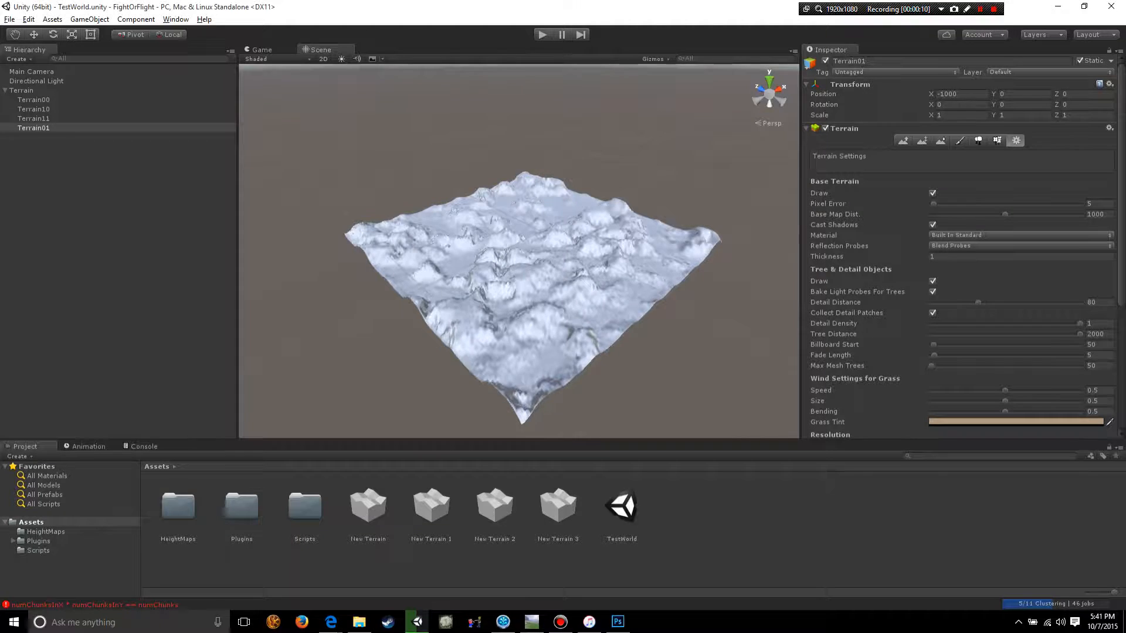
Step: Review the source landscape in Terragen and the TestHeightMap.raw and Terrain00 height maps in Photoshop, and return to Unity
left_click(531, 621)
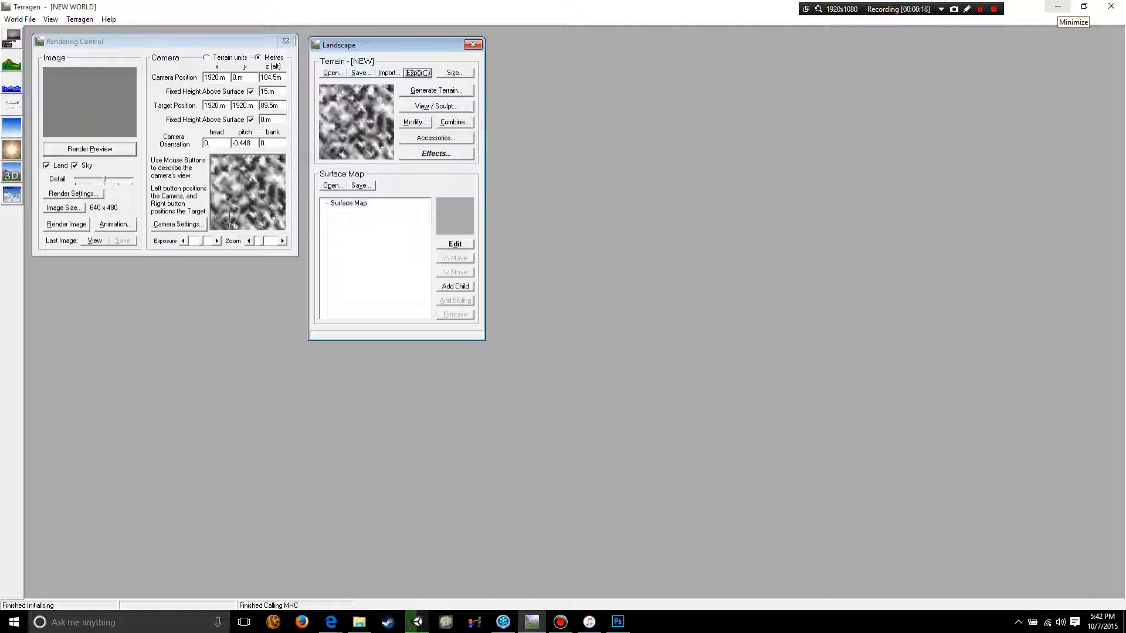
left_click(1057, 7)
left_click(617, 622)
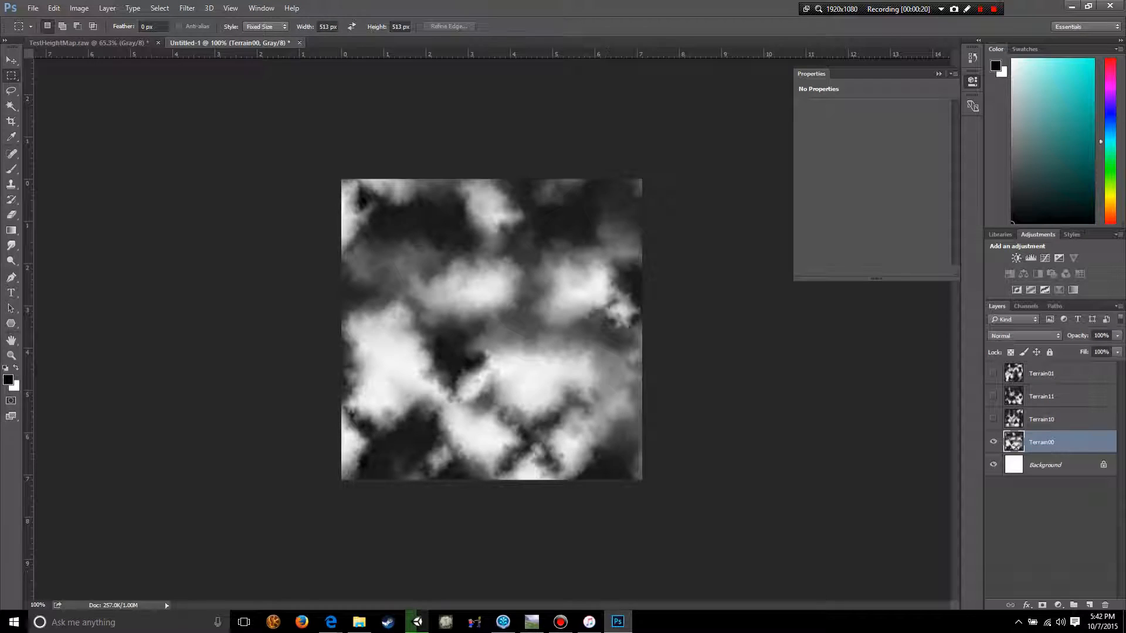
key("ctrl+Tab")
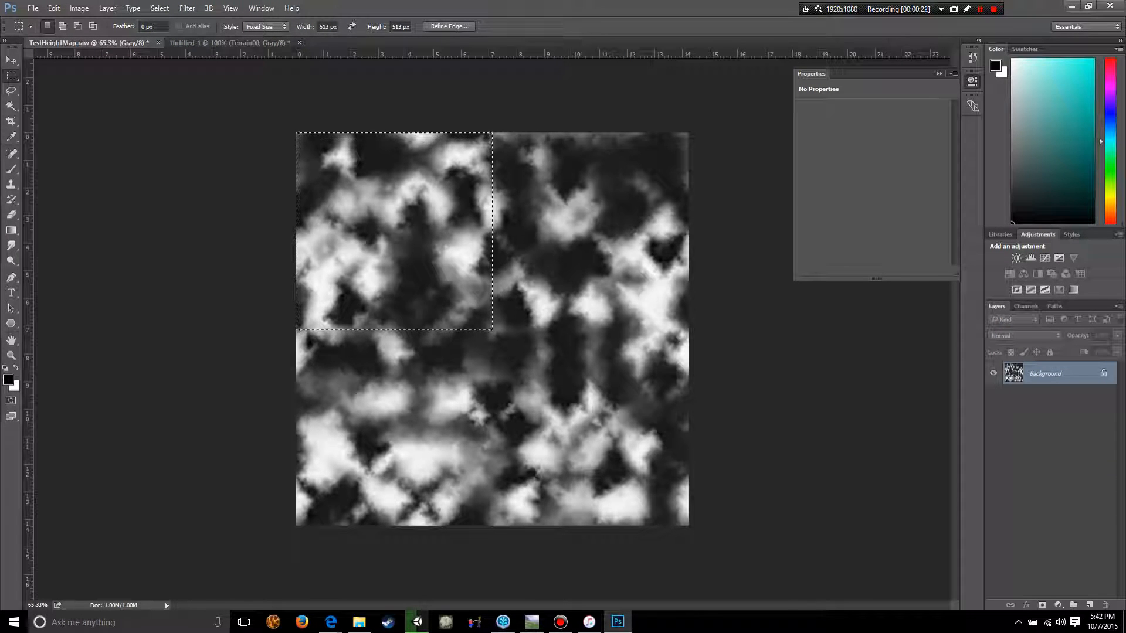
left_click(1069, 5)
Step: Examine the snowy terrain's surface detail and ridges in the scene up close
right_click_drag(645, 235, 552, 284)
key("s")
left_click_drag(551, 285, 668, 253, "alt")
scroll(669, 253, "up", 8)
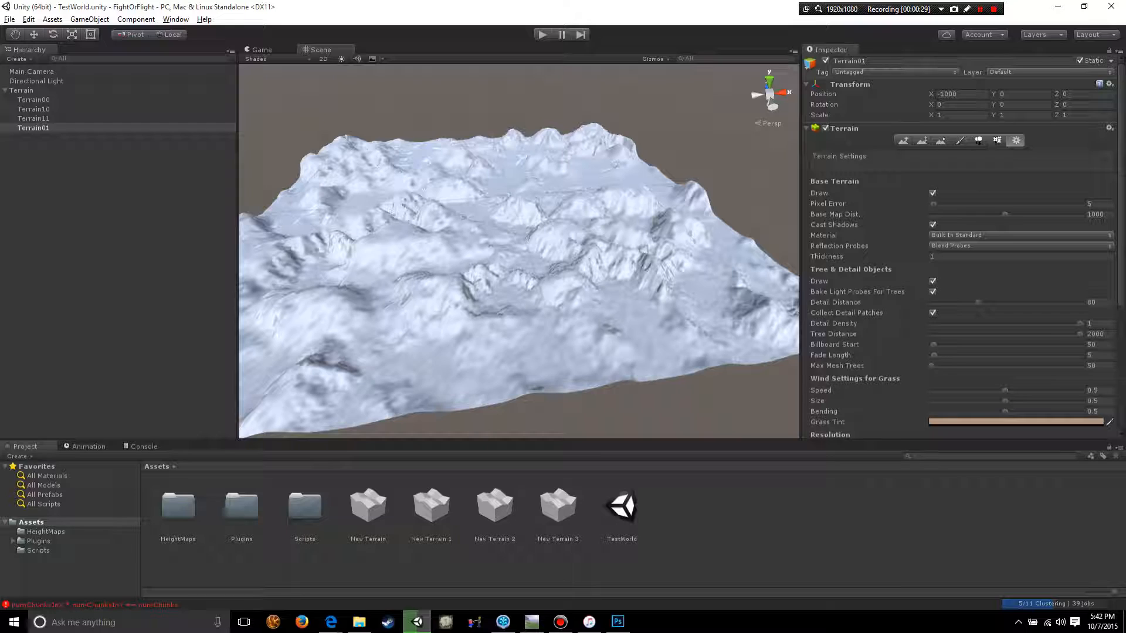
left_click_drag(528, 235, 410, 223, "alt")
scroll(598, 288, "up", 8)
scroll(504, 264, "down", 3)
scroll(358, 235, "down", 8)
scroll(410, 223, "up", 4)
scroll(519, 251, "up", 5)
key("w")
right_click_drag(519, 250, 489, 265)
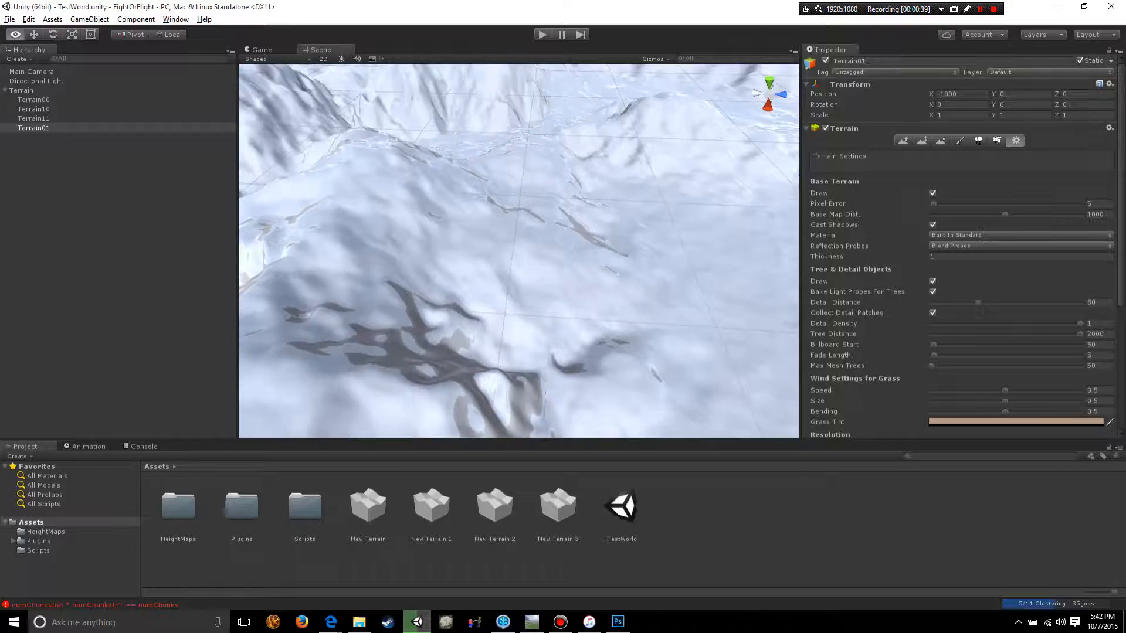
left_click_drag(434, 252, 656, 258, "alt")
scroll(518, 251, "down", 8)
scroll(519, 251, "up", 10)
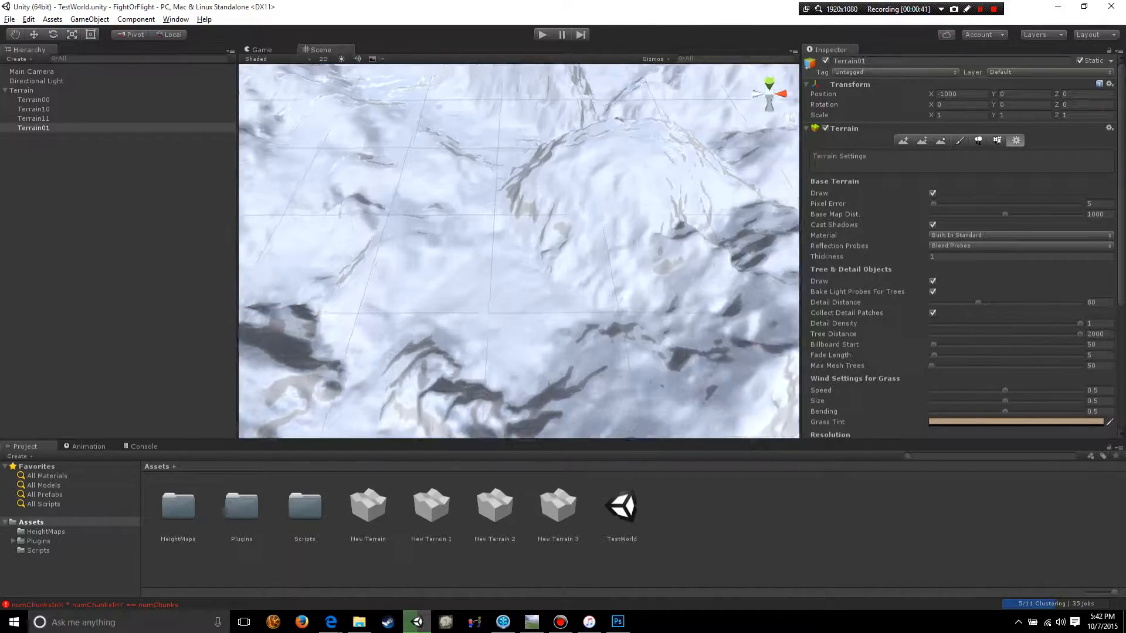
right_click_drag(519, 251, 554, 240)
scroll(519, 251, "down", 5)
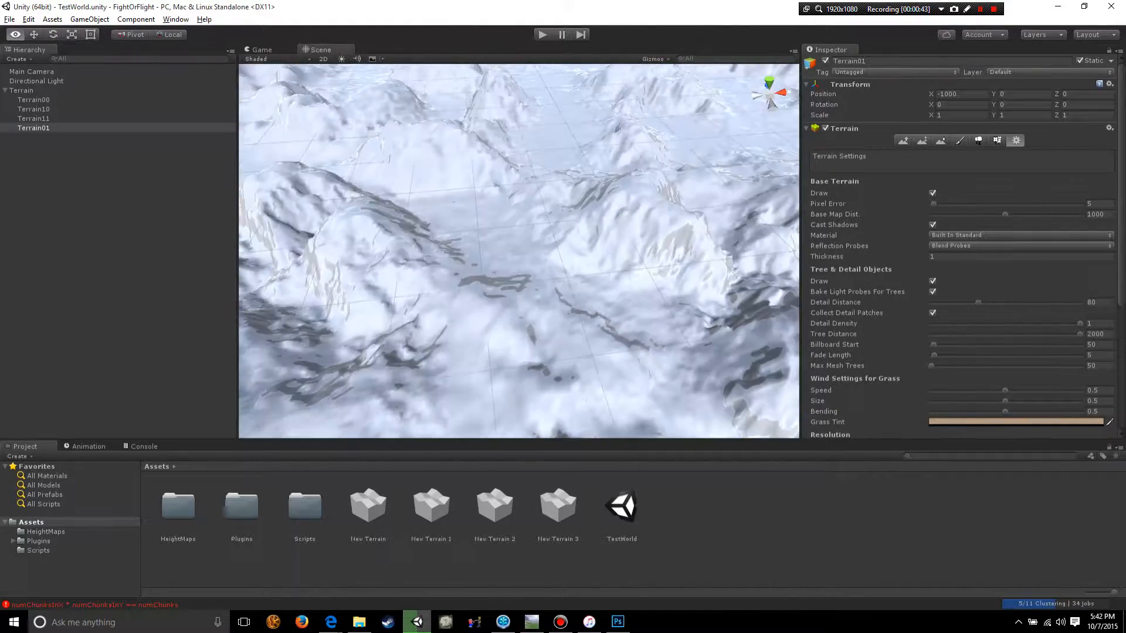
Step: Examine the four-tile terrain's overall shape and outer edges from farther away
left_click_drag(519, 251, 519, 229, "alt")
scroll(519, 251, "down", 5)
right_click_drag(519, 251, 519, 243)
key("q")
scroll(519, 251, "down", 5)
left_click_drag(519, 251, 519, 305, "alt")
scroll(519, 251, "down", 4)
left_click_drag(468, 363, 493, 352, "alt")
scroll(573, 309, "down", 5)
left_click_drag(519, 309, 596, 302, "alt")
scroll(596, 252, "up", 4)
left_click_drag(604, 200, 598, 161, "alt")
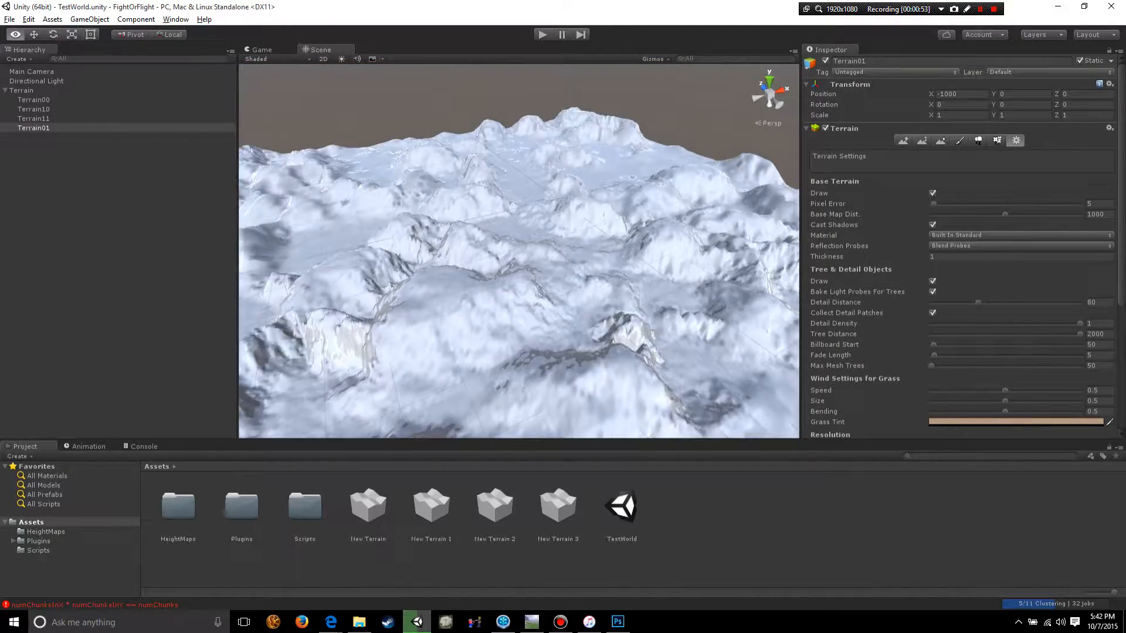
scroll(586, 206, "up", 4)
left_click_drag(563, 293, 791, 293, "alt")
scroll(519, 276, "down", 4)
scroll(563, 293, "down", 4)
scroll(622, 282, "down", 2)
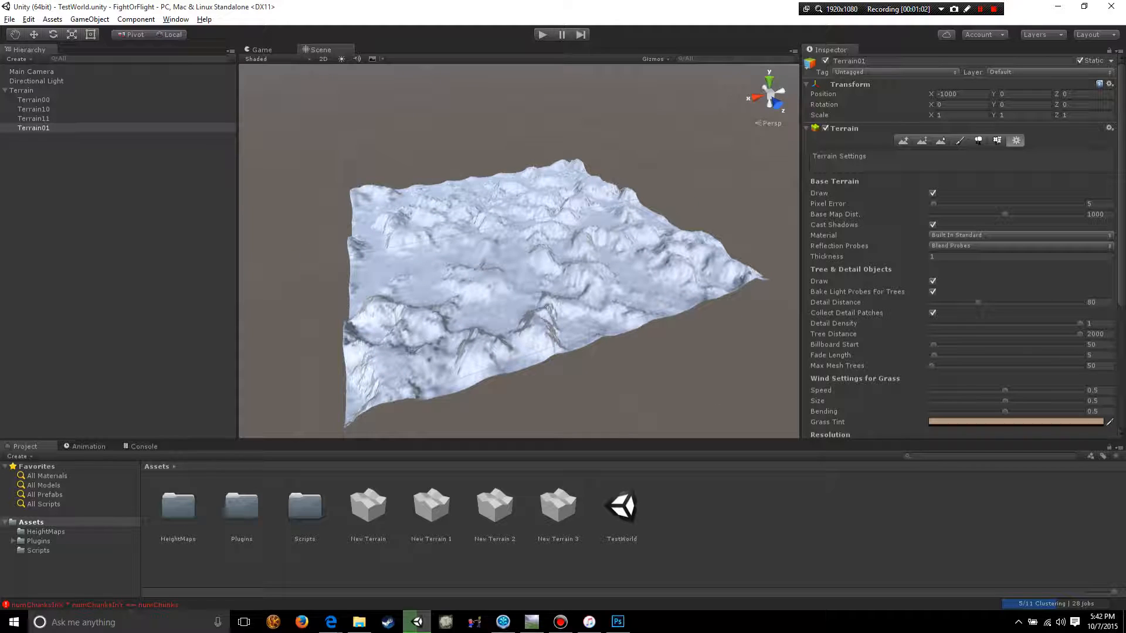
Step: Inspect the mountains and valleys across the terrain from the opposite side
left_click_drag(519, 282, 727, 235, "alt")
scroll(592, 249, "up", 4)
scroll(651, 276, "up", 3)
scroll(651, 235, "up", 2)
scroll(683, 217, "up", 3)
scroll(727, 235, "up", 2)
scroll(519, 252, "down", 3)
left_click_drag(519, 253, 776, 249, "alt")
scroll(604, 293, "down", 3)
scroll(763, 246, "up", 2)
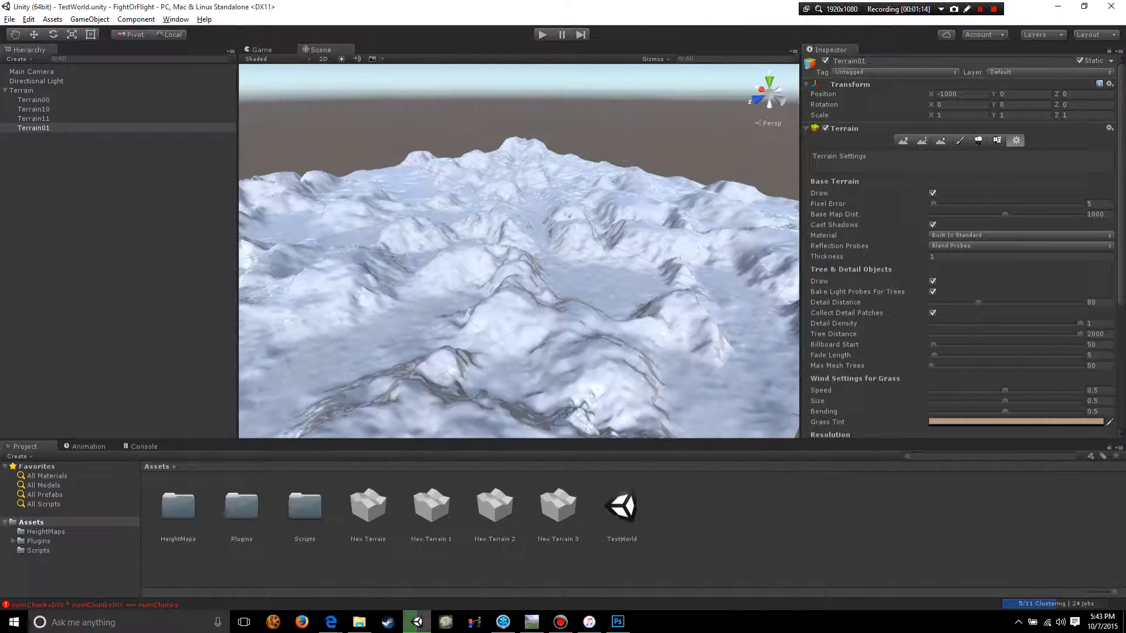
left_click_drag(519, 252, 531, 239, "alt")
scroll(530, 240, "down", 4)
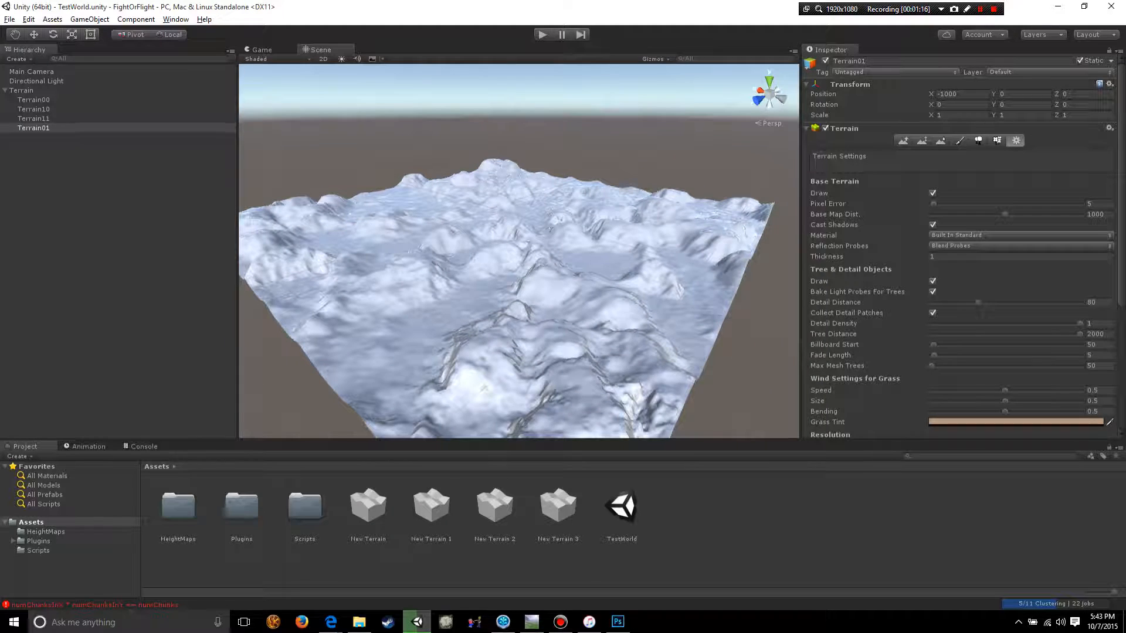
Step: Review the resolution settings of Terrain00 and survey the surrounding terrain from several angles
left_click(34, 99)
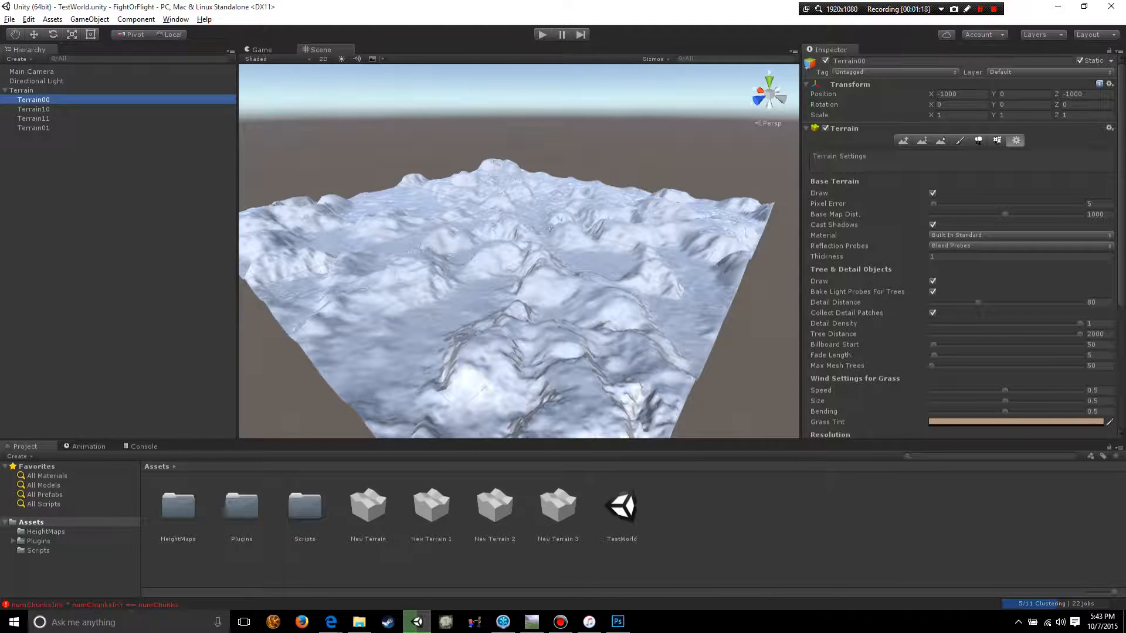
scroll(961, 246, "down", 4)
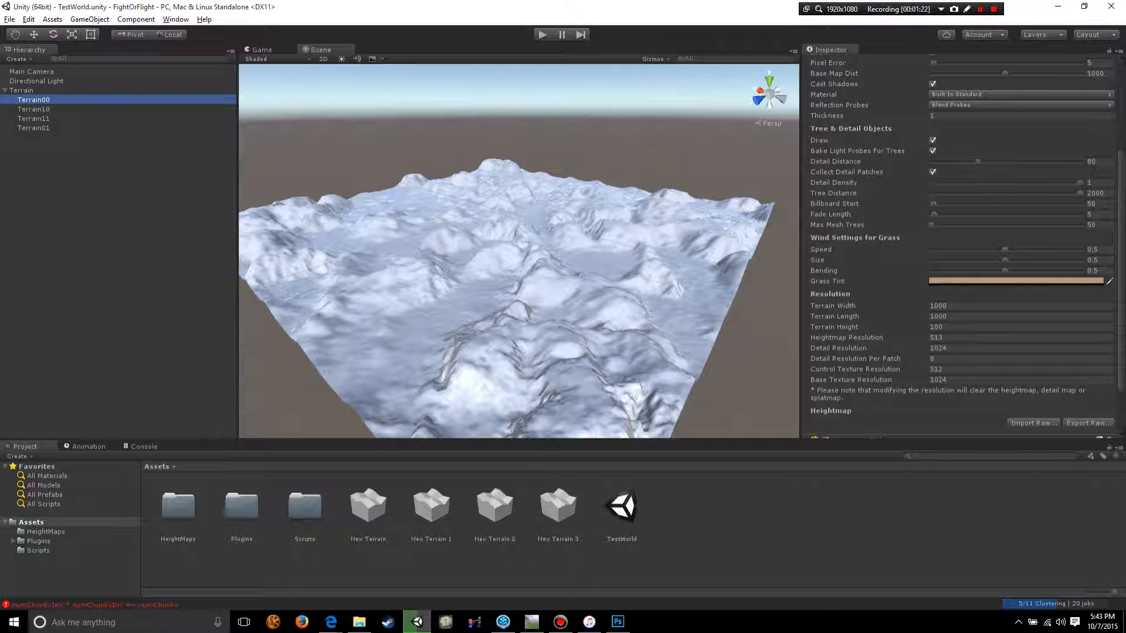
left_click_drag(703, 235, 252, 261, "alt")
scroll(252, 261, "down", 5)
scroll(410, 252, "up", 7)
left_click_drag(410, 252, 598, 243, "alt")
scroll(598, 243, "down", 2)
left_click_drag(446, 252, 645, 242, "alt")
mouse_move(563, 246)
left_mouse_down("alt")
mouse_move(475, 243)
mouse_move(557, 229)
left_mouse_up("alt")
scroll(510, 253, "down", 3)
scroll(557, 230, "up", 3)
left_click_drag(493, 258, 518, 264, "alt")
scroll(518, 251, "down", 2)
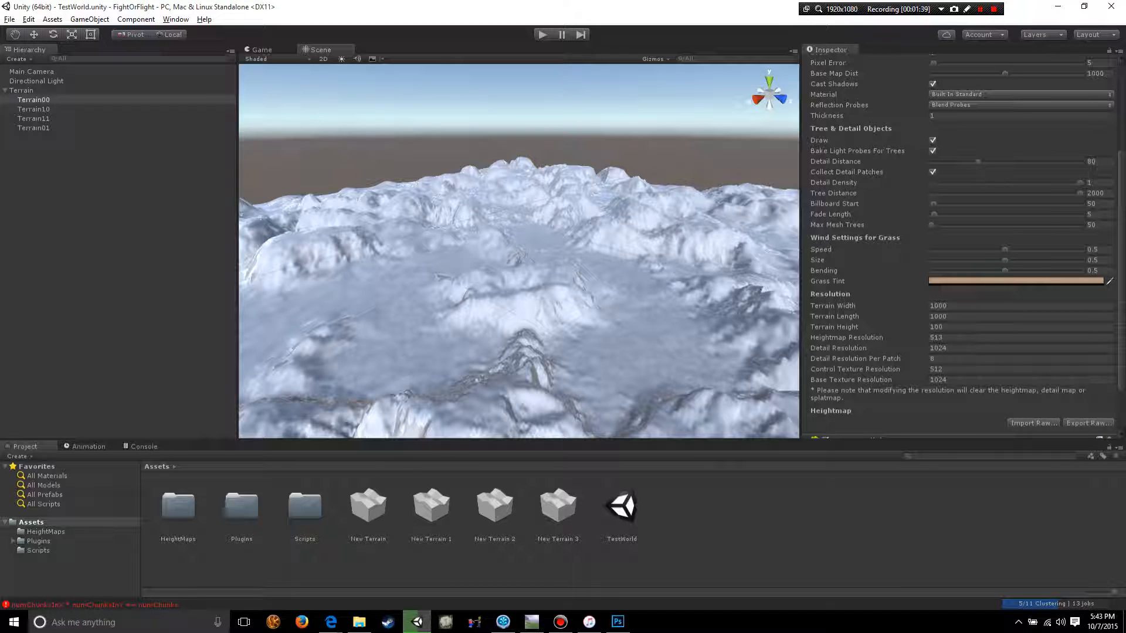
left_click_drag(504, 252, 628, 235, "alt")
scroll(528, 252, "down", 1)
scroll(519, 252, "up", 3)
left_click_drag(518, 252, 398, 280, "alt")
scroll(519, 253, "down", 2)
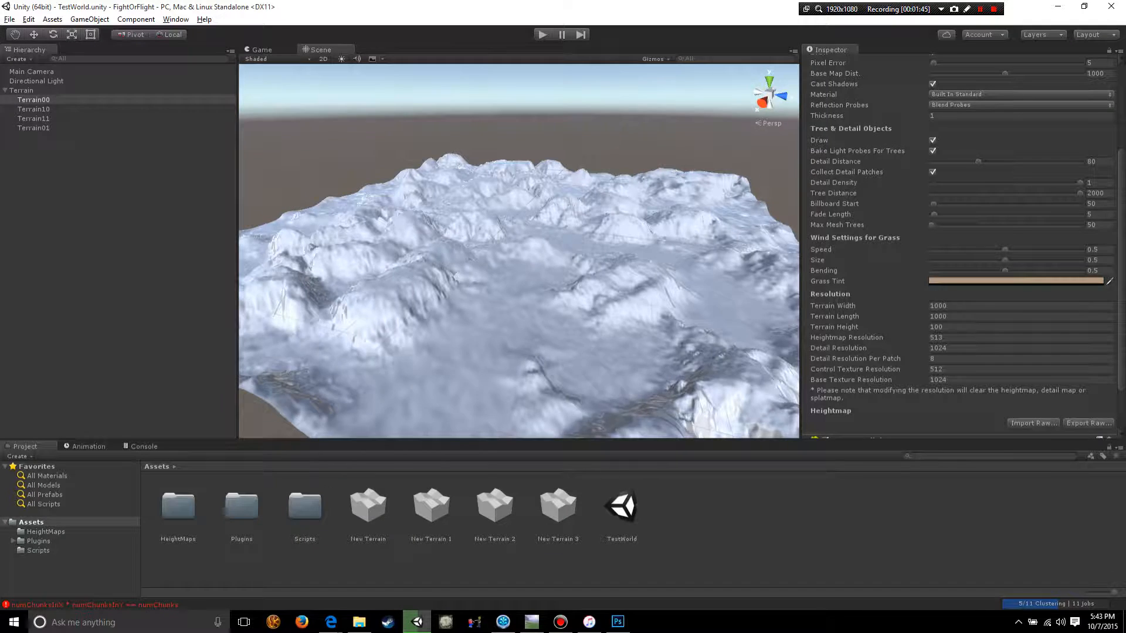
scroll(519, 252, "up", 3)
left_click_drag(487, 258, 575, 243, "alt")
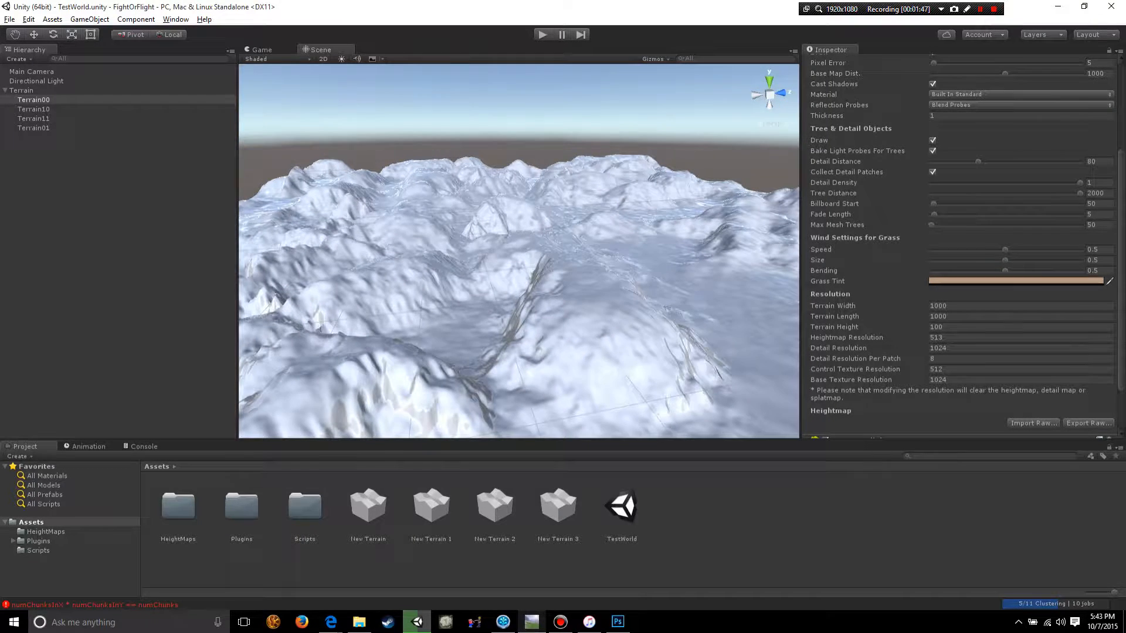
Step: Check the Terragen landscape again, return to Unity and examine how the terrain tiles join across the scene
left_click(531, 622)
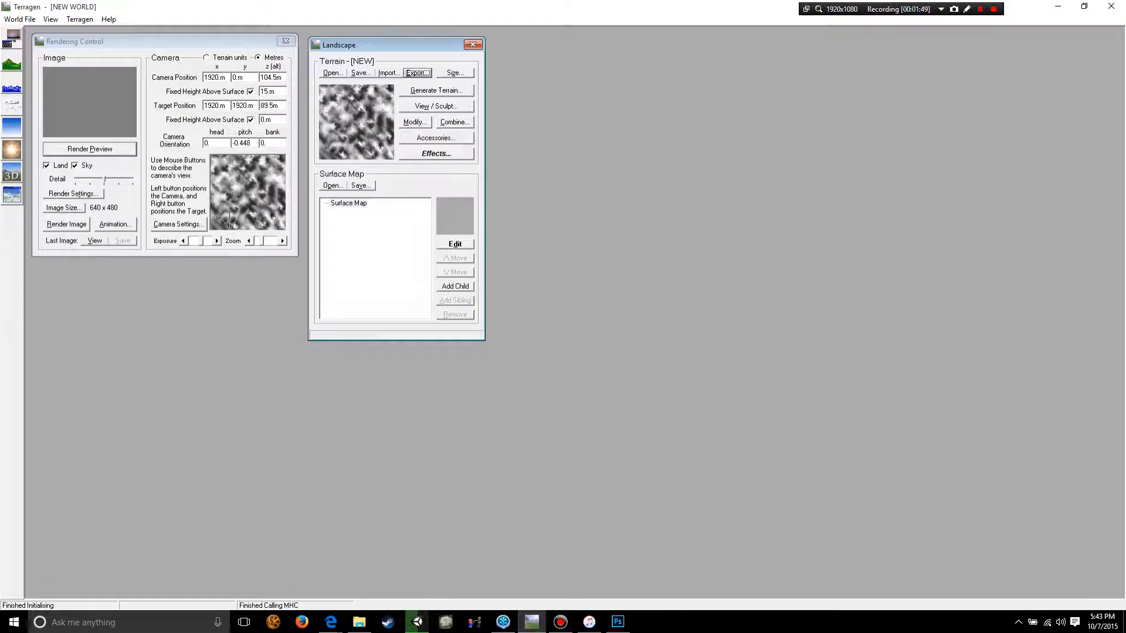
left_click(1057, 6)
left_click_drag(528, 246, 458, 264, "alt")
scroll(519, 253, "down", 5)
left_click_drag(527, 252, 451, 249, "alt")
scroll(519, 252, "up", 5)
mouse_move(519, 252)
left_mouse_down("alt")
mouse_move(486, 241)
mouse_move(515, 241)
left_mouse_up("alt")
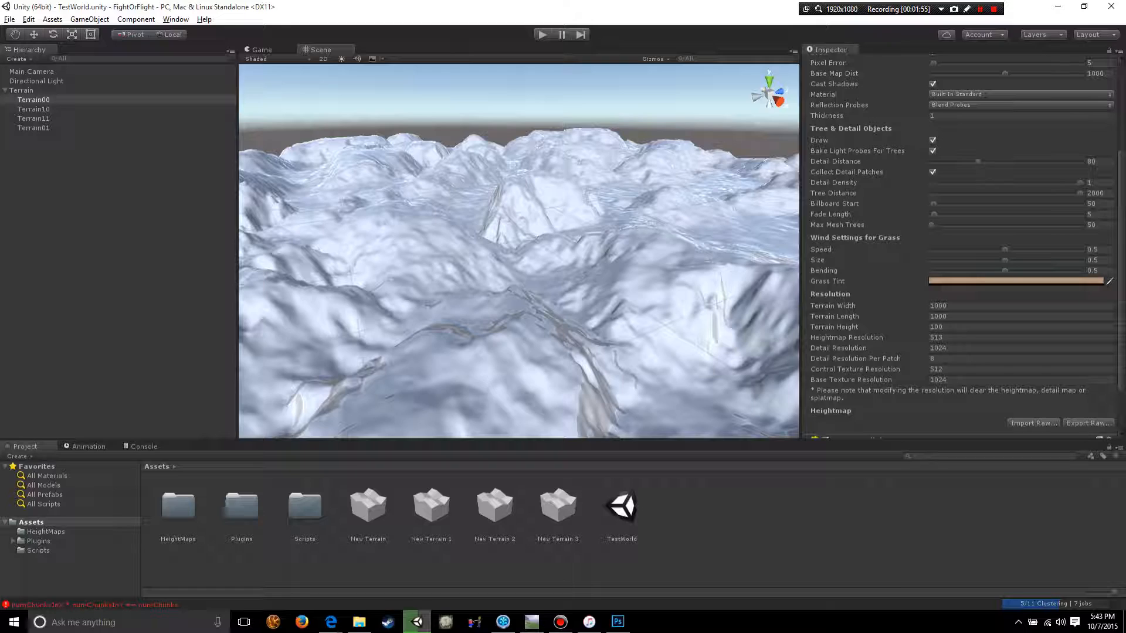
right_click_drag(519, 252, 571, 224)
scroll(519, 252, "down", 5)
left_click_drag(519, 252, 363, 327, "alt")
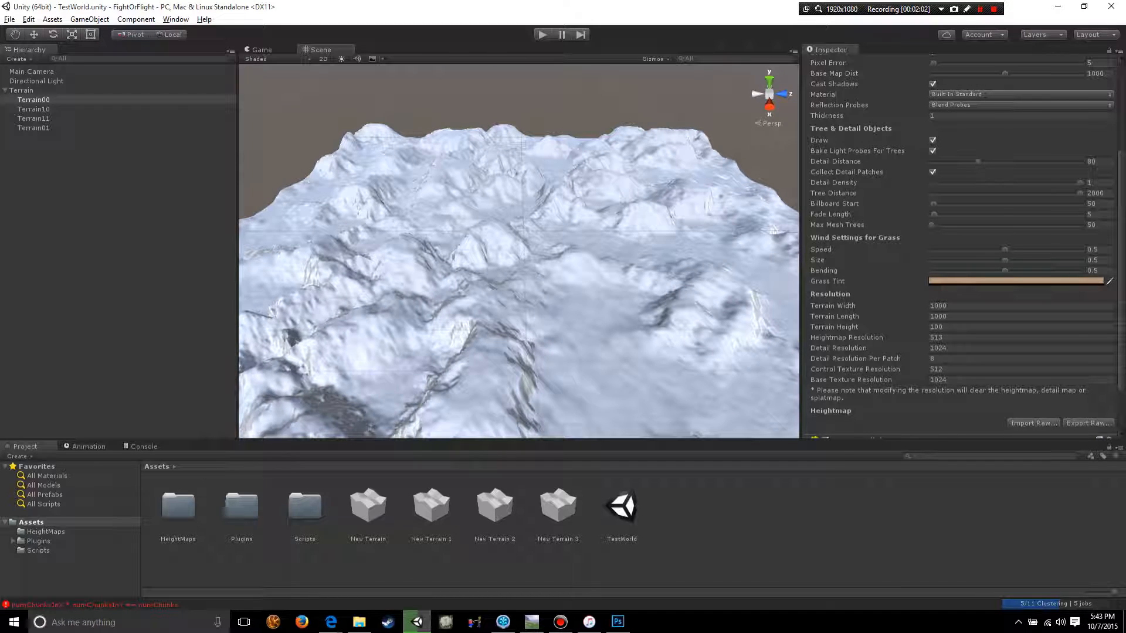
scroll(961, 252, "up", 4)
left_click_drag(609, 252, 434, 252, "alt")
scroll(519, 252, "down", 5)
middle_click_drag(519, 176, 457, 287)
scroll(519, 252, "up", 4)
left_click_drag(410, 252, 762, 252, "alt")
scroll(519, 252, "down", 5)
left_click_drag(519, 264, 587, 214, "alt")
Step: Assign the red label icon to Terrain00
scroll(518, 252, "up", 5)
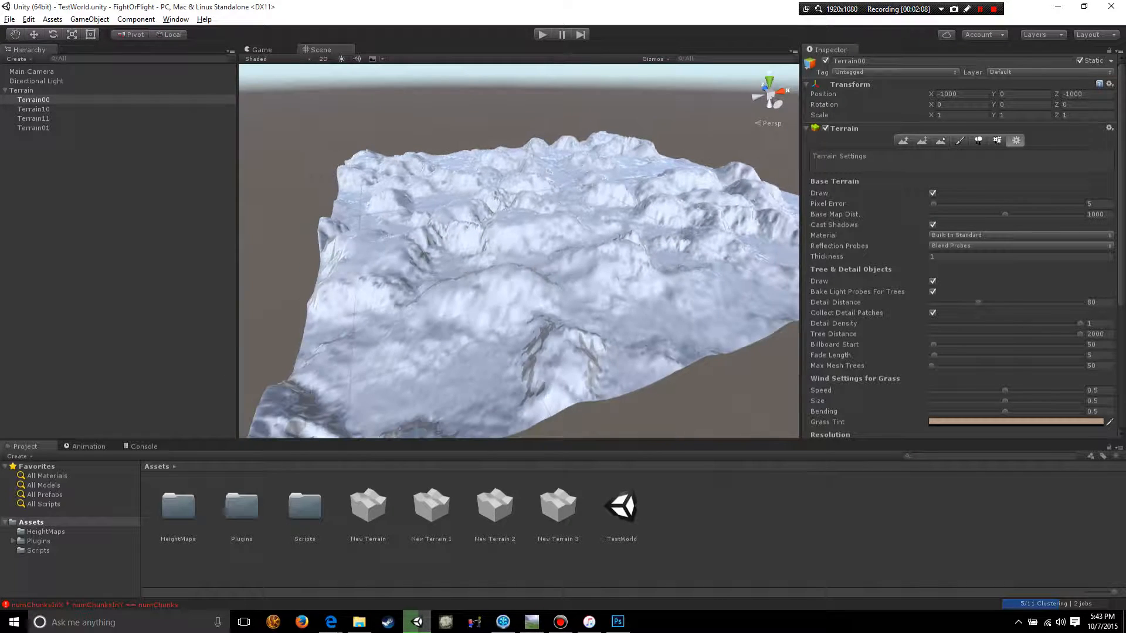
left_click(810, 63)
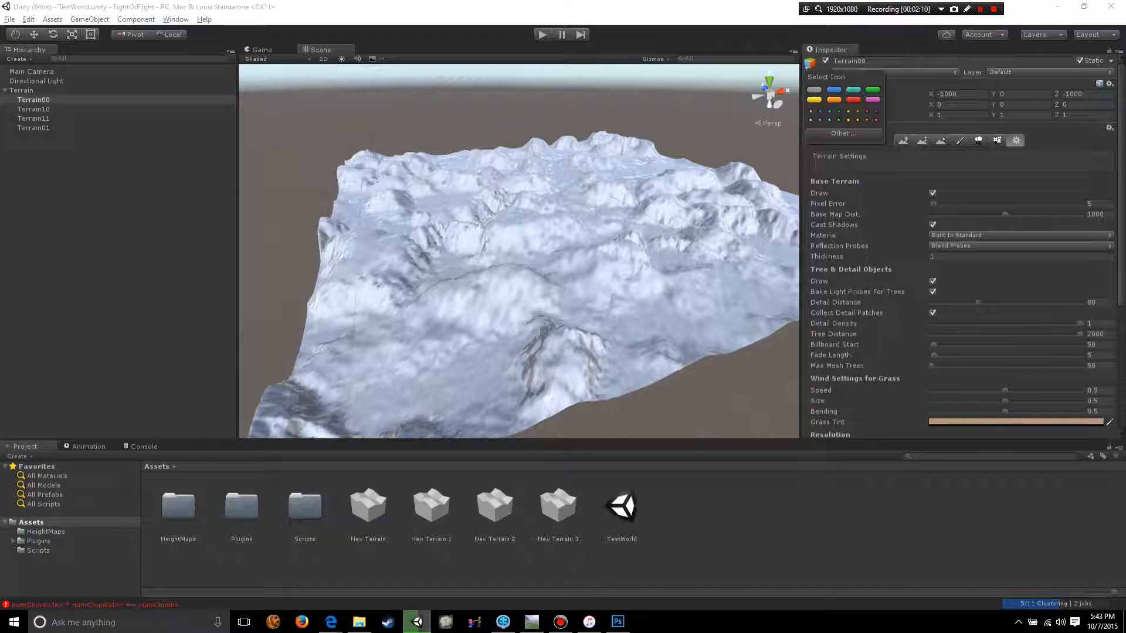
left_click(853, 100)
left_click(692, 170)
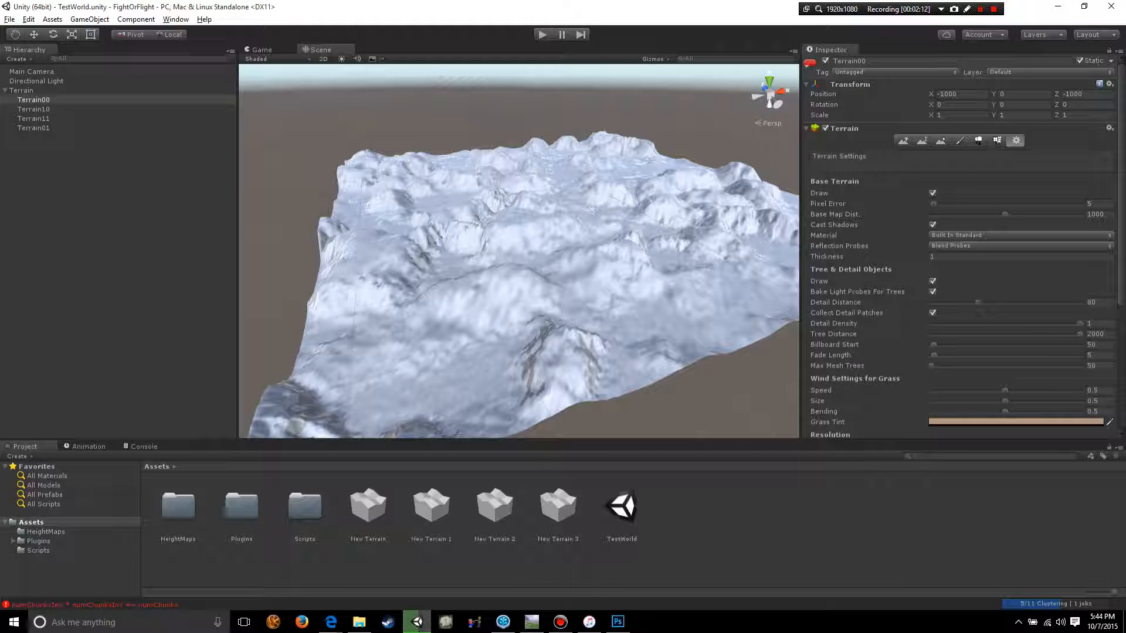
Step: Assign the orange label icon to Terrain10
scroll(519, 253, "down", 5)
left_click(33, 110)
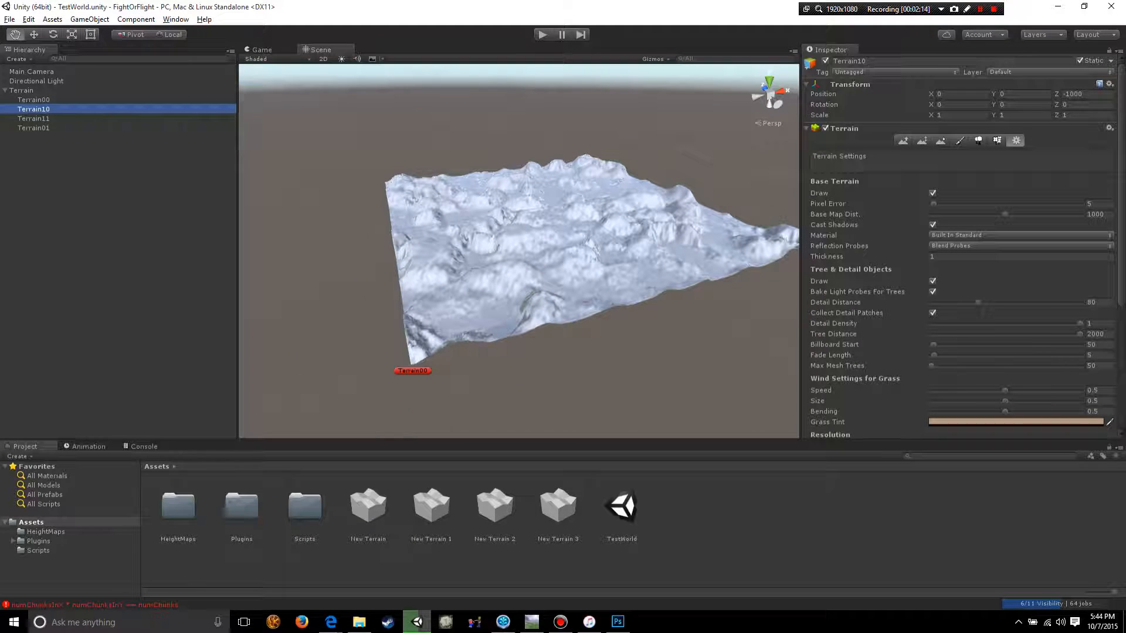
left_click(809, 63)
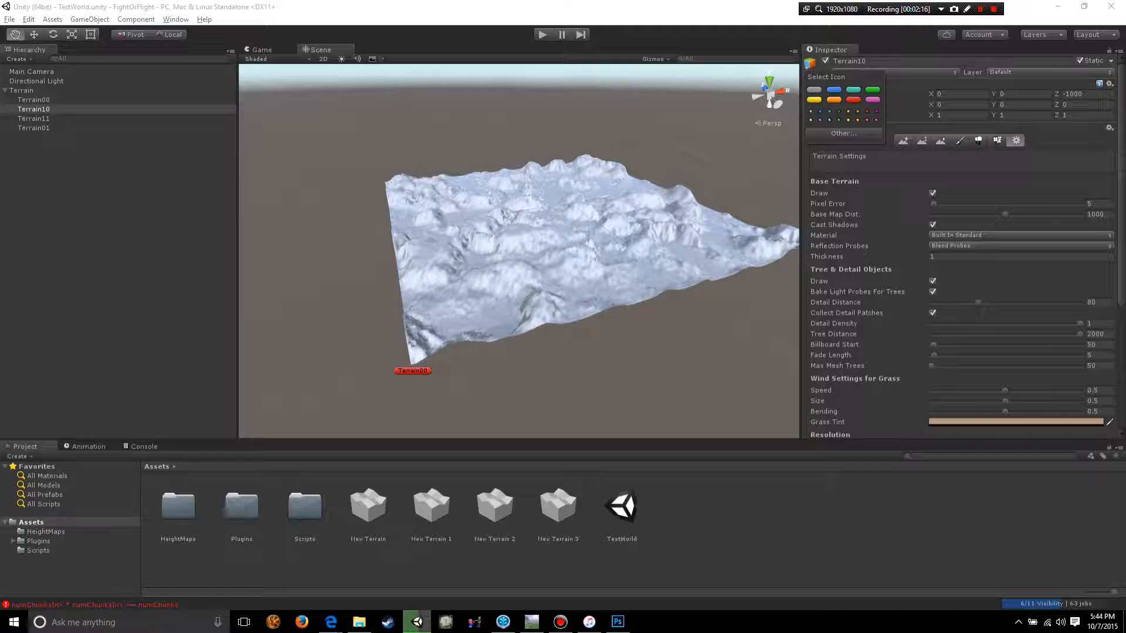
left_click(834, 100)
Step: Assign the magenta label icon to Terrain11
left_click(34, 119)
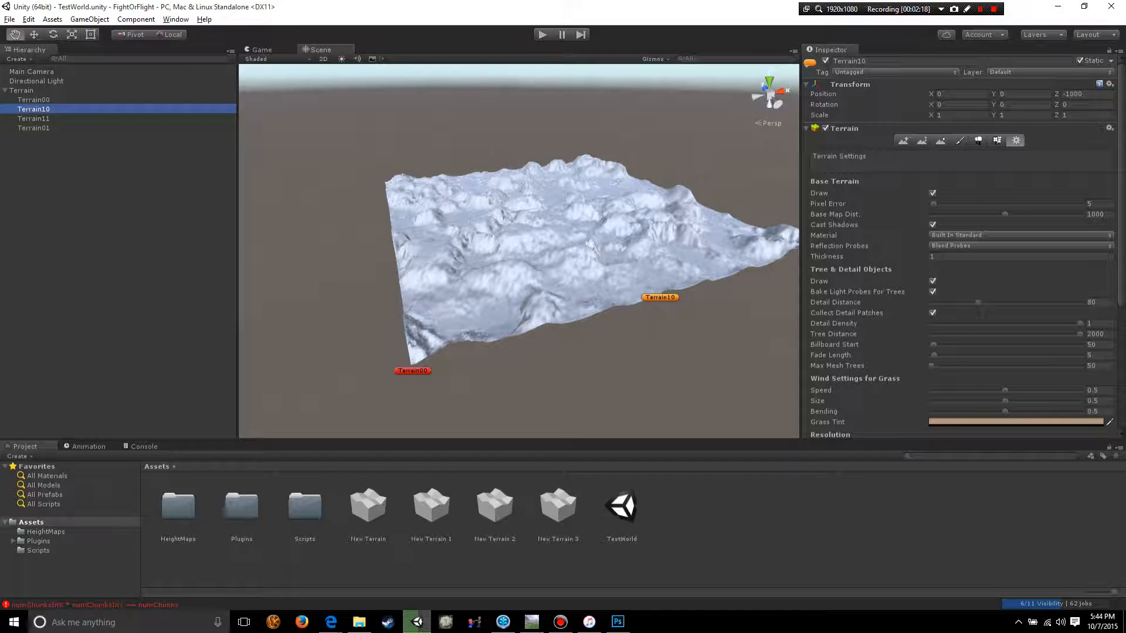
left_click(33, 118)
left_click(810, 63)
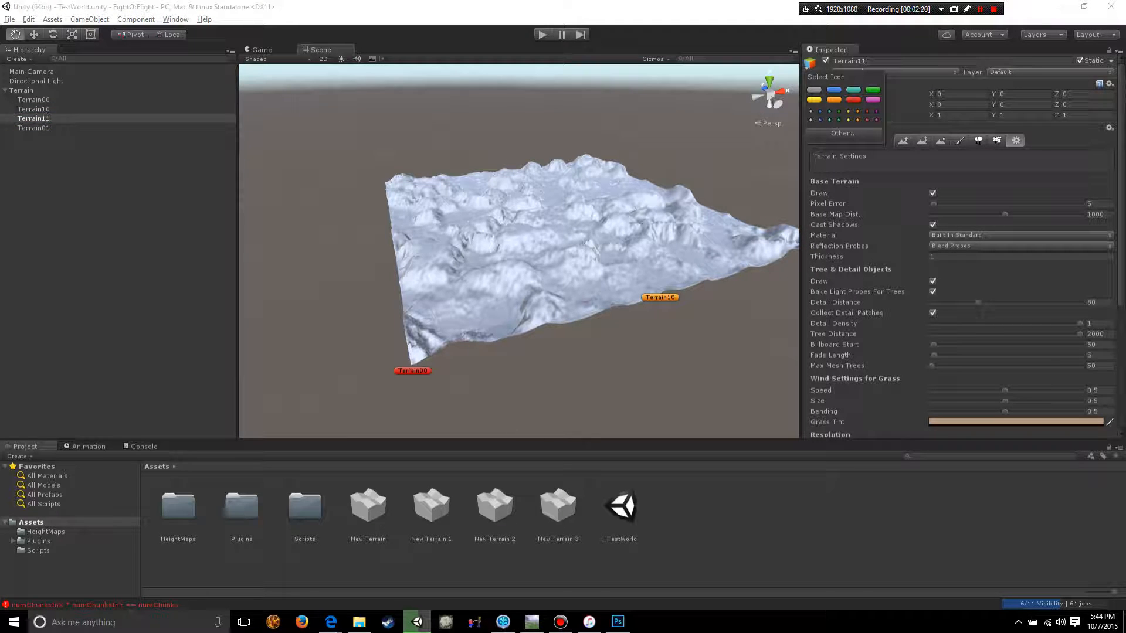
left_click(873, 100)
Step: Assign the teal label icon to Terrain01
left_click(33, 128)
left_click(33, 128)
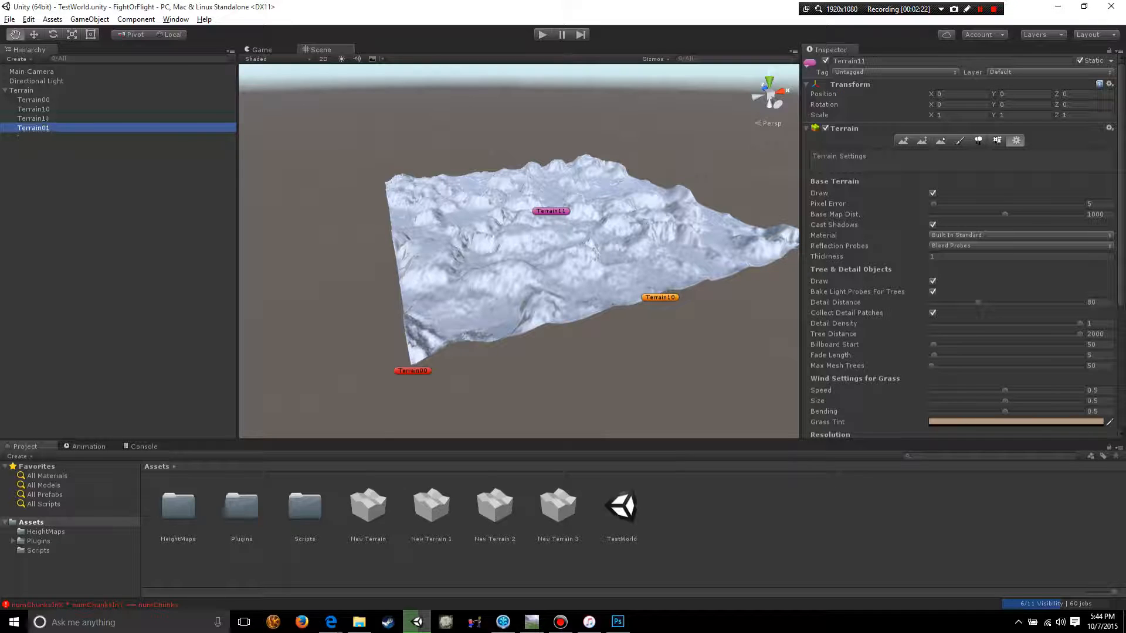
left_click(809, 63)
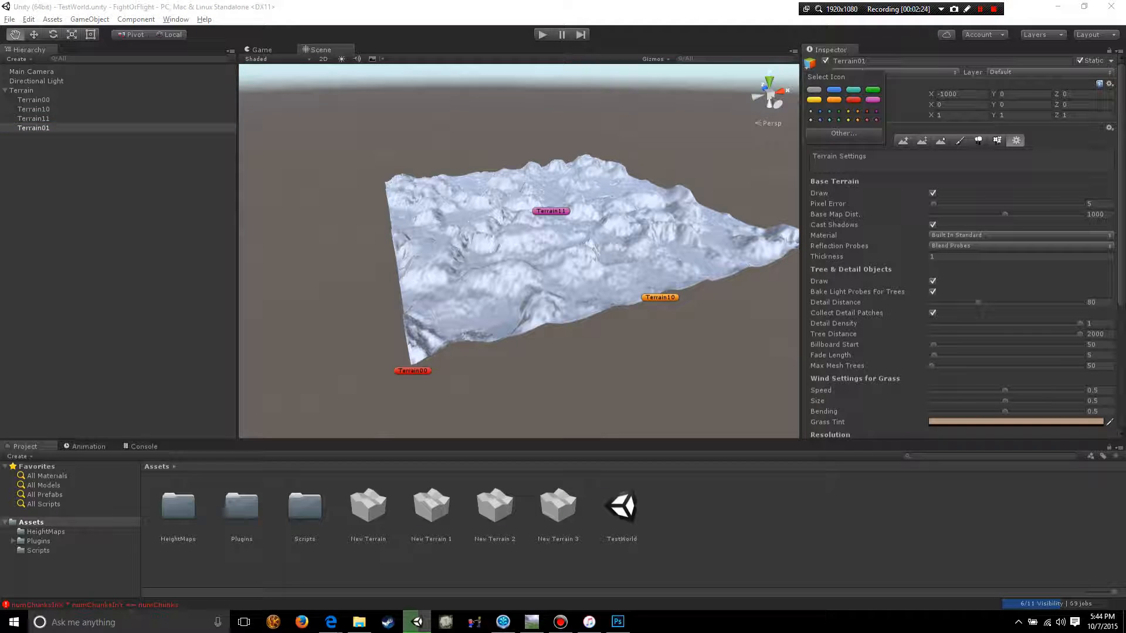
left_click(853, 89)
left_click(663, 363)
left_click(663, 364)
left_click_drag(663, 364, 590, 404, "alt")
Step: Select Terrain00 and go through its Raise / Lower Terrain, Paint Height, Smooth Height and Paint Texture tools
left_click(34, 100)
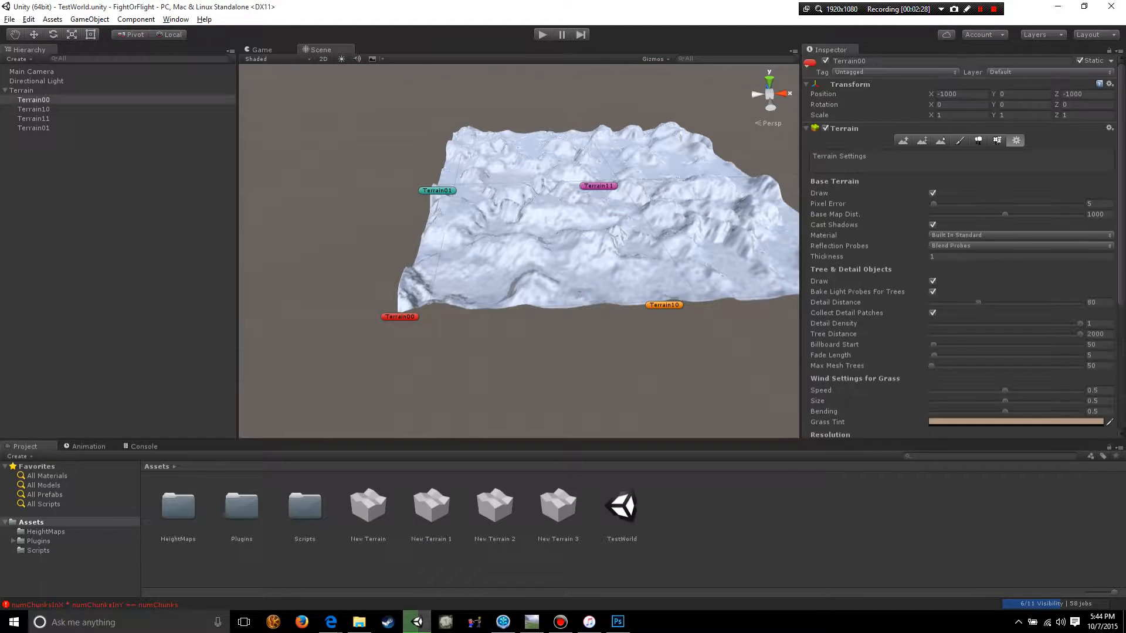
left_click_drag(519, 294, 560, 293, "alt")
scroll(519, 252, "up", 5)
scroll(519, 252, "down", 2)
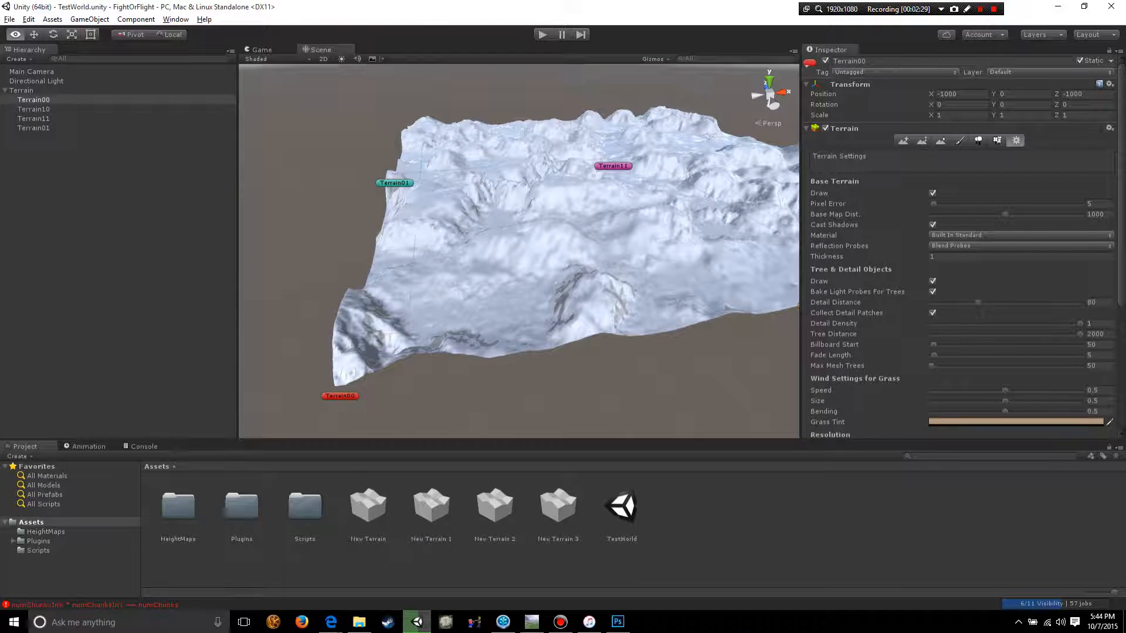
left_click(904, 140)
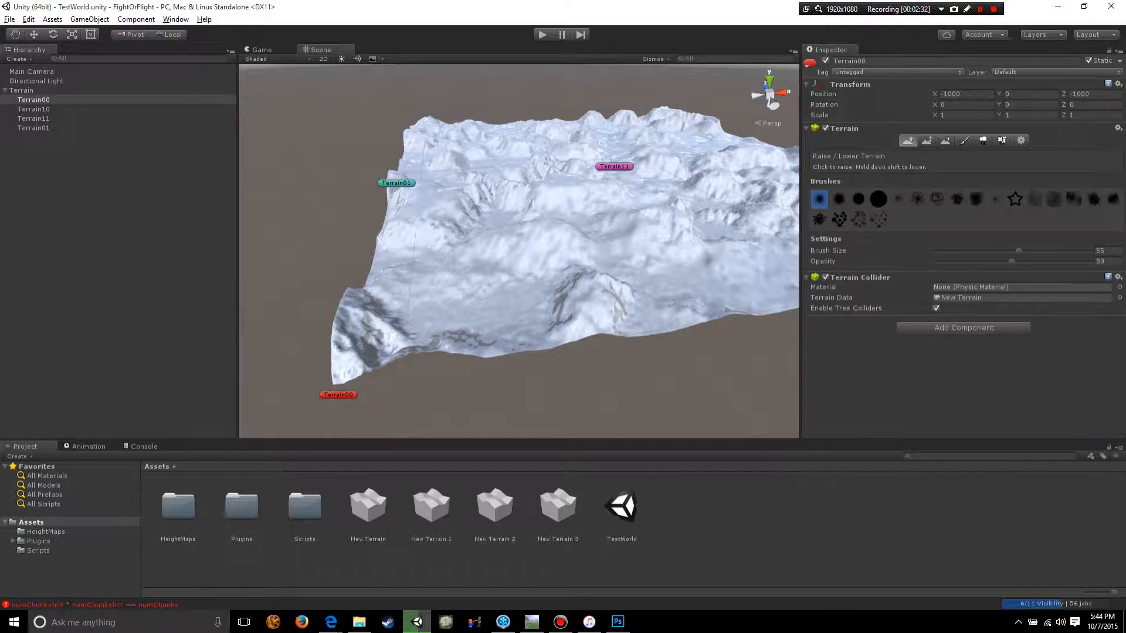
left_click_drag(643, 256, 685, 246, "alt")
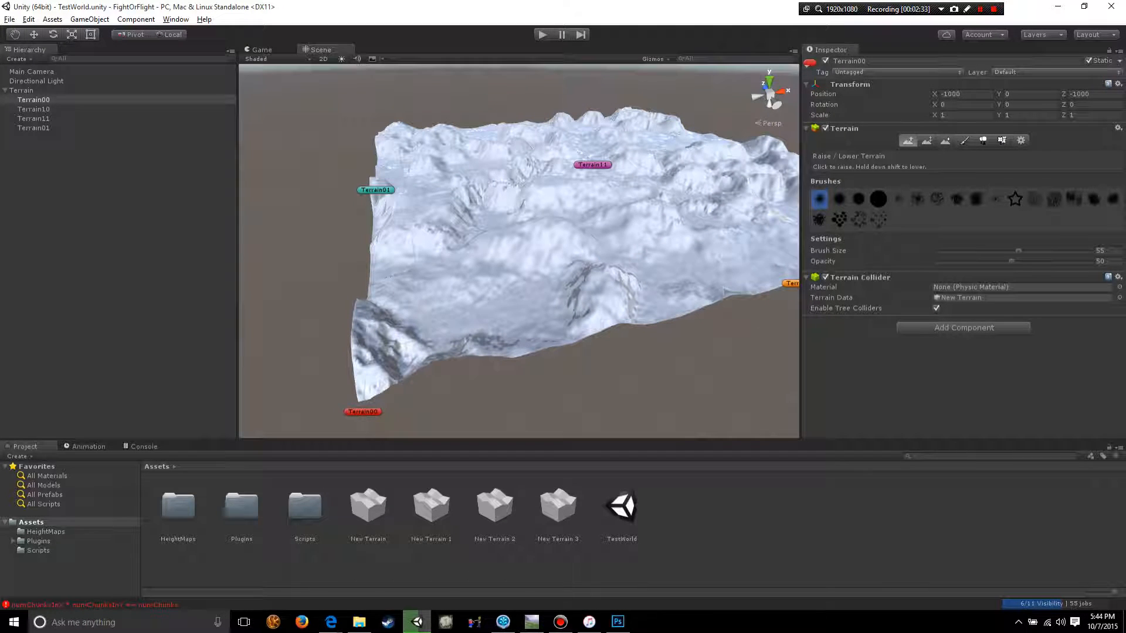
left_click(927, 141)
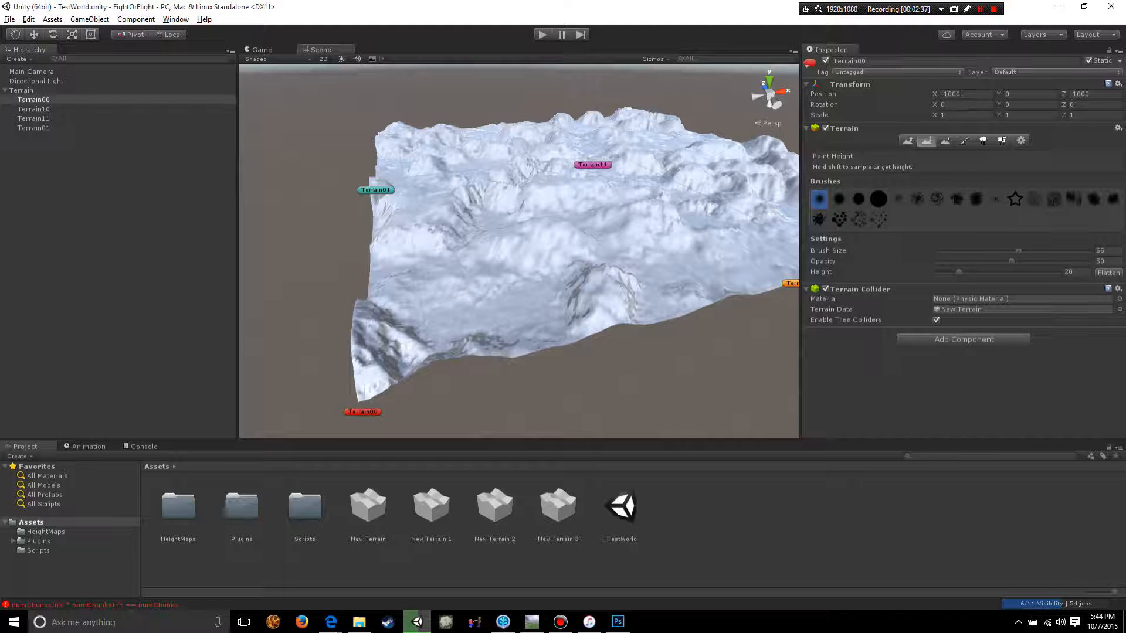
left_click(945, 140)
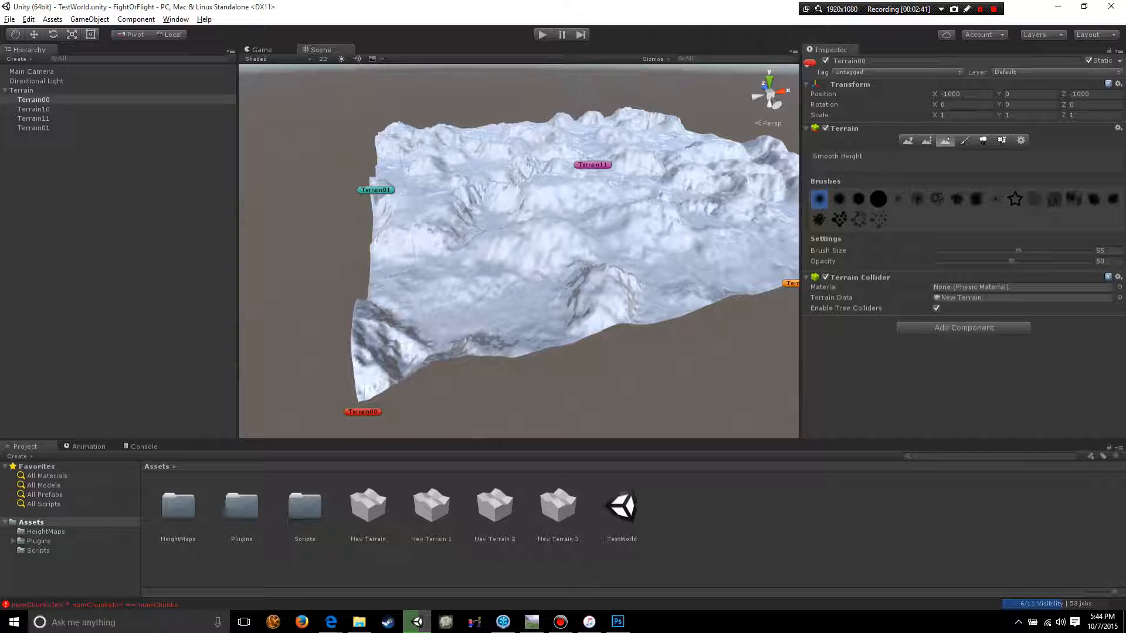
left_click(964, 141)
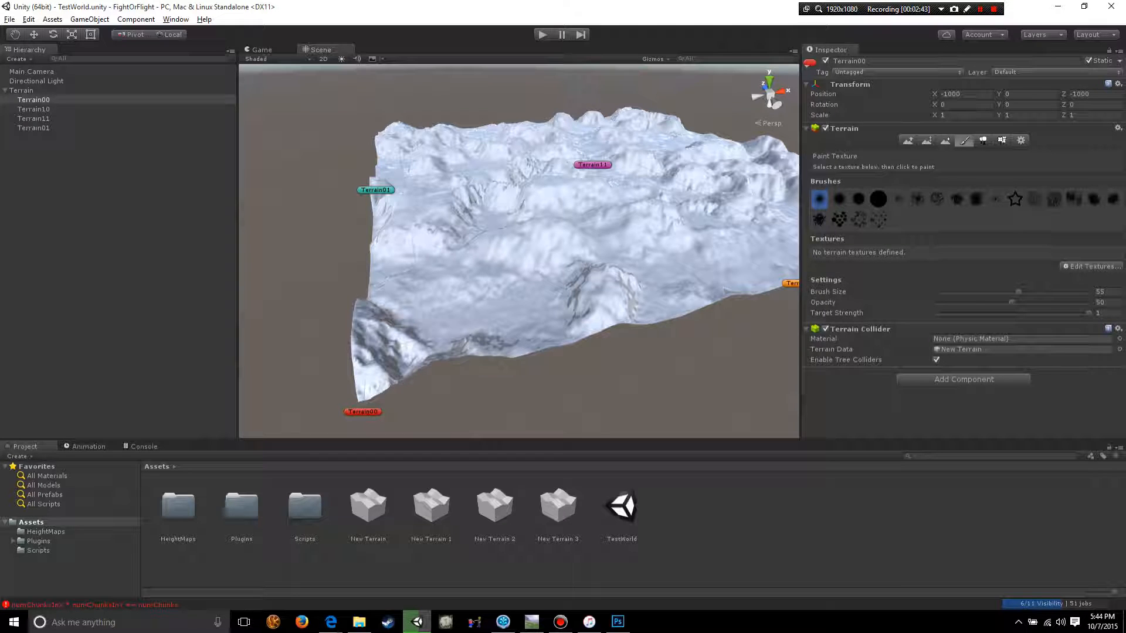
Step: Go through Terrain00's Place Trees and Paint Details tools and its Terrain Settings
left_click(983, 140)
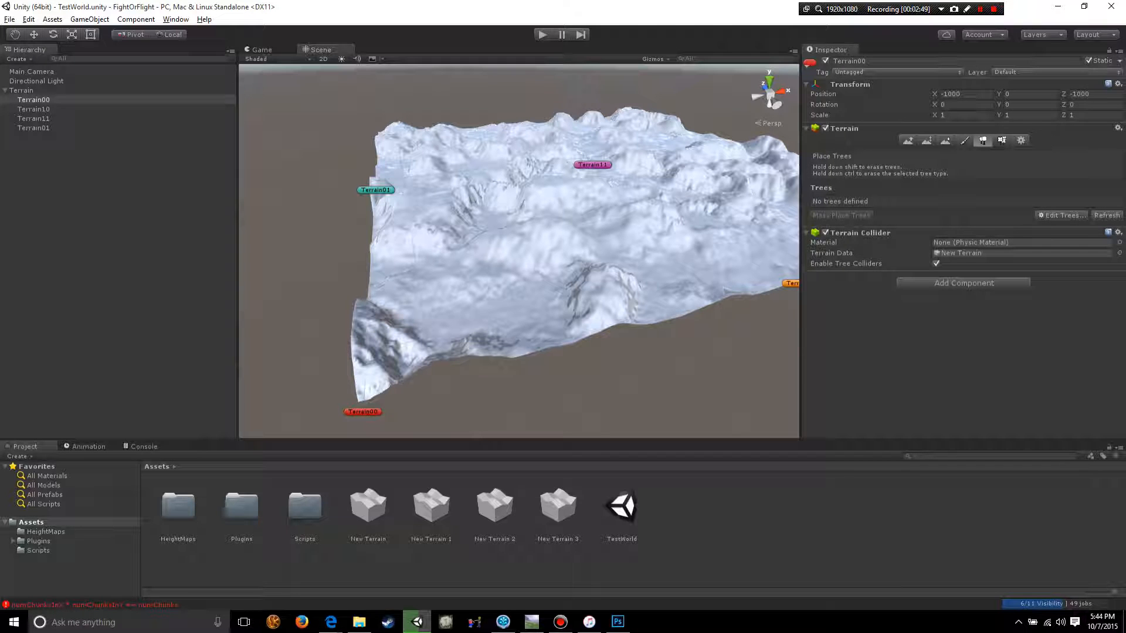
left_click(1001, 140)
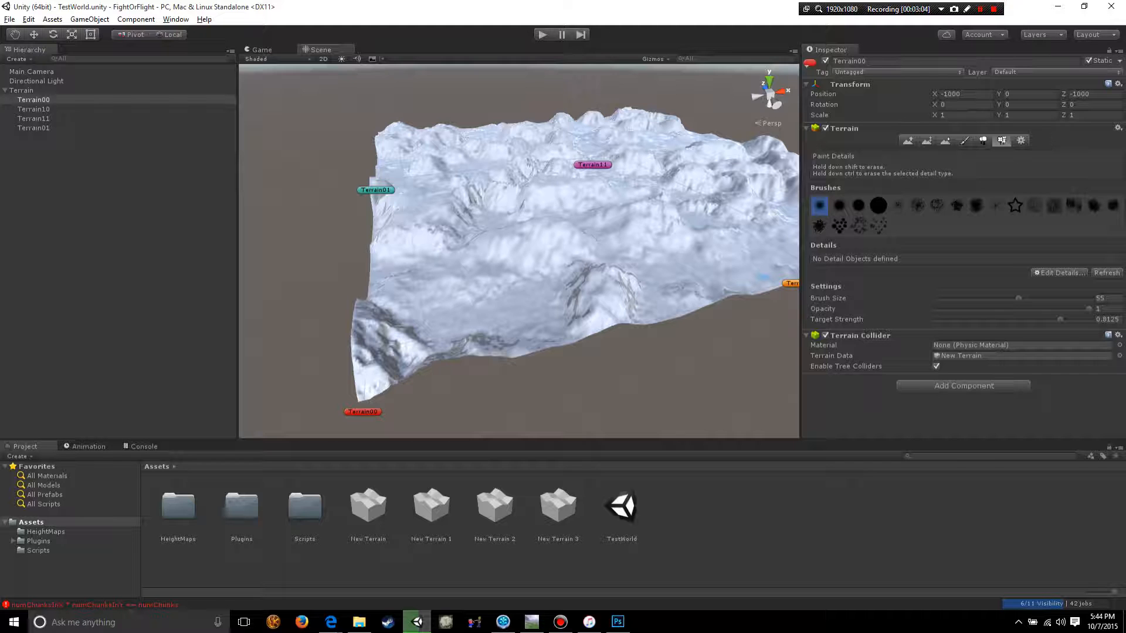
left_click(1021, 140)
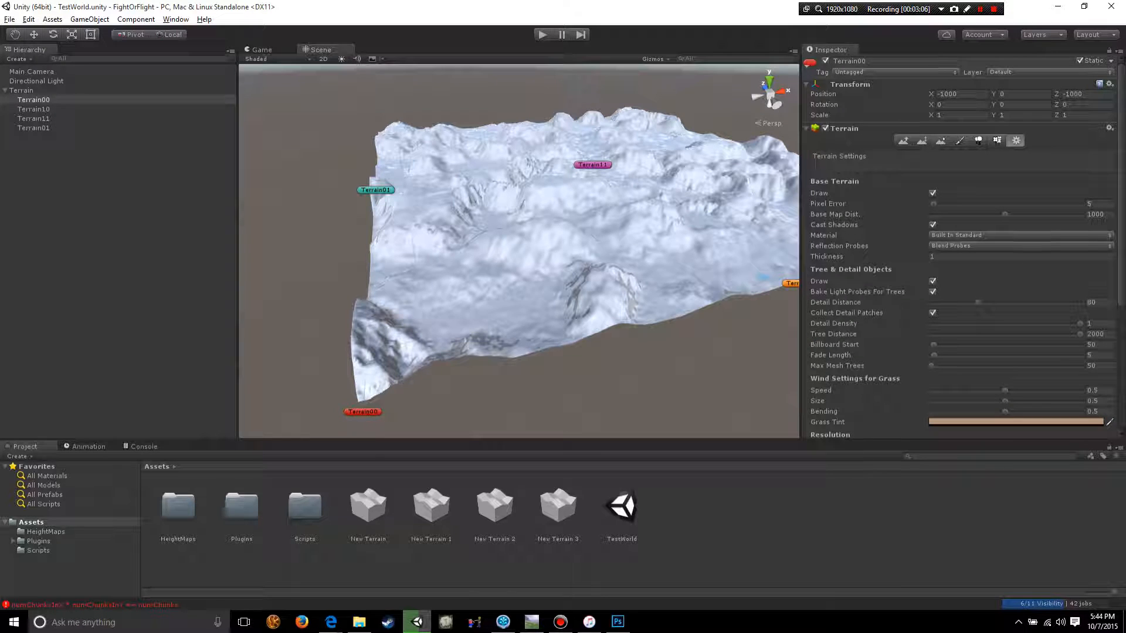
scroll(964, 247, "down", 1)
left_click_drag(614, 368, 541, 388)
right_click_drag(540, 389, 535, 395)
left_click(33, 99)
right_click_drag(375, 246, 391, 244)
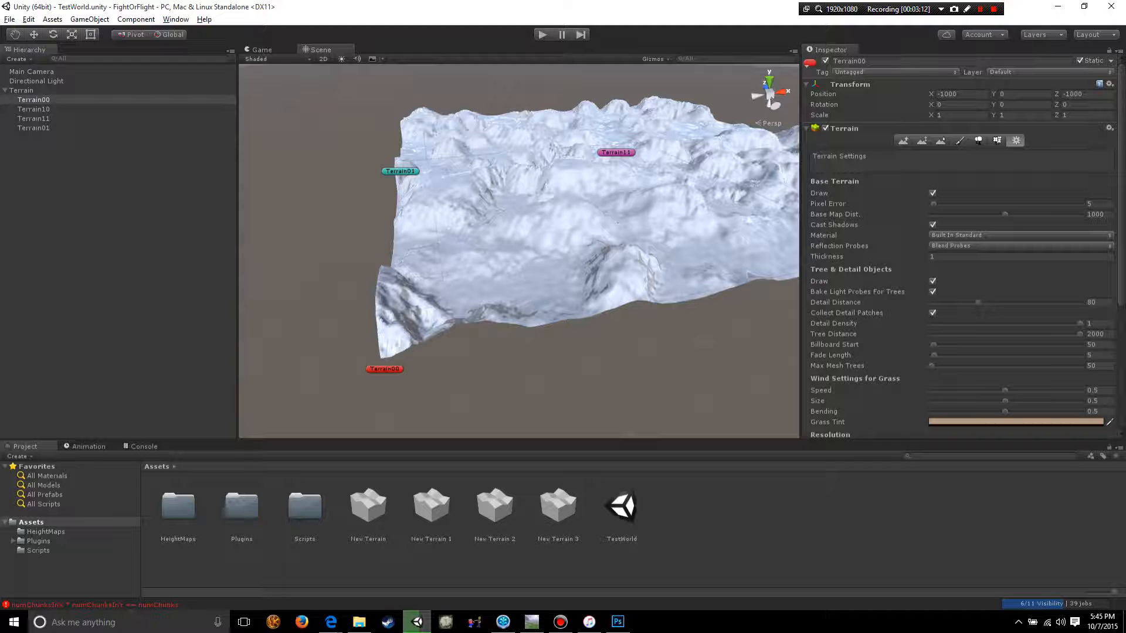
left_click(33, 100)
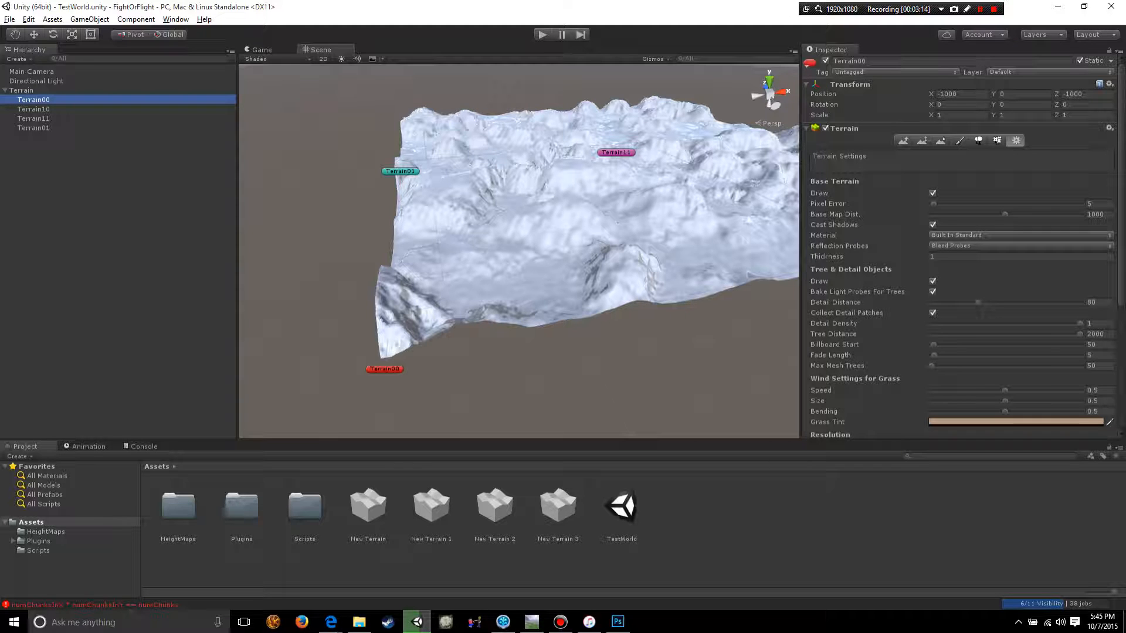
Step: Narrow the Hierarchy to widen the Scene view and bring Terrain00's near corner close up
left_click_drag(238, 246, 163, 247)
right_click_drag(446, 252, 434, 223)
key("w")
key("s")
key("w")
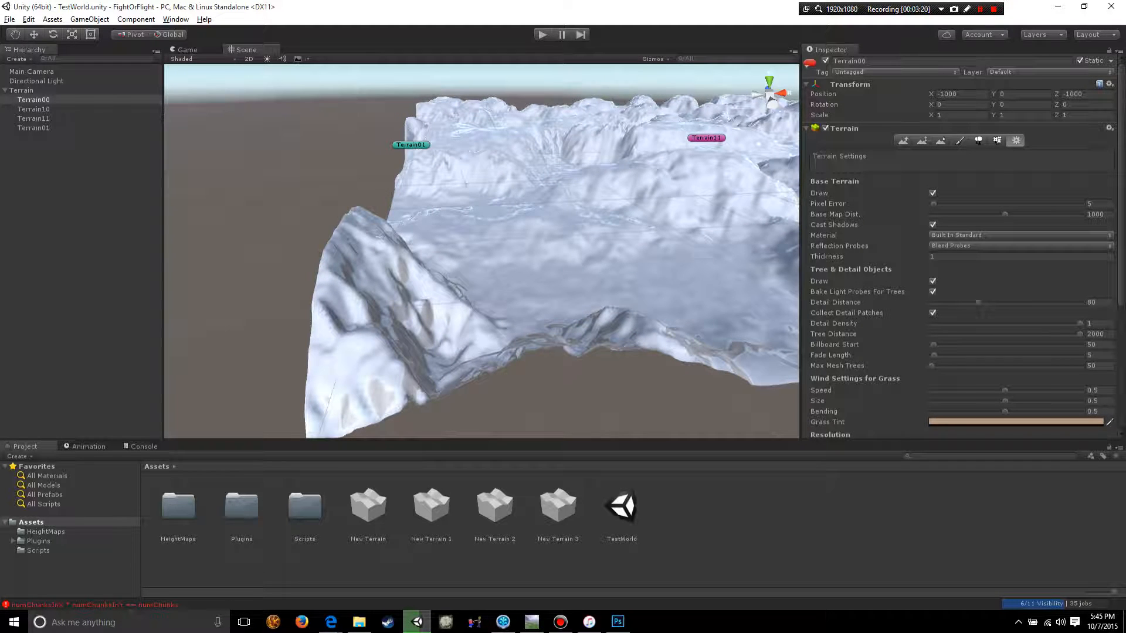
Step: Set Terrain00's Pixel Error to 200 and inspect the simplified mesh up close
left_click(1099, 204)
type("79.1")
left_click_drag(985, 204, 1082, 204)
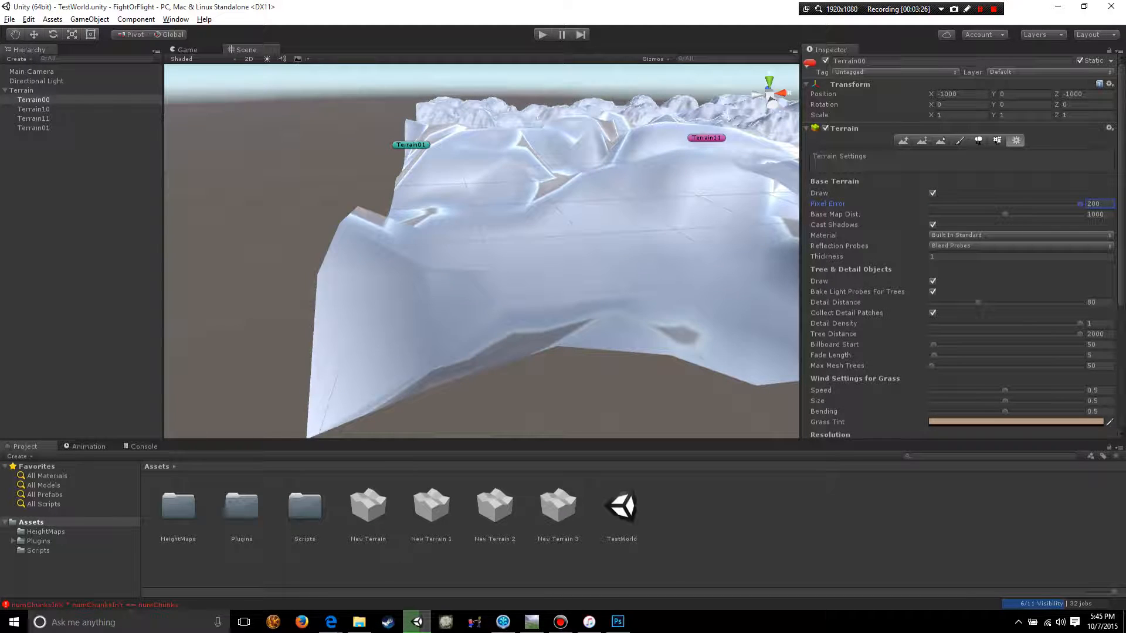
right_click_drag(481, 252, 449, 275)
key("w")
scroll(480, 252, "down", 3)
left_click_drag(657, 275, 252, 234, "alt")
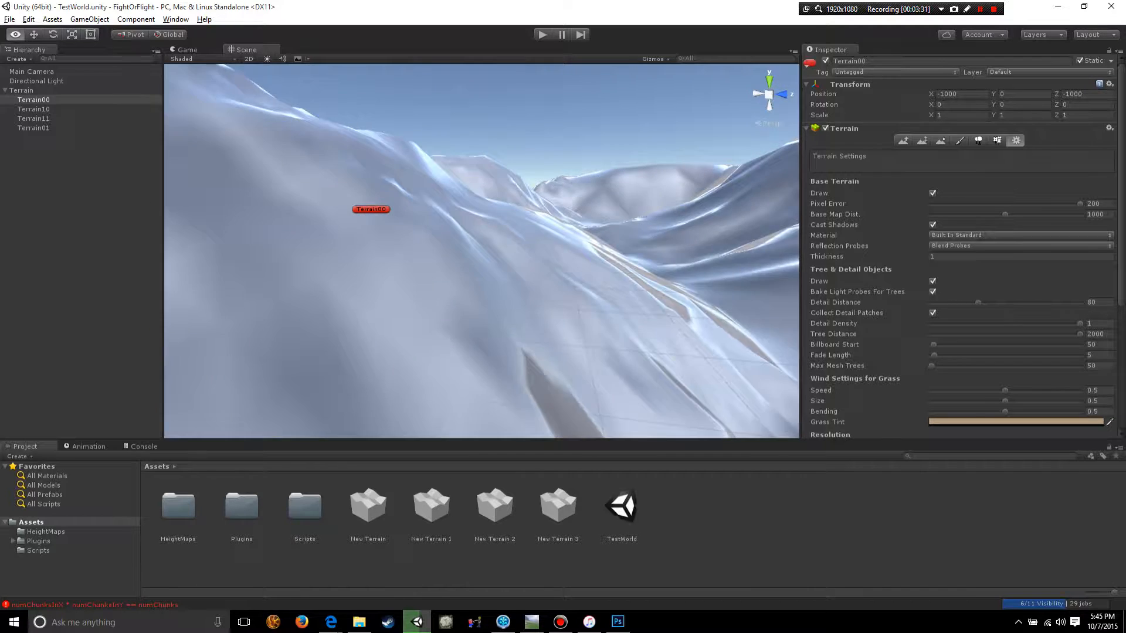
right_click_drag(481, 252, 450, 291)
Step: Set Terrain00's Pixel Error to 1 and inspect the surface detail from several angles
left_click(1099, 204)
type("1")
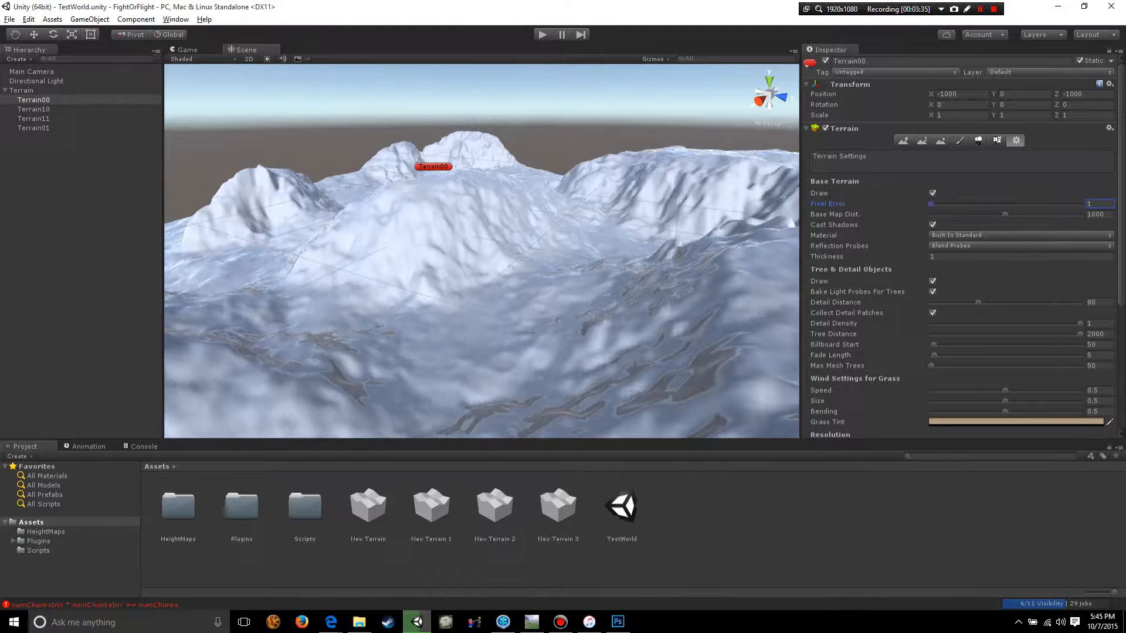
key("w")
right_click_drag(481, 252, 657, 264)
key("s")
key("w")
right_click_drag(480, 253, 539, 272)
type("w")
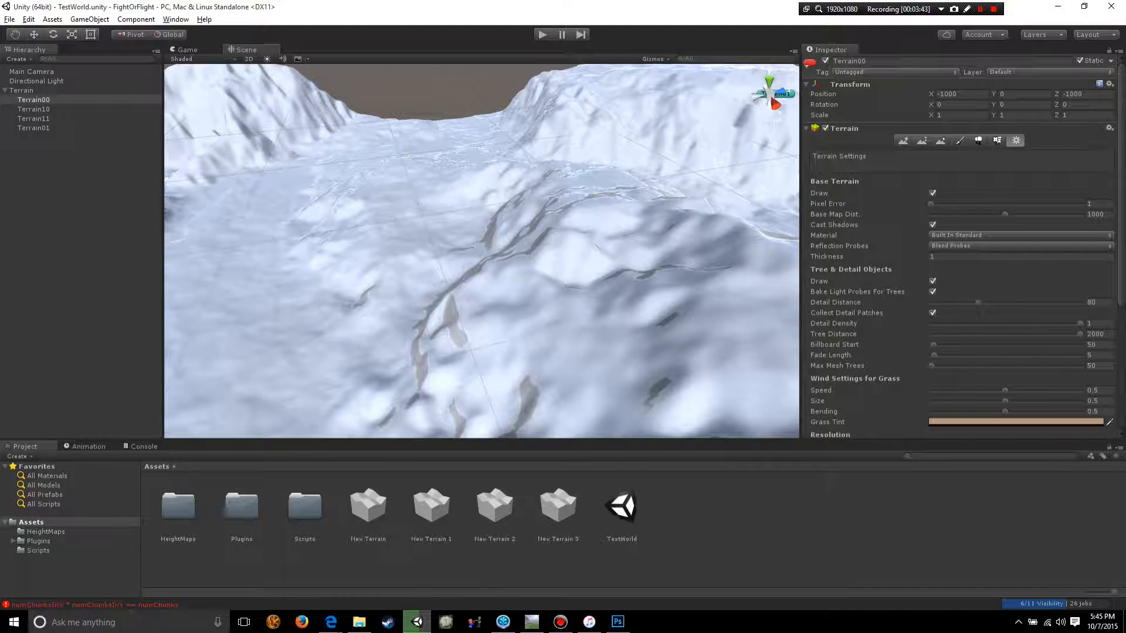
Step: Set Terrain00's Pixel Error to 16 and examine the terrain surface
type("16")
key("s")
right_click_drag(480, 252, 701, 262)
key("w")
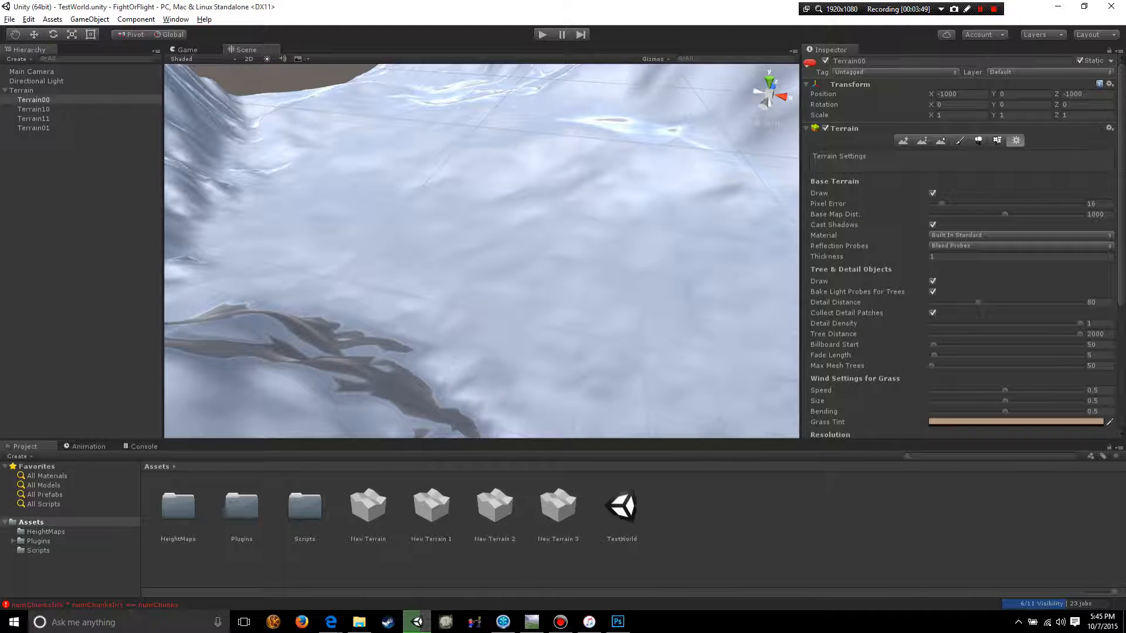
Step: Set Terrain00's Pixel Error back to 1 and check the terrain from near and far
left_click(1095, 204)
type("1")
key("s")
right_click_drag(480, 252, 578, 237)
key("a")
key("w")
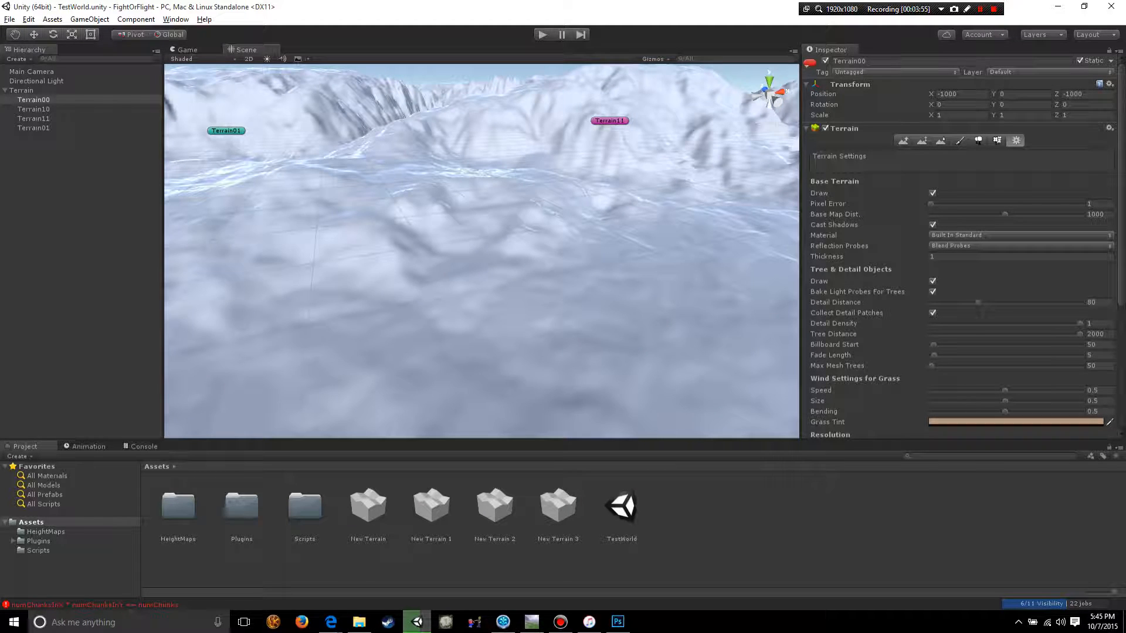
right_click_drag(577, 237, 503, 239)
key("s")
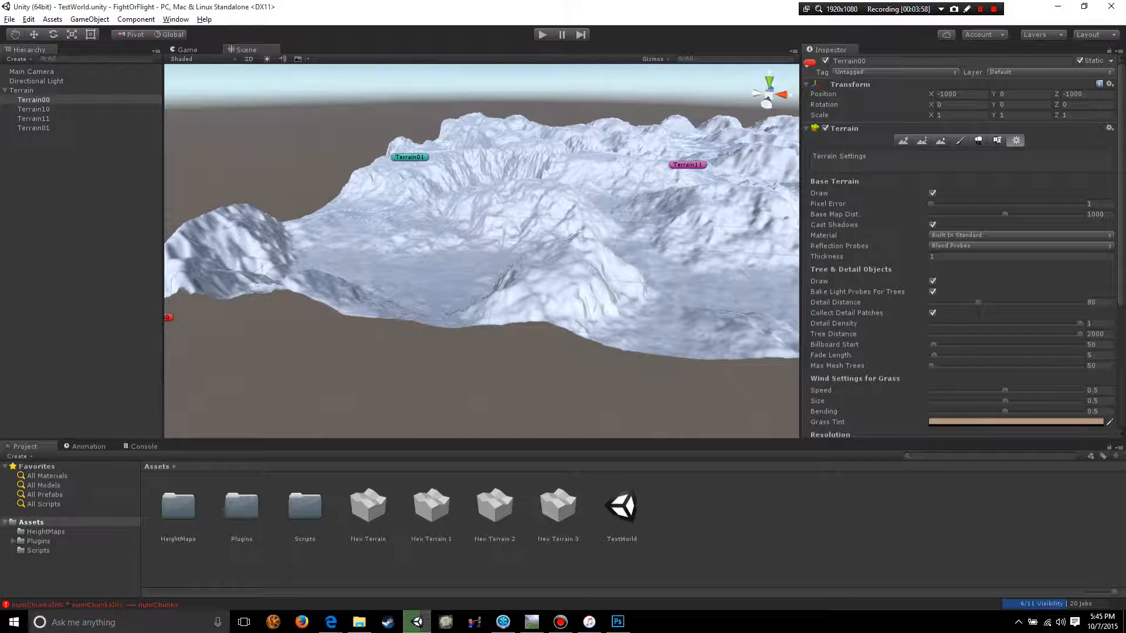
Step: Raise Terrain00's Base Map Dist. to 2000 and compare the terrain from far and near
left_click(1004, 214)
left_click_drag(1005, 215, 1009, 215)
key("a")
right_click_drag(527, 247, 610, 263)
key("w")
key("f")
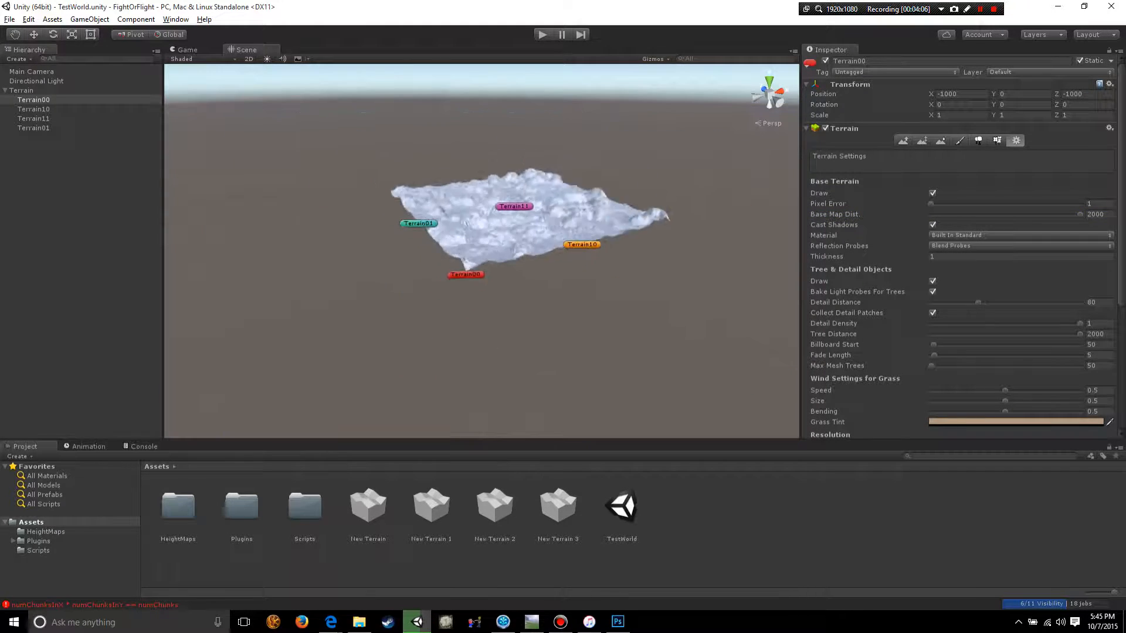
scroll(481, 251, "up", 10)
scroll(481, 251, "down", 5)
scroll(482, 251, "up", 7)
scroll(481, 251, "down", 5)
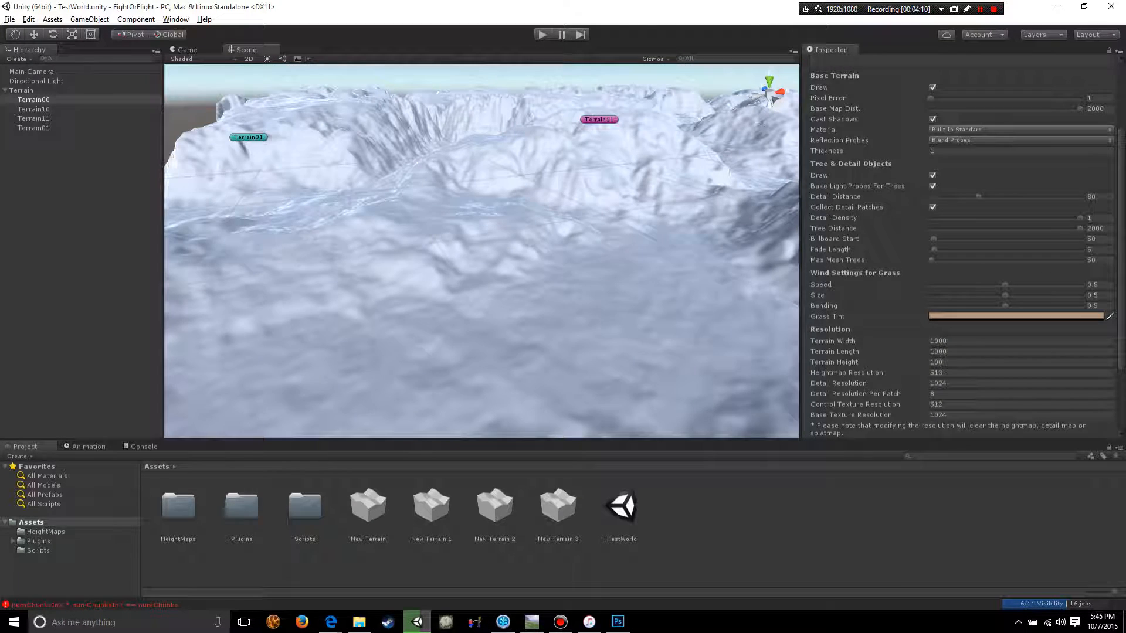
Step: Set Terrain00's Base Map Dist. to 1000
left_click_drag(1026, 215, 976, 214)
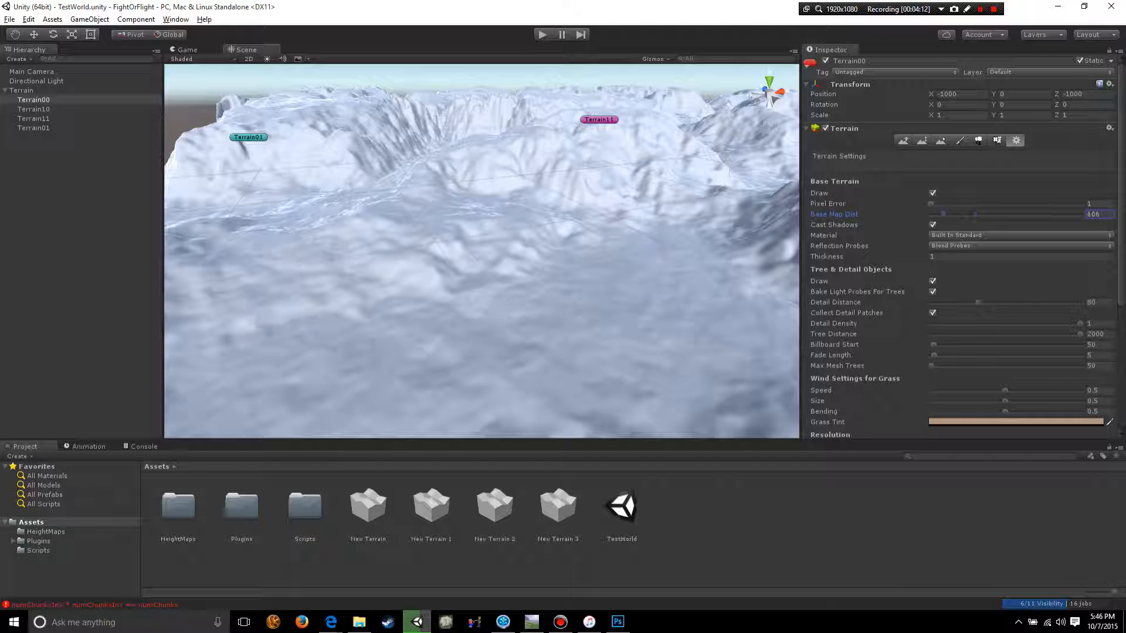
type("1000")
right_click_drag(481, 251, 505, 243)
scroll(457, 249, "up", 2)
scroll(506, 242, "down", 8)
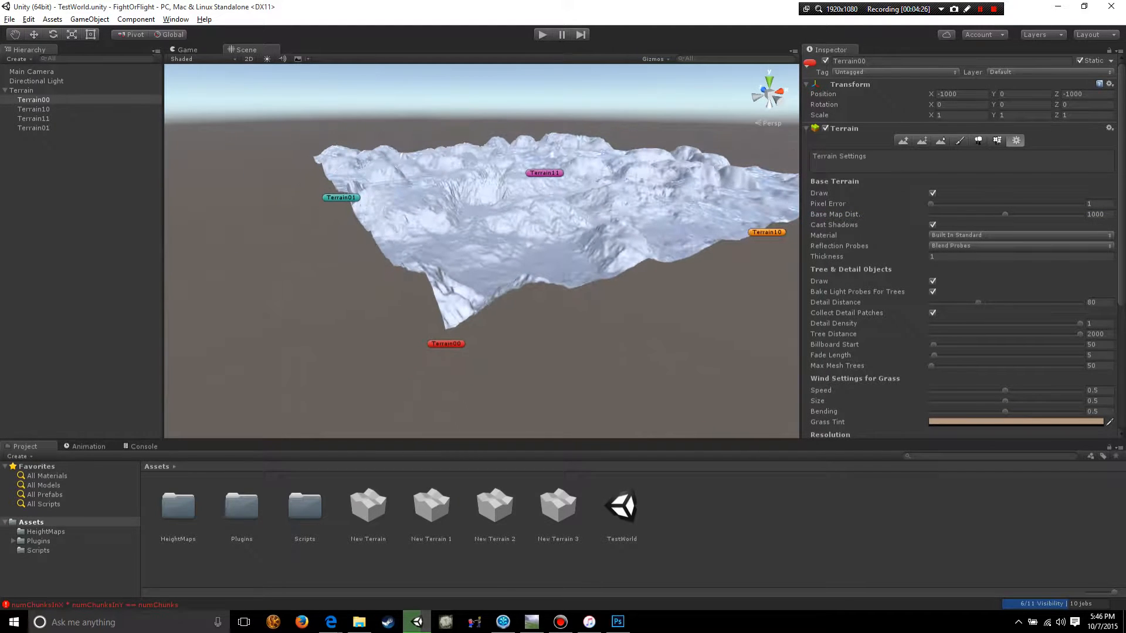
Step: Rotate the Directional Light to about X 0.8, Y -146.8, Z 112.5 to change how the terrain is lit
left_click(37, 81)
middle_click_drag(505, 234, 458, 268)
scroll(481, 251, "down", 10)
scroll(482, 251, "up", 6)
key("f")
left_click_drag(511, 252, 476, 178, "alt")
key("w")
scroll(481, 251, "down", 10)
scroll(481, 251, "down", 8)
scroll(476, 179, "up", 6)
scroll(481, 251, "up", 2)
middle_click_drag(446, 258, 534, 184)
key("e")
left_click_drag(553, 90, 612, 141)
left_click_drag(375, 176, 633, 213, "alt")
left_click_drag(499, 97, 529, 106)
left_click_drag(528, 147, 264, 205, "alt")
right_click_drag(263, 205, 272, 183)
Step: Set the Directional Light's Shadow Type to Hard Shadows and its Intensity to 2.88
left_click(968, 200)
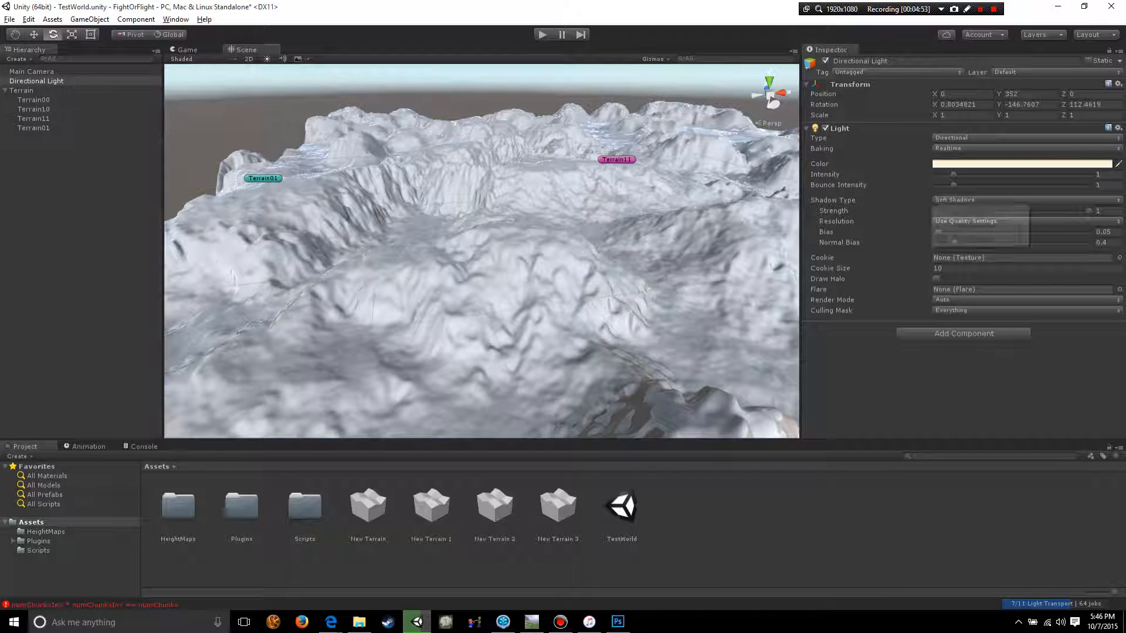
left_click(968, 224)
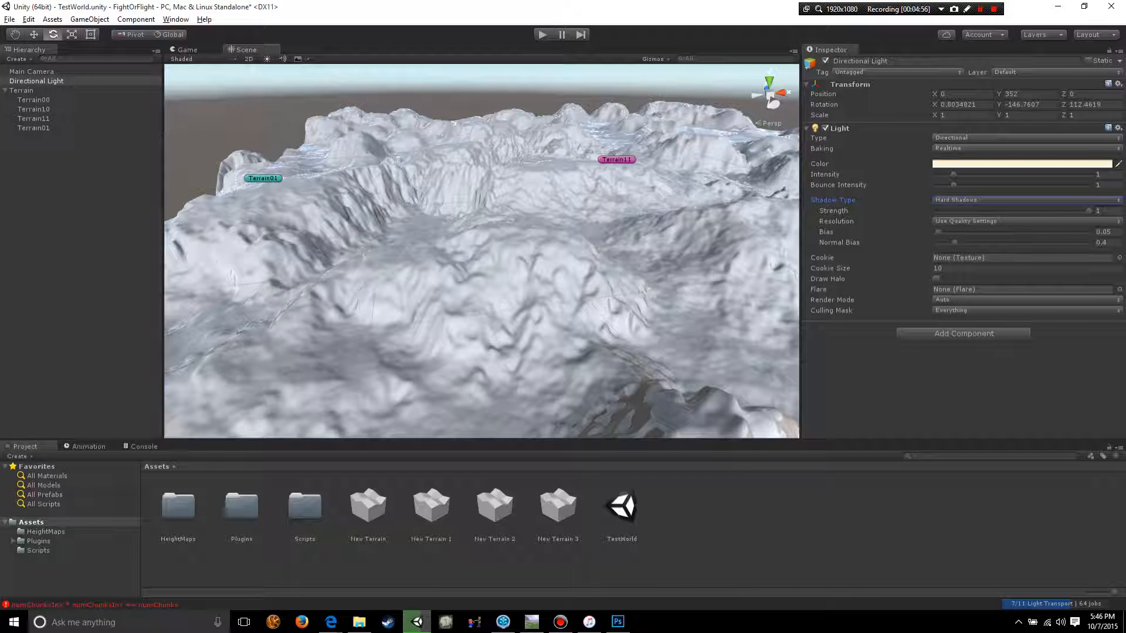
left_click_drag(954, 174, 1079, 174)
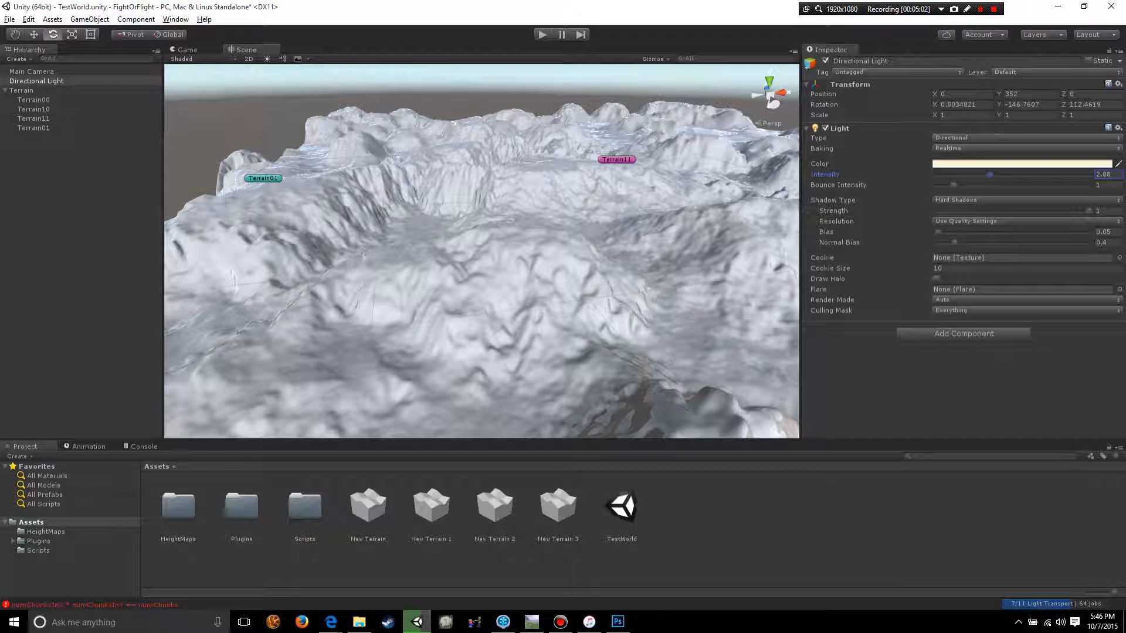
scroll(481, 251, "up", 1)
mouse_move(480, 252)
left_mouse_down("alt")
mouse_move(516, 236)
mouse_move(481, 256)
left_mouse_up("alt")
scroll(481, 251, "down", 3)
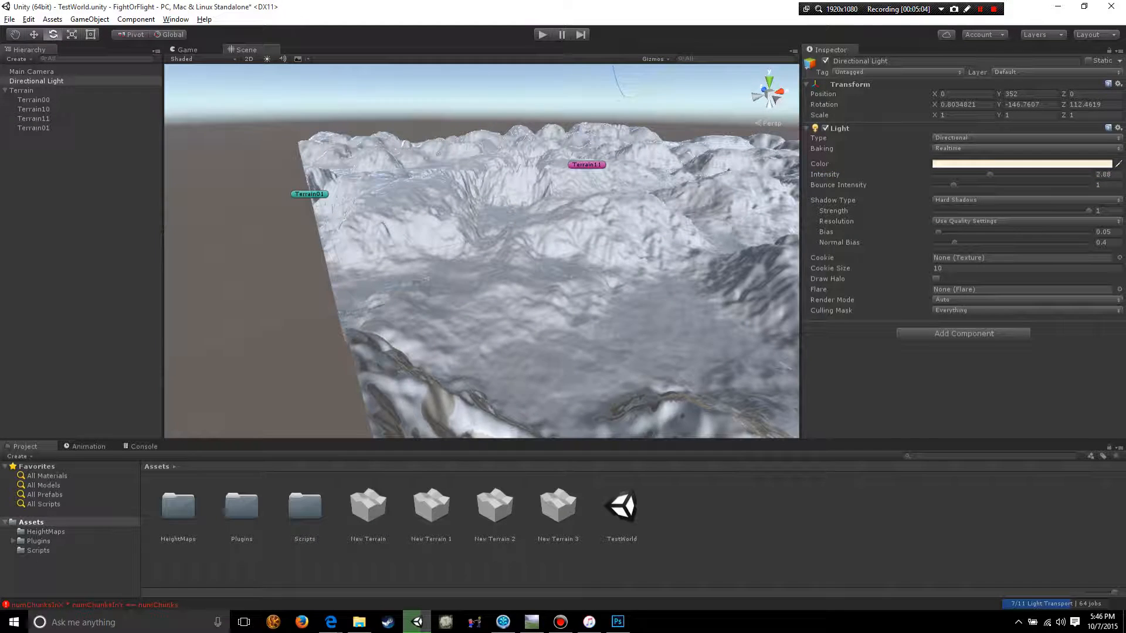
Step: Change the Directional Light's color to white and set its Intensity to 2.33
left_click_drag(990, 174, 1013, 174)
left_click(1013, 164)
left_click_drag(798, 180, 770, 160)
left_click(882, 112)
left_click_drag(1013, 174, 979, 174)
left_click(37, 81)
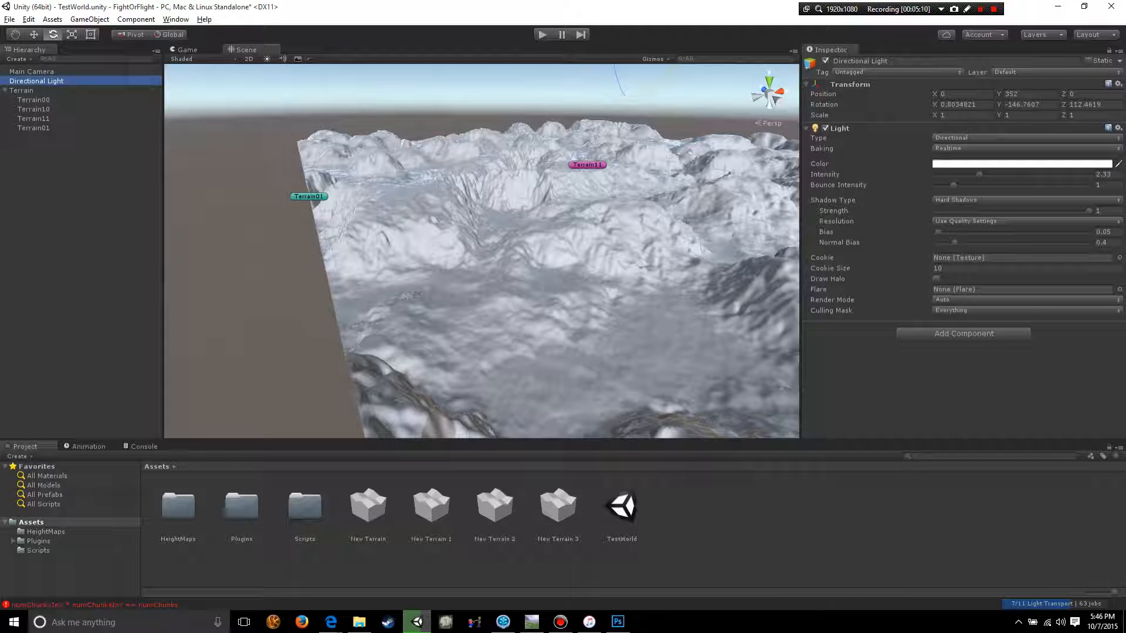
Step: Set the Directional Light's shadow Bias and Bounce Intensity to 0, keeping its type Directional
left_click(996, 138)
left_click(996, 138)
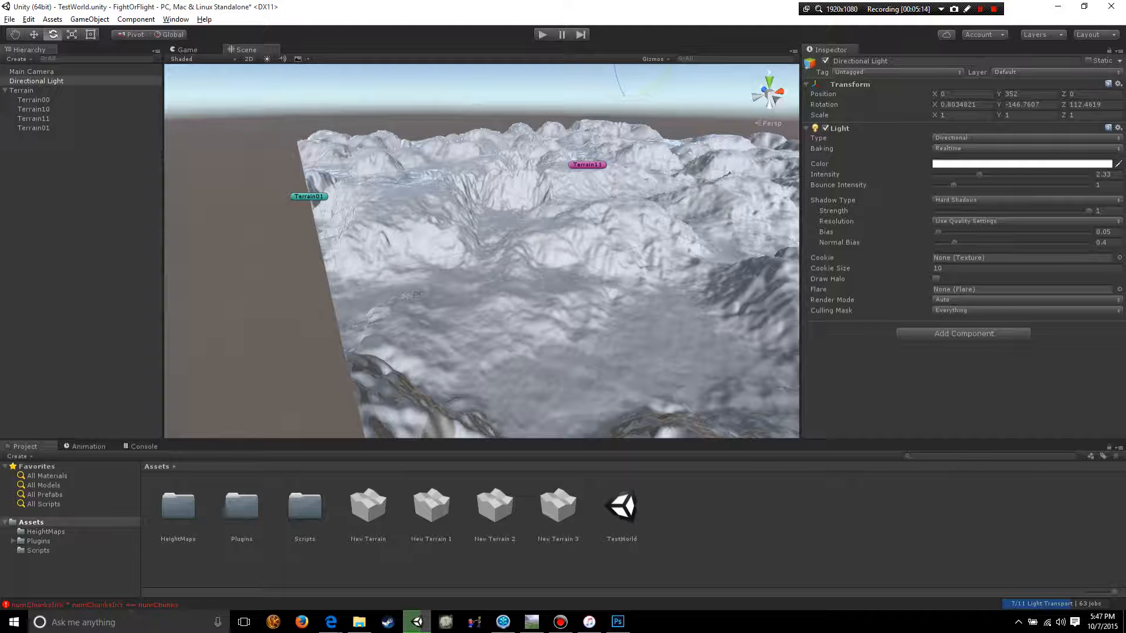
left_click_drag(938, 233, 932, 232)
left_click_drag(954, 185, 1055, 174)
type("5")
Step: Rotate the Directional Light to about X 14.2, Y -145.8, Z 127.5 and raise its Intensity to 4.6
left_click_drag(516, 252, 449, 252, "alt")
scroll(481, 251, "down", 6)
scroll(481, 251, "up", 1)
left_click_drag(607, 147, 598, 199)
left_click_drag(527, 264, 551, 264, "alt")
scroll(554, 231, "up", 6)
scroll(481, 251, "down", 5)
left_click_drag(637, 112, 631, 136)
left_click(1105, 174)
type("0")
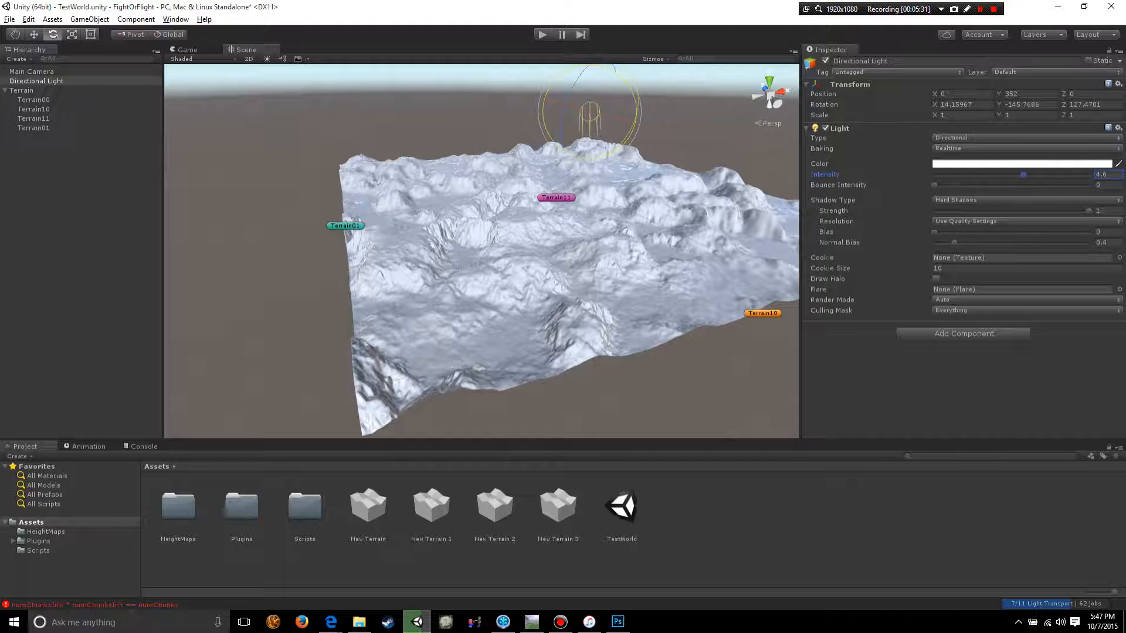
Step: Delete the Directional Light from the scene
left_click(81, 235)
left_click(37, 80)
key("Delete")
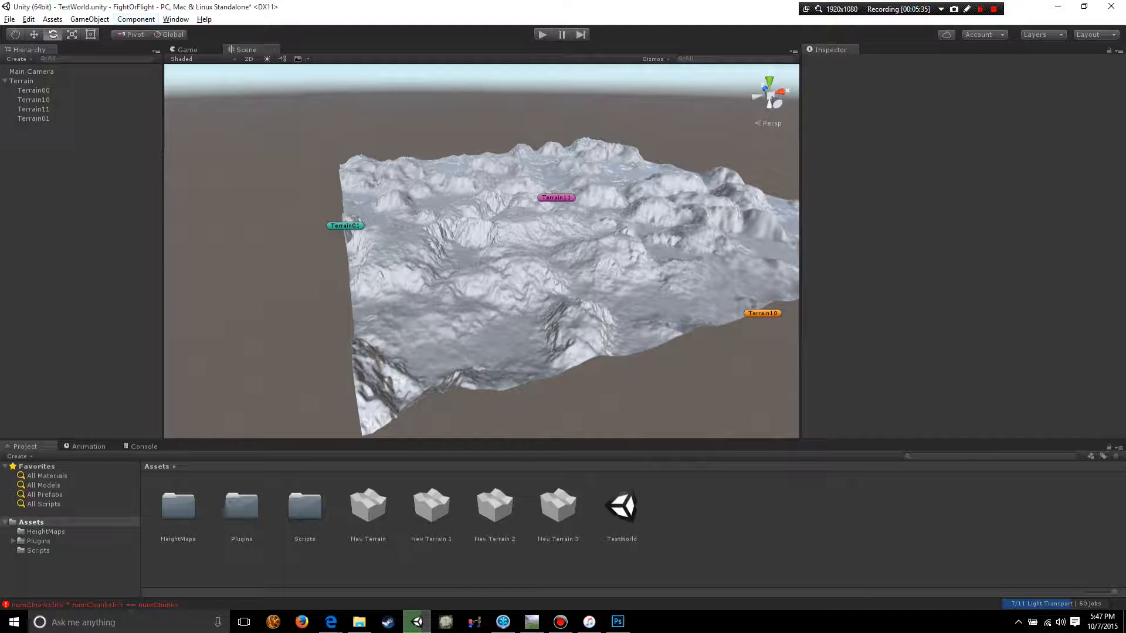
Step: Add a new Directional Light to the scene
left_click(28, 20)
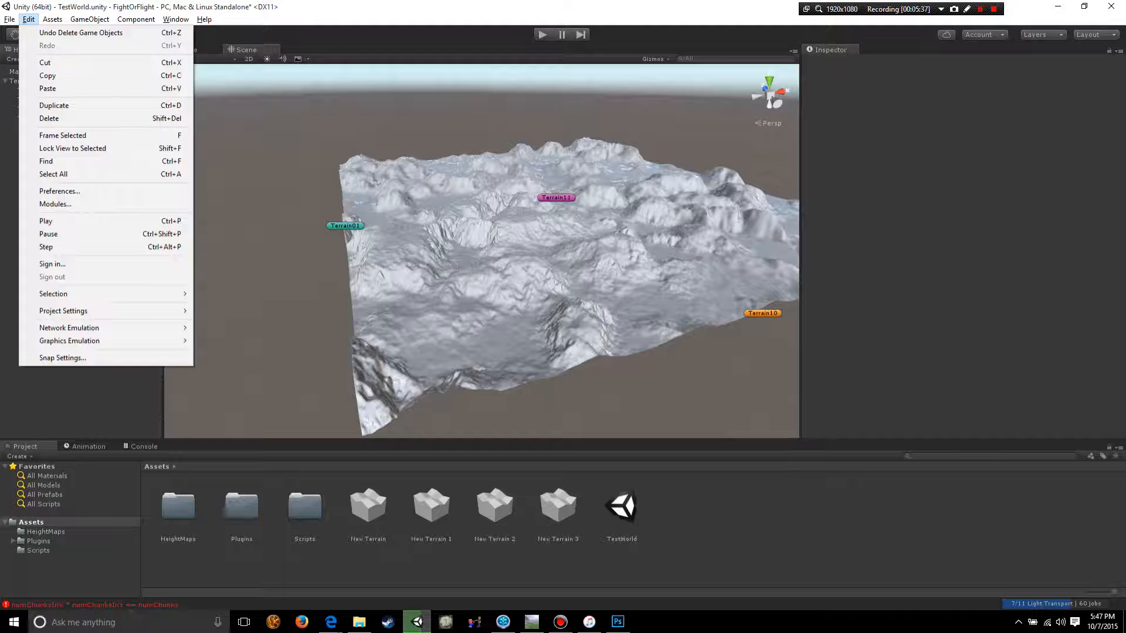
left_click(204, 20)
right_click(48, 153)
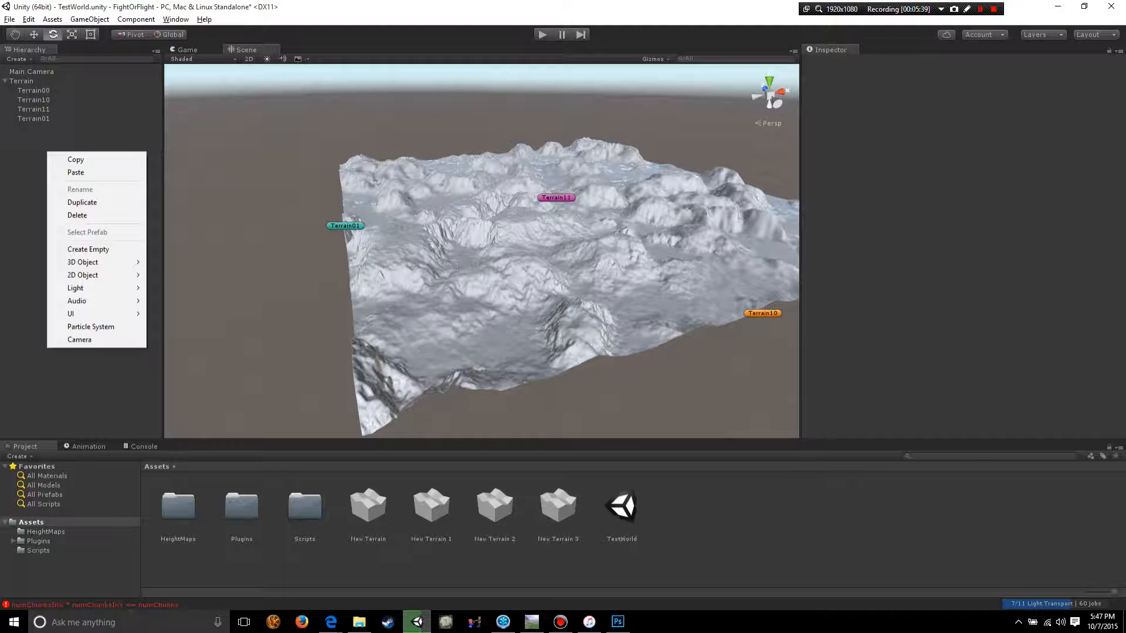
mouse_move(76, 288)
left_click(188, 289)
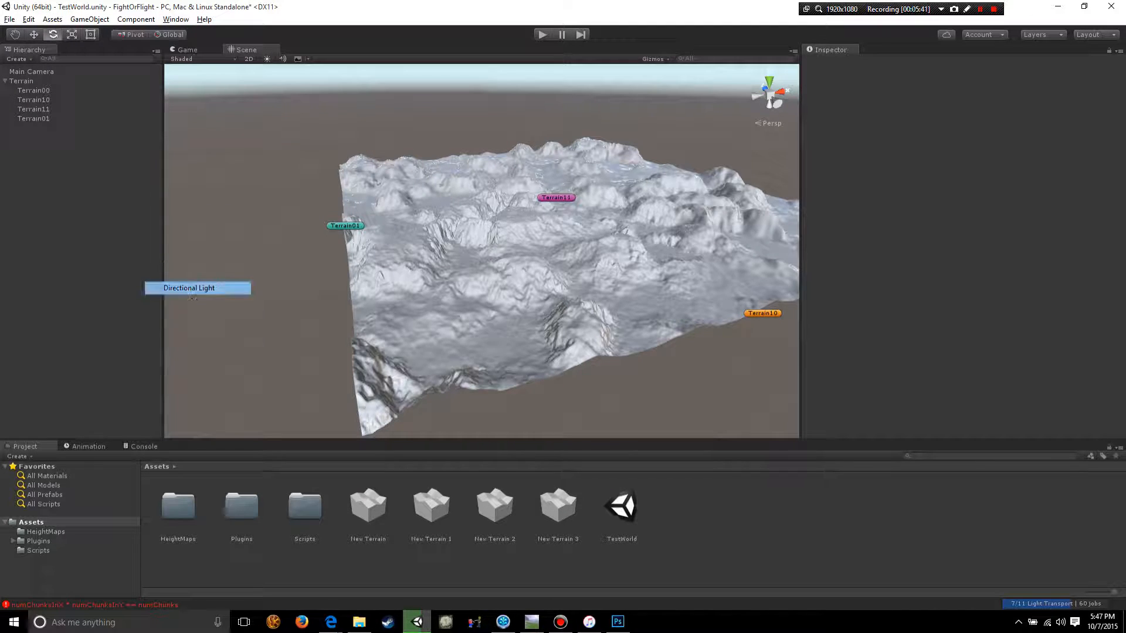
Step: Raise the new Directional light to Y 275, rotate it to about X 6.9, Y -177.6, Z -23, and check the Game view
left_click_drag(410, 264, 429, 257, "alt")
key("w")
left_click_drag(482, 207, 482, 79)
key("e")
mouse_move(490, 126)
left_mouse_down()
mouse_move(555, 140)
mouse_move(569, 104)
mouse_move(570, 134)
left_mouse_up()
left_click_drag(570, 134, 522, 176, "alt")
scroll(642, 163, "up", 3)
scroll(595, 167, "up", 4)
left_click(188, 50)
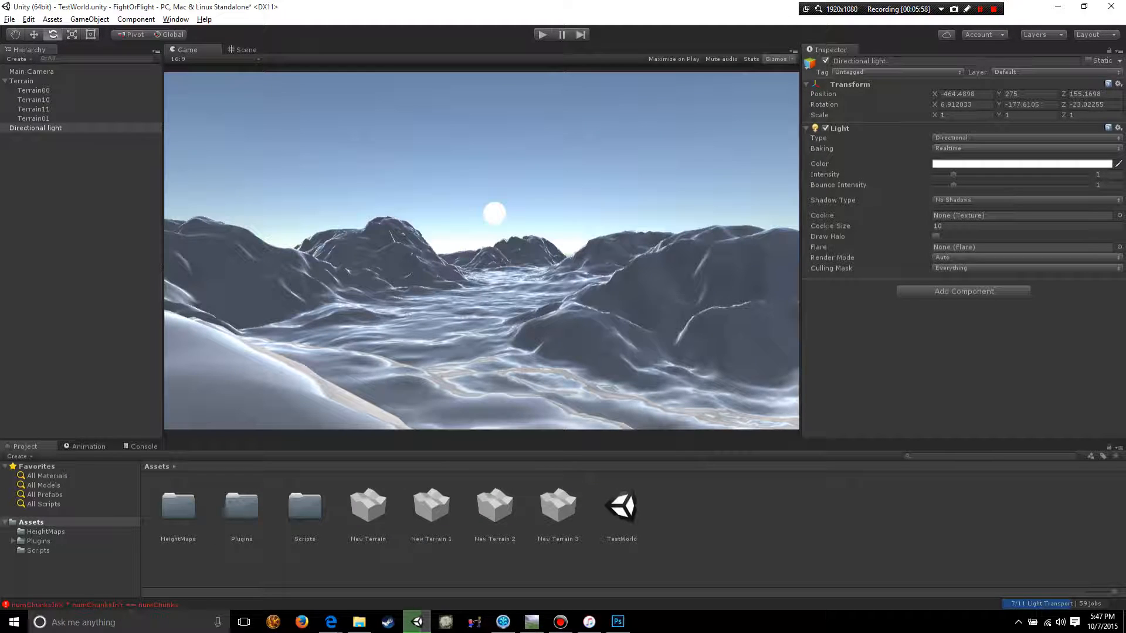
Step: Align the Main Camera with a low Scene view over Terrain00 looking towards Terrain11
left_click(33, 90)
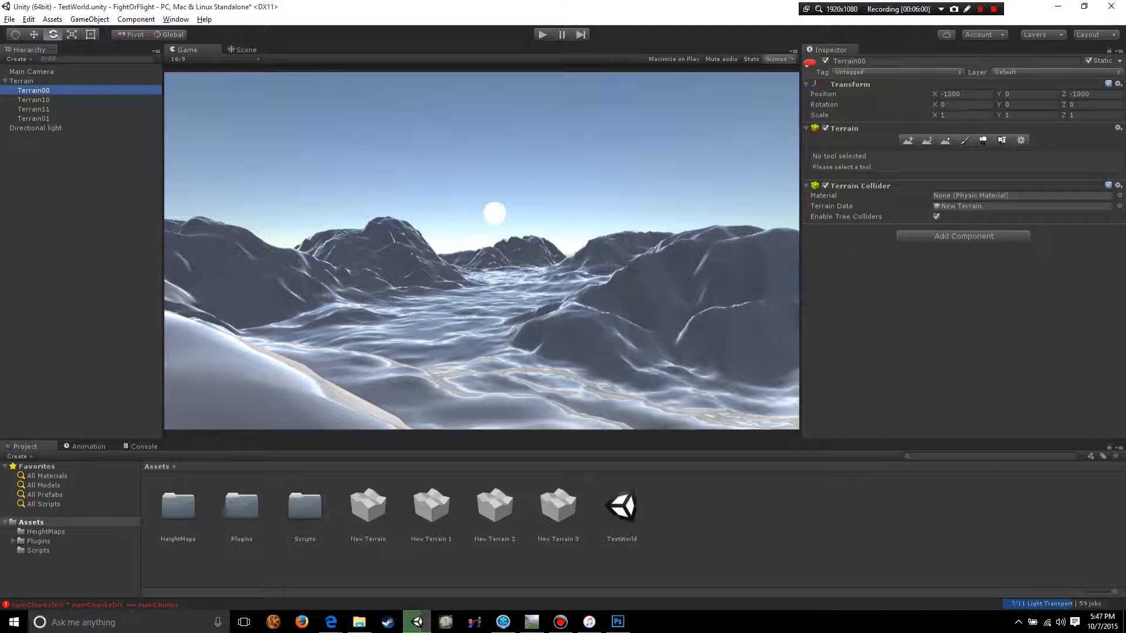
left_click(246, 50)
scroll(481, 251, "down", 10)
scroll(482, 251, "up", 8)
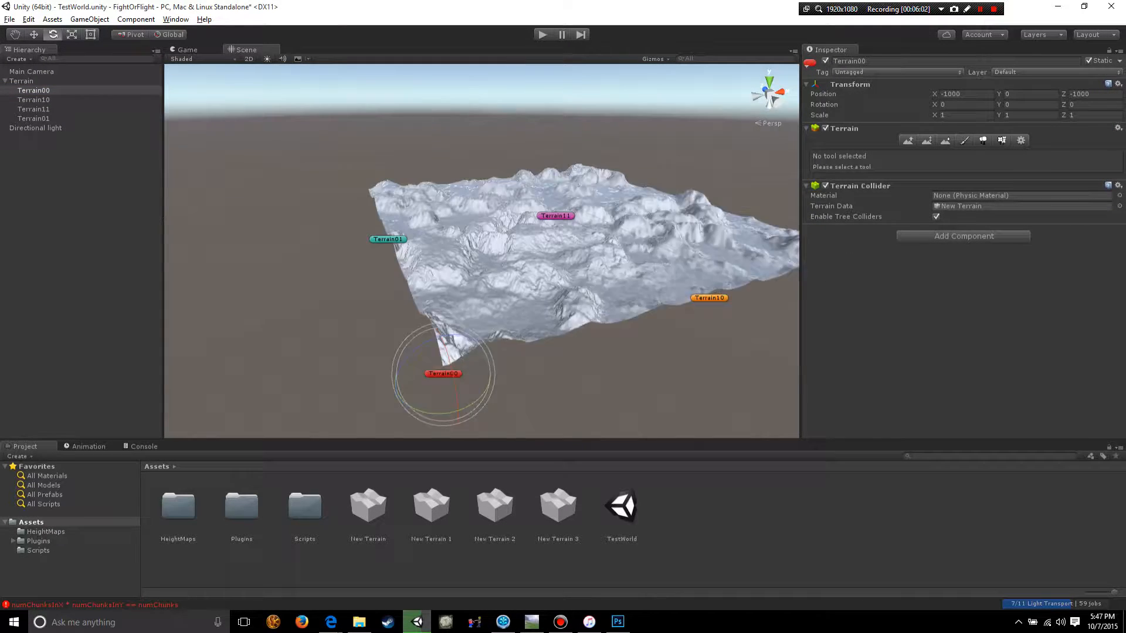
key("w")
right_click_drag(481, 251, 481, 235)
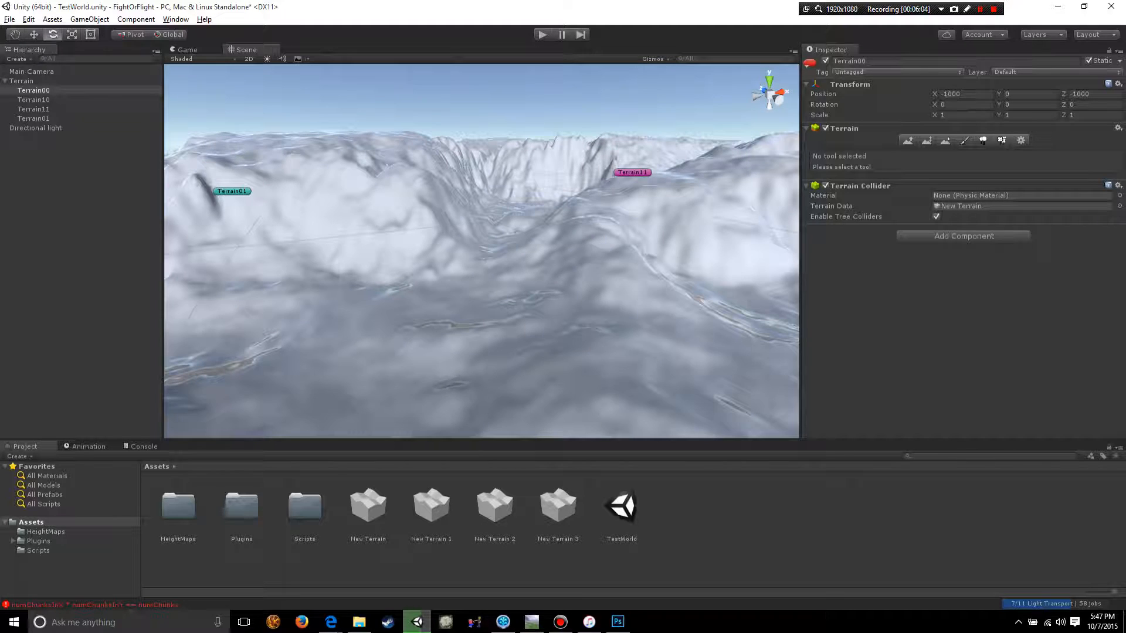
left_click(31, 71)
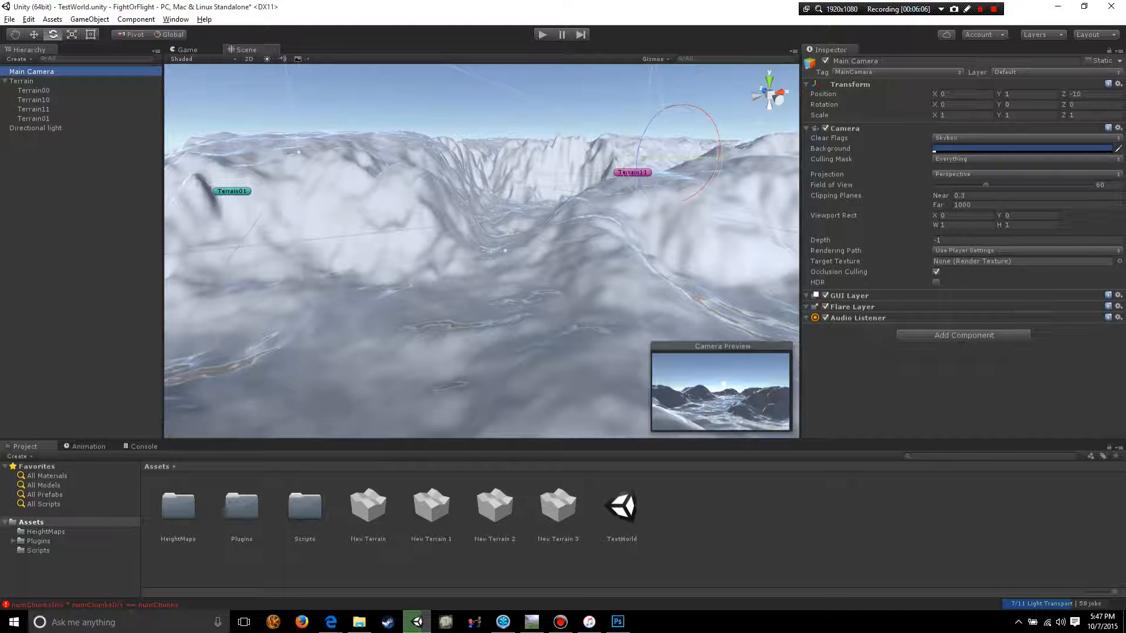
left_click(89, 19)
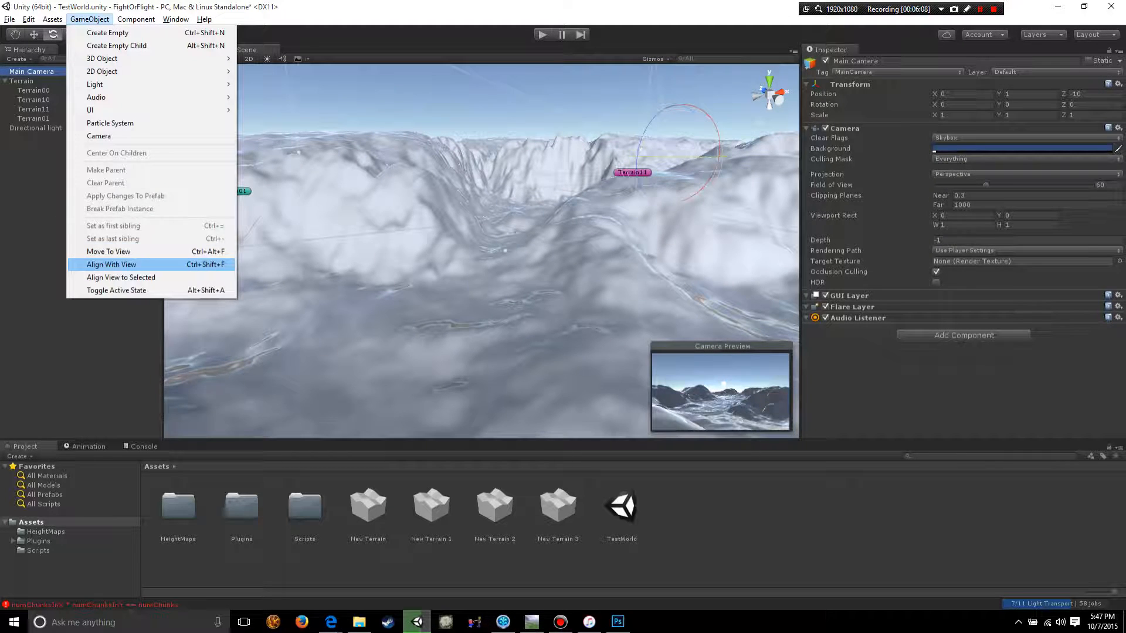
left_click(112, 265)
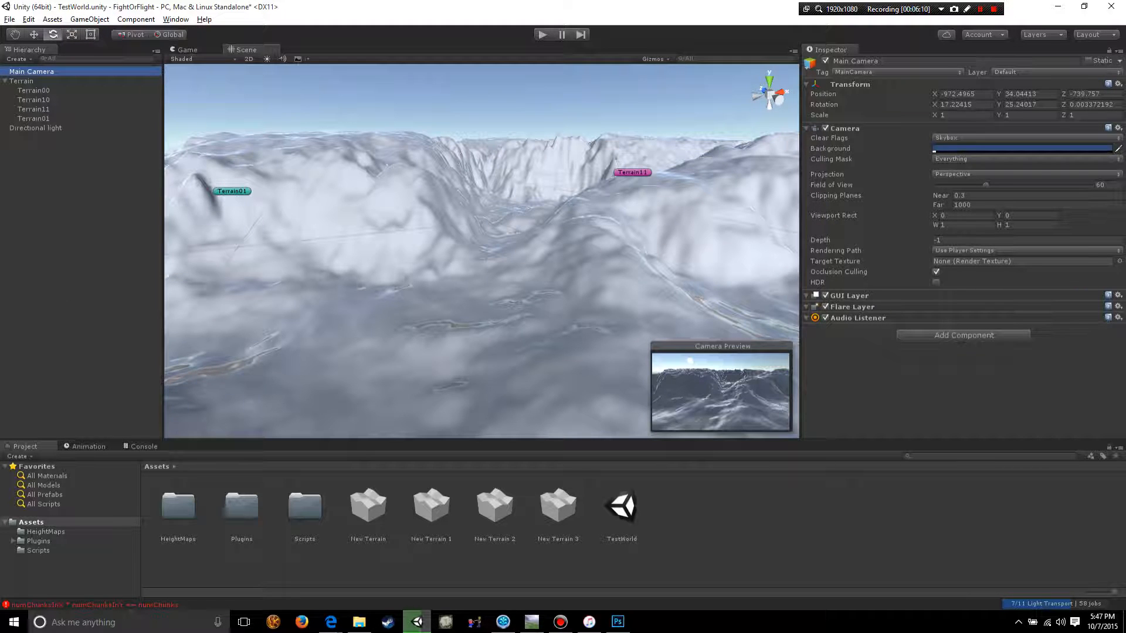
Step: Toggle Terrain00's Cast Shadows setting off and back on to compare its effect in the Game view
left_click(187, 50)
left_click(245, 50)
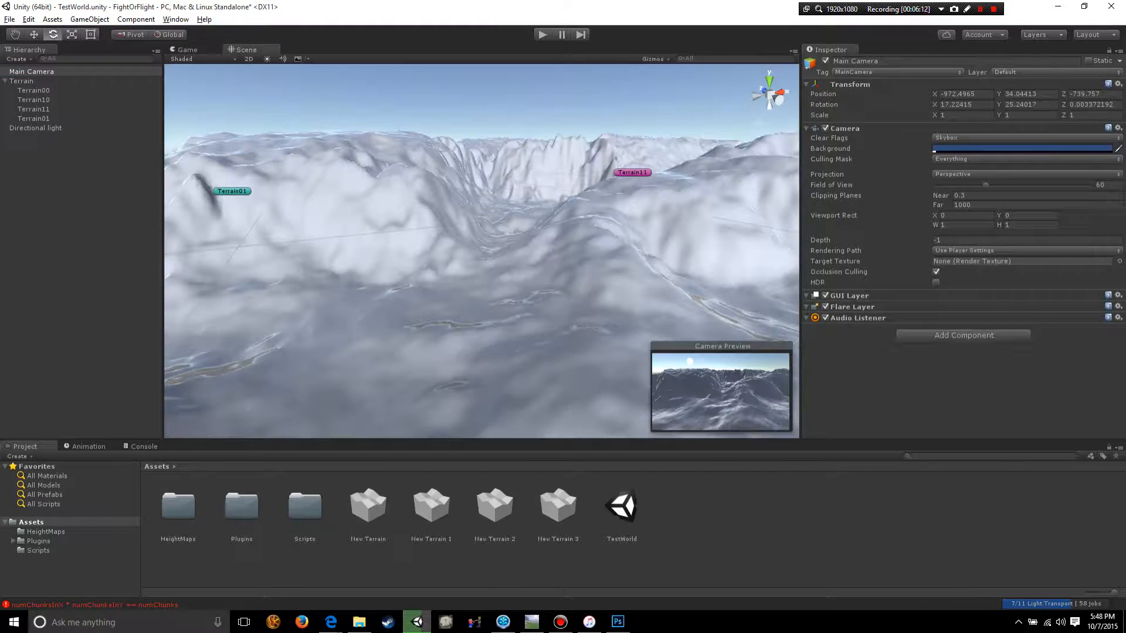
left_click(188, 50)
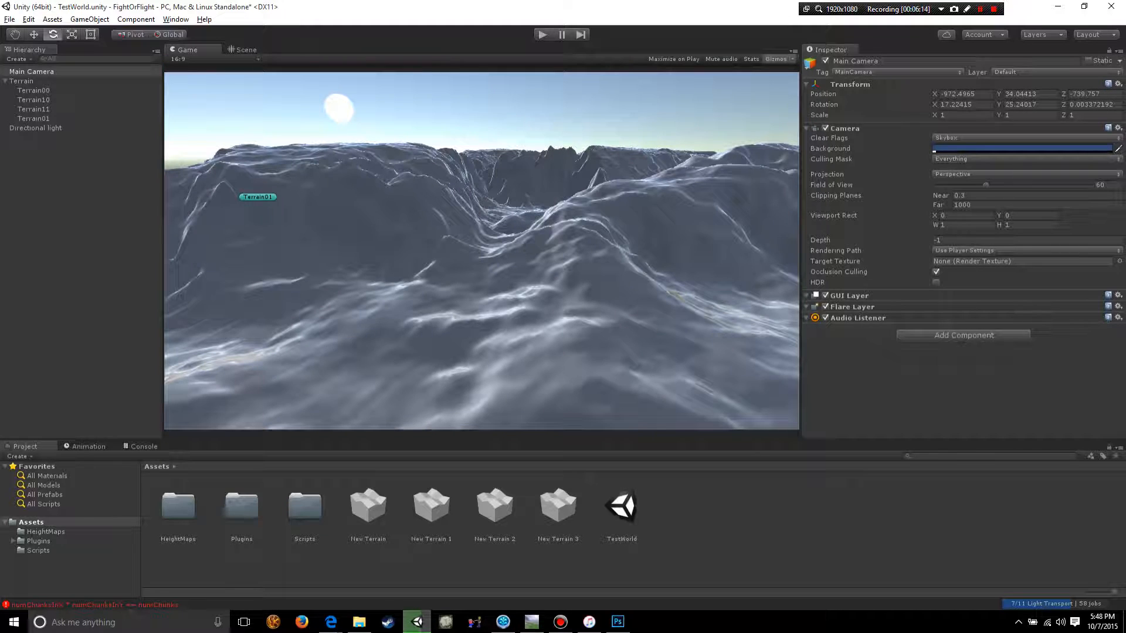
left_click(33, 90)
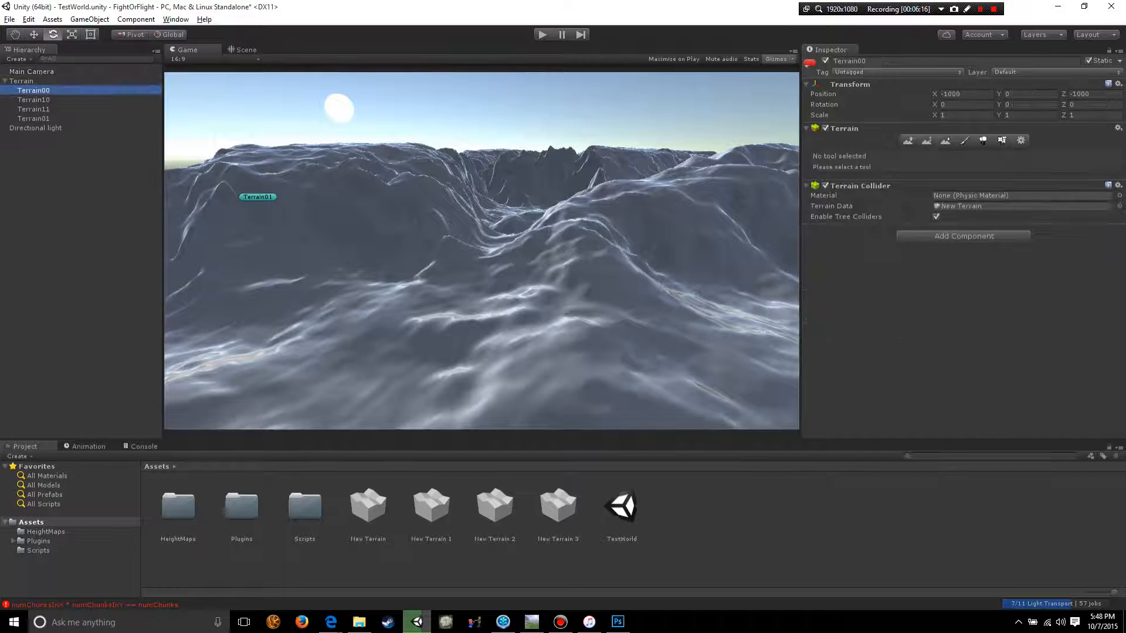
left_click(1020, 140)
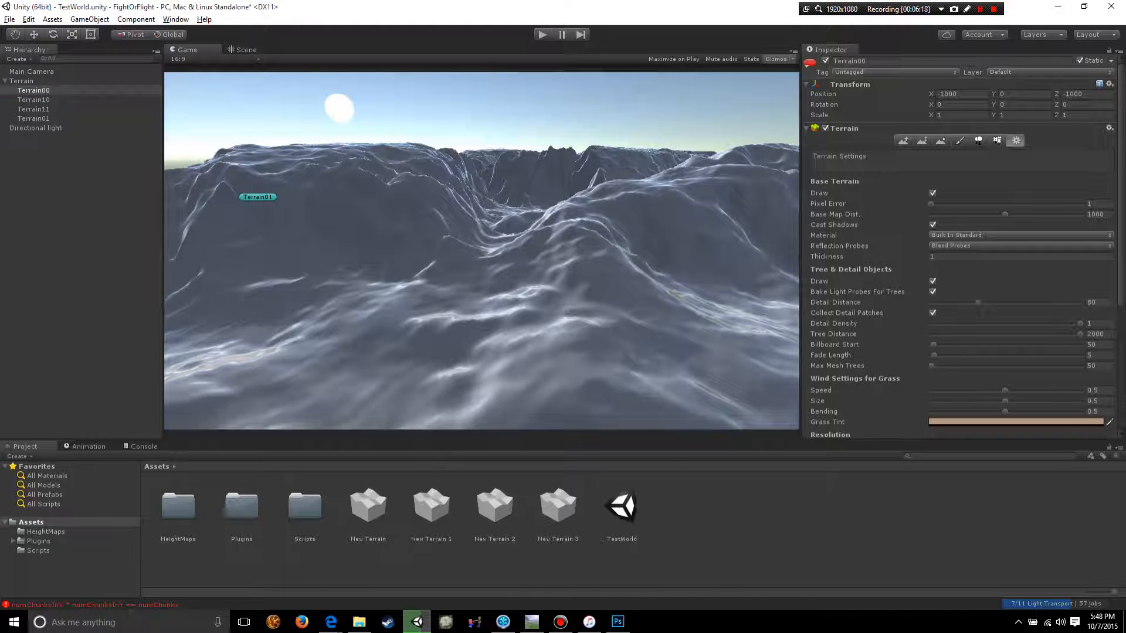
left_click(932, 225)
left_click(932, 225)
left_click(932, 225)
left_click(932, 224)
left_click(932, 224)
Step: Disable and re-enable the Directional light to compare the terrain's lighting in the Game view
left_click(32, 72)
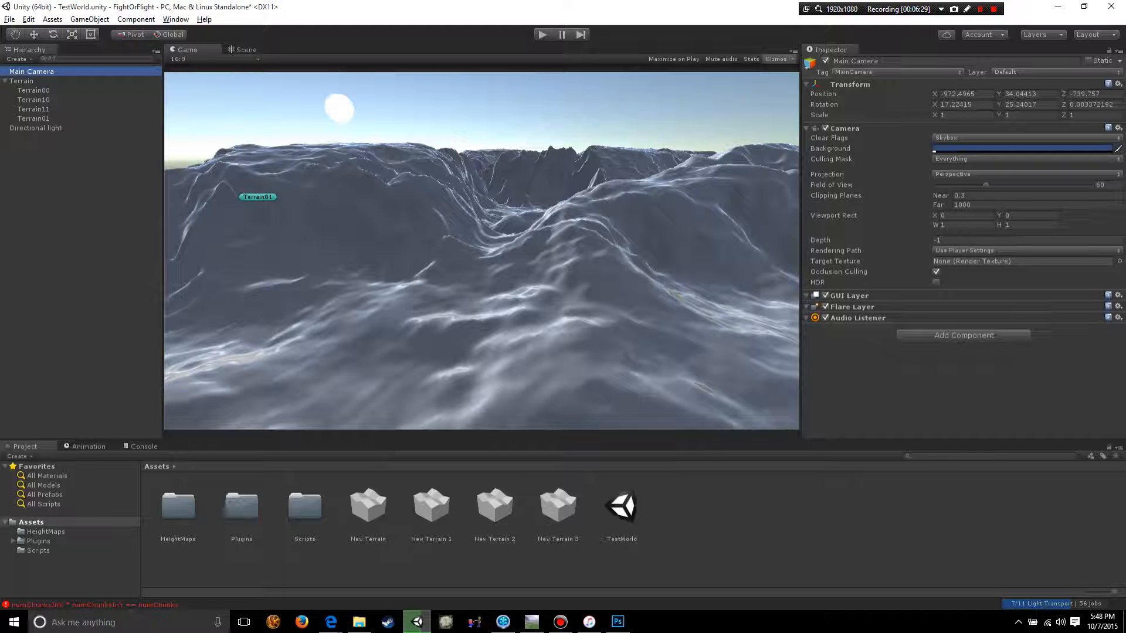
left_click(35, 128)
left_click(825, 61)
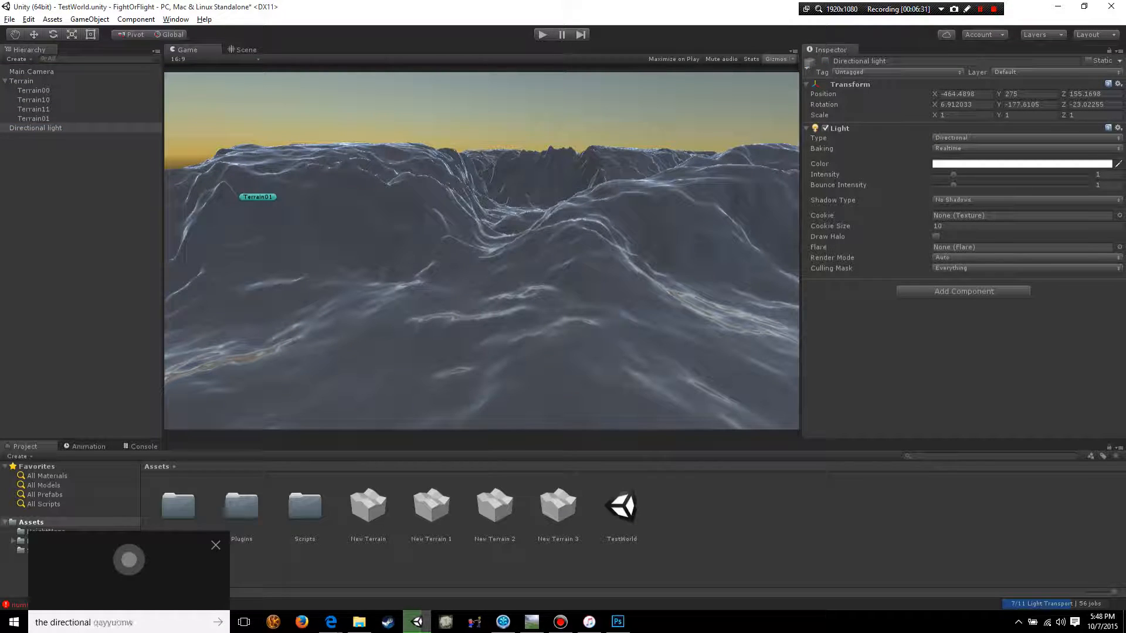
left_click(826, 61)
left_click(825, 61)
left_click(825, 61)
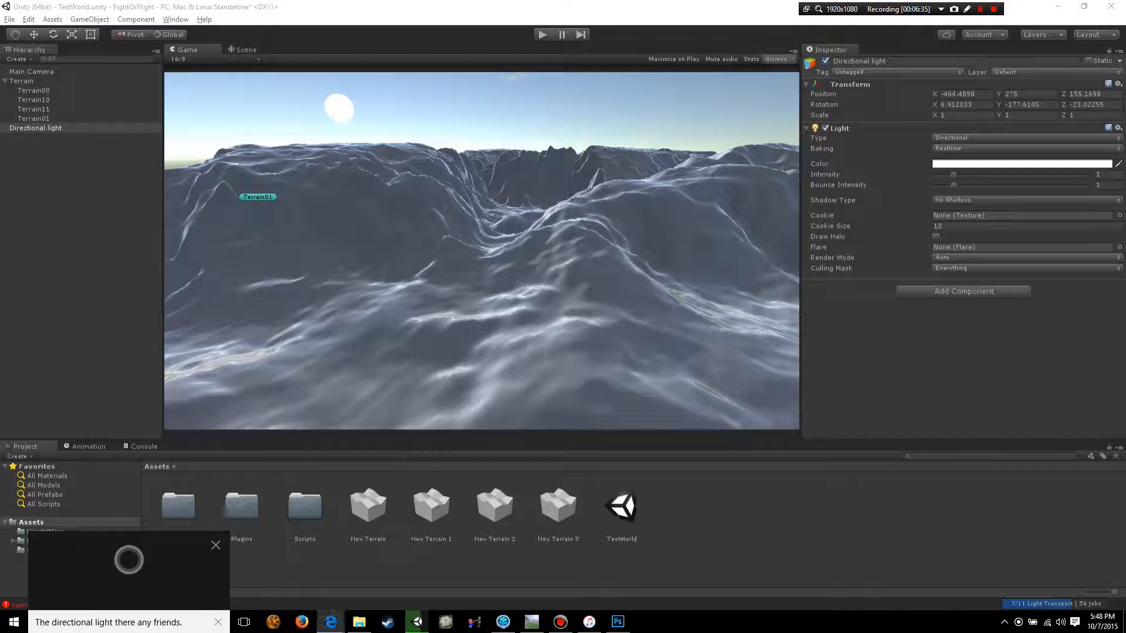
Step: Select Terrain00 and examine it in the Scene view from beyond its outer corner
left_click(34, 91)
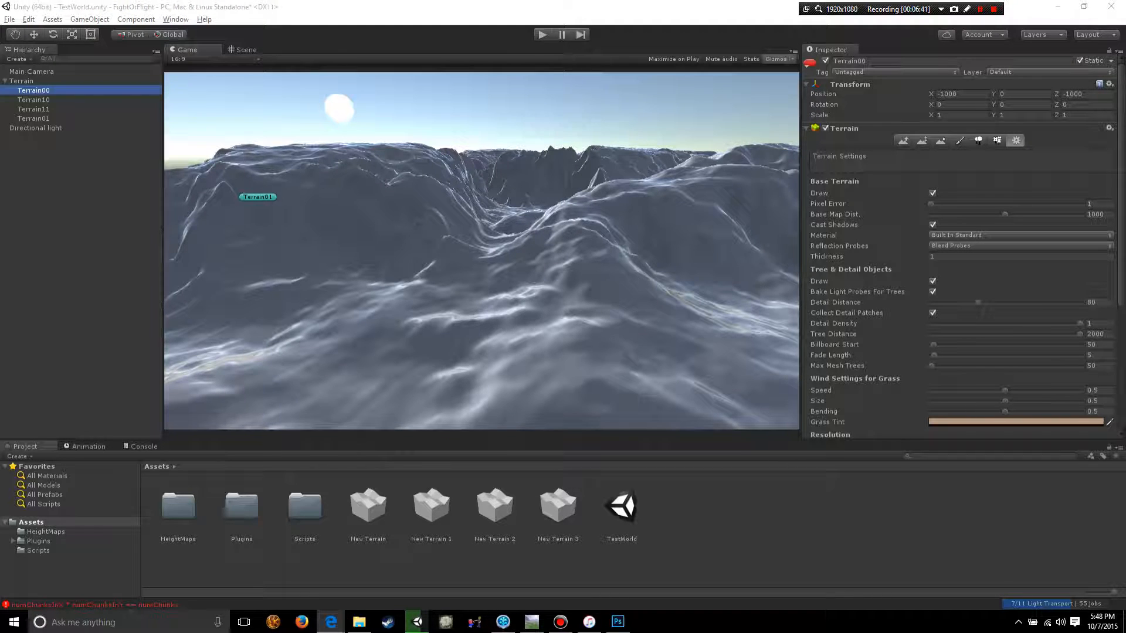
left_click(246, 50)
left_click_drag(375, 211, 498, 249, "alt")
right_click_drag(480, 251, 481, 258)
key("d")
left_click_drag(481, 251, 504, 246, "alt")
scroll(481, 251, "down", 4)
scroll(481, 251, "up", 2)
middle_click_drag(481, 251, 512, 236)
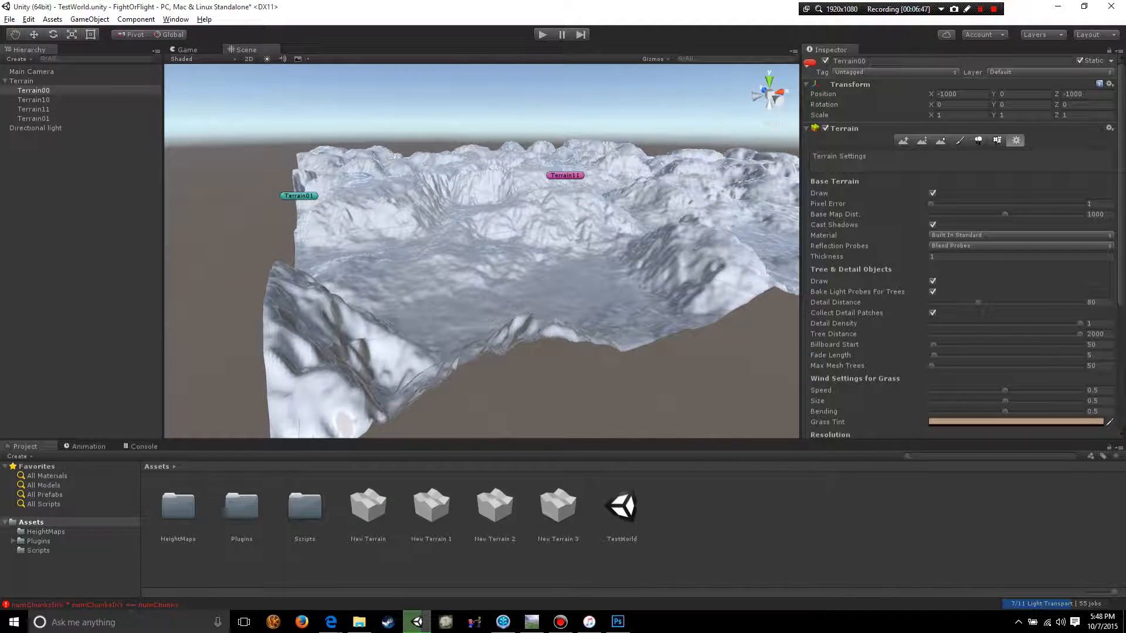
key("alt")
scroll(482, 251, "down", 2)
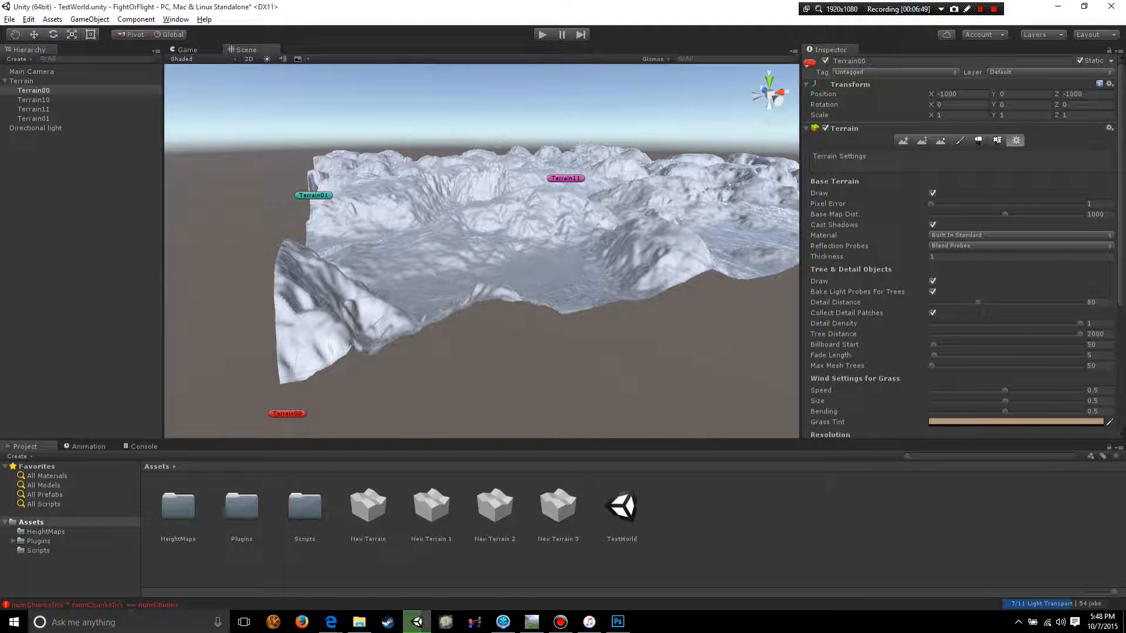
Step: Keep Terrain00's material as Built In Standard and set its Reflection Probes to Off
left_click(997, 235)
left_click(973, 248)
left_click(1021, 245)
left_click(952, 258)
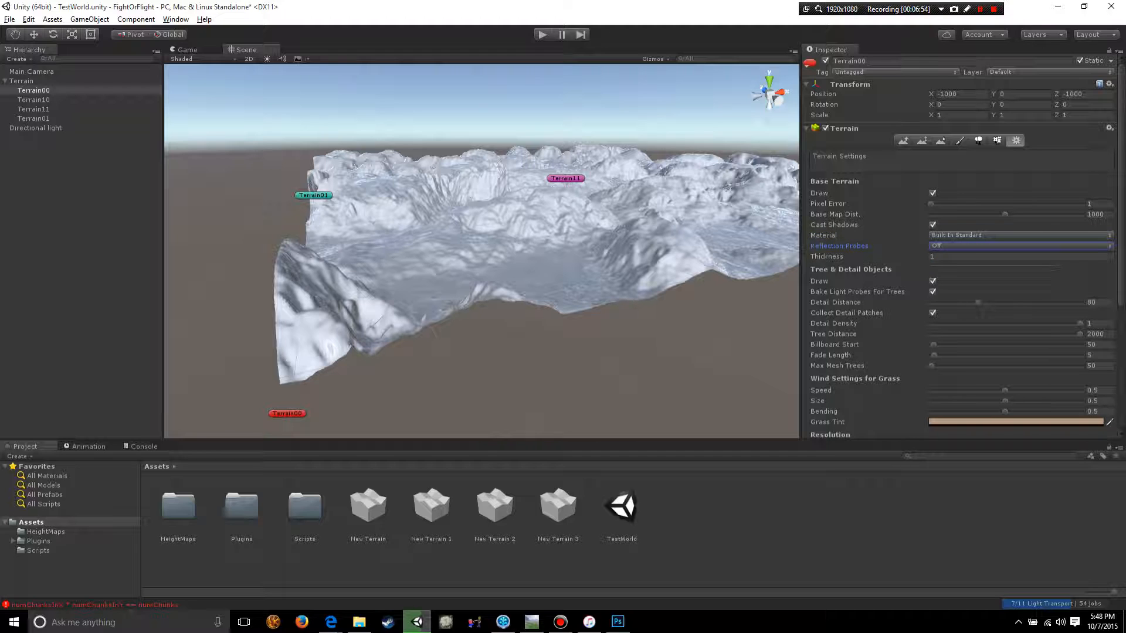
Step: Try a larger Thickness for Terrain00, check the terrain edge in the Scene view, and restore the value to 1
left_click(940, 257)
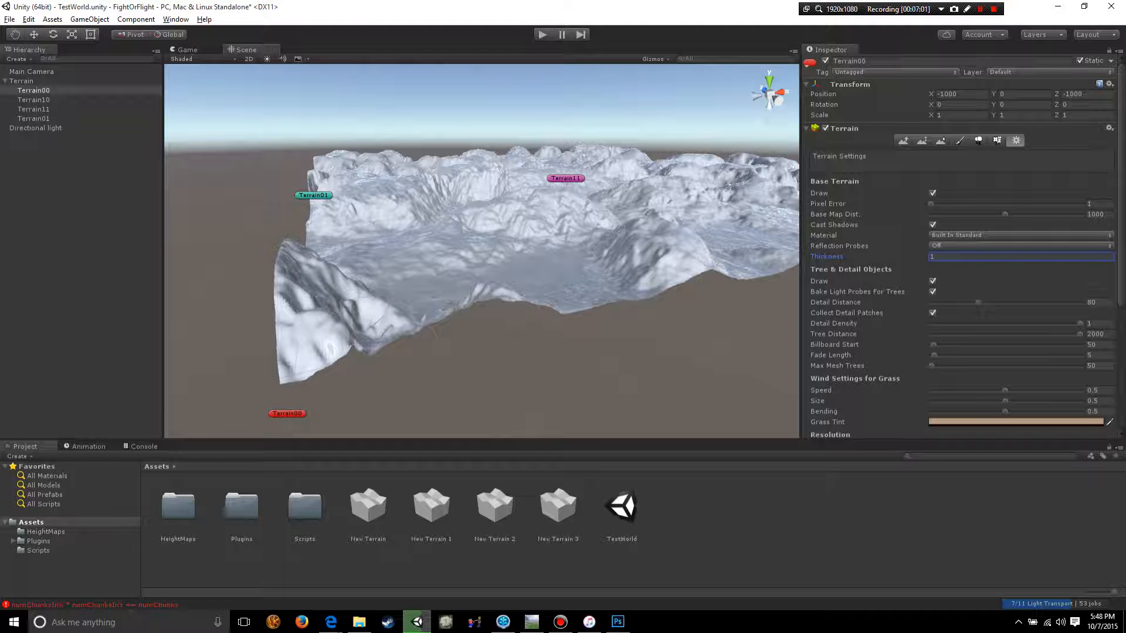
key("w")
right_click_drag(480, 252, 482, 241)
key("s")
left_click(940, 257)
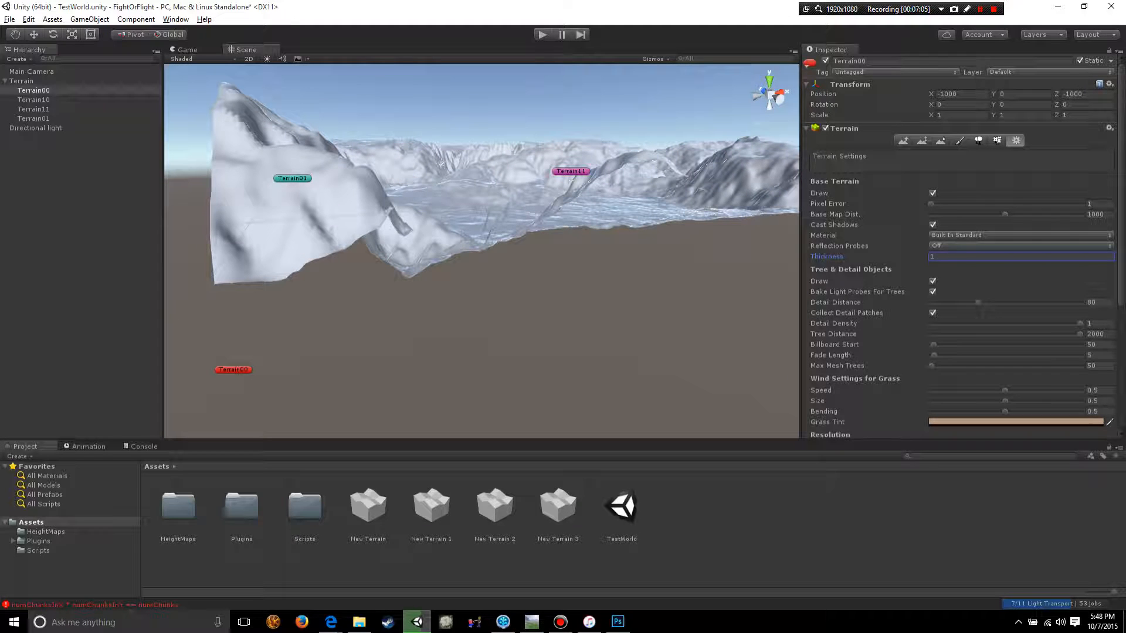
scroll(481, 252, "up", 3)
right_click_drag(482, 251, 482, 251)
key("s")
left_click(828, 256)
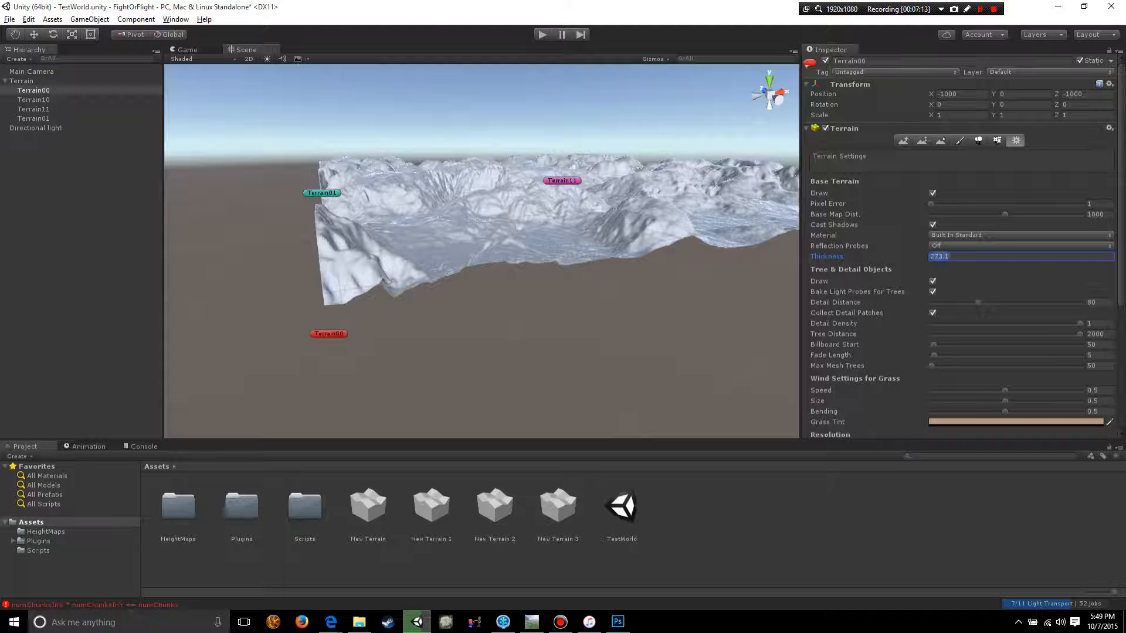
left_click(481, 328)
scroll(480, 251, "up", 3)
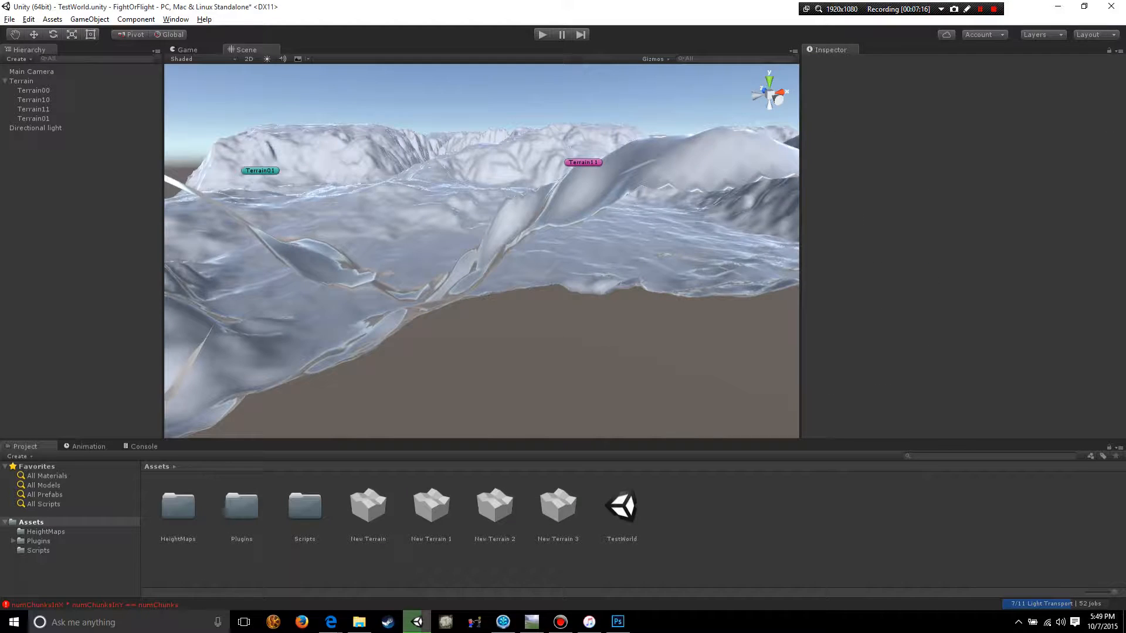
Step: Examine the outer edges of the terrain tiles and review Terrain00's Resolution settings
left_click_drag(480, 251, 578, 267, "alt")
key("d")
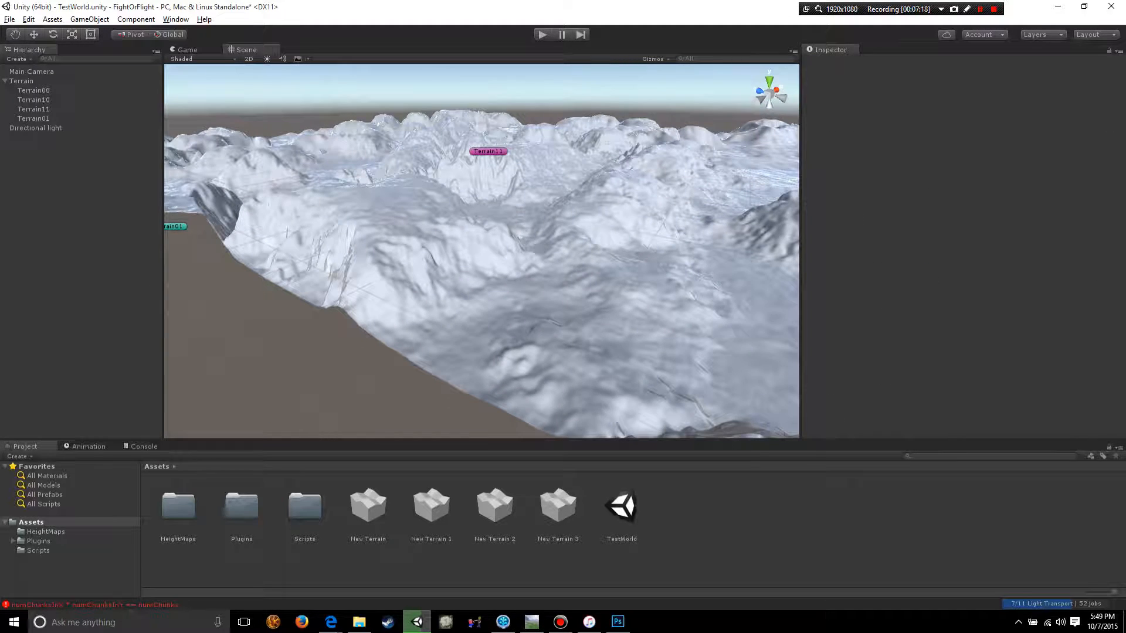
middle_click_drag(481, 282, 460, 266)
left_click(33, 90)
scroll(961, 264, "down", 4)
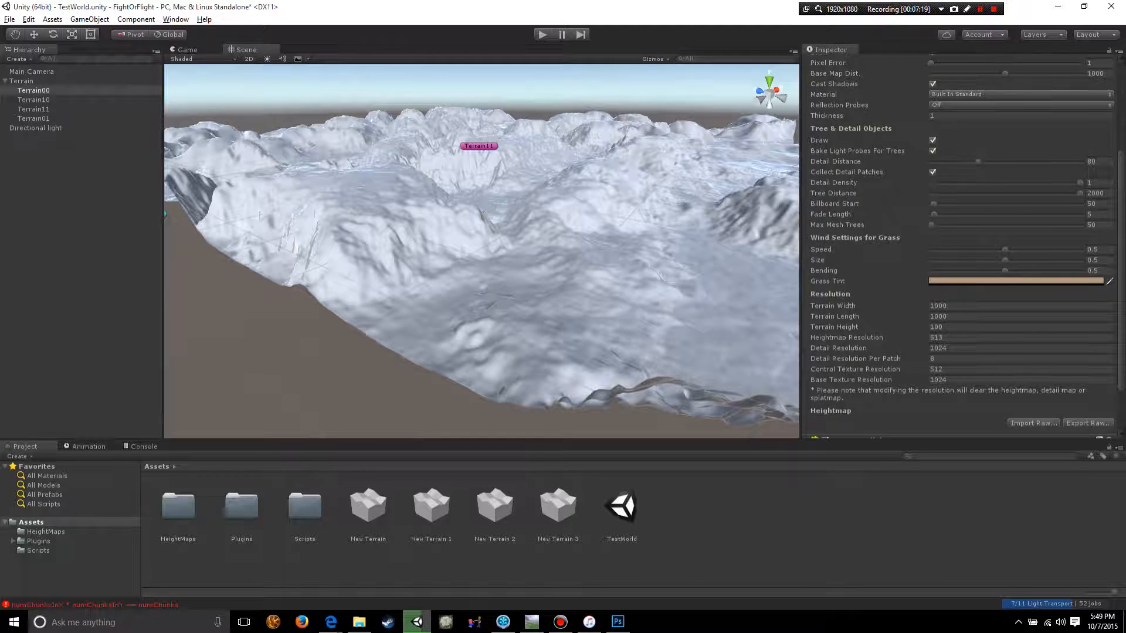
scroll(962, 264, "up", 1)
left_click_drag(615, 246, 492, 250, "alt")
middle_click_drag(493, 249, 639, 267)
scroll(961, 264, "down", 2)
scroll(961, 246, "down", 1)
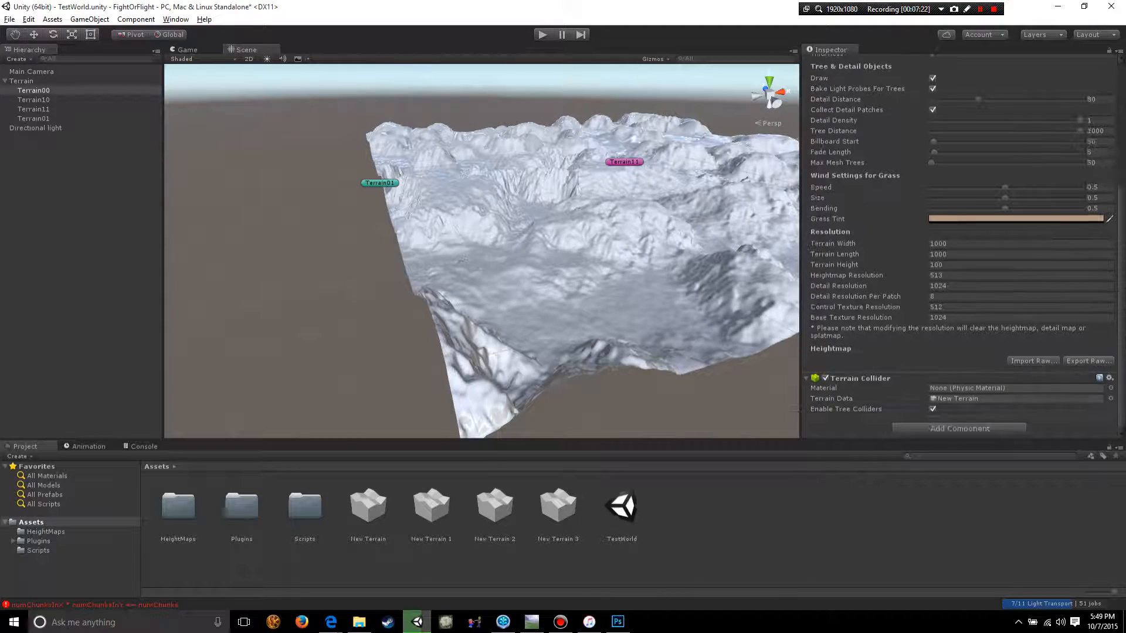
scroll(481, 251, "up", 3)
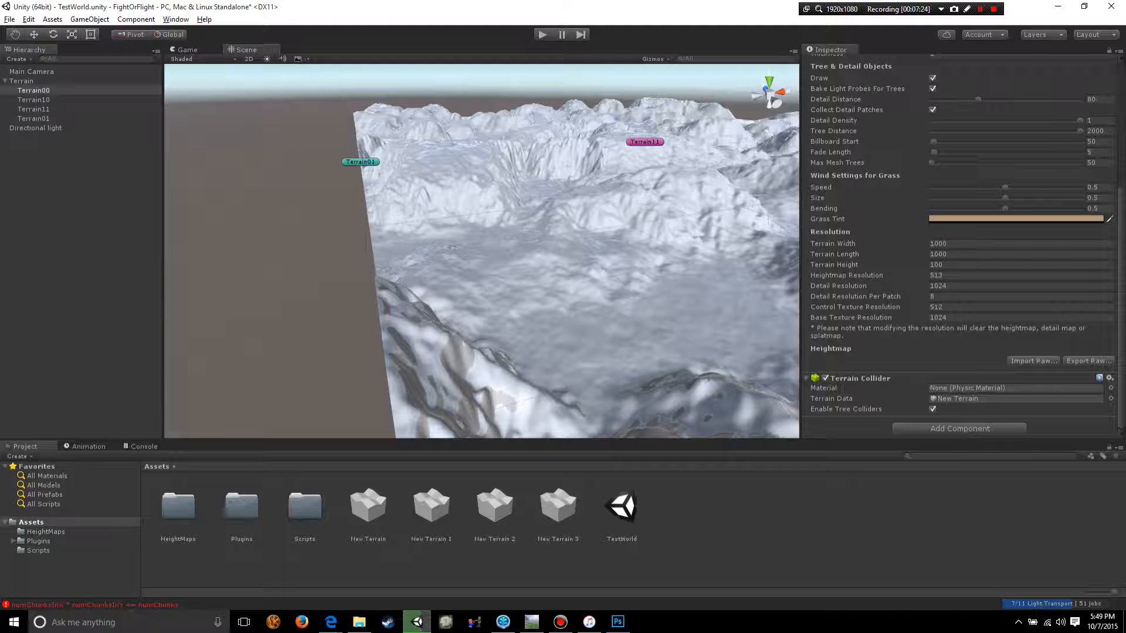
middle_click_drag(504, 293, 469, 248)
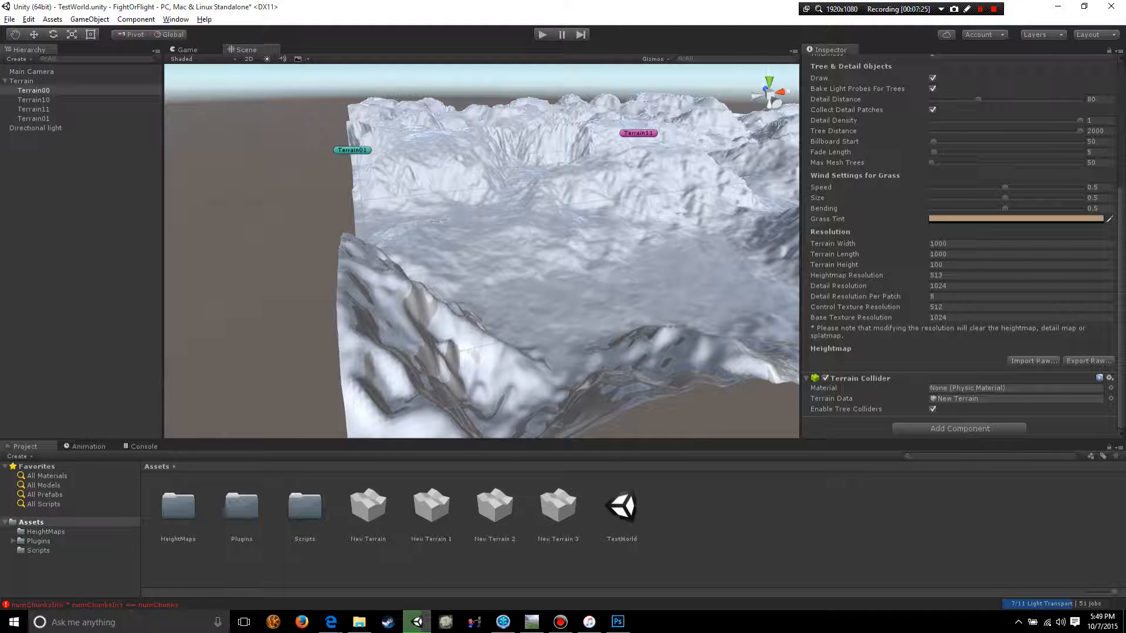
Step: Try Detail Resolution Per Patch values of 16, 32, 128 and 8 on Terrain00 and inspect the surface
left_click(976, 275)
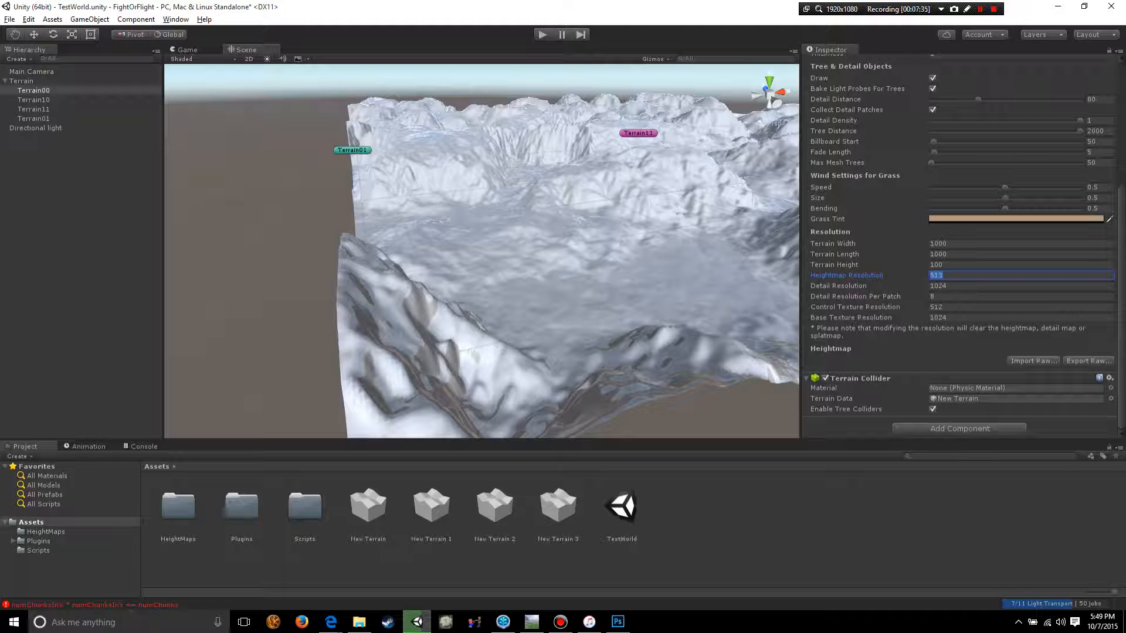
left_click(1020, 297)
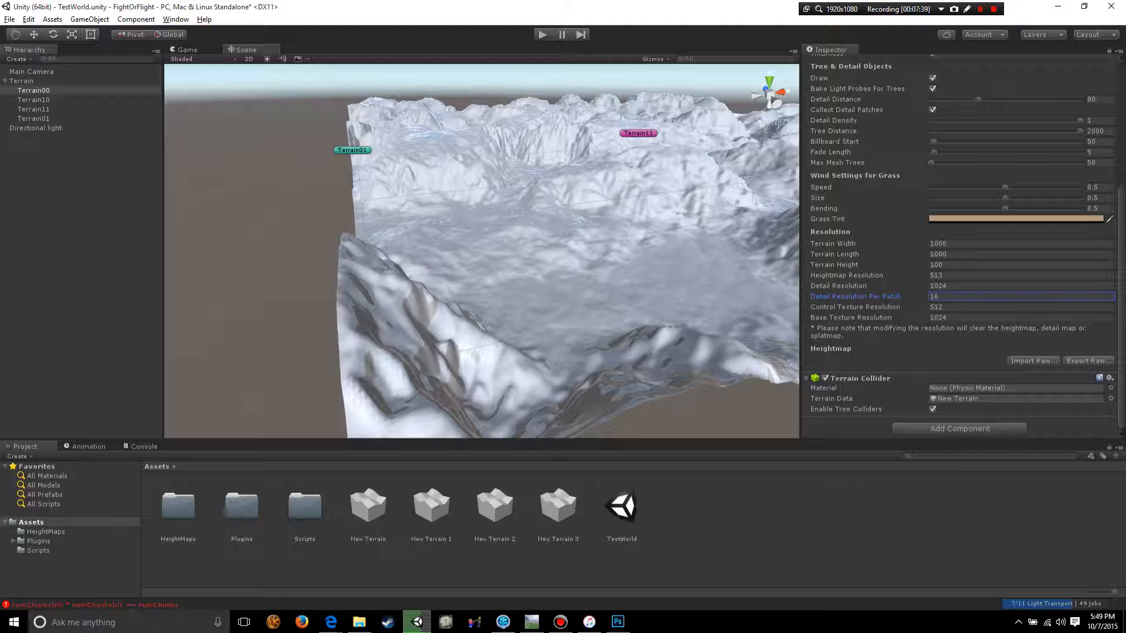
left_click_drag(525, 251, 436, 252, "alt")
scroll(481, 251, "up", 4)
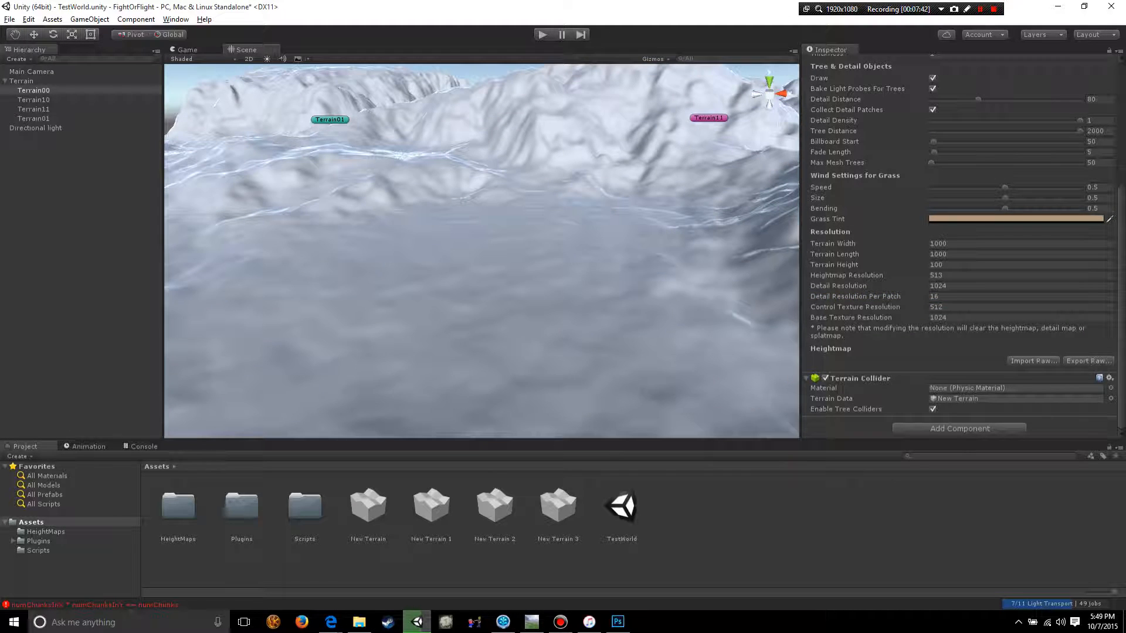
left_click(938, 296)
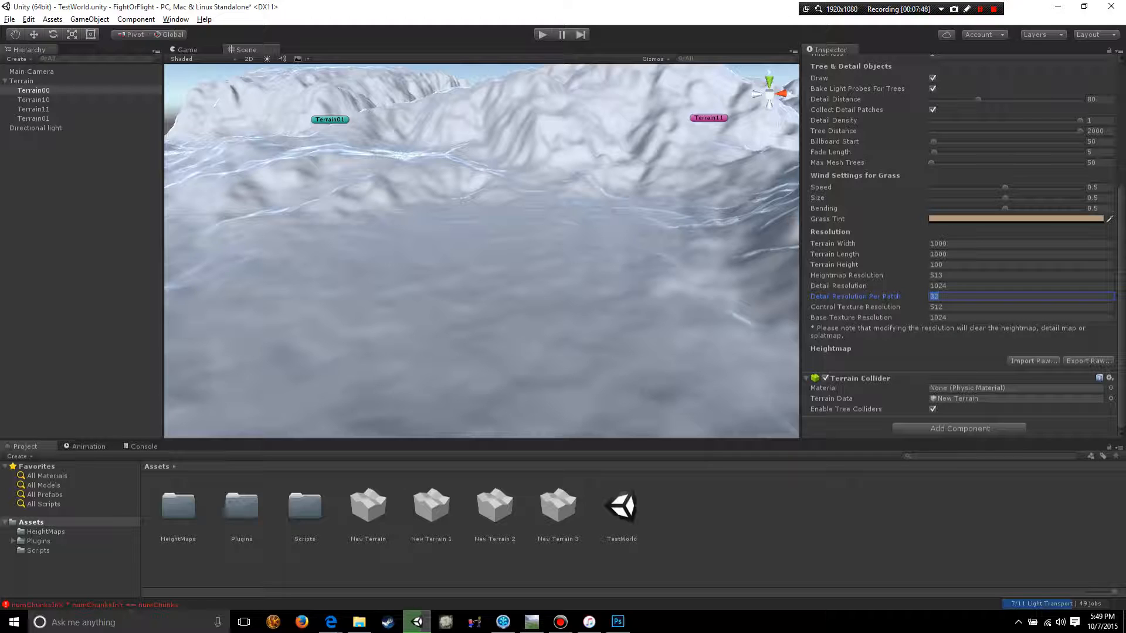
key("Return")
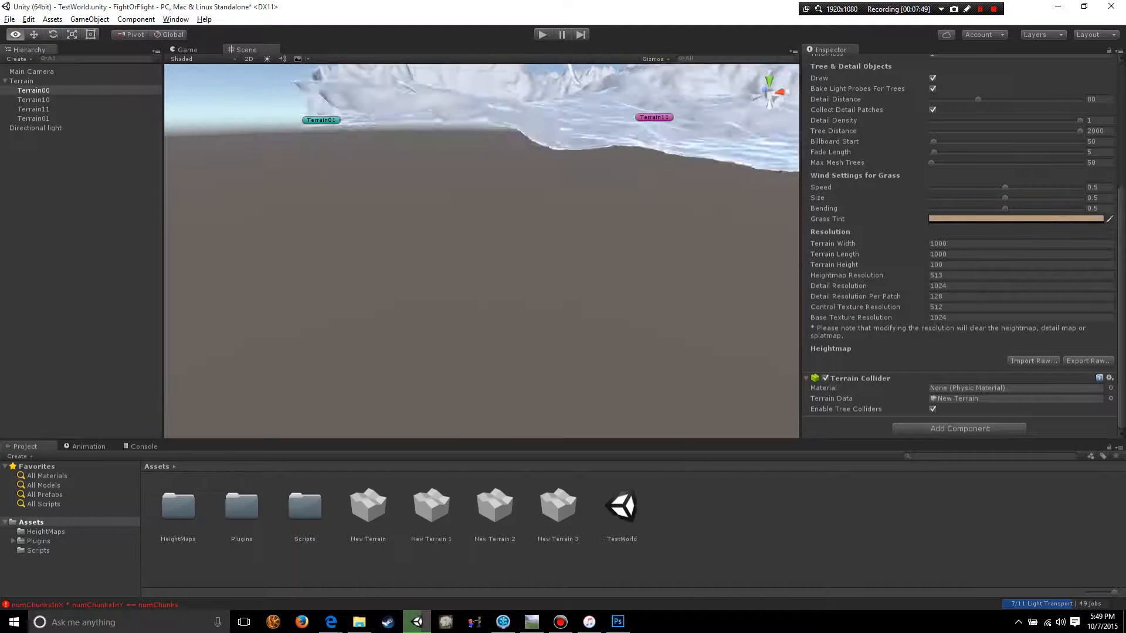
scroll(481, 251, "down", 3)
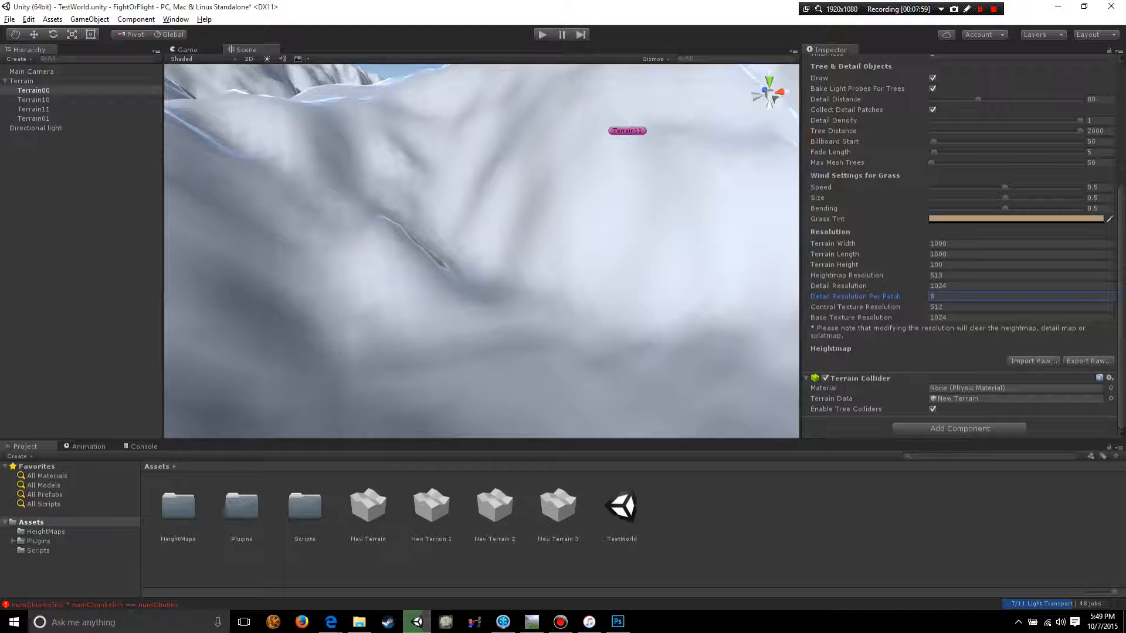
key("Return")
Step: Set Terrain00's Detail Resolution Per Patch to 32 and check the terrain from near and far
left_click(997, 296)
key("Return")
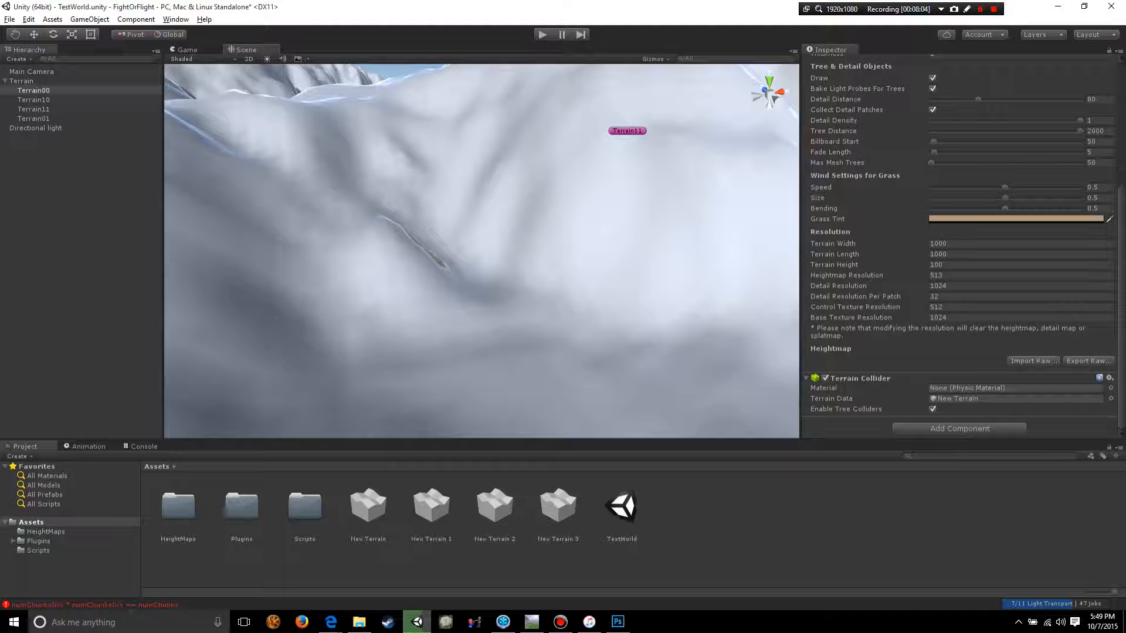
scroll(481, 251, "down", 4)
left_click_drag(482, 251, 534, 258, "alt")
scroll(481, 251, "up", 5)
scroll(482, 251, "down", 5)
scroll(481, 251, "up", 4)
scroll(481, 251, "down", 5)
scroll(959, 246, "up", 6)
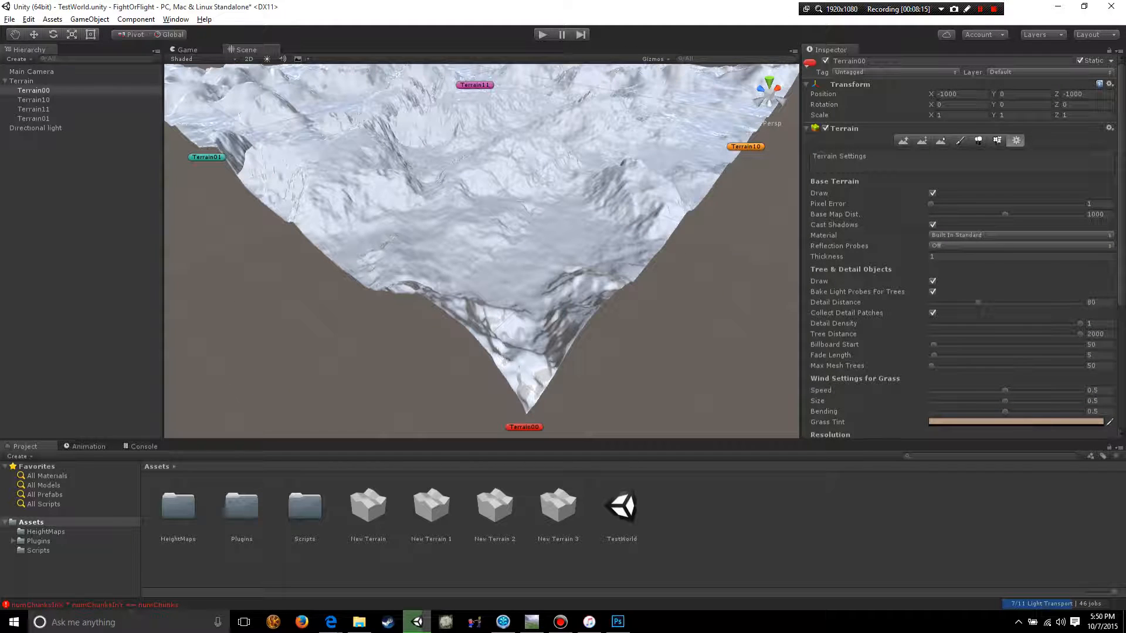
Step: Smooth the surface of Terrain00 with the Smooth Height tool, using the large solid round brush at size 100
left_click(941, 141)
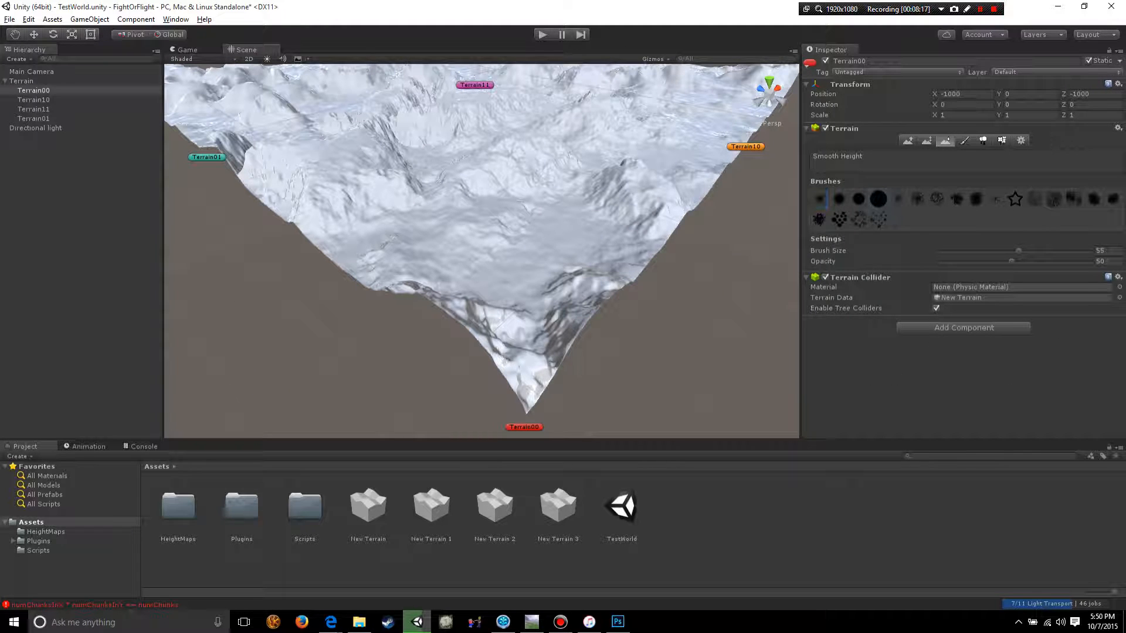
left_click(878, 199)
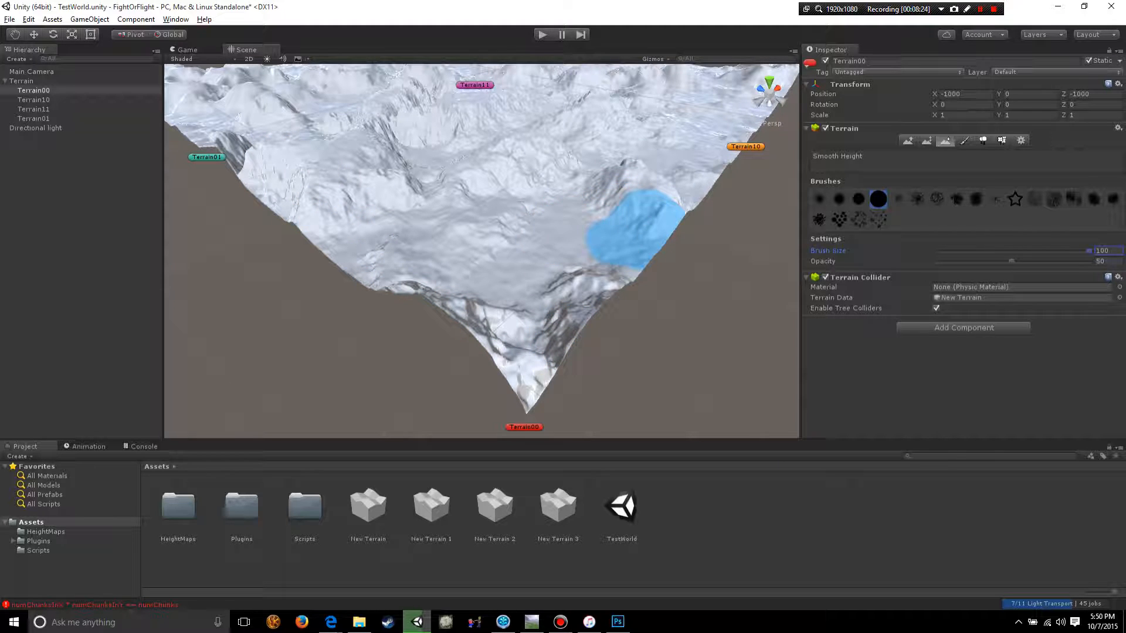
left_click_drag(636, 229, 733, 237, "alt")
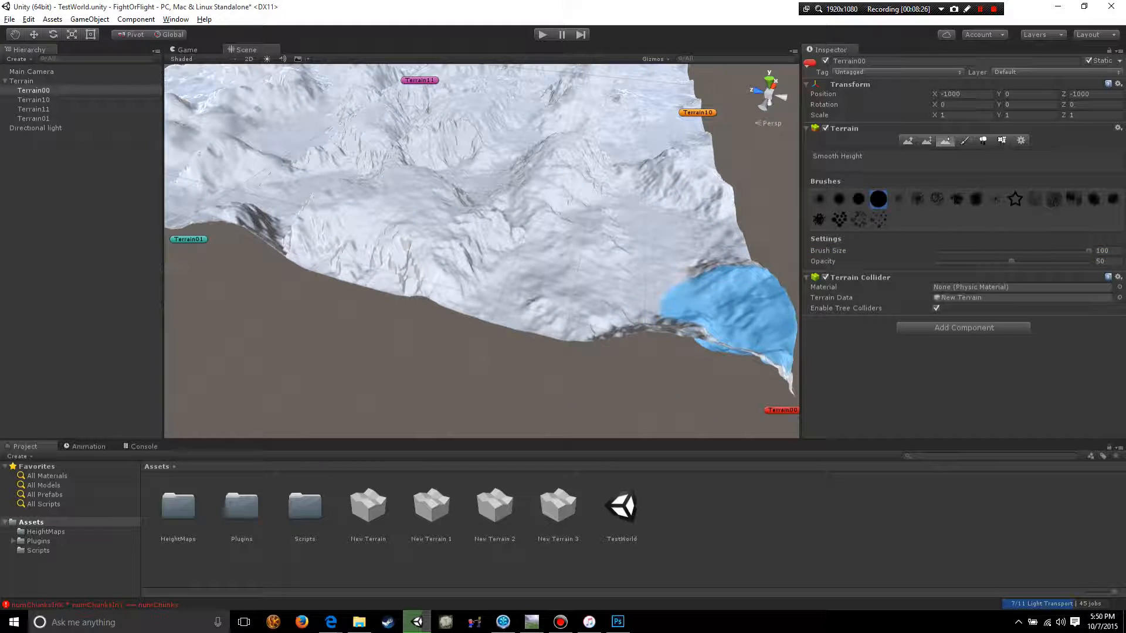
left_click_drag(577, 307, 533, 346, "alt")
left_click_drag(464, 347, 503, 365, "alt")
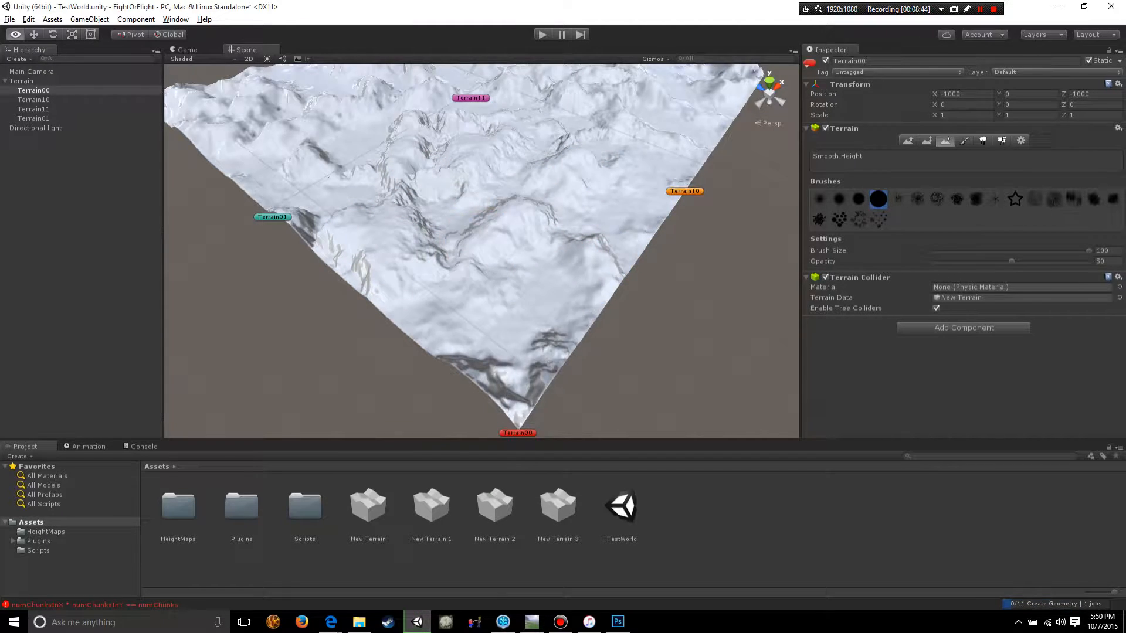
Step: Inspect the smoothed slopes and valley of Terrain00 up close
scroll(475, 233, "up", 4)
mouse_move(539, 245)
left_mouse_down("alt")
mouse_move(475, 233)
mouse_move(628, 202)
mouse_move(657, 229)
left_mouse_up("alt")
scroll(475, 233, "up", 5)
scroll(628, 202, "down", 5)
scroll(598, 238, "up", 6)
scroll(581, 211, "down", 3)
mouse_move(577, 205)
left_mouse_down("alt")
mouse_move(587, 226)
mouse_move(449, 220)
mouse_move(604, 229)
mouse_move(560, 235)
left_mouse_up("alt")
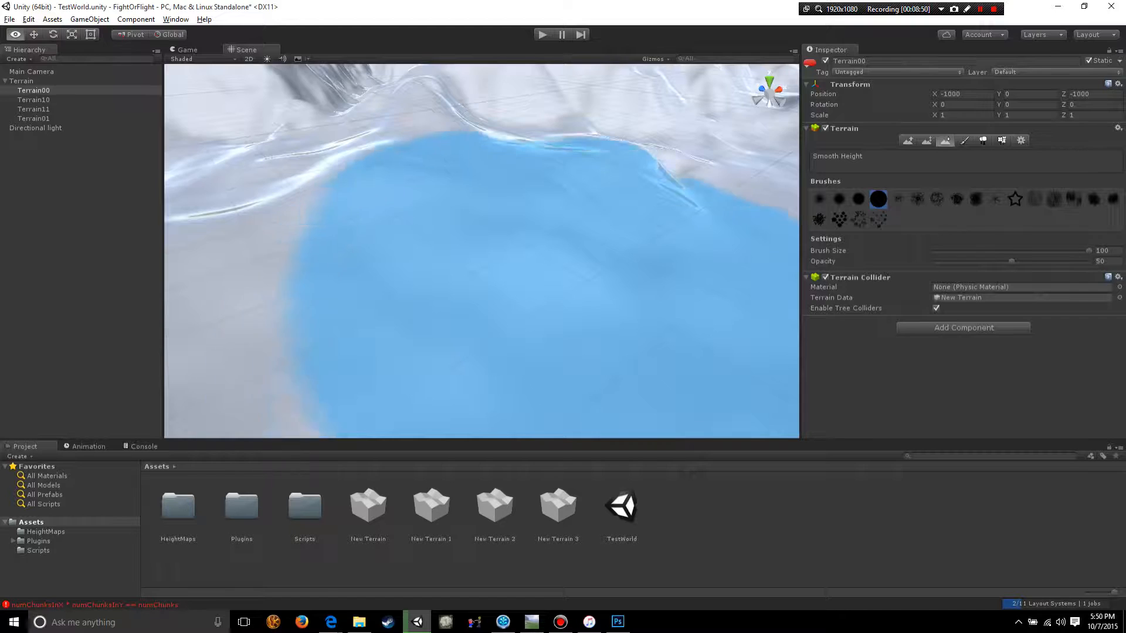
scroll(560, 237, "down", 4)
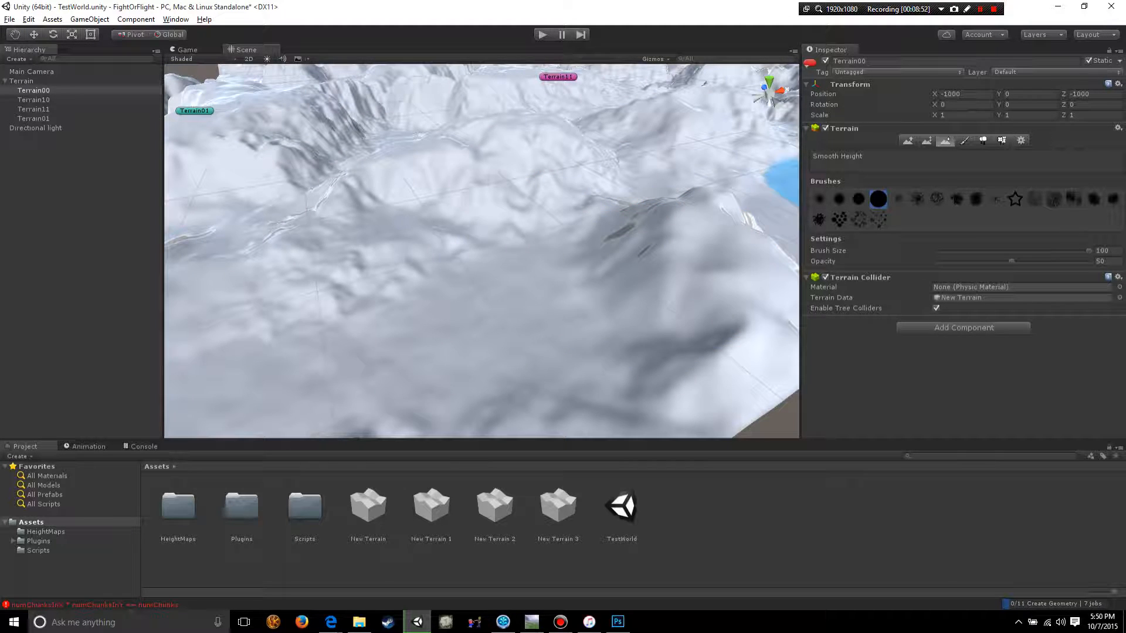
Step: Smooth the slope above Terrain00's valley with the Smooth Height tool, using the soft round brush at size 100
left_click(1088, 251)
left_click(819, 198)
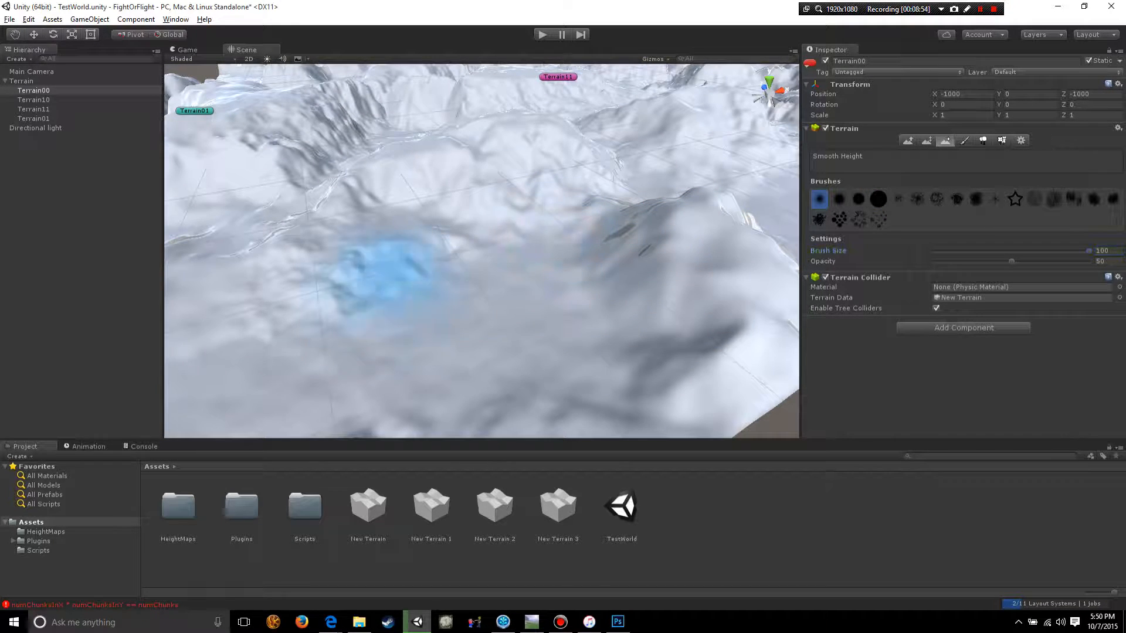
left_click_drag(384, 181, 355, 287)
mouse_move(428, 202)
left_mouse_down("alt")
mouse_move(578, 169)
mouse_move(546, 271)
mouse_move(563, 301)
mouse_move(624, 284)
mouse_move(603, 302)
left_mouse_up("alt")
middle_click_drag(774, 211, 375, 264)
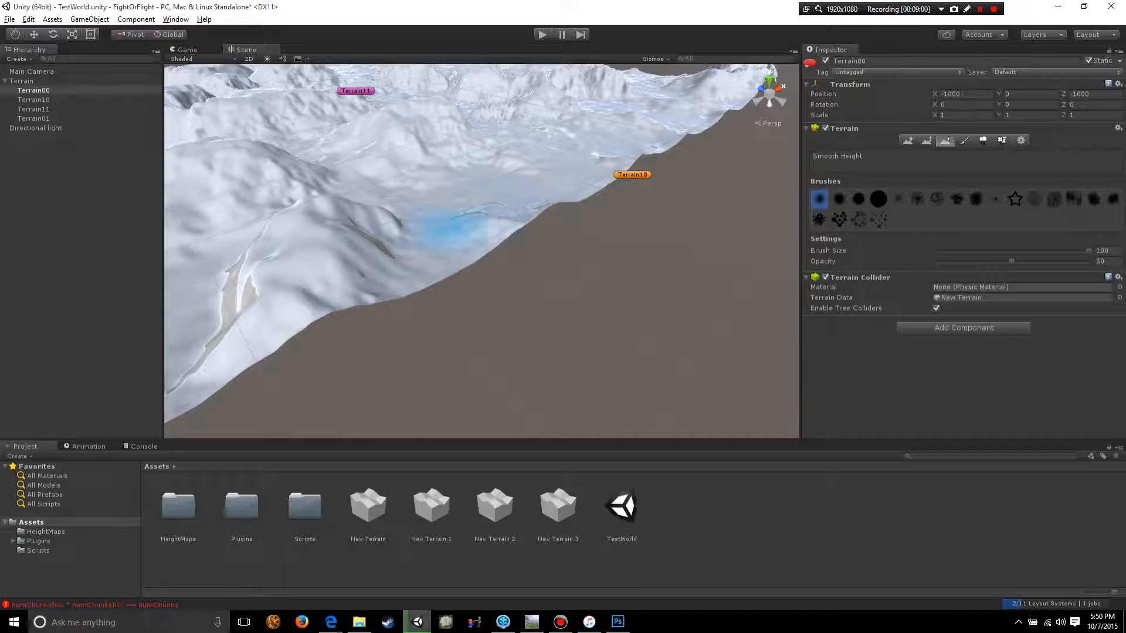
Step: Smooth the hillside along Terrain00's outer edge on the side facing Terrain10
left_click_drag(452, 230, 463, 239, "alt")
middle_click_drag(448, 239, 565, 255)
mouse_move(565, 255)
left_mouse_down()
mouse_move(470, 264)
mouse_move(364, 319)
mouse_move(522, 214)
left_mouse_up()
mouse_move(477, 280)
left_mouse_down()
mouse_move(447, 287)
mouse_move(456, 235)
mouse_move(316, 263)
mouse_move(478, 237)
left_mouse_up()
middle_click_drag(478, 238, 528, 170)
Step: Smooth the steep rocky gullies and ridge line of Terrain00 up close
scroll(528, 170, "up", 3)
mouse_move(516, 188)
left_mouse_down("alt")
mouse_move(432, 264)
mouse_move(270, 282)
left_mouse_up("alt")
left_click_drag(395, 246, 504, 264, "alt")
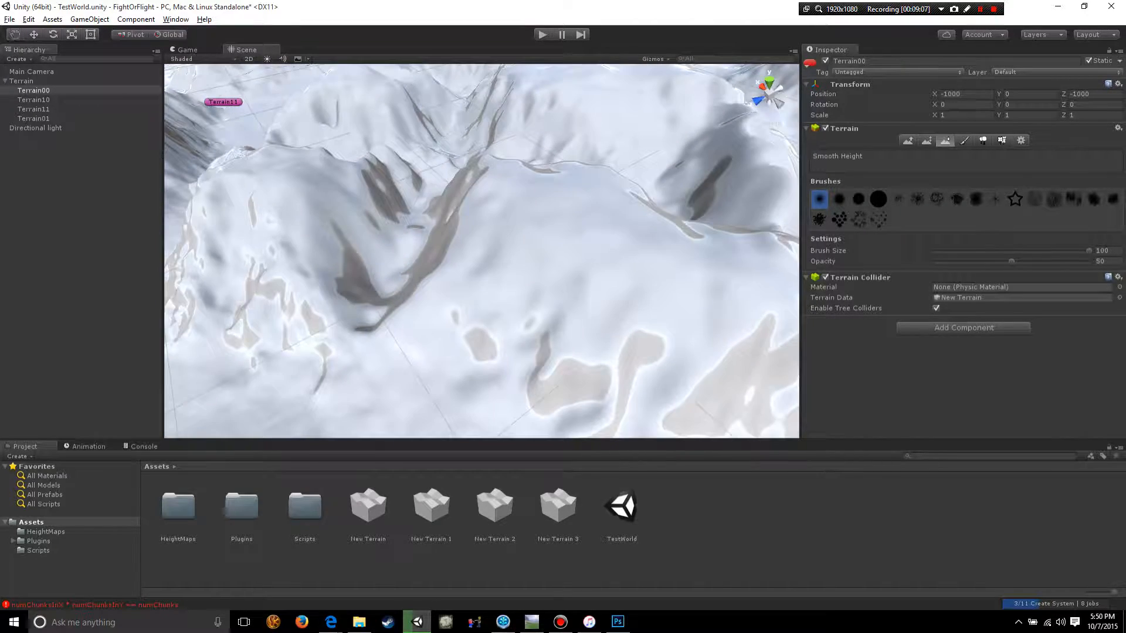
scroll(572, 285, "up", 5)
mouse_move(384, 294)
left_mouse_down()
mouse_move(376, 235)
mouse_move(335, 267)
left_mouse_up()
mouse_move(410, 275)
left_mouse_down("alt")
mouse_move(498, 263)
mouse_move(460, 270)
mouse_move(478, 235)
left_mouse_up("alt")
scroll(460, 270, "down", 4)
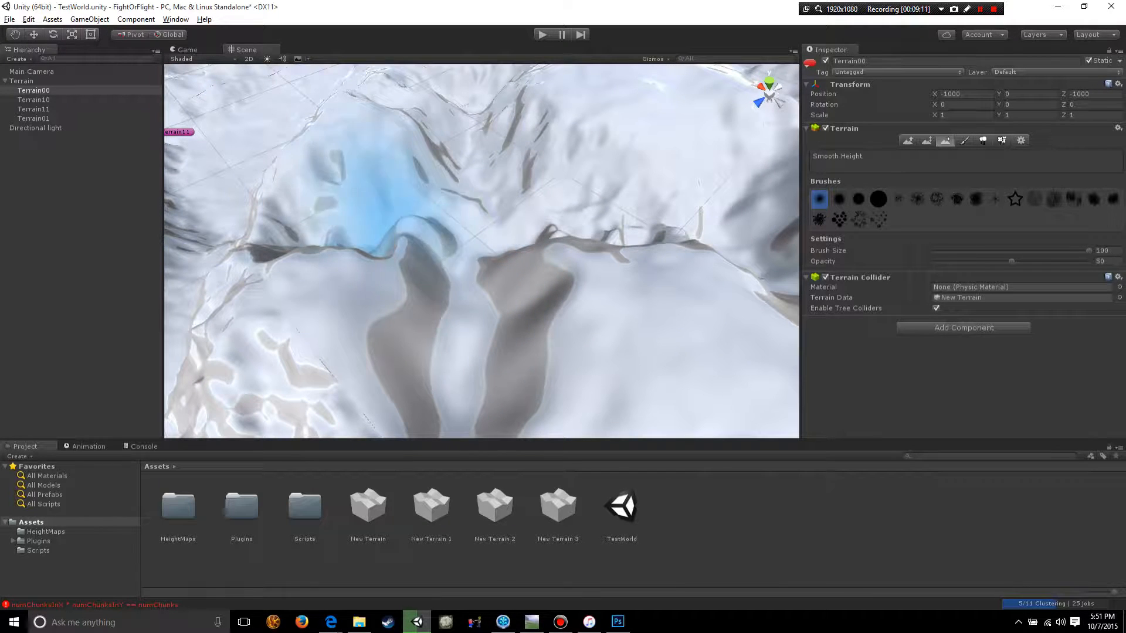
Step: Smooth the rough crest and the slope beside it, and check the result from several sides
mouse_move(663, 188)
left_mouse_down("alt")
mouse_move(498, 270)
mouse_move(455, 255)
left_mouse_up("alt")
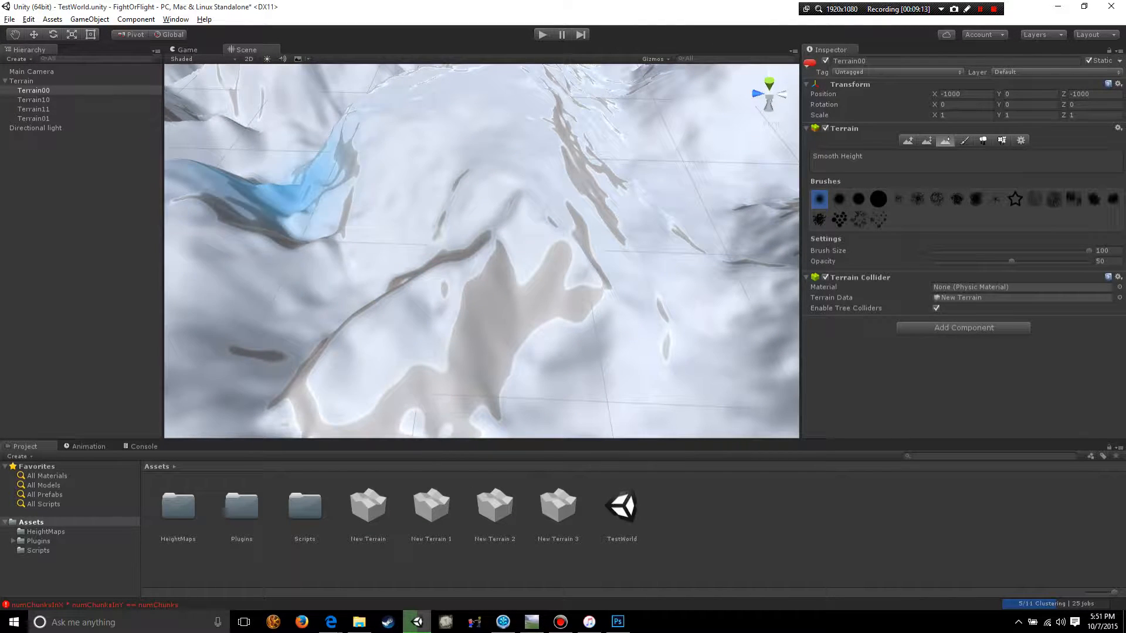
mouse_move(317, 217)
left_mouse_down("alt")
mouse_move(352, 235)
mouse_move(414, 229)
mouse_move(452, 337)
mouse_move(375, 329)
left_mouse_up("alt")
mouse_move(465, 201)
left_mouse_down("alt")
mouse_move(452, 296)
mouse_move(704, 235)
left_mouse_up("alt")
mouse_move(641, 176)
left_mouse_down()
mouse_move(716, 196)
mouse_move(668, 314)
mouse_move(586, 299)
left_mouse_up()
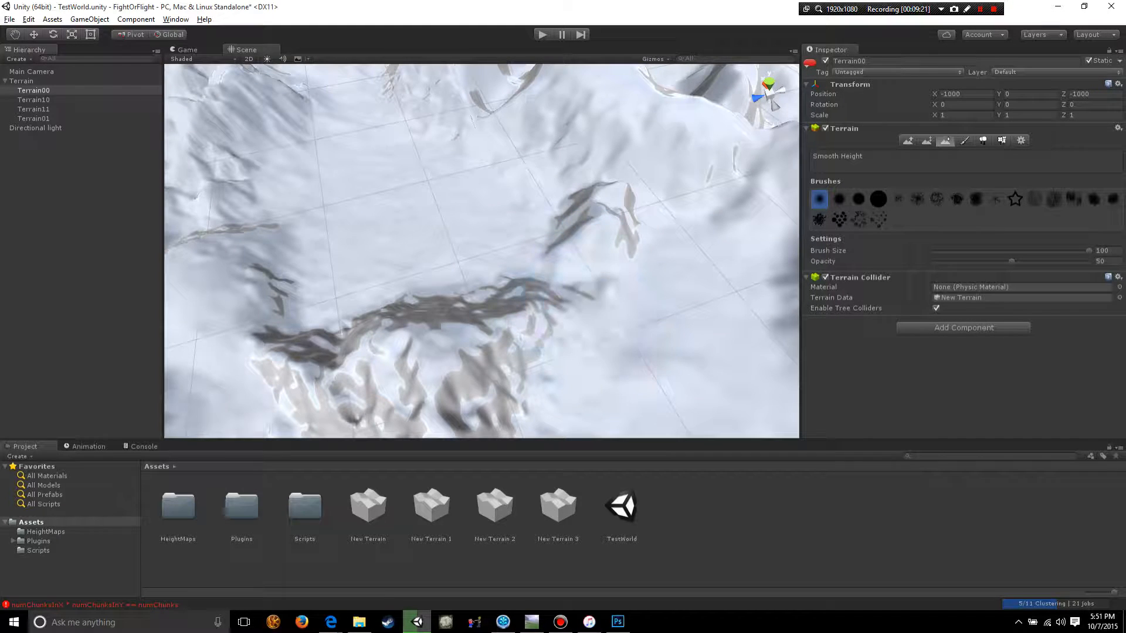
mouse_move(647, 328)
left_mouse_down("alt")
mouse_move(651, 276)
mouse_move(627, 338)
left_mouse_up("alt")
scroll(628, 337, "down", 5)
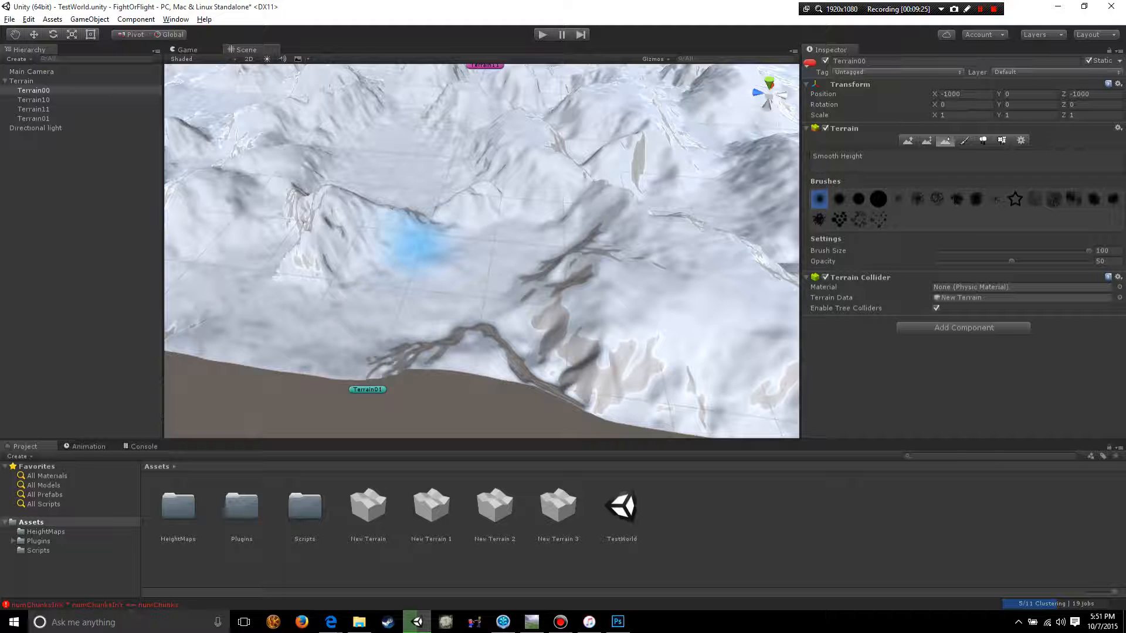
left_click_drag(451, 361, 305, 375, "alt")
mouse_move(516, 381)
left_mouse_down("alt")
mouse_move(616, 344)
mouse_move(490, 289)
left_mouse_up("alt")
mouse_move(340, 296)
left_mouse_down("alt")
mouse_move(548, 331)
mouse_move(504, 329)
left_mouse_up("alt")
Step: Switch to the Raise / Lower Terrain tool and examine Terrain00's valley, slopes and outer edges from near and far
left_click(907, 141)
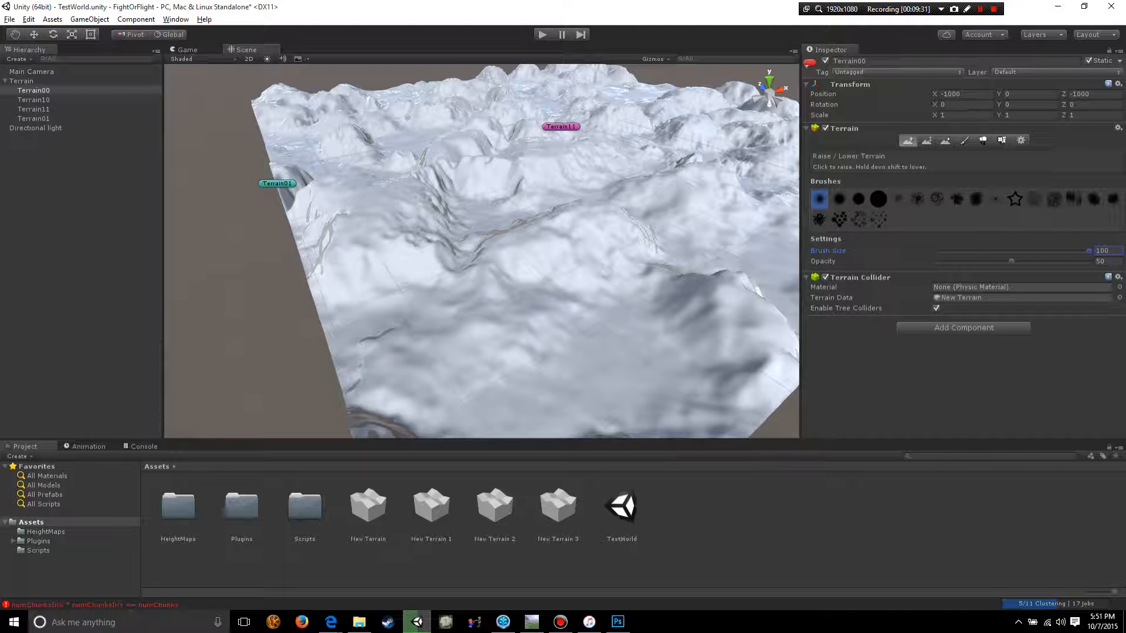
mouse_move(385, 305)
left_mouse_down("alt")
mouse_move(360, 319)
mouse_move(370, 359)
left_mouse_up("alt")
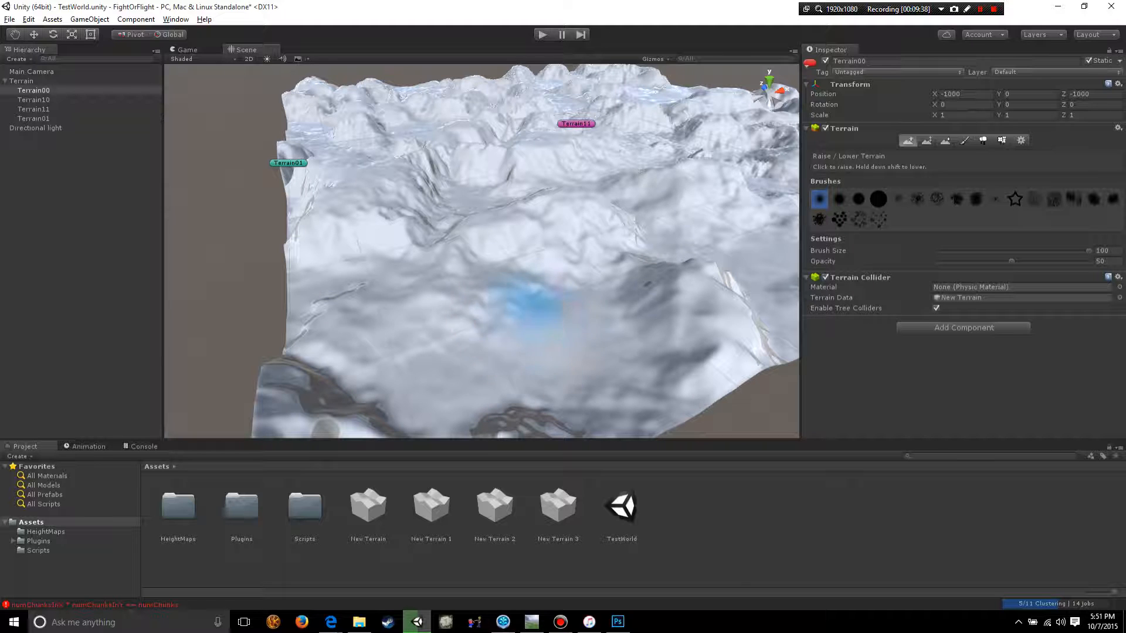
left_click_drag(521, 374, 510, 338, "alt")
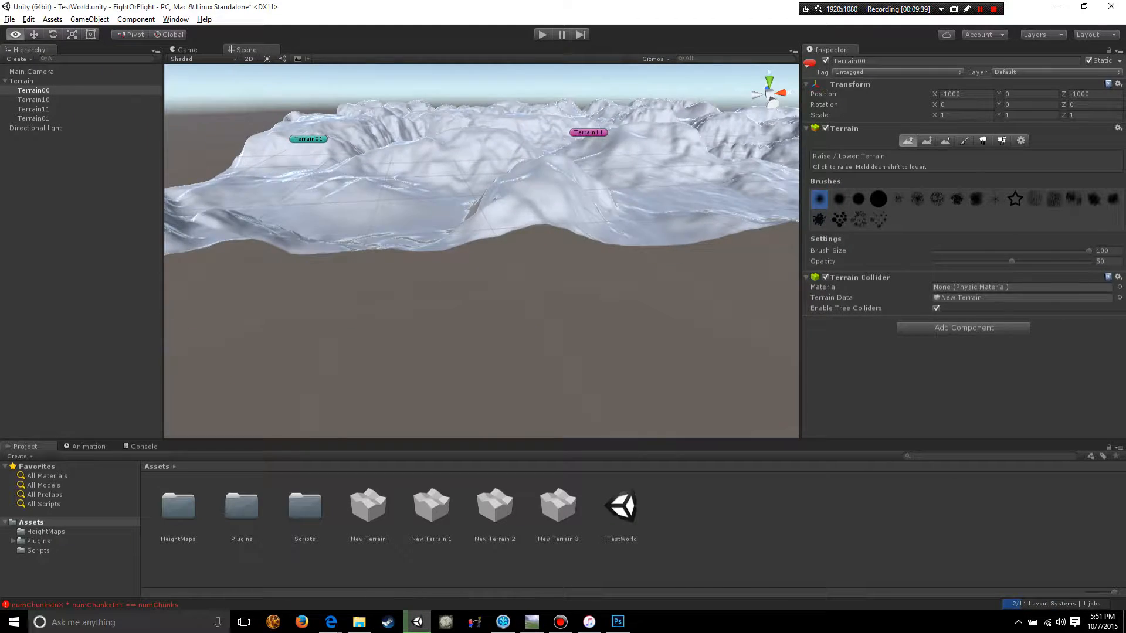
scroll(510, 340, "up", 4)
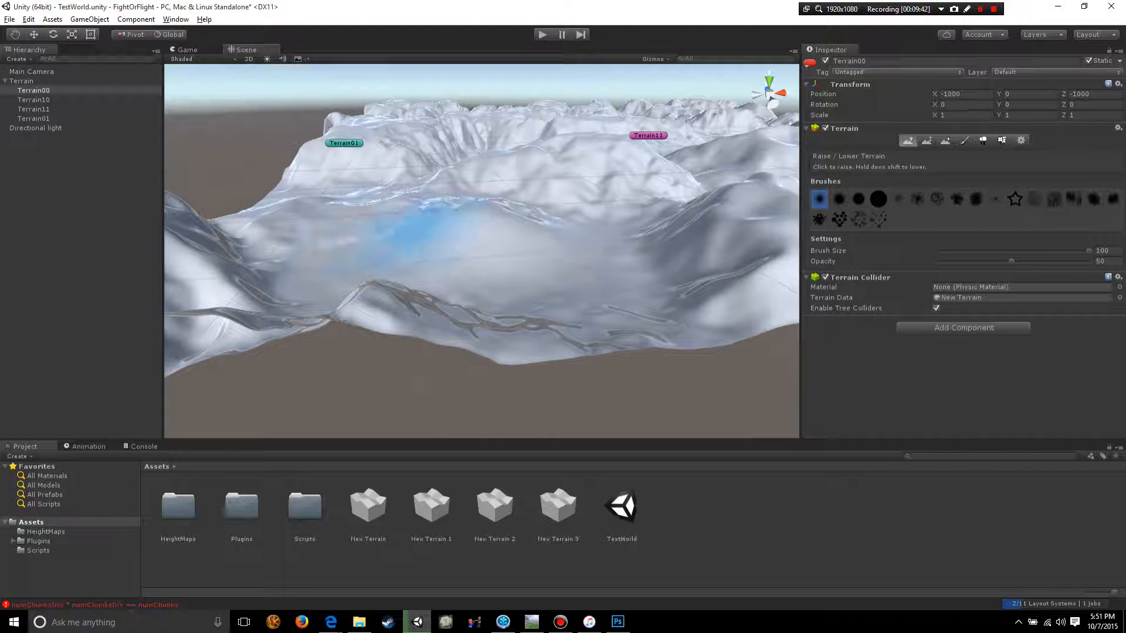
mouse_move(484, 246)
left_mouse_down("alt")
mouse_move(636, 321)
mouse_move(613, 311)
left_mouse_up("alt")
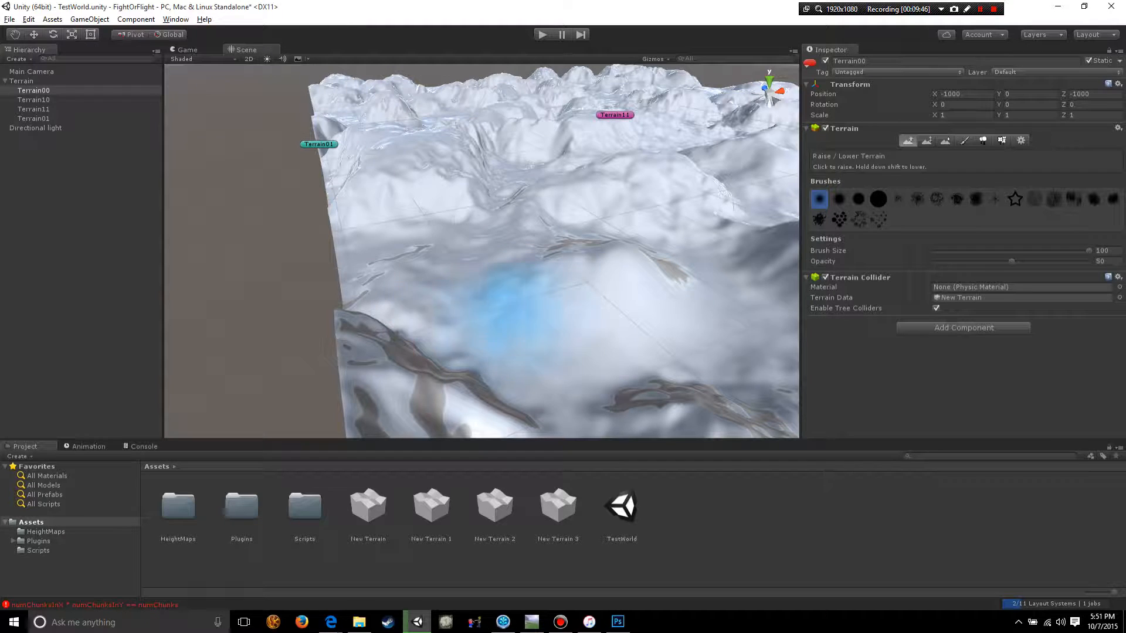
left_click_drag(490, 327, 405, 340, "alt")
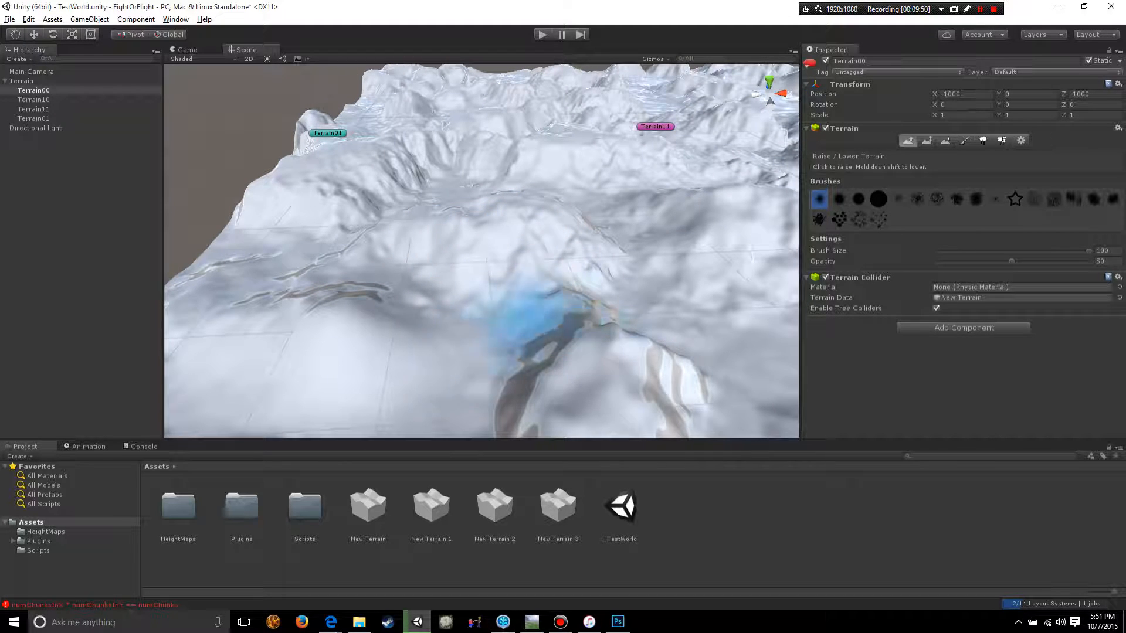
mouse_move(445, 245)
left_mouse_down("alt")
mouse_move(583, 312)
mouse_move(524, 323)
mouse_move(565, 302)
left_mouse_up("alt")
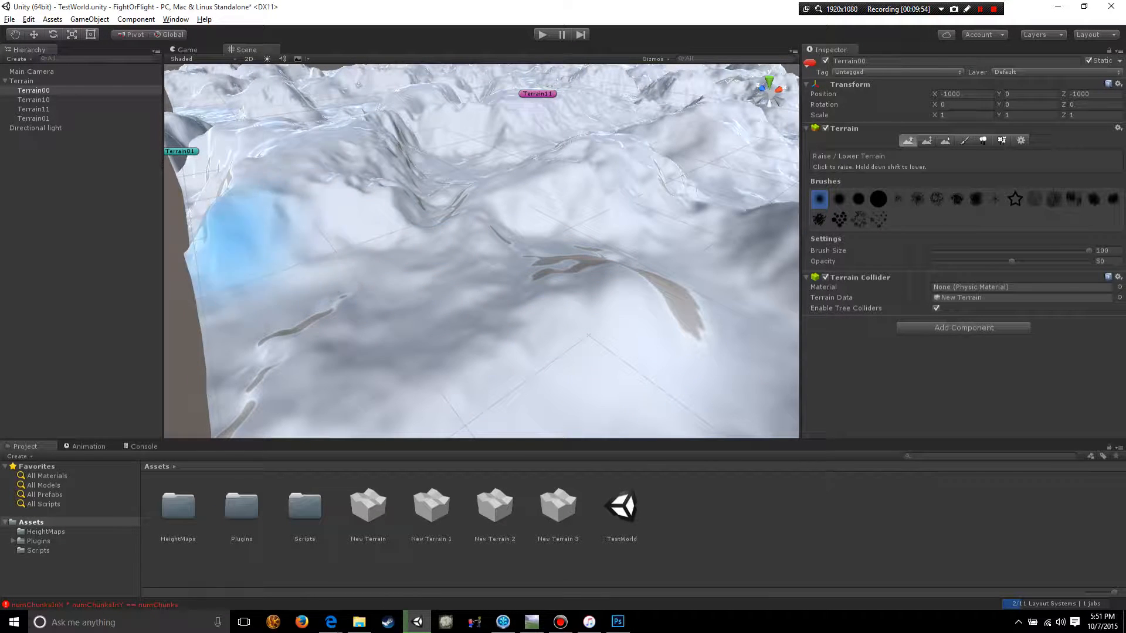
scroll(370, 323, "down", 10)
mouse_move(498, 316)
left_mouse_down("alt")
mouse_move(363, 312)
mouse_move(590, 334)
left_mouse_up("alt")
scroll(363, 312, "down", 5)
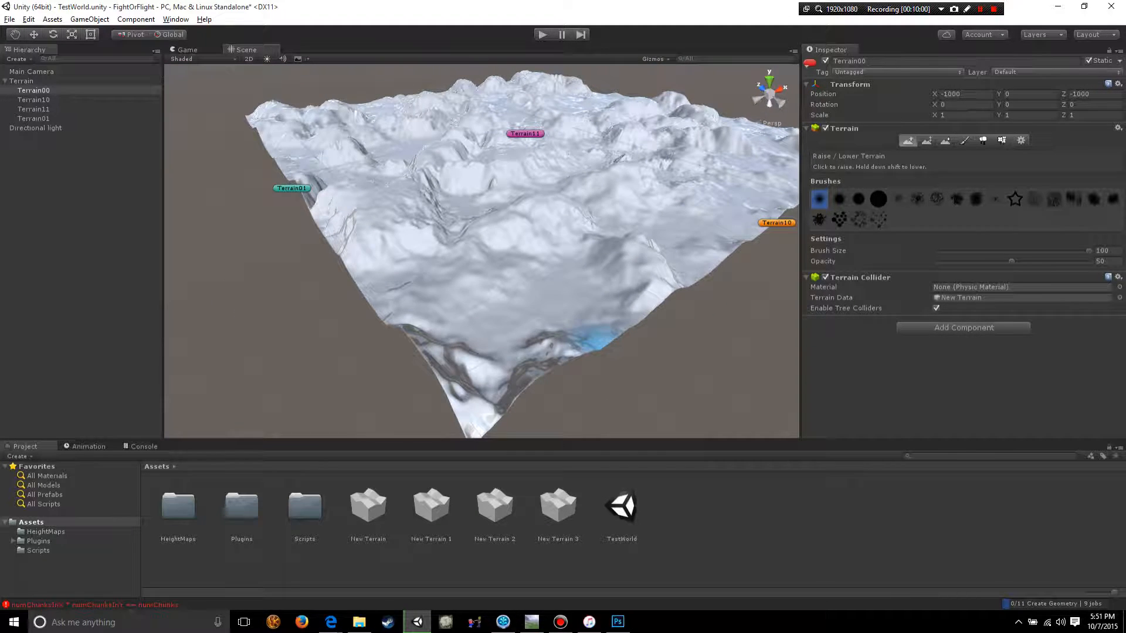
scroll(641, 349, "up", 3)
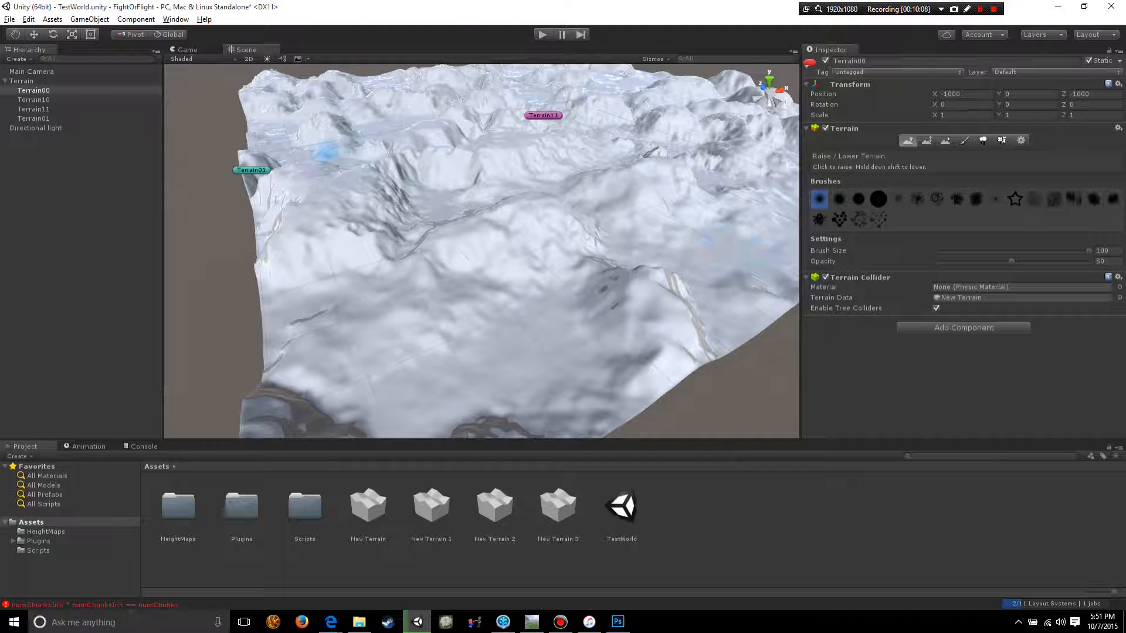
Step: Review Terrain00's terrain settings, including its tree, wind and resolution values
left_click(1021, 140)
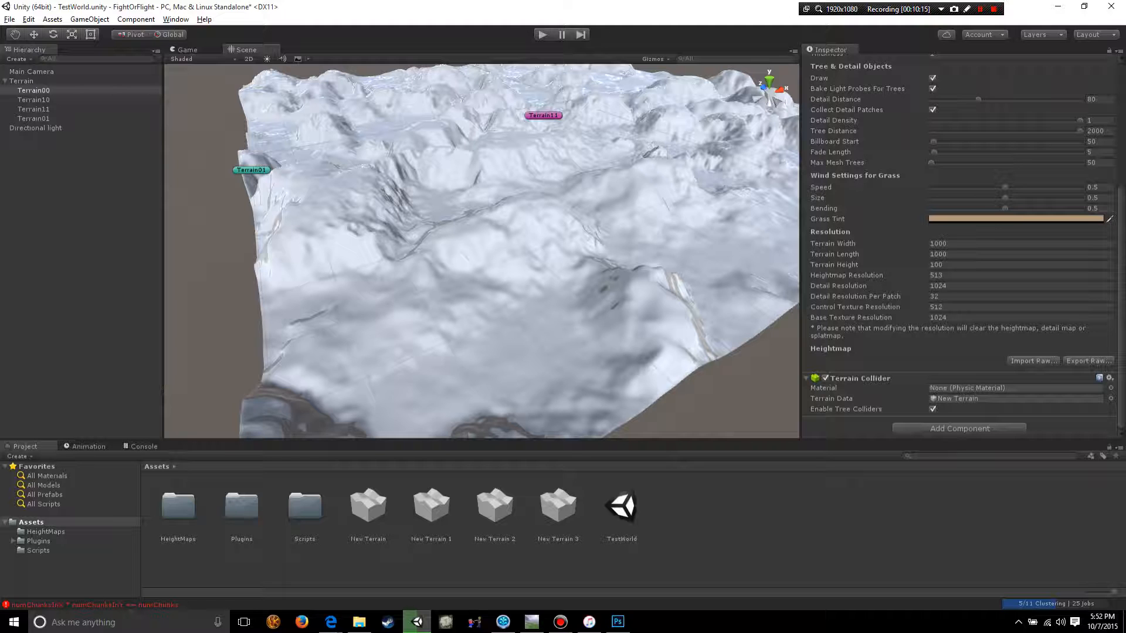
left_click_drag(480, 253, 548, 256, "alt")
scroll(962, 246, "up", 6)
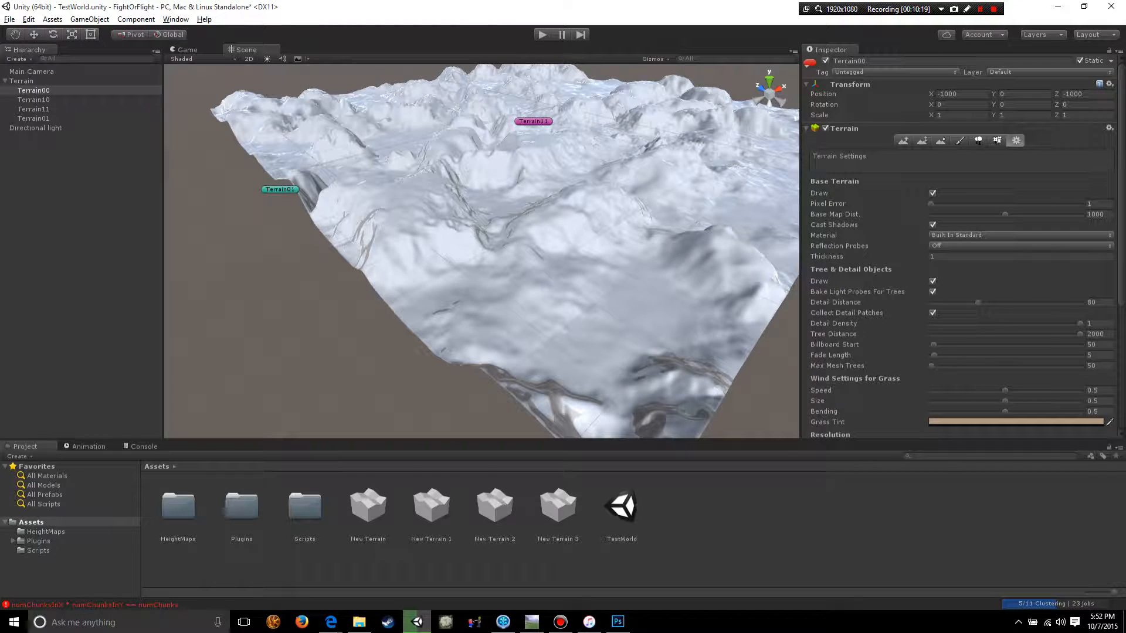
Step: Activate the Paint Height tool and examine the ridges and steep outer slope of Terrain00
left_click(921, 140)
right_click_drag(619, 281, 557, 282)
scroll(569, 285, "up", 5)
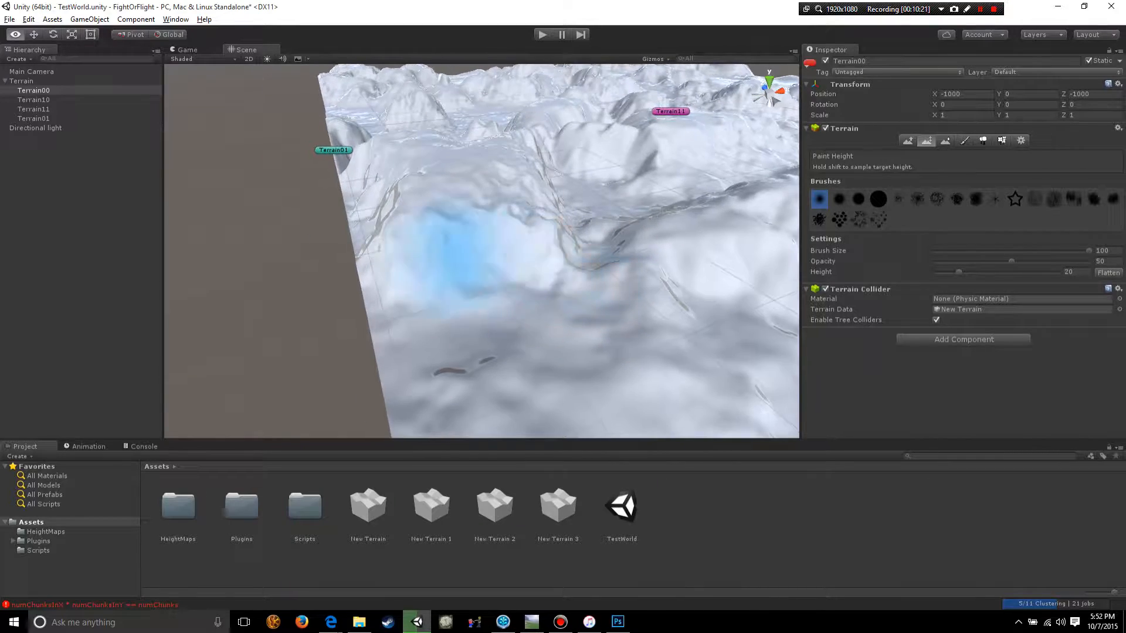
right_click_drag(457, 252, 633, 264)
scroll(491, 304, "down", 8)
right_click_drag(490, 304, 470, 294)
scroll(487, 310, "up", 6)
scroll(492, 317, "up", 3)
scroll(466, 278, "down", 6)
middle_click_drag(545, 305, 596, 306)
middle_click_drag(492, 290, 540, 289)
scroll(540, 289, "up", 3)
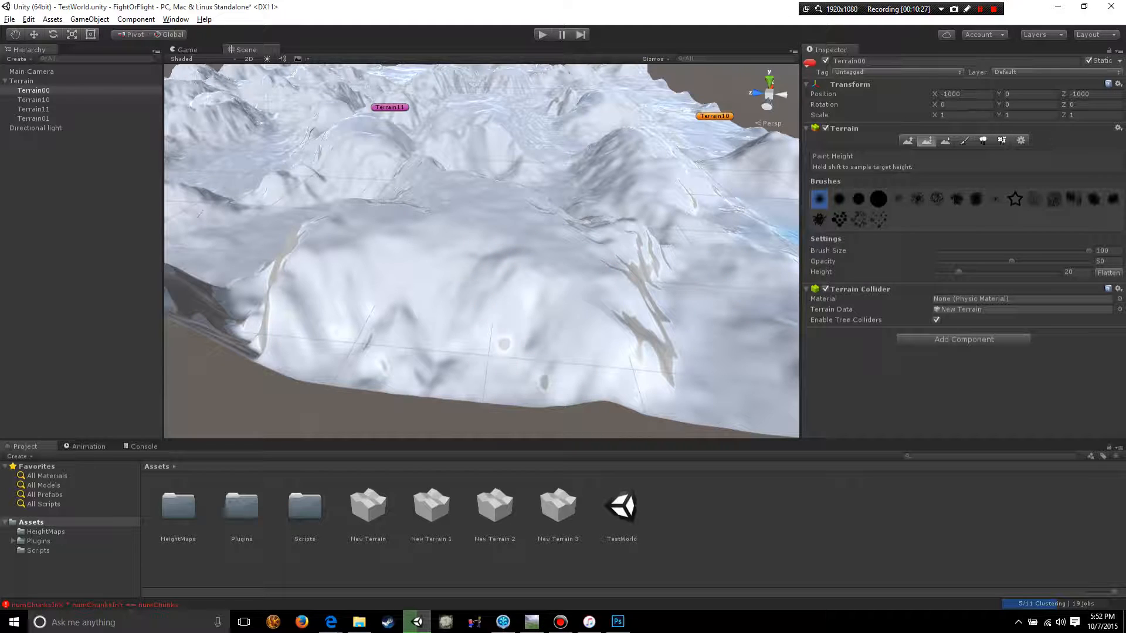
Step: Set the Paint Height target to 80, choose the large solid round brush and try it on Terrain00's hilltop
left_click(1076, 273)
left_click(877, 199)
mouse_move(522, 221)
left_mouse_down("alt")
mouse_move(466, 249)
mouse_move(433, 328)
left_mouse_up("alt")
mouse_move(469, 244)
left_mouse_down()
mouse_move(432, 238)
mouse_move(490, 223)
mouse_move(447, 209)
mouse_move(375, 246)
mouse_move(502, 138)
mouse_move(495, 234)
mouse_move(579, 289)
mouse_move(601, 290)
mouse_move(546, 269)
mouse_move(583, 289)
mouse_move(500, 187)
mouse_move(484, 305)
mouse_move(535, 289)
mouse_move(532, 355)
mouse_move(656, 327)
mouse_move(479, 273)
mouse_move(658, 327)
mouse_move(553, 352)
mouse_move(389, 214)
mouse_move(652, 188)
mouse_move(518, 266)
mouse_move(486, 240)
left_mouse_up()
Step: Check Terrain00 within the whole four-tile terrain and activate the Paint Texture tool
mouse_move(724, 287)
left_mouse_down("alt")
mouse_move(548, 357)
mouse_move(426, 227)
mouse_move(377, 352)
mouse_move(176, 326)
mouse_move(346, 305)
mouse_move(578, 314)
mouse_move(585, 359)
mouse_move(468, 328)
mouse_move(577, 343)
mouse_move(623, 289)
mouse_move(696, 297)
mouse_move(572, 279)
mouse_move(473, 319)
mouse_move(556, 306)
mouse_move(573, 334)
left_mouse_up("alt")
scroll(518, 314, "down", 5)
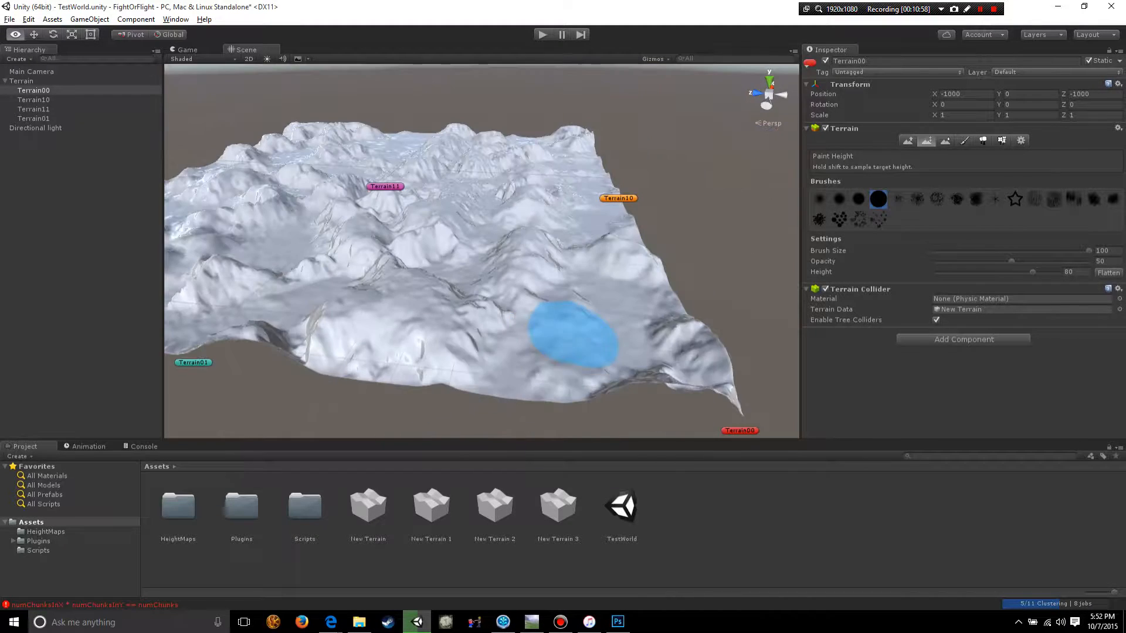
left_click_drag(505, 362, 525, 351, "alt")
left_click_drag(598, 327, 470, 352, "alt")
scroll(610, 326, "up", 3)
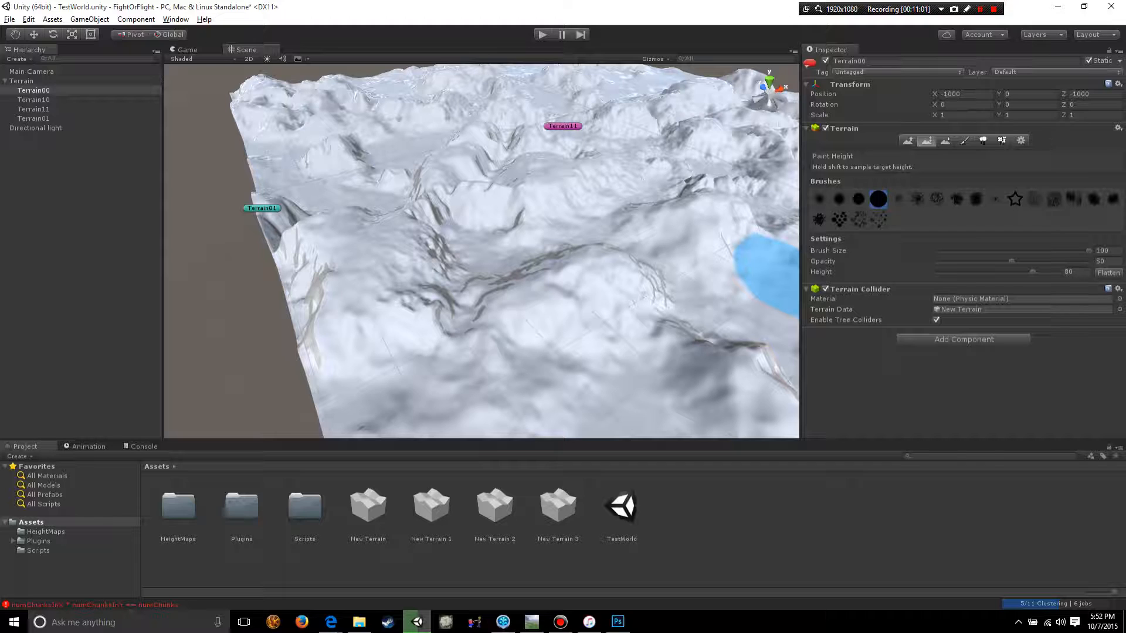
left_click(964, 141)
mouse_move(598, 366)
left_mouse_down("alt")
mouse_move(532, 372)
mouse_move(583, 367)
mouse_move(598, 378)
mouse_move(586, 352)
mouse_move(460, 327)
mouse_move(622, 276)
mouse_move(615, 326)
mouse_move(666, 351)
mouse_move(573, 297)
left_mouse_up("alt")
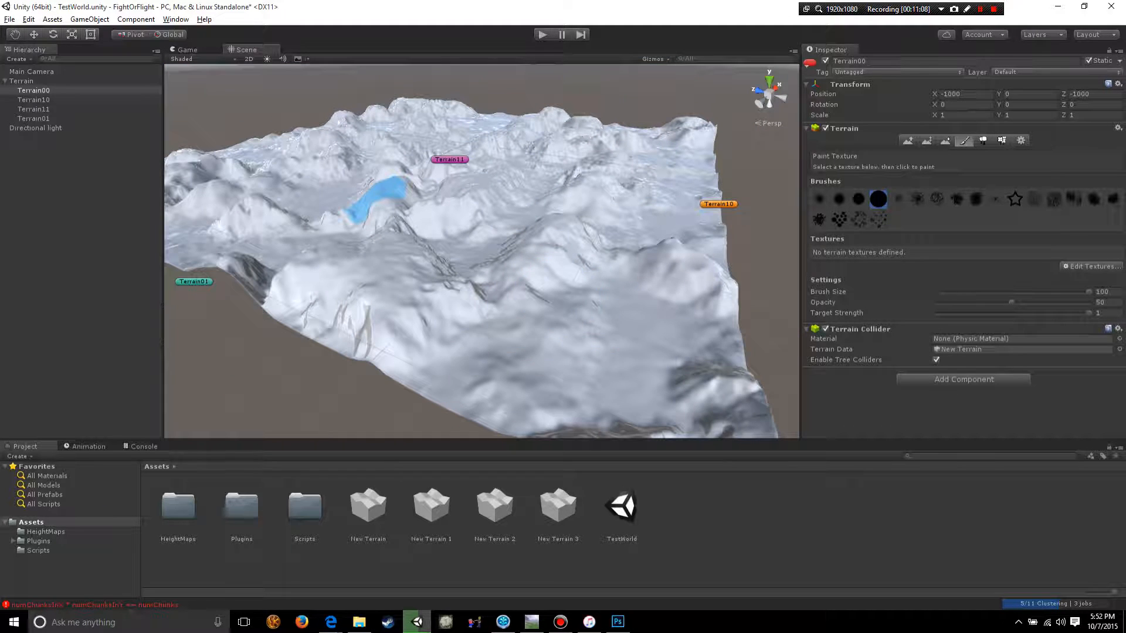
Step: Import the complete Environment asset package into the project after reviewing its file list
left_click(52, 18)
mouse_move(88, 102)
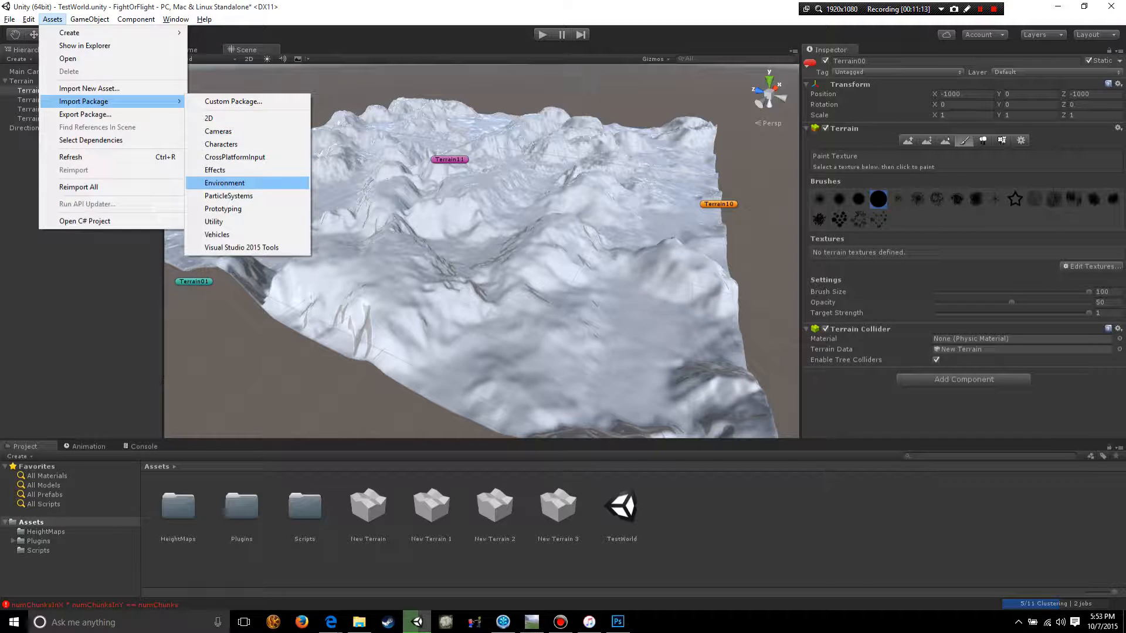
left_click(224, 183)
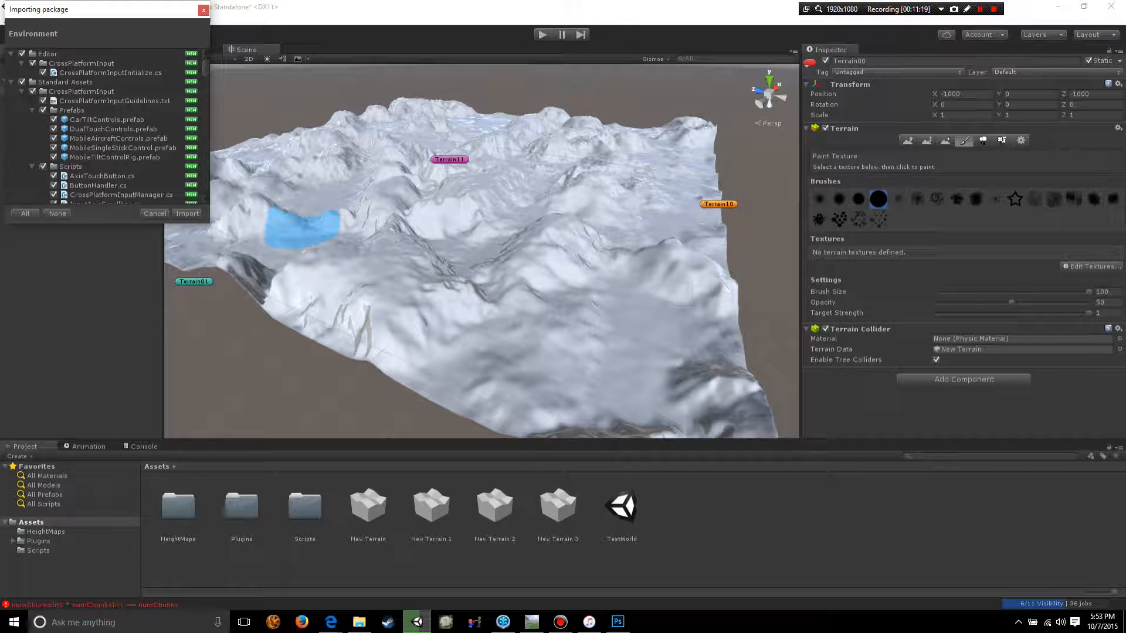
scroll(106, 126, "down", 10)
scroll(106, 126, "down", 10)
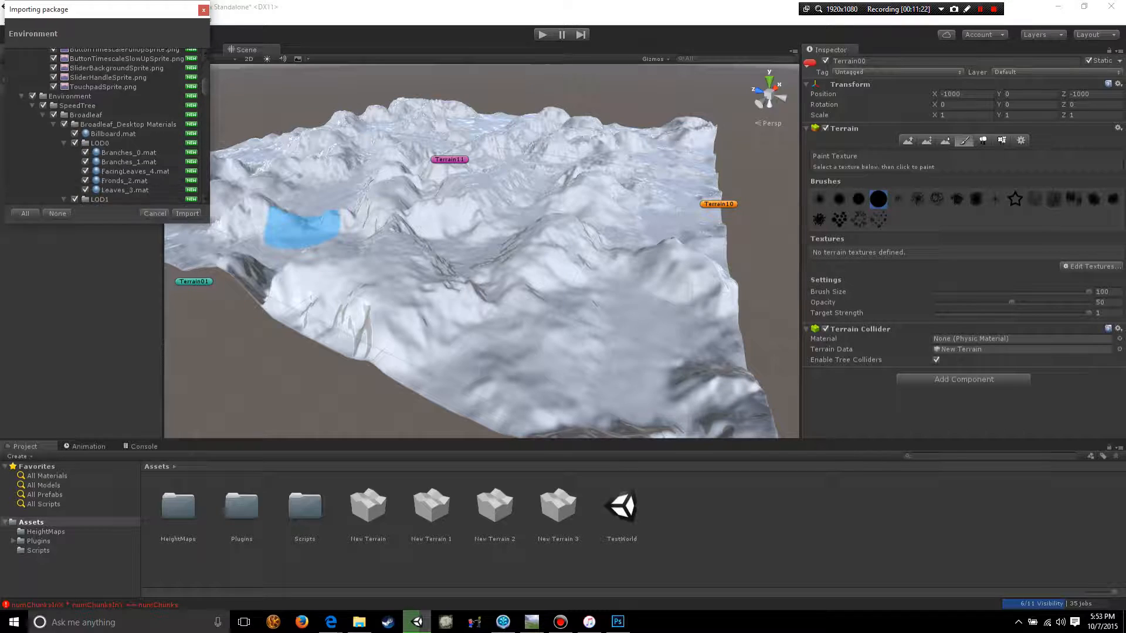
scroll(105, 126, "down", 15)
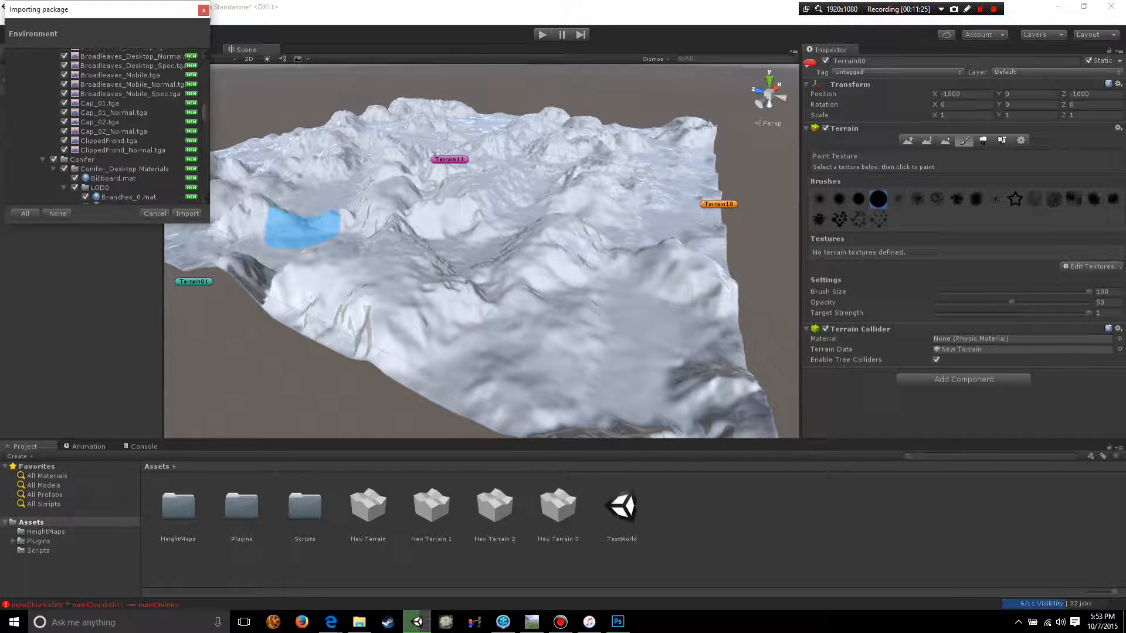
scroll(106, 126, "down", 6)
scroll(106, 126, "down", 6)
scroll(106, 126, "down", 12)
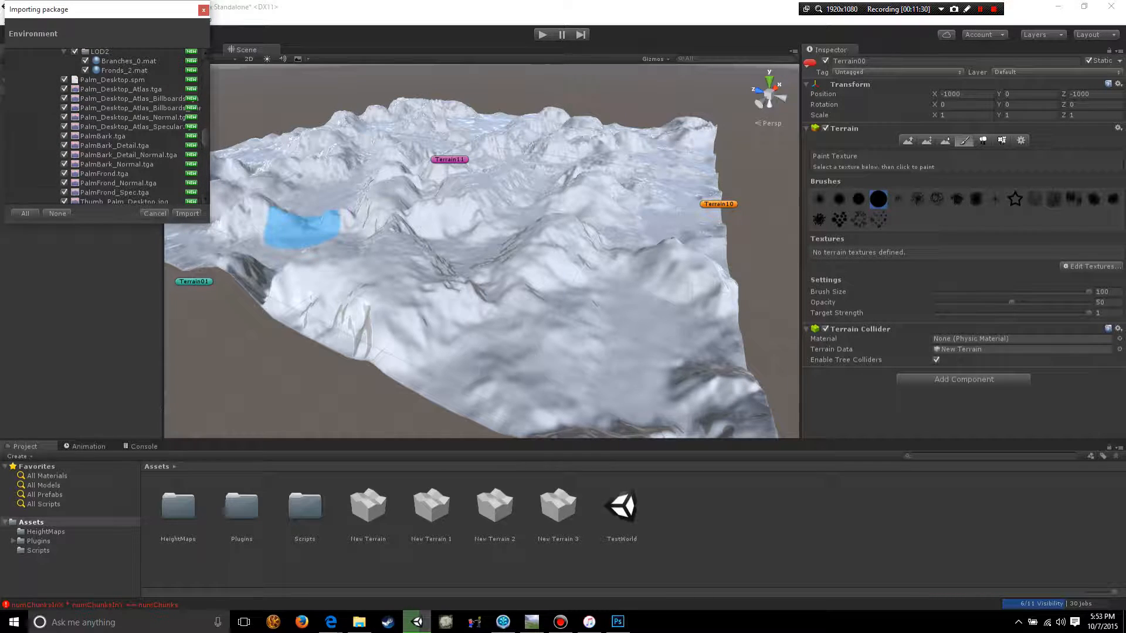
scroll(105, 126, "down", 10)
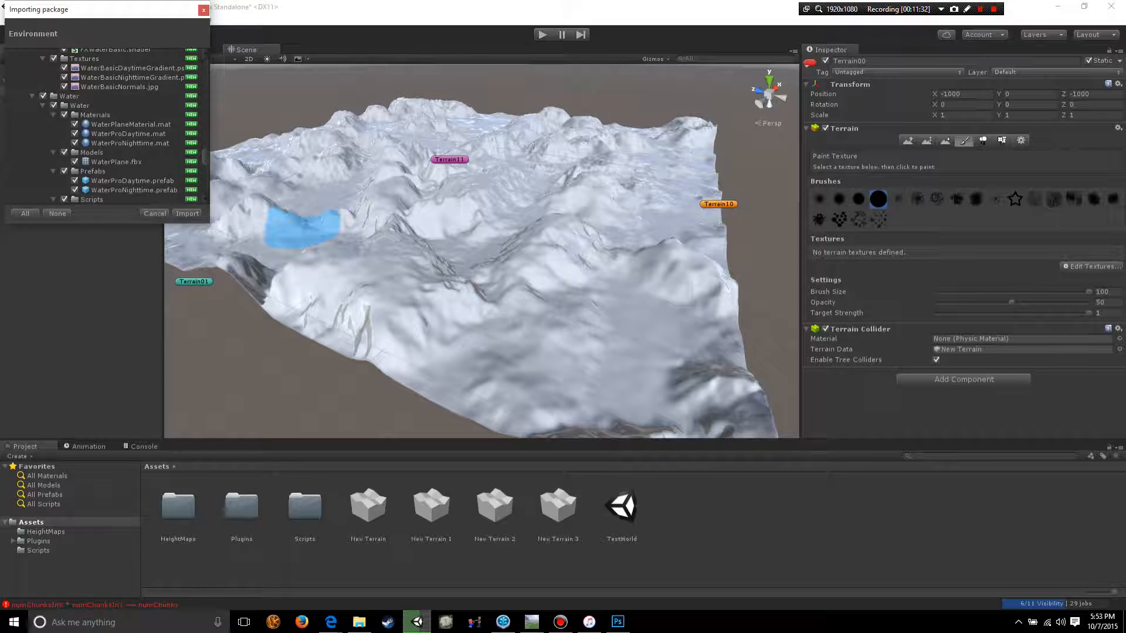
scroll(105, 126, "down", 10)
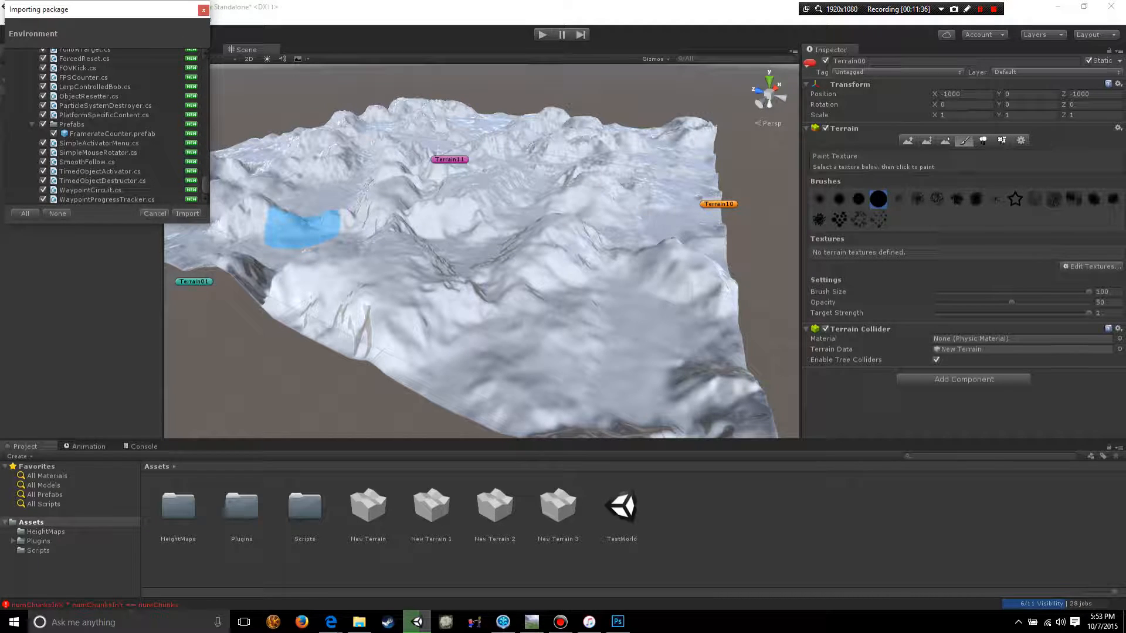
scroll(105, 126, "up", 20)
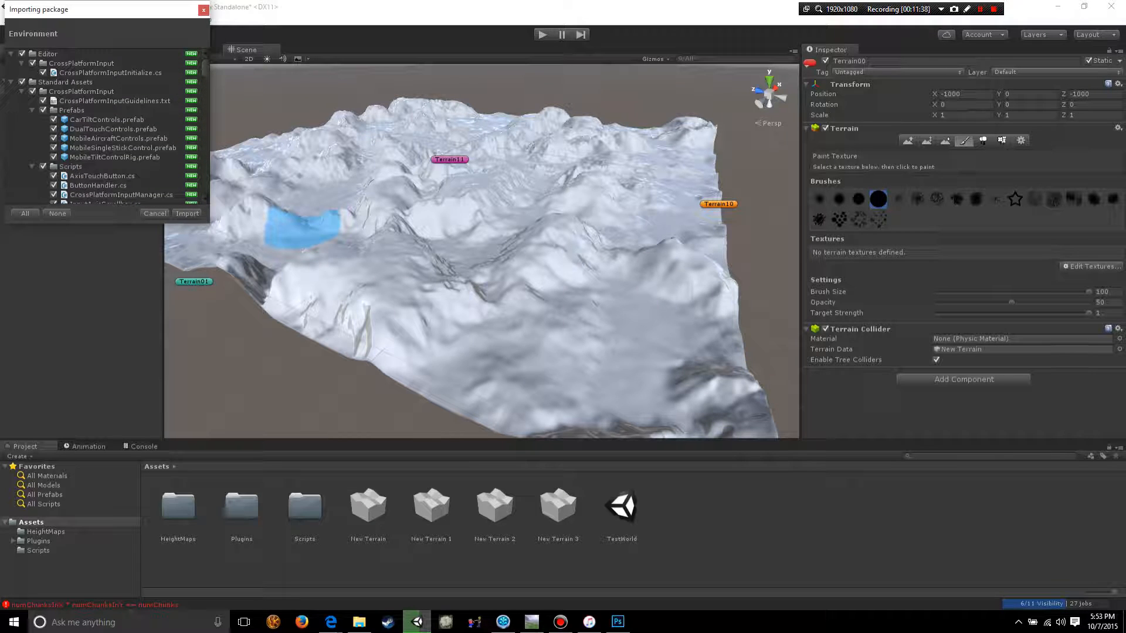
left_click(187, 214)
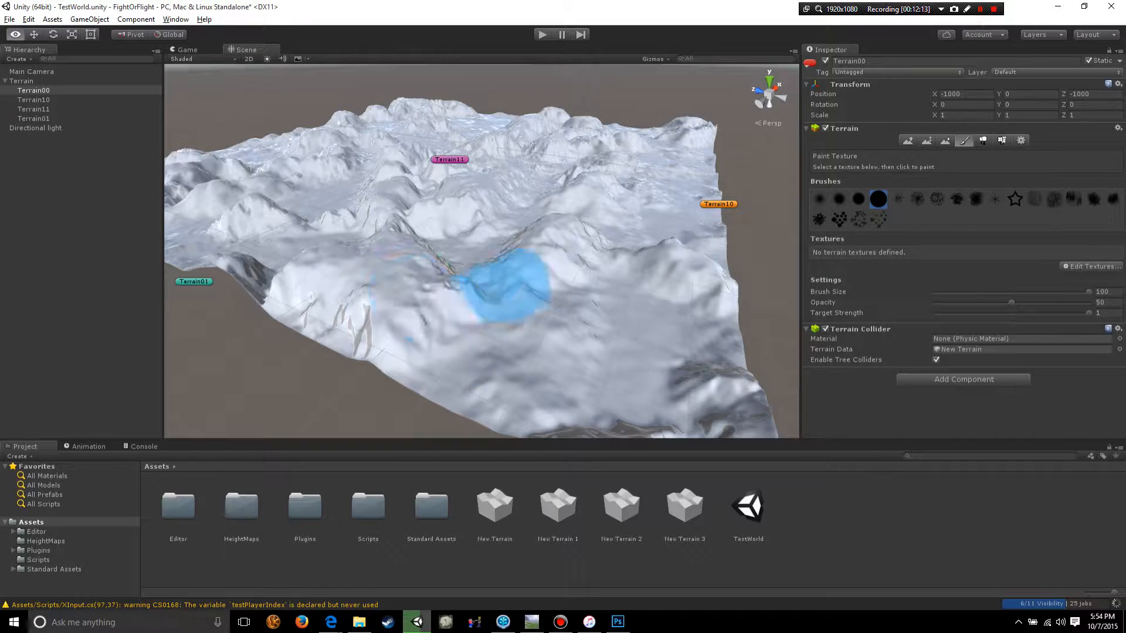
Step: Examine Terrain00's untextured slopes, valley and edges from several angles and distances
left_click_drag(527, 249, 427, 273, "alt")
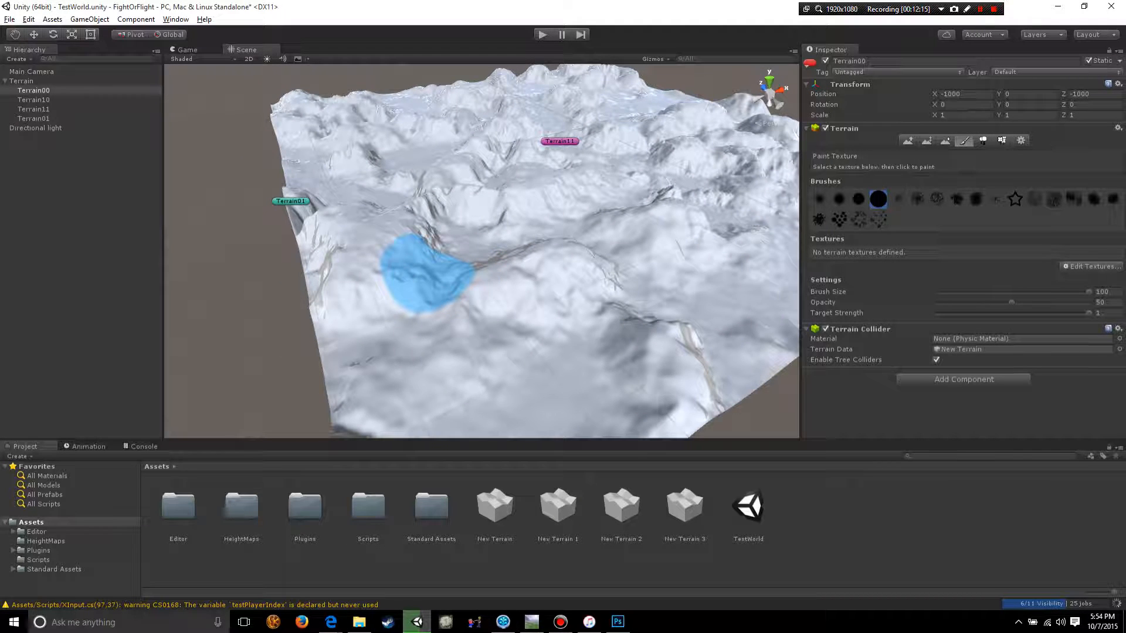
scroll(360, 345, "down", 3)
mouse_move(365, 320)
left_mouse_down("alt")
mouse_move(420, 317)
mouse_move(395, 314)
left_mouse_up("alt")
scroll(540, 290, "up", 3)
left_click_drag(658, 324, 559, 304, "alt")
scroll(562, 301, "down", 2)
mouse_move(496, 340)
left_mouse_down("alt")
mouse_move(537, 314)
mouse_move(606, 331)
mouse_move(434, 314)
left_mouse_up("alt")
scroll(542, 308, "up", 3)
scroll(609, 328, "down", 3)
scroll(609, 326, "down", 3)
scroll(434, 314, "up", 5)
left_click_drag(384, 355, 509, 331, "alt")
scroll(497, 328, "down", 4)
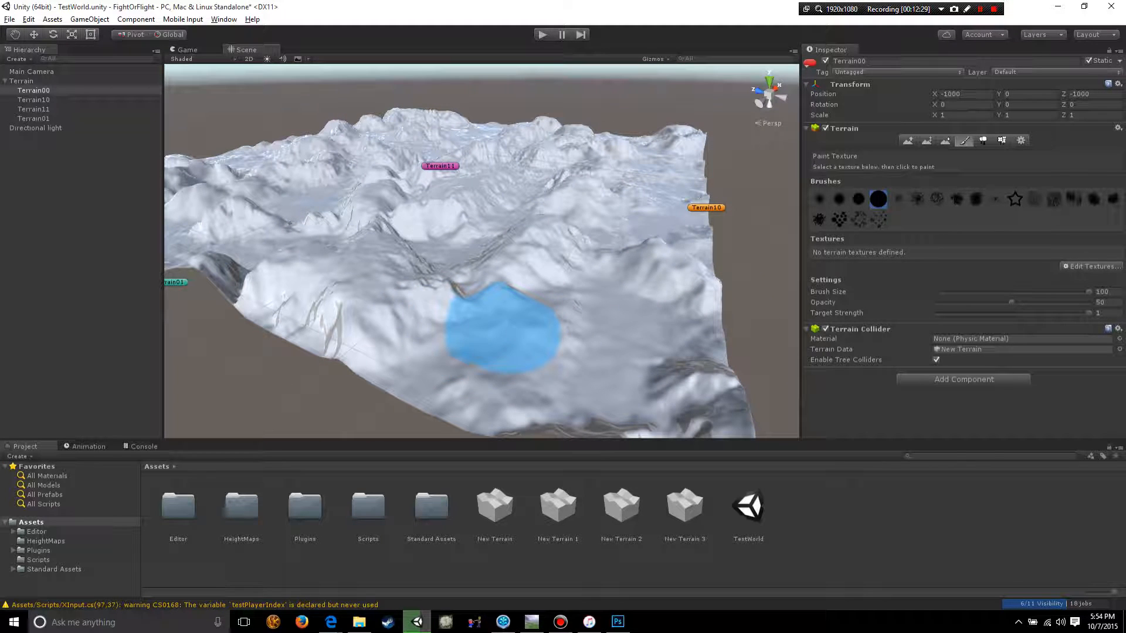
Step: Add the brown rocky grass image from the imported assets as Terrain00's first texture, leaving its normal map empty
left_click(1090, 267)
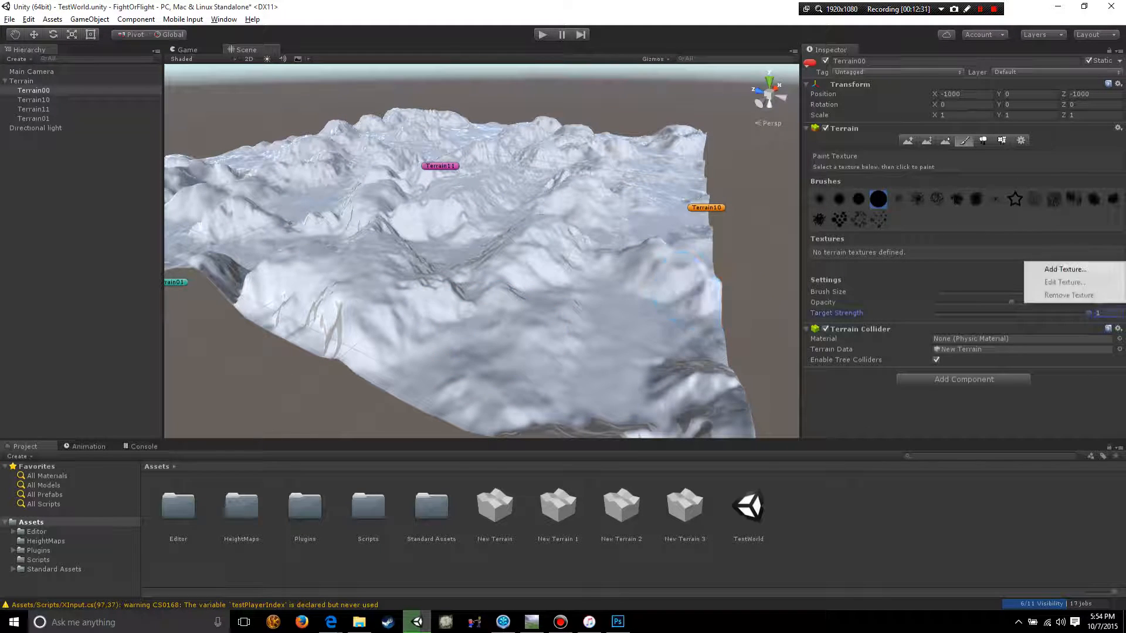
left_click(686, 321)
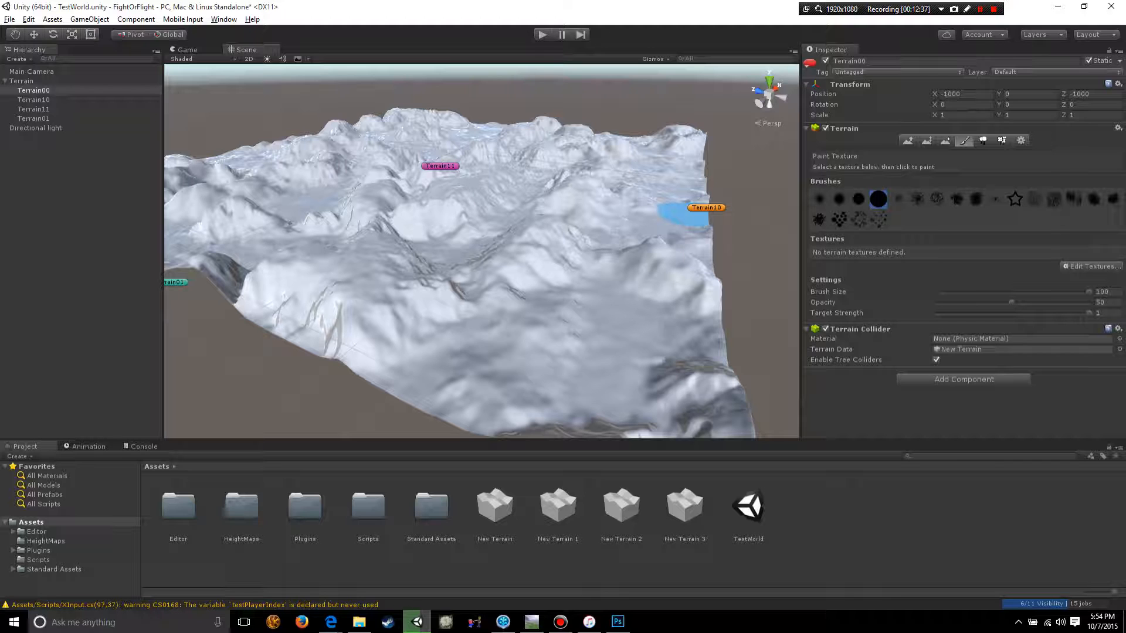
left_click(1090, 266)
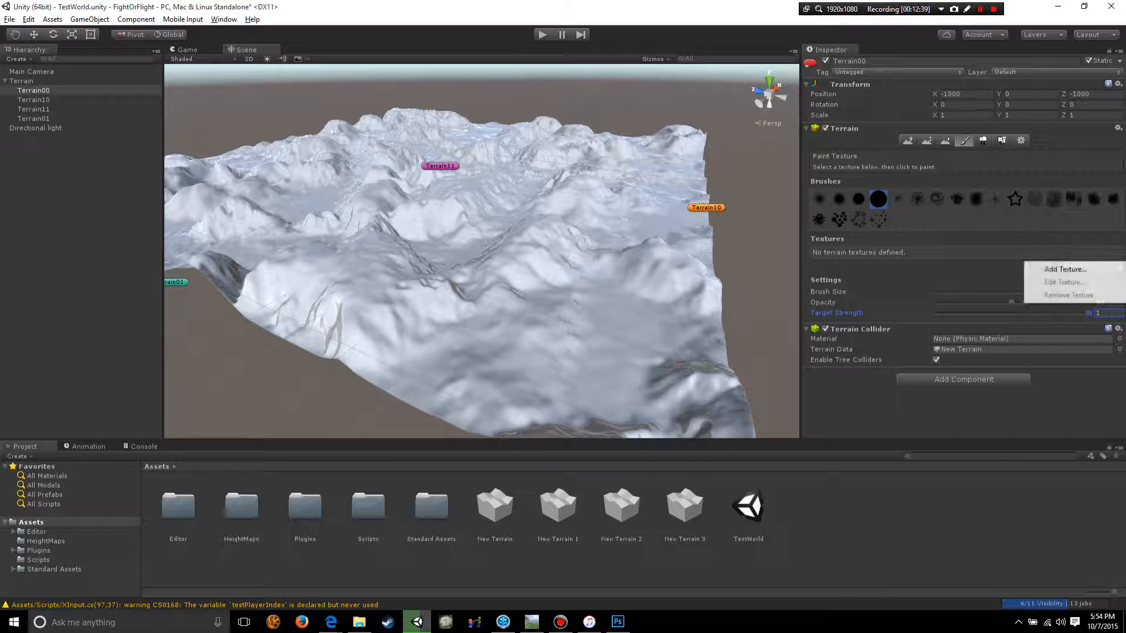
left_click(1073, 268)
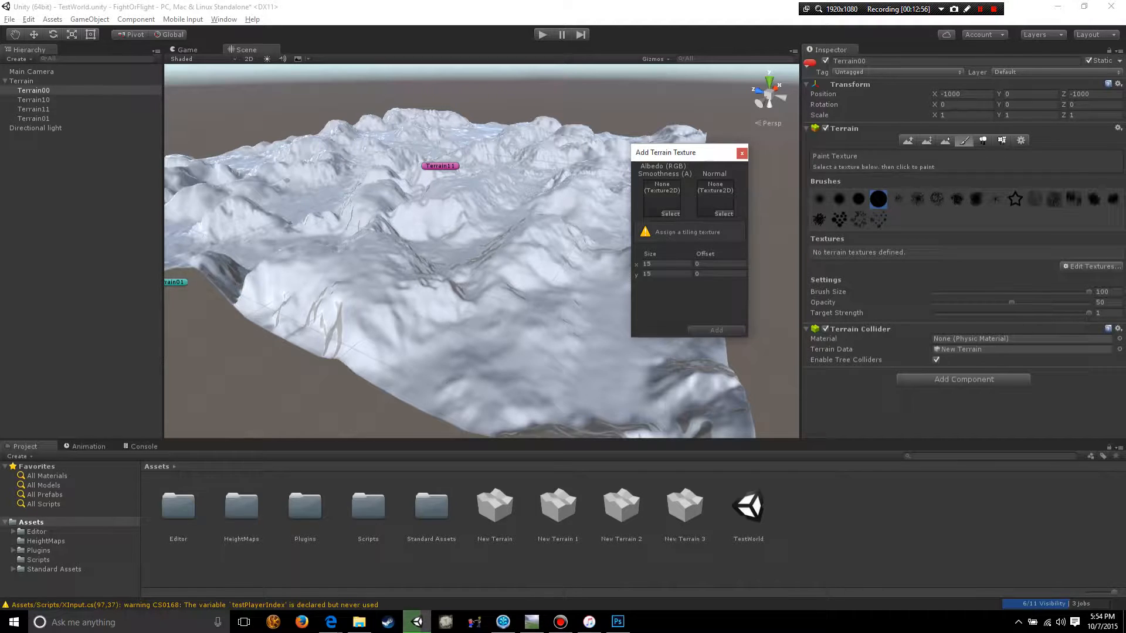
left_click(671, 214)
scroll(384, 364, "down", 4)
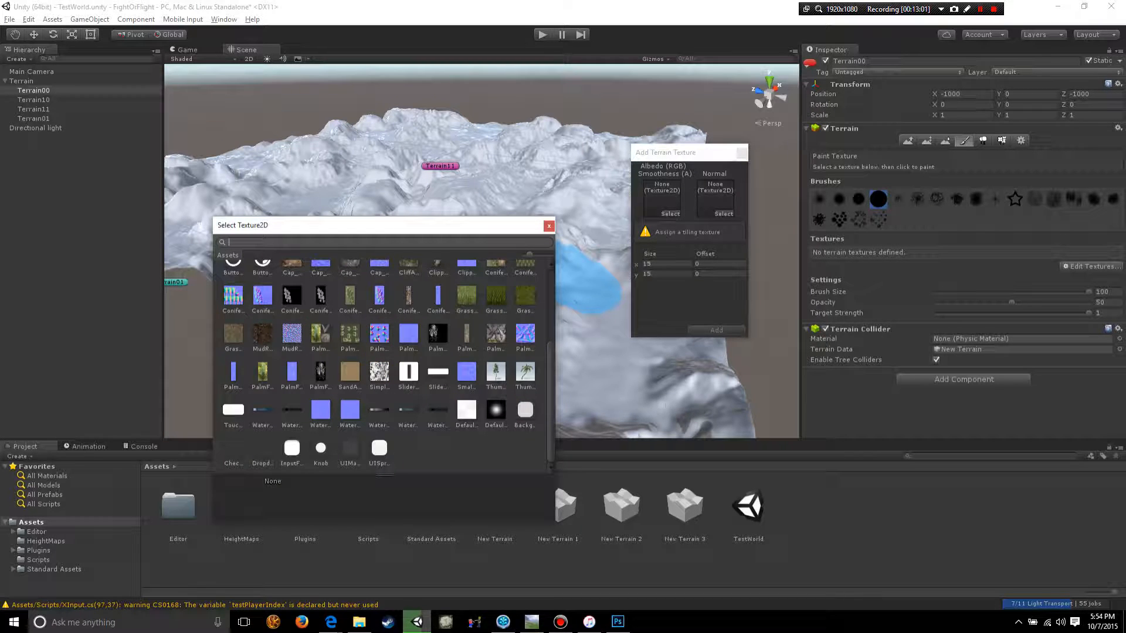
double_click(234, 334)
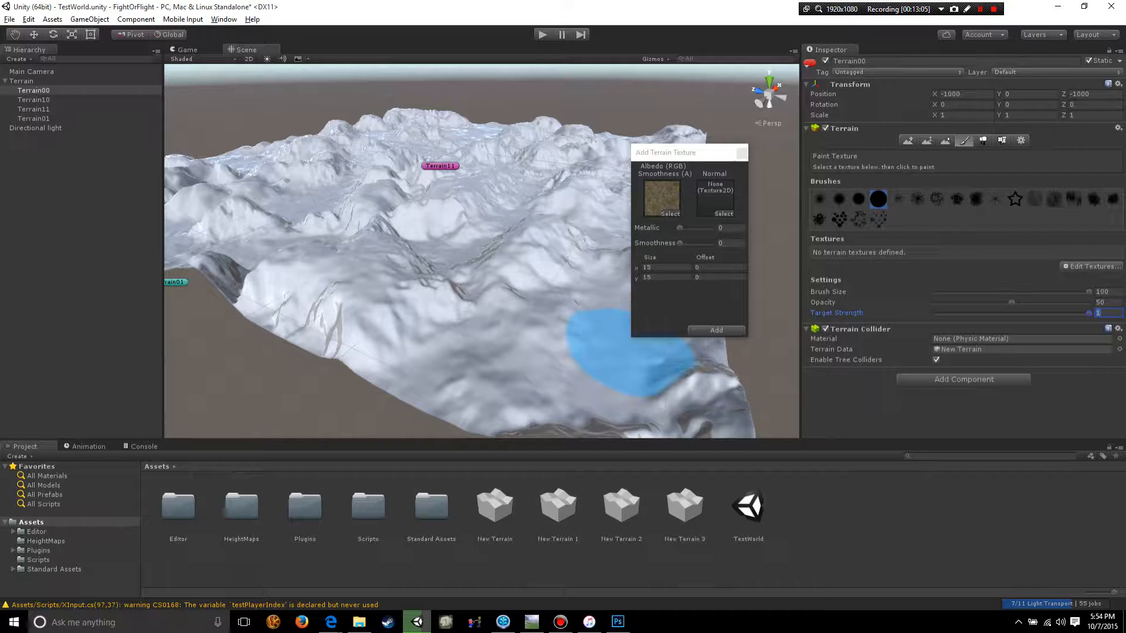
left_click(716, 331)
Step: Examine how the base texture covers Terrain00's slopes and valleys from close up and from a distance
scroll(586, 328, "up", 5)
mouse_move(577, 340)
left_mouse_down("alt")
mouse_move(704, 302)
mouse_move(476, 363)
mouse_move(607, 311)
left_mouse_up("alt")
scroll(718, 317, "down", 5)
scroll(469, 364, "up", 4)
scroll(463, 364, "up", 2)
scroll(422, 293, "down", 4)
scroll(498, 237, "down", 2)
left_click_drag(566, 258, 510, 281, "alt")
Step: Choose the first soft round brush and add the green grass image as Terrain00's second texture
left_click(819, 199)
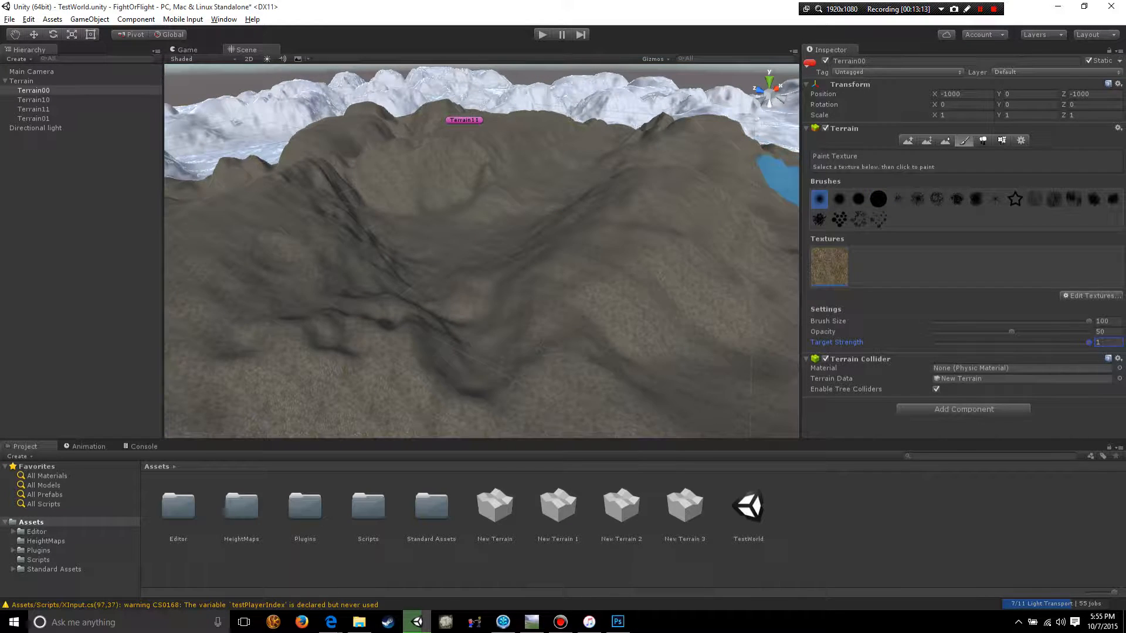
left_click_drag(675, 252, 607, 275, "alt")
scroll(604, 276, "down", 5)
scroll(469, 375, "up", 2)
left_click_drag(616, 357, 679, 334, "alt")
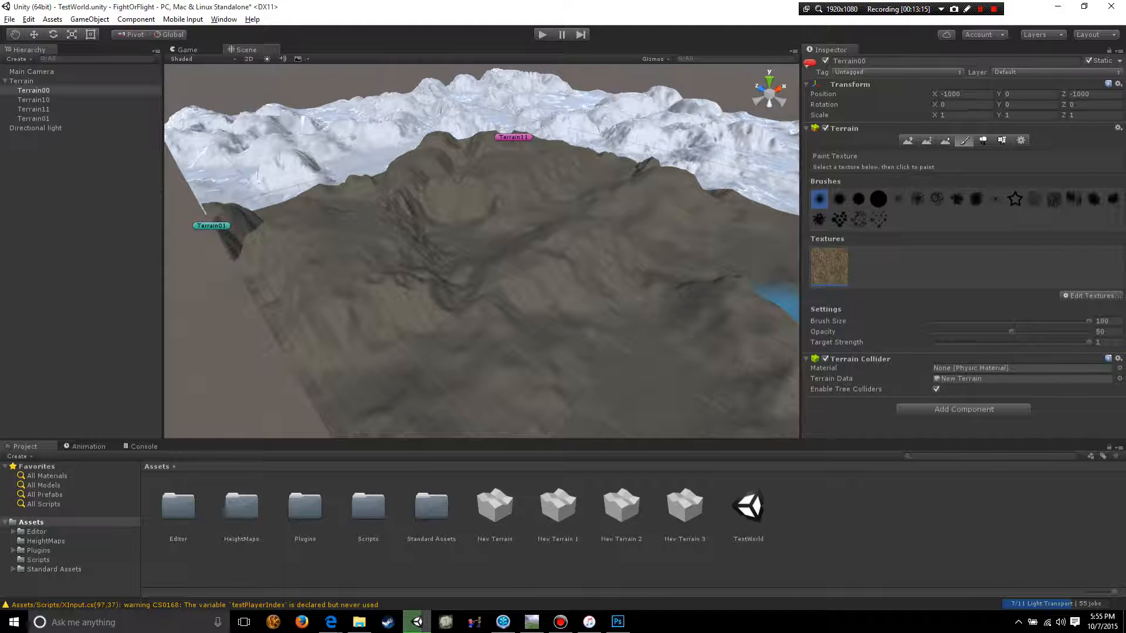
left_click(1091, 295)
left_click(1050, 299)
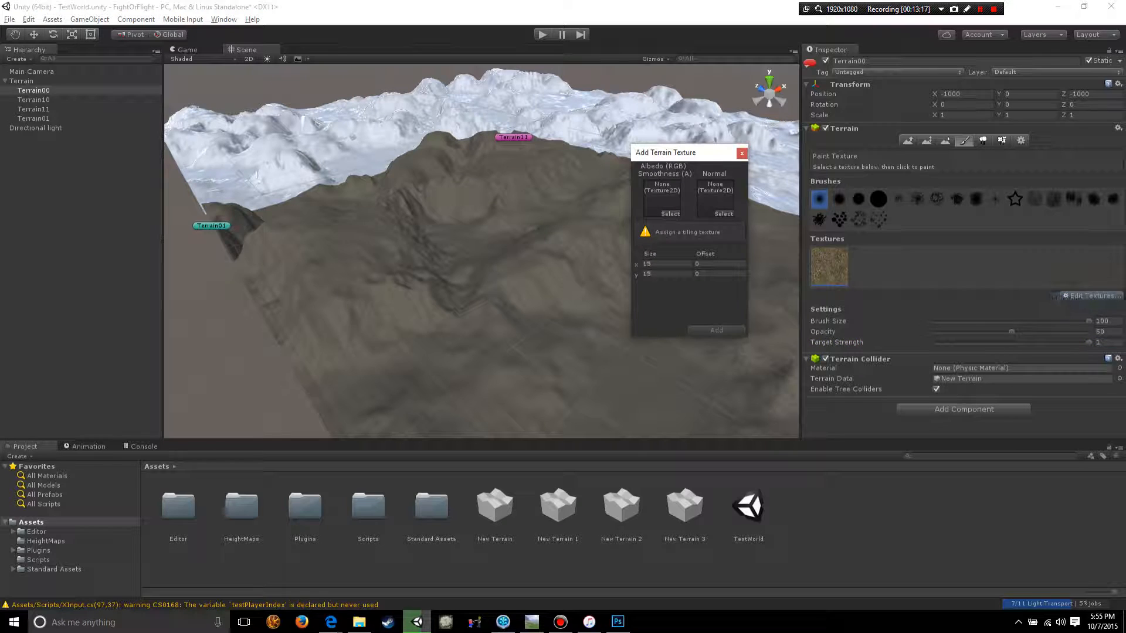
left_click(671, 214)
scroll(382, 369, "down", 1)
double_click(525, 394)
left_click(716, 331)
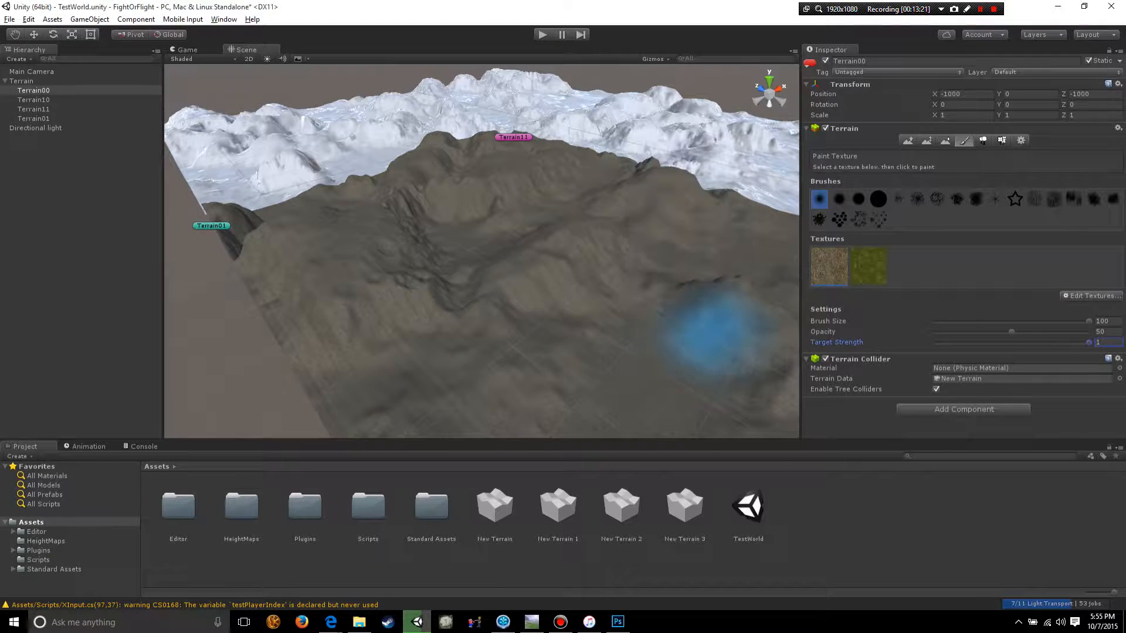
Step: Select the green grass texture and paint it over the broad flat lowland near Terrain00's outer corner
left_click_drag(443, 352, 472, 372, "alt")
right_click_drag(472, 372, 477, 405)
scroll(520, 377, "up", 6)
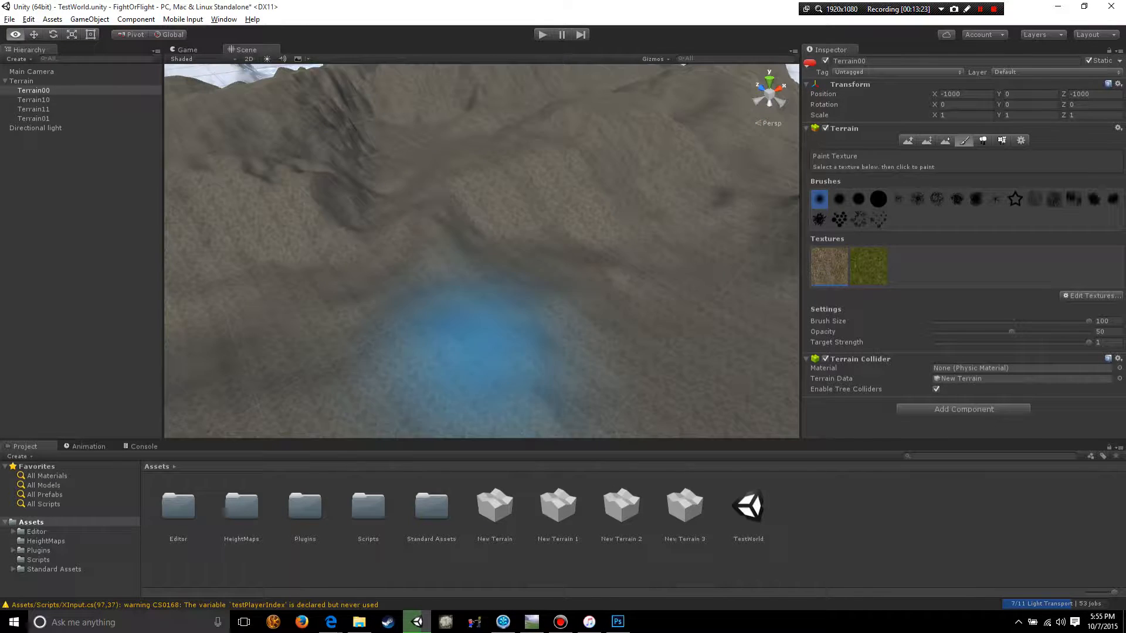
scroll(422, 243, "down", 6)
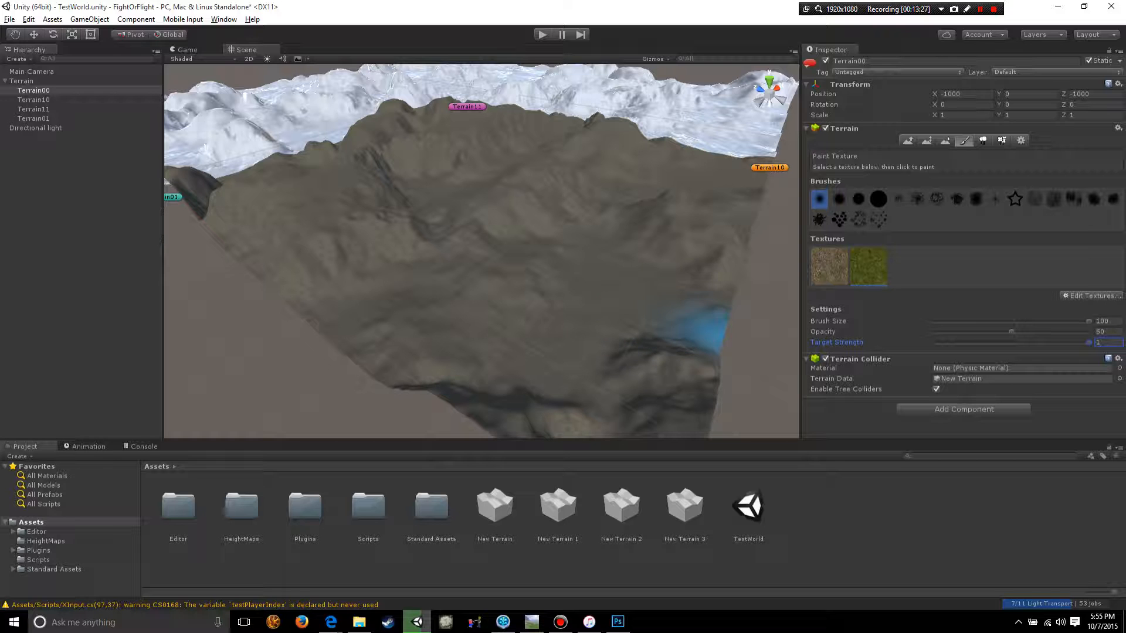
mouse_move(554, 305)
left_mouse_down("alt")
mouse_move(493, 319)
mouse_move(510, 258)
left_mouse_up("alt")
scroll(507, 313, "up", 3)
mouse_move(537, 205)
left_mouse_down()
mouse_move(404, 319)
mouse_move(591, 294)
mouse_move(377, 402)
mouse_move(301, 262)
mouse_move(309, 252)
left_mouse_up()
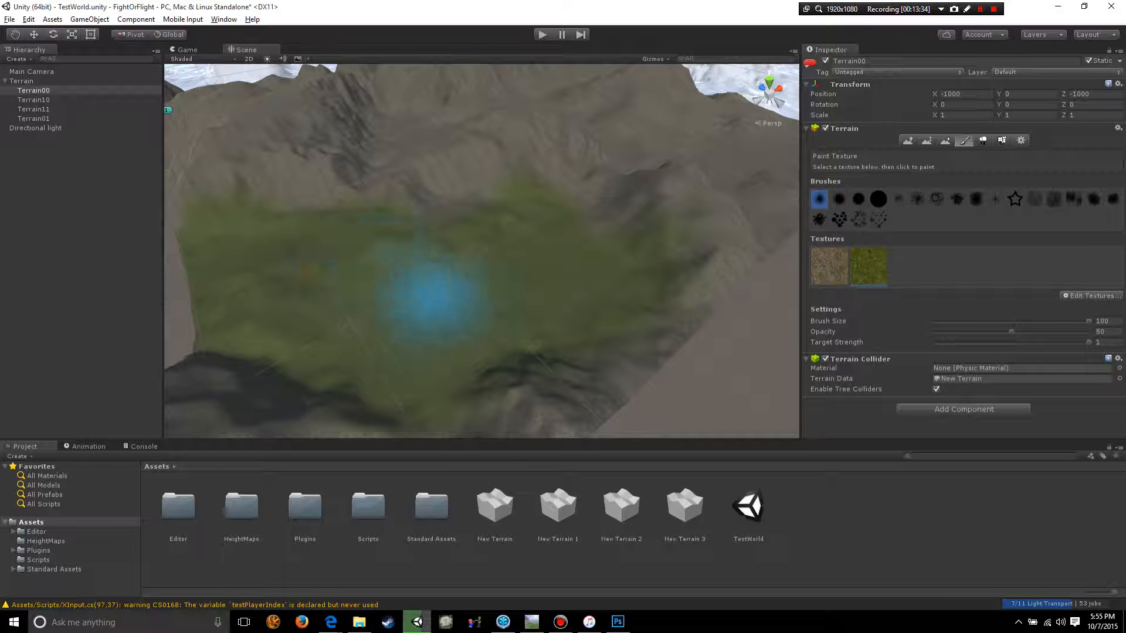
Step: Paint green grass through Terrain00's valleys between the ridges and in the hollow beside Terrain01
left_click_drag(508, 246, 316, 309, "alt")
mouse_move(484, 275)
left_mouse_down()
mouse_move(593, 284)
mouse_move(585, 407)
mouse_move(619, 371)
left_mouse_up()
mouse_move(620, 371)
left_mouse_down("alt")
mouse_move(536, 371)
mouse_move(644, 345)
mouse_move(693, 311)
mouse_move(543, 256)
mouse_move(666, 272)
mouse_move(543, 311)
mouse_move(661, 301)
left_mouse_up("alt")
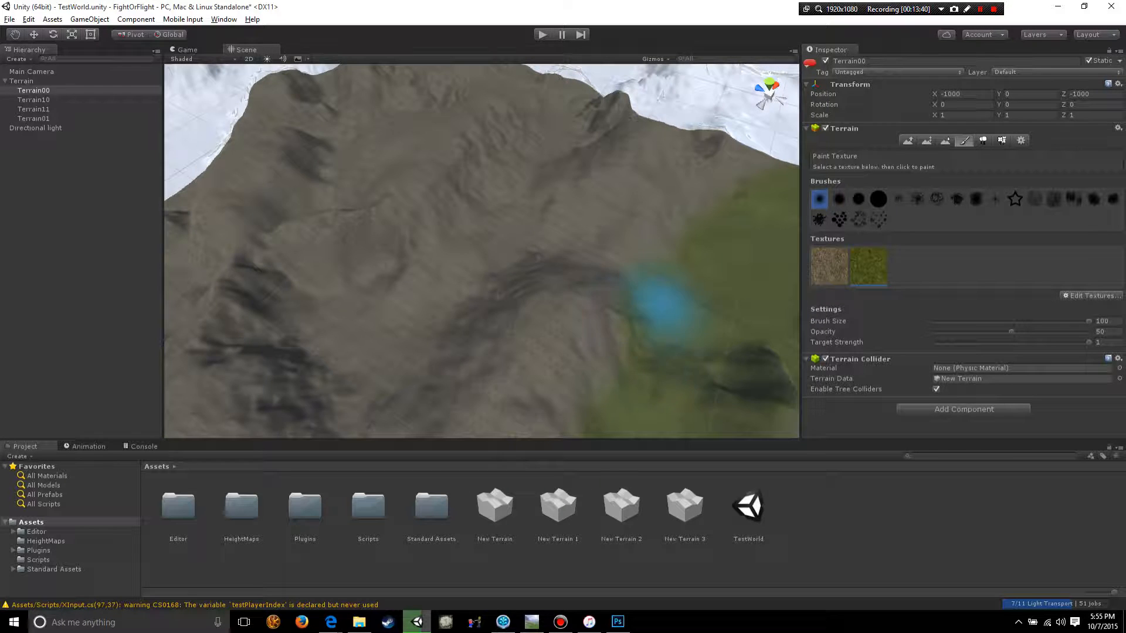
mouse_move(399, 363)
left_mouse_down("alt")
mouse_move(419, 343)
mouse_move(593, 372)
mouse_move(598, 395)
left_mouse_up("alt")
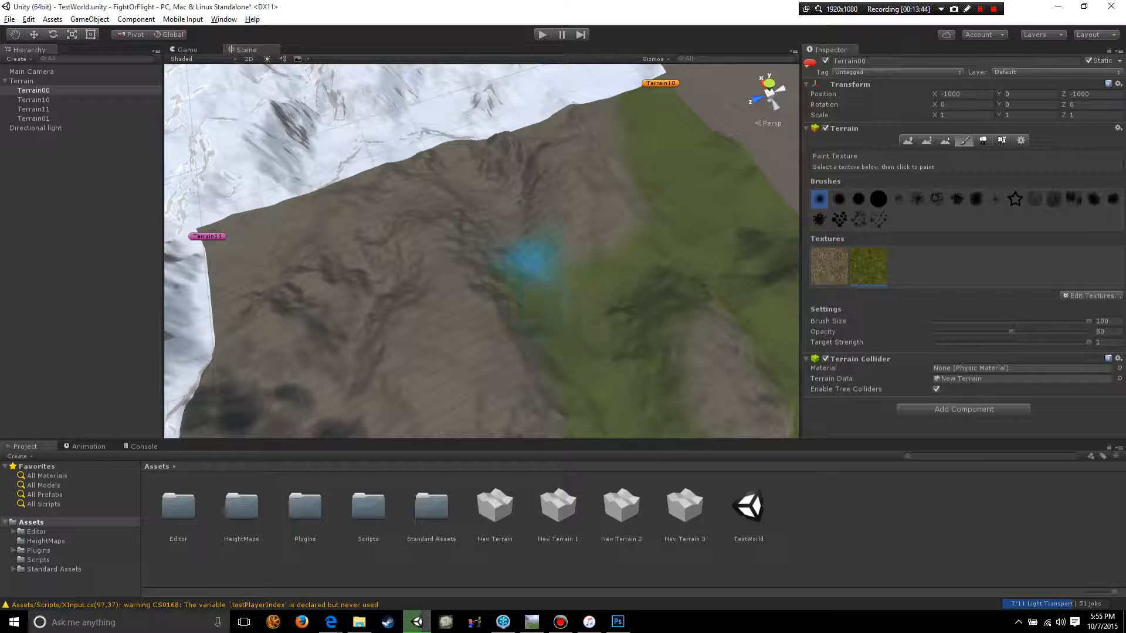
mouse_move(478, 377)
left_mouse_down("alt")
mouse_move(402, 398)
mouse_move(530, 278)
left_mouse_up("alt")
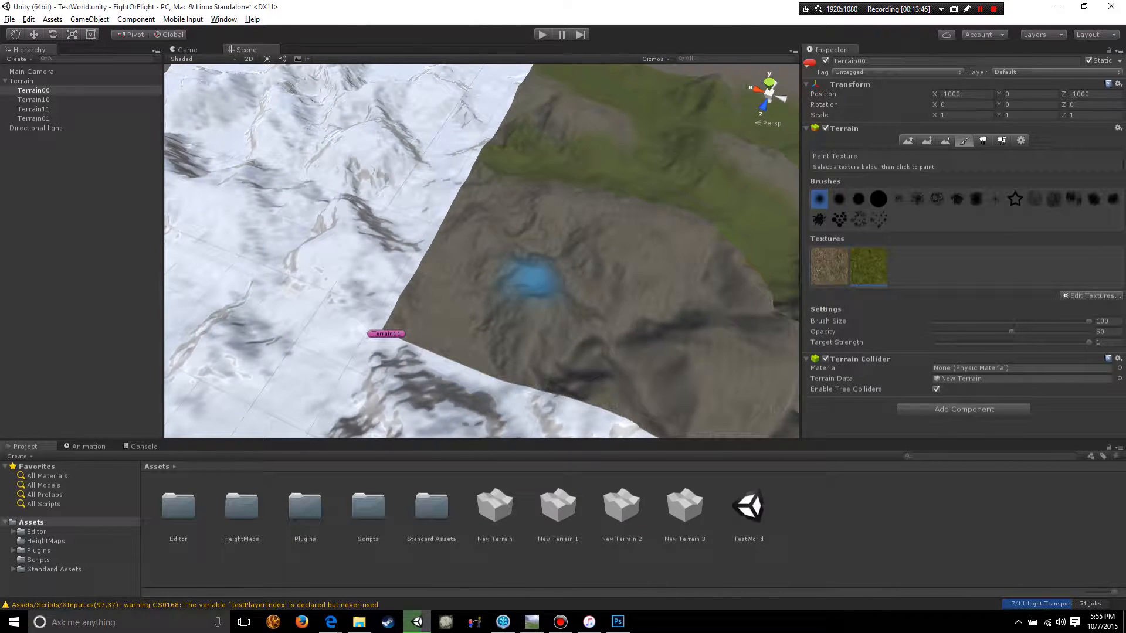
mouse_move(442, 302)
left_mouse_down("alt")
mouse_move(452, 214)
mouse_move(327, 269)
mouse_move(516, 270)
mouse_move(636, 208)
left_mouse_up("alt")
left_click(768, 80)
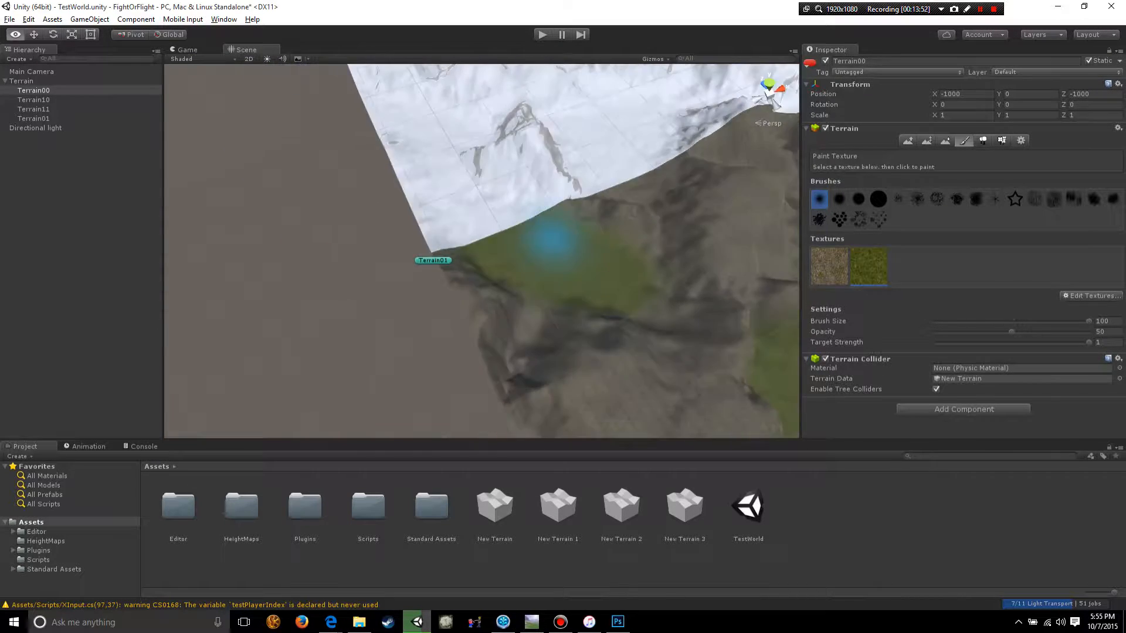
Step: Check the painted grass against the rocky slopes of Terrain00 from close up and across the whole tile
mouse_move(642, 258)
left_mouse_down("alt")
mouse_move(628, 289)
mouse_move(572, 201)
mouse_move(540, 306)
mouse_move(498, 234)
mouse_move(477, 238)
mouse_move(598, 289)
mouse_move(457, 340)
mouse_move(551, 334)
left_mouse_up("alt")
left_click_drag(695, 263, 501, 349, "alt")
mouse_move(537, 264)
left_mouse_down("alt")
mouse_move(508, 364)
mouse_move(322, 347)
left_mouse_up("alt")
scroll(322, 293, "up", 8)
left_click_drag(322, 263, 422, 320, "alt")
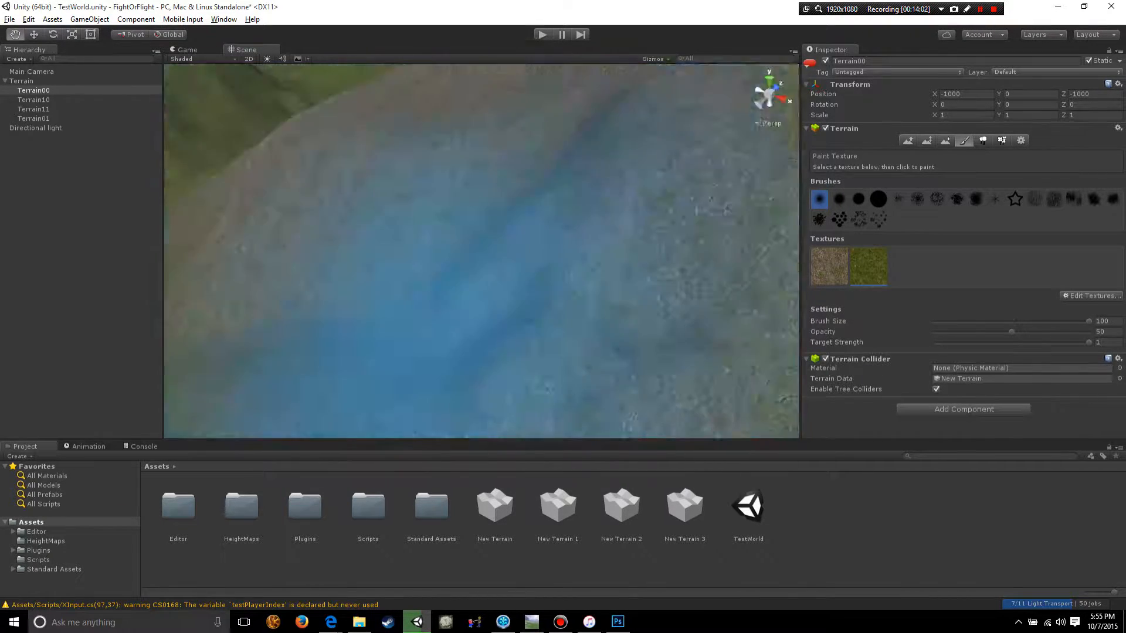
scroll(445, 316, "down", 7)
left_click_drag(481, 357, 516, 352, "alt")
left_click_drag(376, 276, 562, 304, "alt")
scroll(563, 305, "down", 6)
left_click_drag(297, 221, 491, 273, "alt")
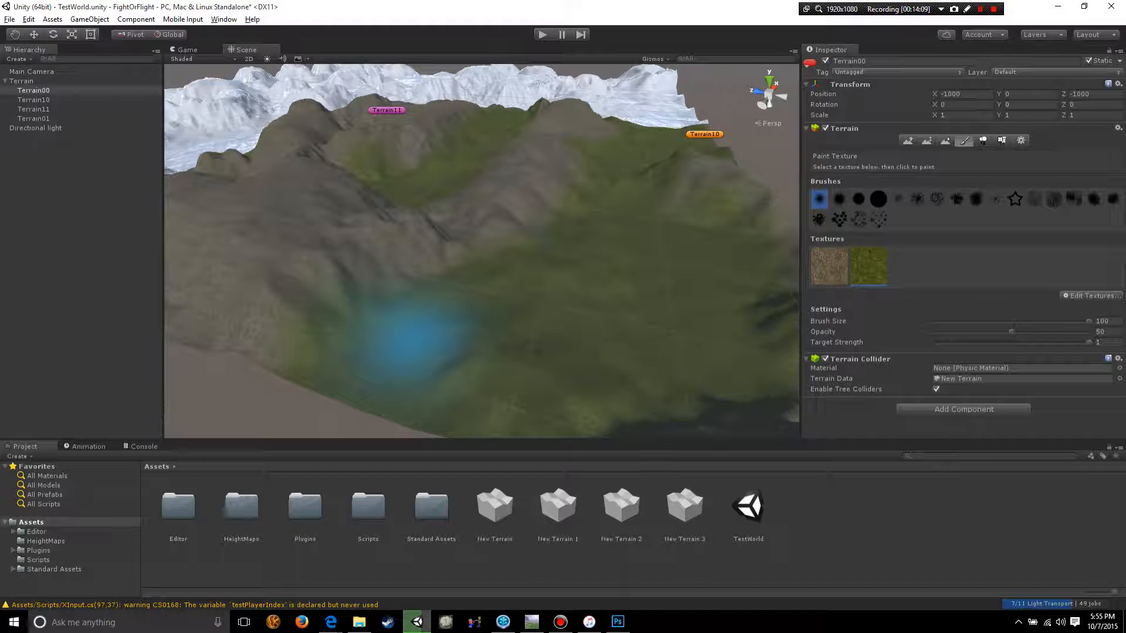
left_click_drag(476, 298, 410, 311, "alt")
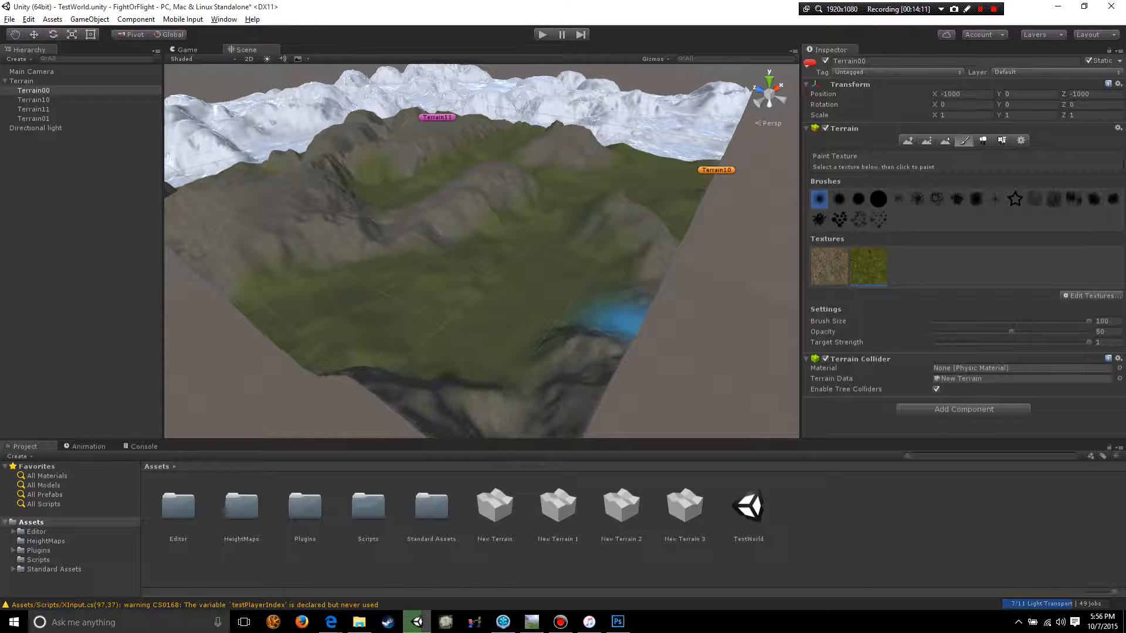
Step: Add the plain sand image from the imported assets as Terrain00's third texture
left_click(1091, 296)
left_click(992, 299)
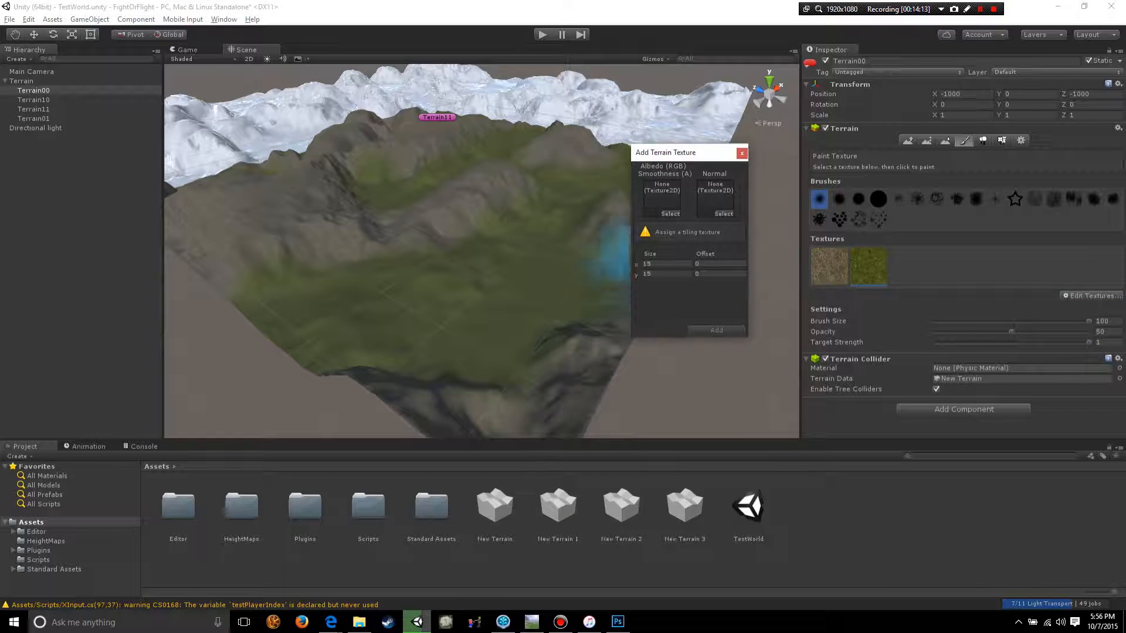
left_click(670, 213)
scroll(381, 364, "down", 3)
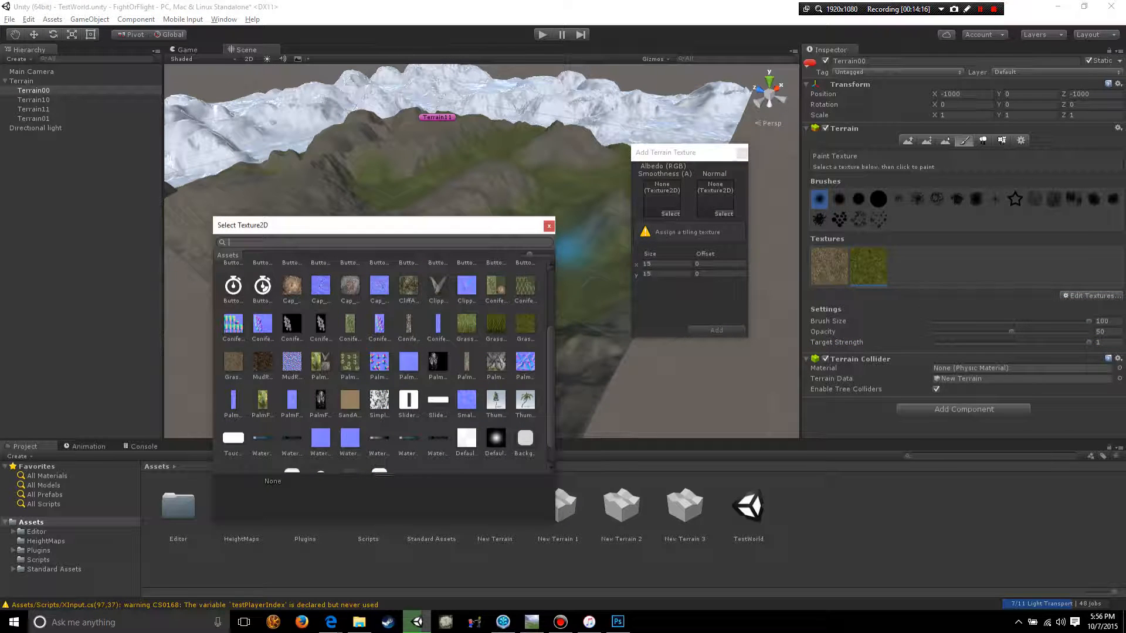
double_click(350, 399)
left_click(716, 331)
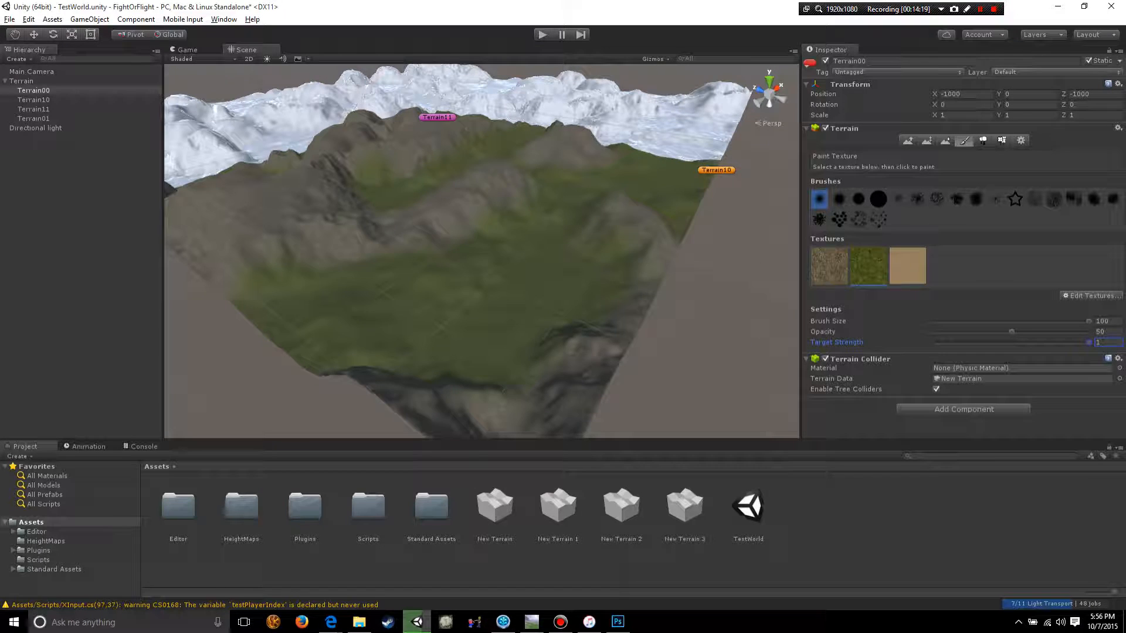
Step: Select the sand texture for painting and reduce the brush size to 42
left_click_drag(352, 348, 447, 334, "alt")
scroll(405, 340, "up", 3)
scroll(420, 343, "up", 2)
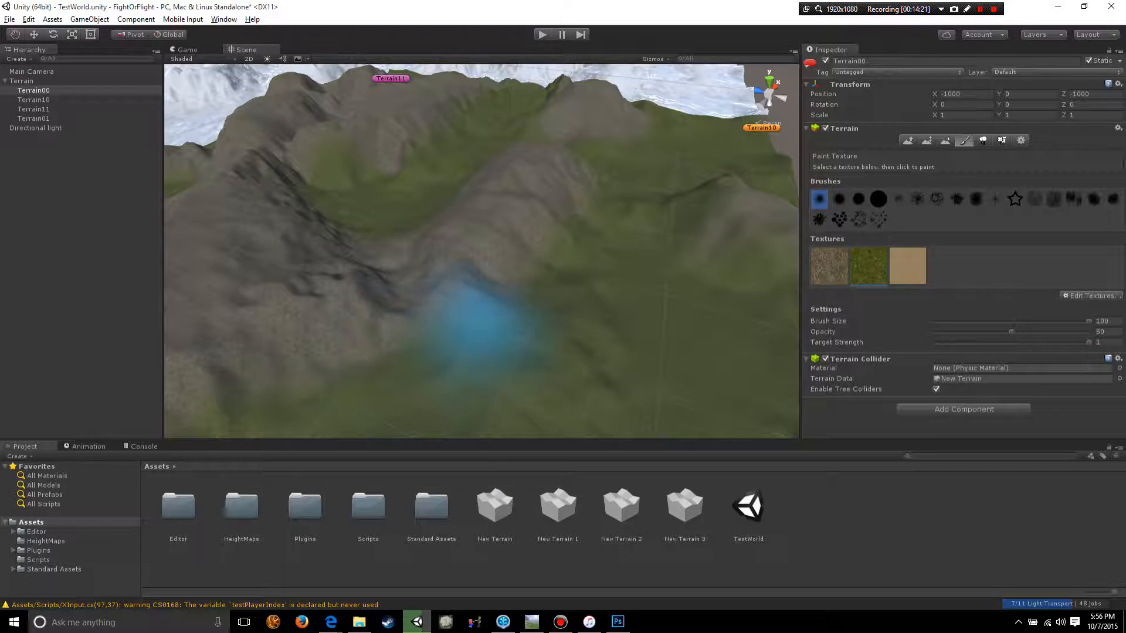
left_click(907, 266)
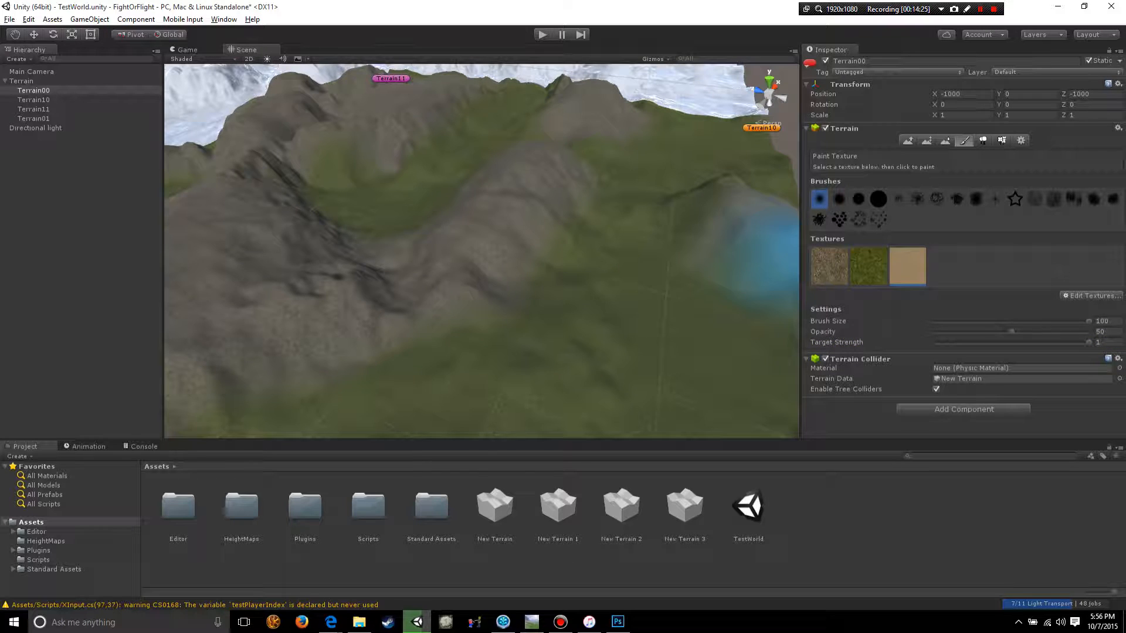
left_click(1026, 321)
Step: Try painting sand at opacity 50 along the rocky slopes and over the grassy flat of Terrain00
mouse_move(538, 286)
left_mouse_down()
mouse_move(435, 328)
mouse_move(364, 378)
mouse_move(491, 315)
left_mouse_up()
left_click_drag(564, 226, 516, 322)
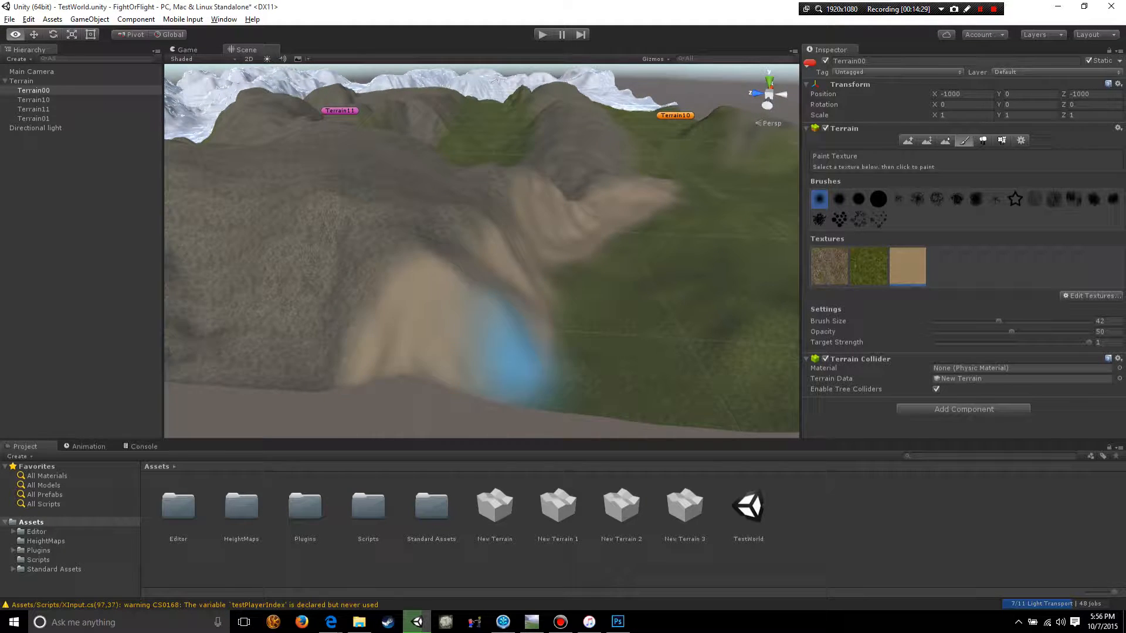
left_click_drag(437, 352, 338, 372, "alt")
mouse_move(438, 202)
left_mouse_down("alt")
mouse_move(389, 314)
mouse_move(268, 245)
left_mouse_up("alt")
mouse_move(391, 160)
left_mouse_down("alt")
mouse_move(364, 176)
mouse_move(407, 309)
mouse_move(402, 272)
mouse_move(550, 271)
mouse_move(487, 271)
mouse_move(515, 291)
left_mouse_up("alt")
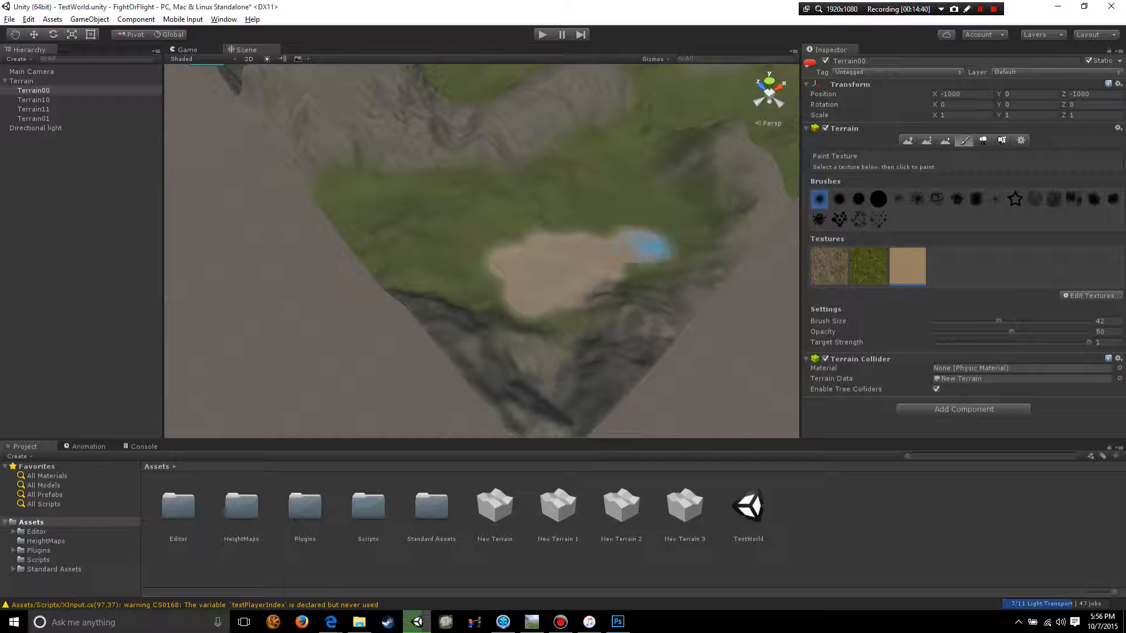
Step: Lower the opacity to 7, raise the brush size to 64 and paint faint sand patches over the grassy flat and adjoining valley
left_click_drag(638, 242, 545, 269, "alt")
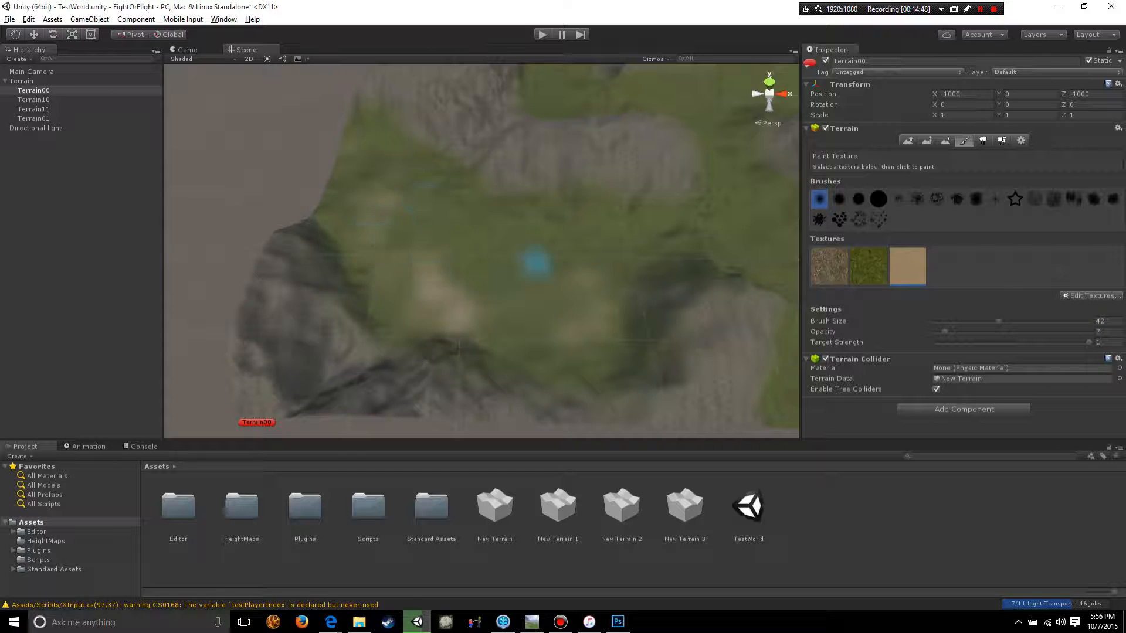
left_click_drag(613, 271, 414, 221, "alt")
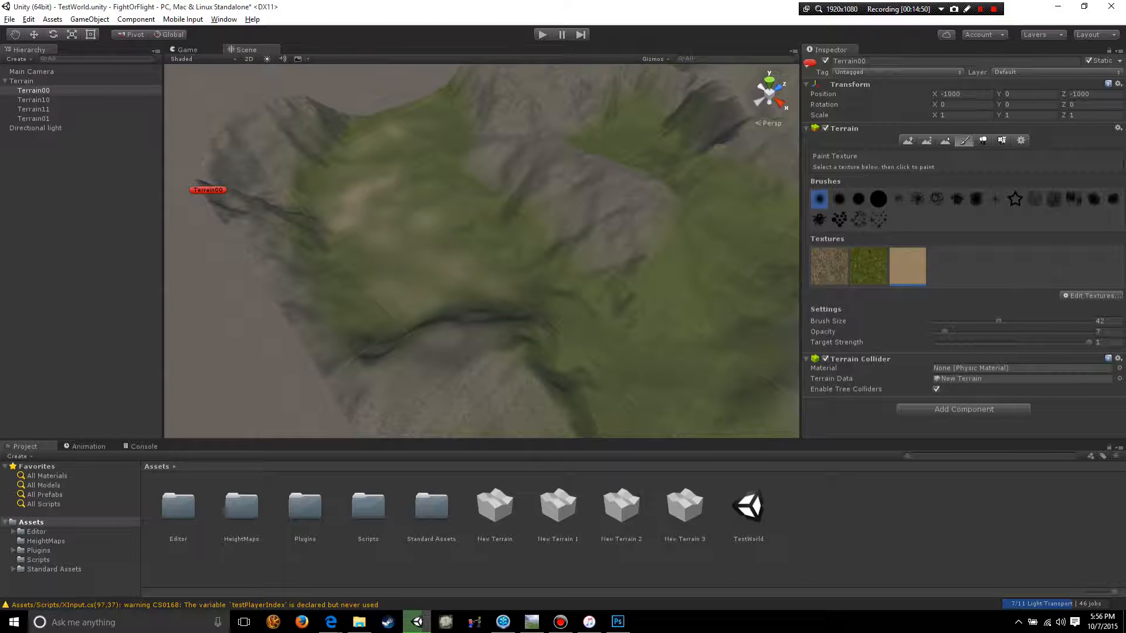
mouse_move(441, 263)
left_mouse_down()
mouse_move(591, 291)
mouse_move(596, 402)
left_mouse_up()
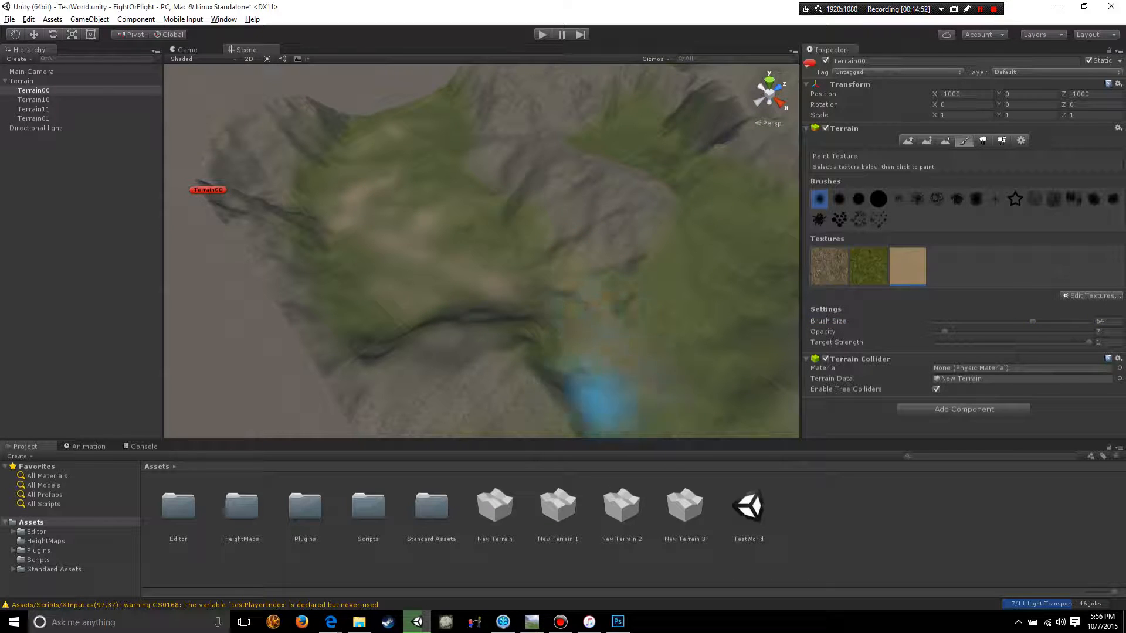
middle_click_drag(598, 404, 590, 306)
left_click_drag(590, 307, 497, 276, "alt")
mouse_move(418, 345)
left_mouse_down()
mouse_move(298, 305)
mouse_move(312, 280)
left_mouse_up()
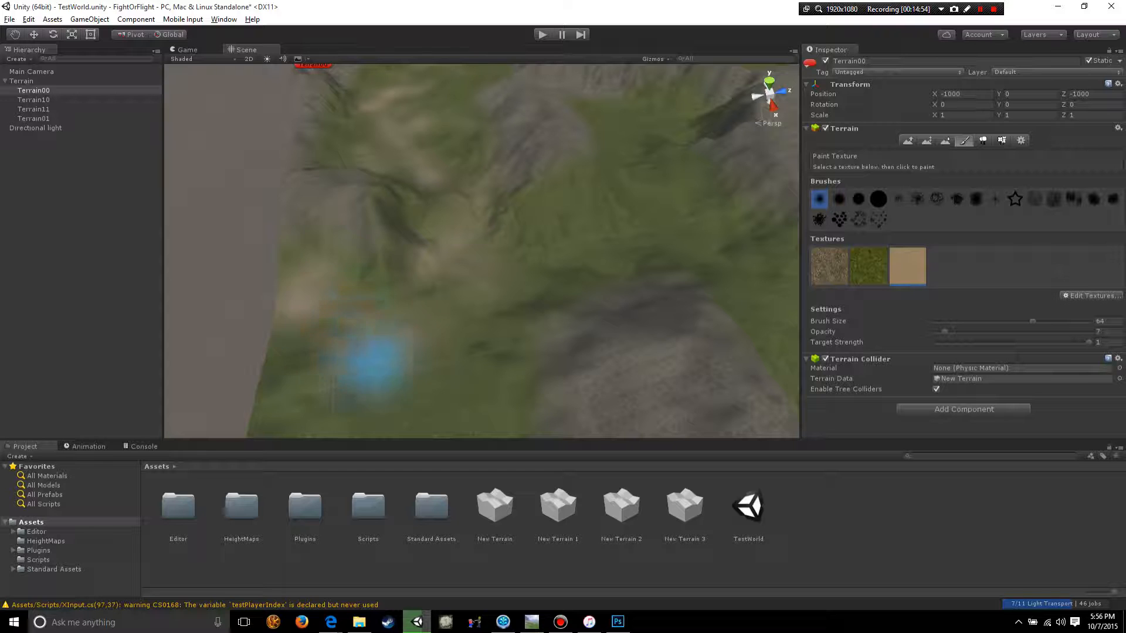
Step: Blend more faint sand patches into the grass of Terrain00's remaining valley floors between the ridges
scroll(452, 377, "down", 5)
middle_click_drag(451, 376, 488, 293)
mouse_move(455, 347)
left_mouse_down()
mouse_move(648, 357)
mouse_move(517, 339)
left_mouse_up()
left_click_drag(531, 282, 444, 219, "alt")
left_click_drag(484, 322, 447, 323)
left_click_drag(447, 323, 495, 258, "alt")
left_click_drag(469, 294, 372, 367)
Step: Paint faint sand into the grassy side valley and the hollows along the borders with the neighbouring untextured tiles
mouse_move(454, 273)
left_mouse_down("alt")
mouse_move(530, 285)
mouse_move(306, 359)
left_mouse_up("alt")
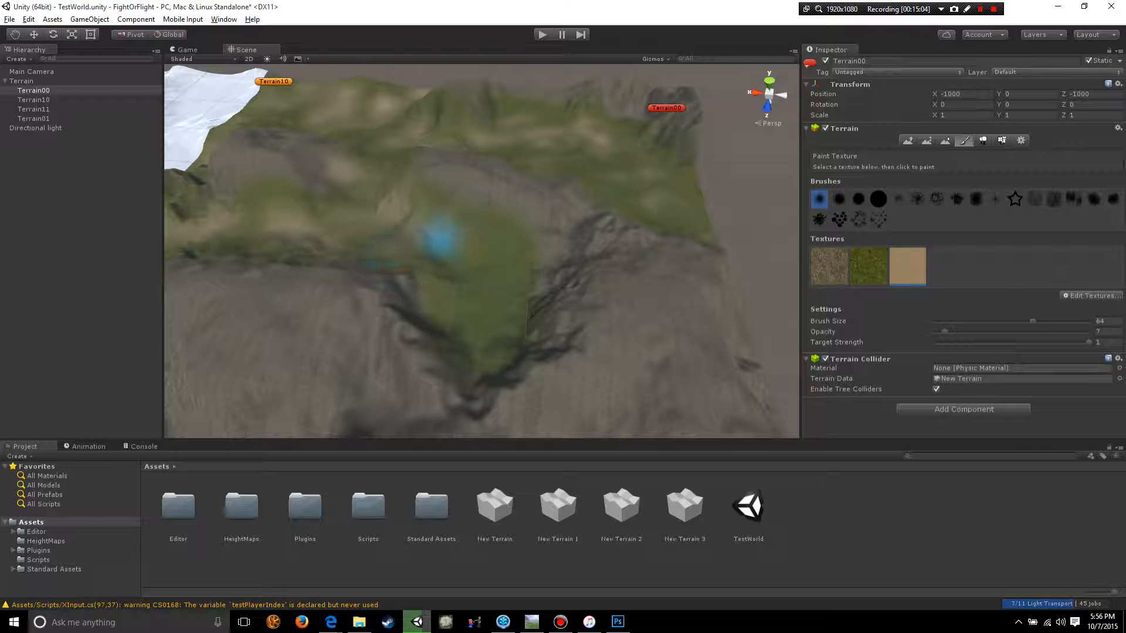
left_click_drag(459, 239, 422, 287, "alt")
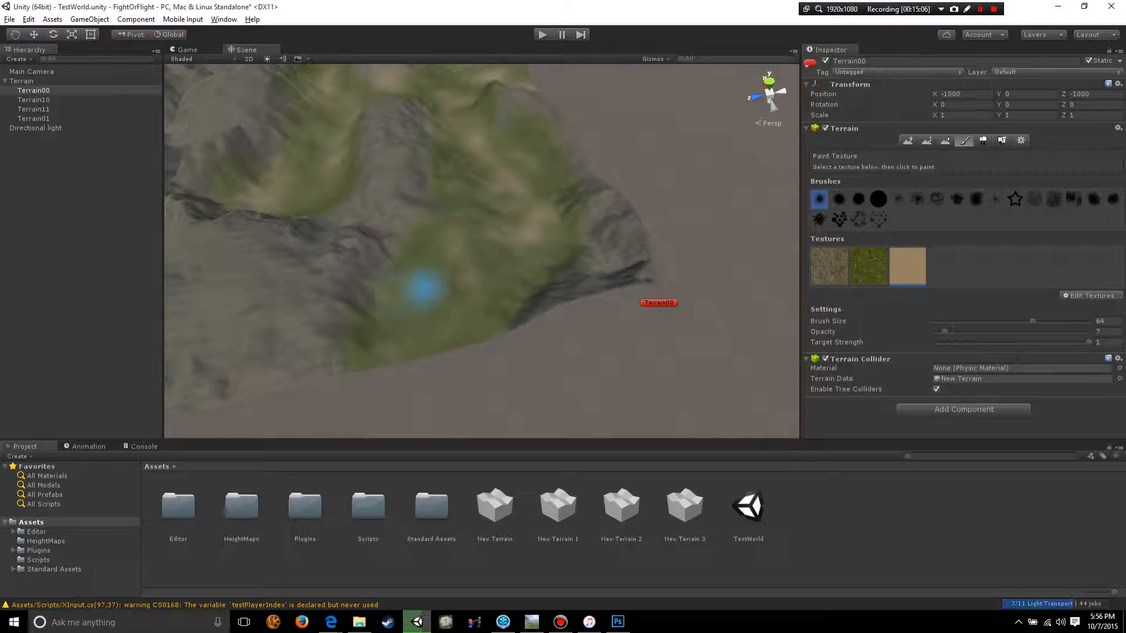
mouse_move(510, 308)
left_mouse_down("alt")
mouse_move(377, 307)
mouse_move(623, 360)
mouse_move(424, 265)
mouse_move(527, 296)
mouse_move(455, 181)
left_mouse_up("alt")
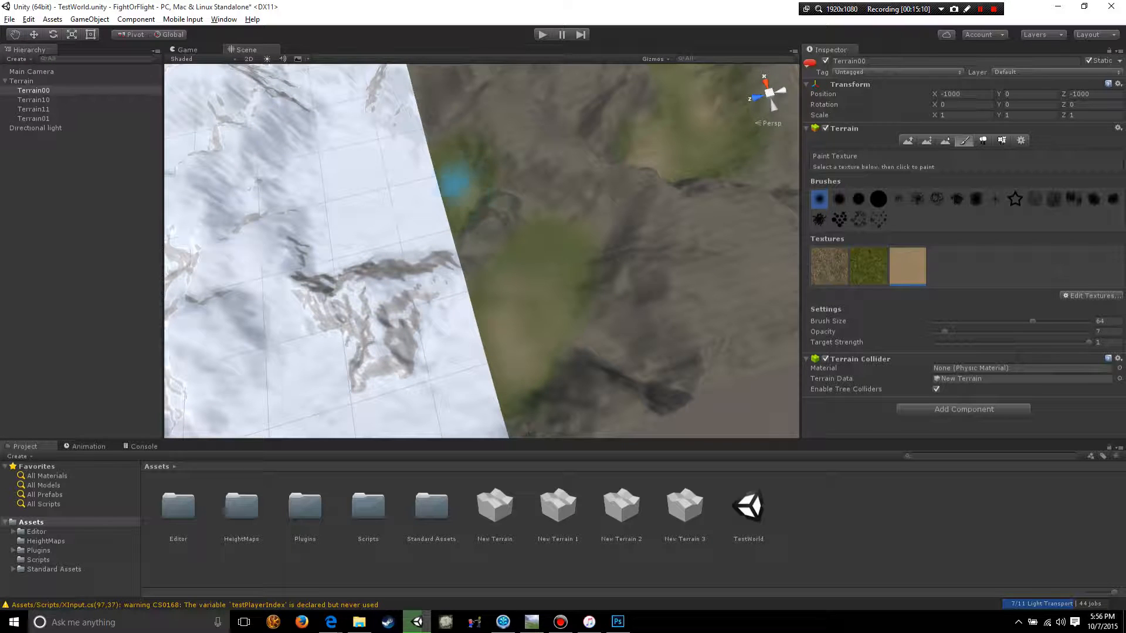
mouse_move(536, 252)
left_mouse_down("alt")
mouse_move(516, 352)
mouse_move(741, 276)
left_mouse_up("alt")
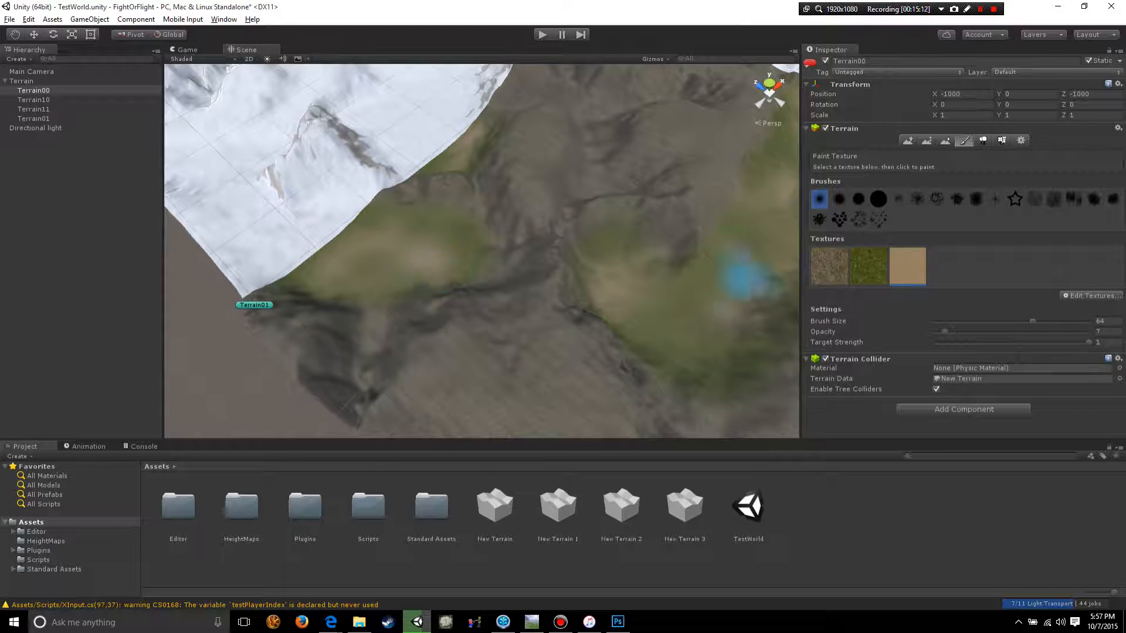
Step: Examine how the faint sand patches blend with grass and rock across Terrain00's valleys and ridges
mouse_move(698, 344)
left_mouse_down("alt")
mouse_move(530, 319)
mouse_move(621, 322)
mouse_move(520, 352)
mouse_move(487, 222)
left_mouse_up("alt")
mouse_move(613, 264)
left_mouse_down("alt")
mouse_move(586, 309)
mouse_move(534, 280)
mouse_move(578, 289)
mouse_move(513, 299)
left_mouse_up("alt")
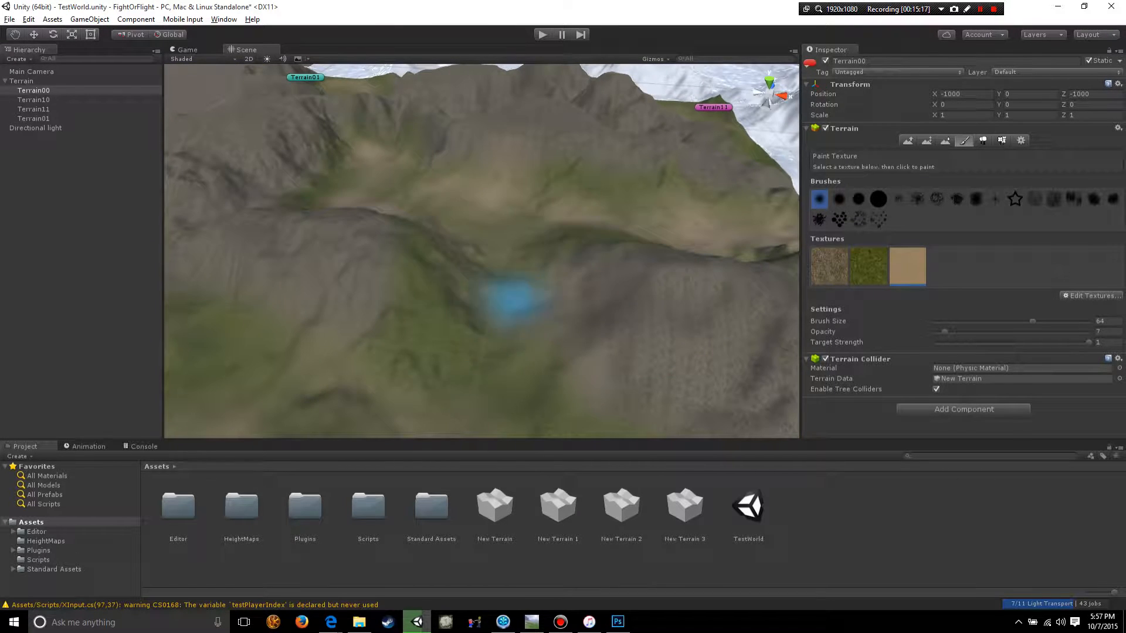
left_click_drag(498, 364, 485, 302, "alt")
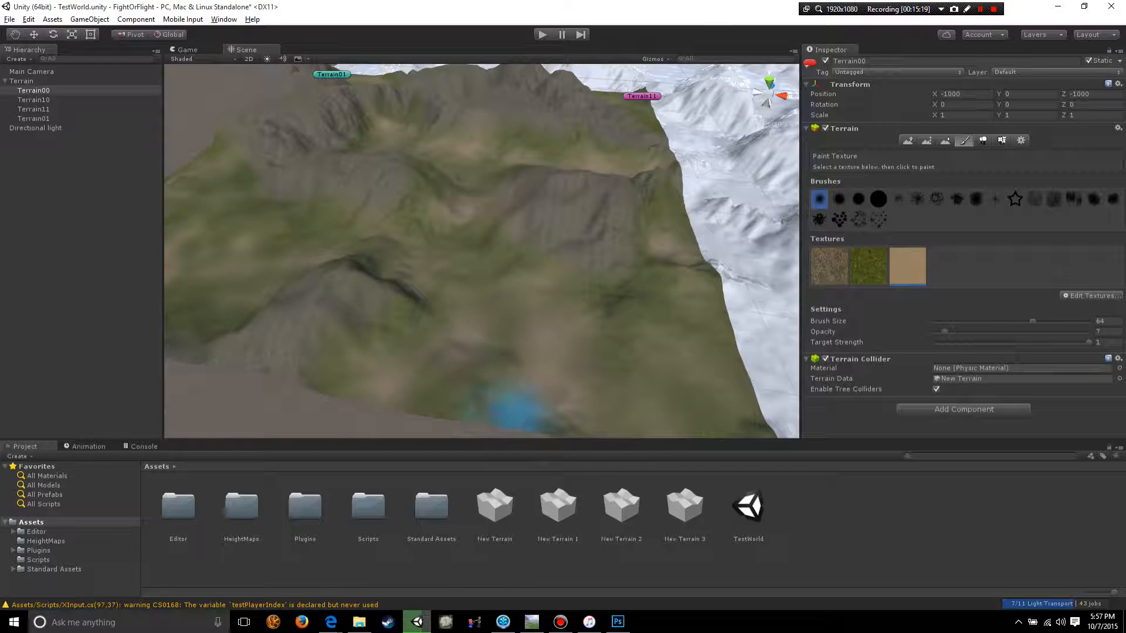
middle_click_drag(519, 409, 407, 284)
scroll(434, 236, "up", 8)
left_click_drag(435, 237, 478, 290, "alt")
right_click_drag(478, 290, 515, 228, "alt")
mouse_move(515, 229)
left_mouse_down("alt")
mouse_move(437, 312)
mouse_move(577, 249)
mouse_move(434, 248)
mouse_move(604, 364)
mouse_move(724, 272)
mouse_move(553, 273)
mouse_move(728, 269)
mouse_move(628, 297)
mouse_move(636, 226)
mouse_move(625, 350)
mouse_move(502, 376)
mouse_move(282, 369)
mouse_move(502, 338)
mouse_move(581, 289)
mouse_move(658, 266)
mouse_move(586, 302)
mouse_move(560, 261)
mouse_move(586, 264)
mouse_move(590, 329)
left_mouse_up("alt")
scroll(723, 271, "down", 6)
scroll(586, 301, "up", 5)
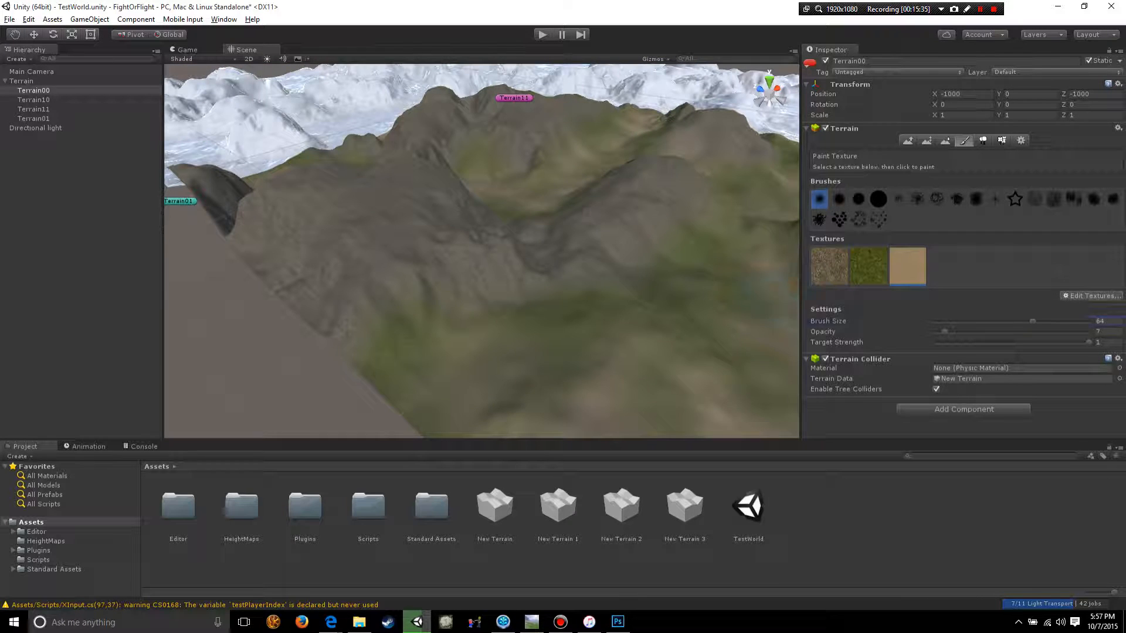
Step: Add the dark rocky mud image as a fourth paint texture for Terrain00
left_click(1090, 296)
left_click(1065, 299)
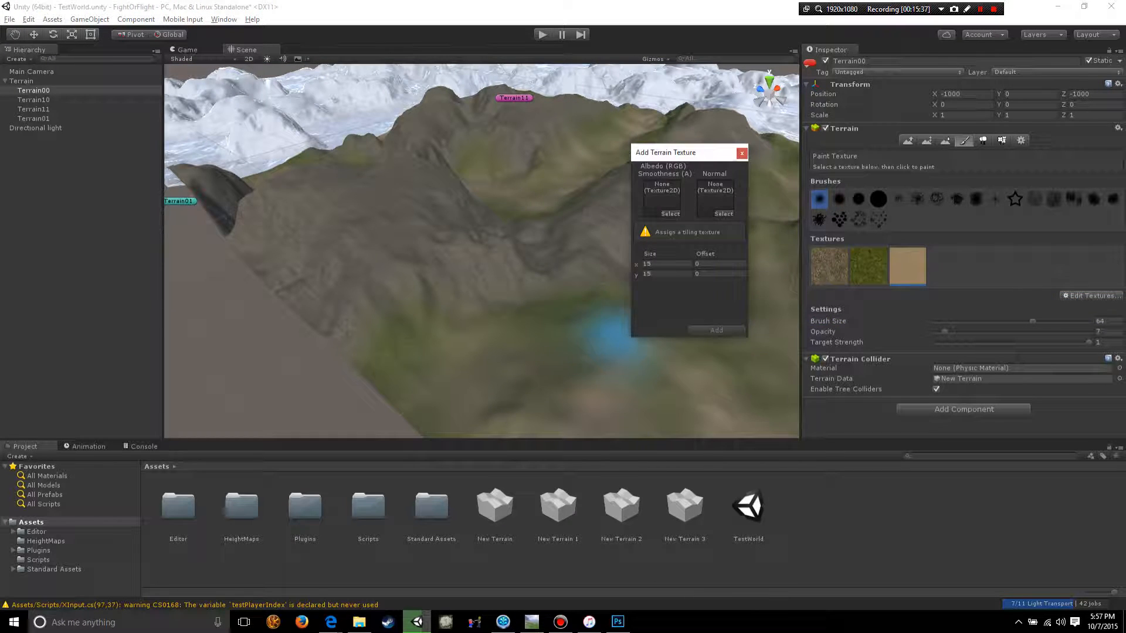
left_click(670, 213)
scroll(381, 352, "down", 3)
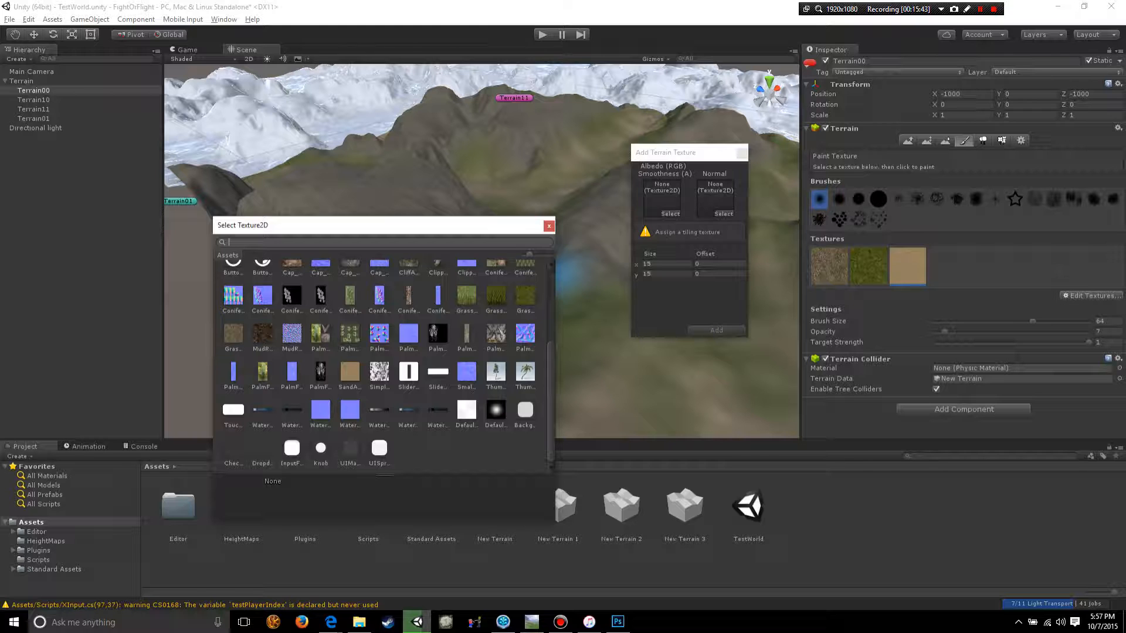
double_click(262, 334)
left_click(716, 330)
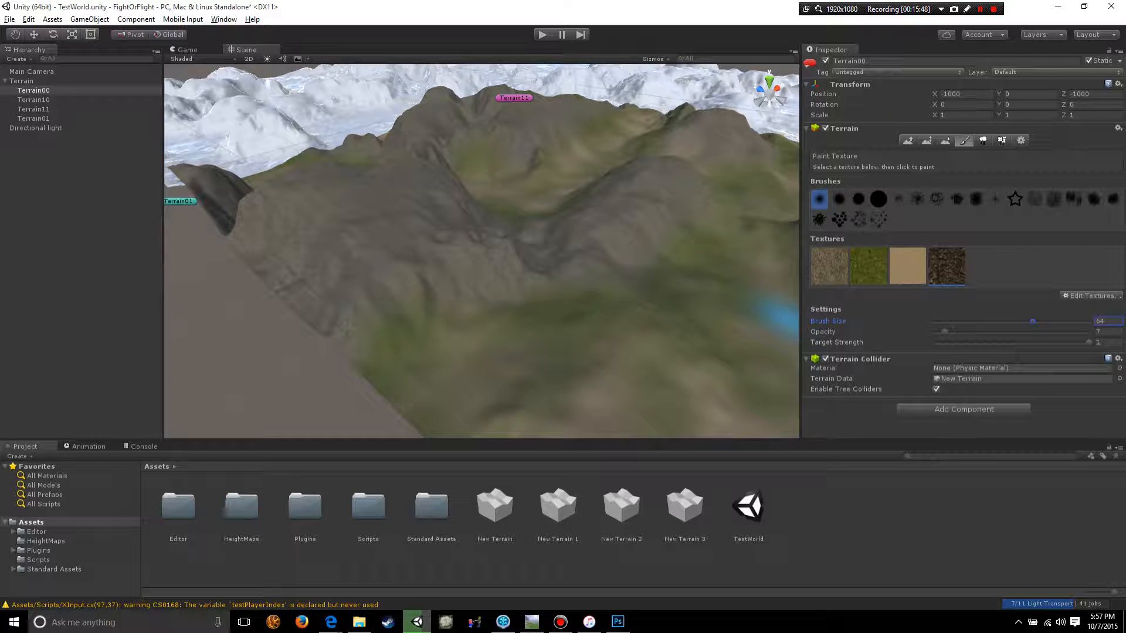
Step: Try painting the dark rocky texture over the large ridge at Terrain00's edge, and undo the strokes
mouse_move(666, 320)
left_mouse_down("alt")
mouse_move(903, 311)
mouse_move(827, 307)
left_mouse_up("alt")
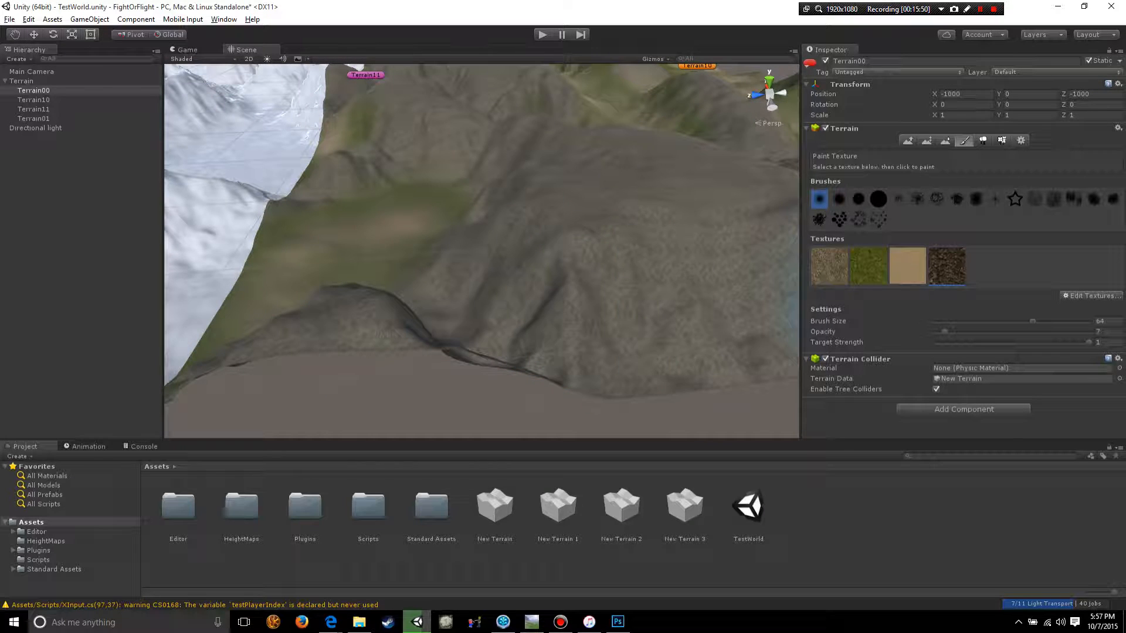
mouse_move(645, 246)
left_mouse_down("alt")
mouse_move(548, 306)
mouse_move(499, 279)
left_mouse_up("alt")
mouse_move(475, 267)
left_mouse_down()
mouse_move(334, 302)
mouse_move(477, 346)
mouse_move(443, 220)
mouse_move(478, 301)
mouse_move(603, 346)
mouse_move(601, 334)
mouse_move(607, 353)
left_mouse_up()
key("ctrl+z")
middle_click_drag(635, 385, 579, 330)
scroll(579, 330, "down", 5)
mouse_move(525, 287)
left_mouse_down()
mouse_move(604, 332)
mouse_move(603, 307)
mouse_move(590, 307)
left_mouse_up()
key("ctrl+z")
key("ctrl+z")
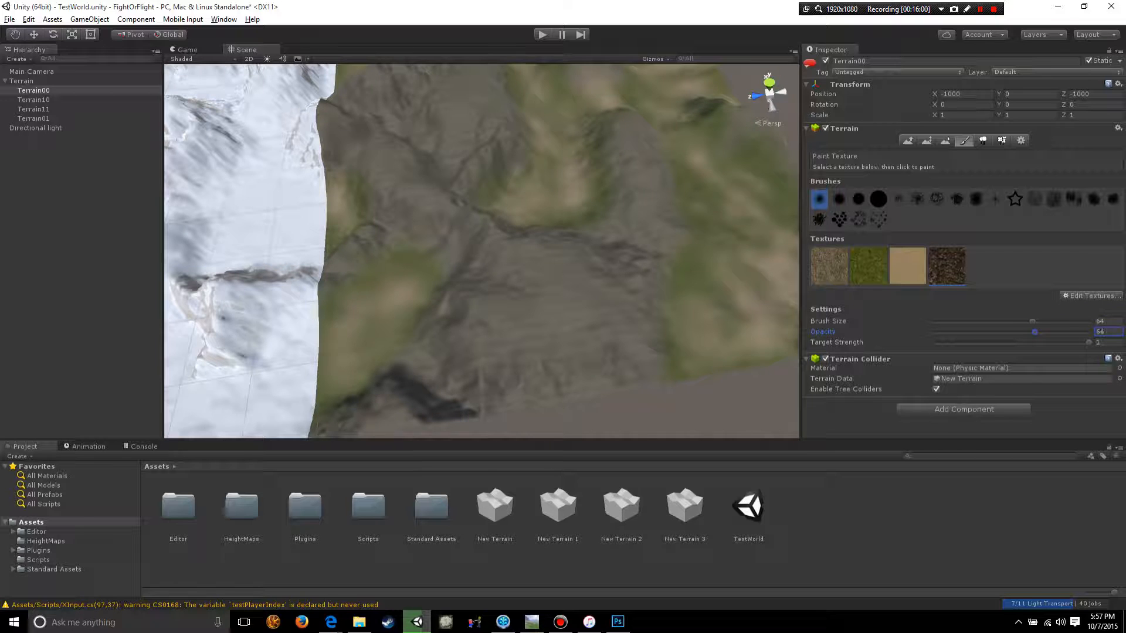
Step: Paint the dark rocky texture at opacity 64 over the tops of Terrain00's ridges and peaks
mouse_move(517, 275)
left_mouse_down()
mouse_move(528, 326)
mouse_move(553, 314)
mouse_move(549, 264)
left_mouse_up()
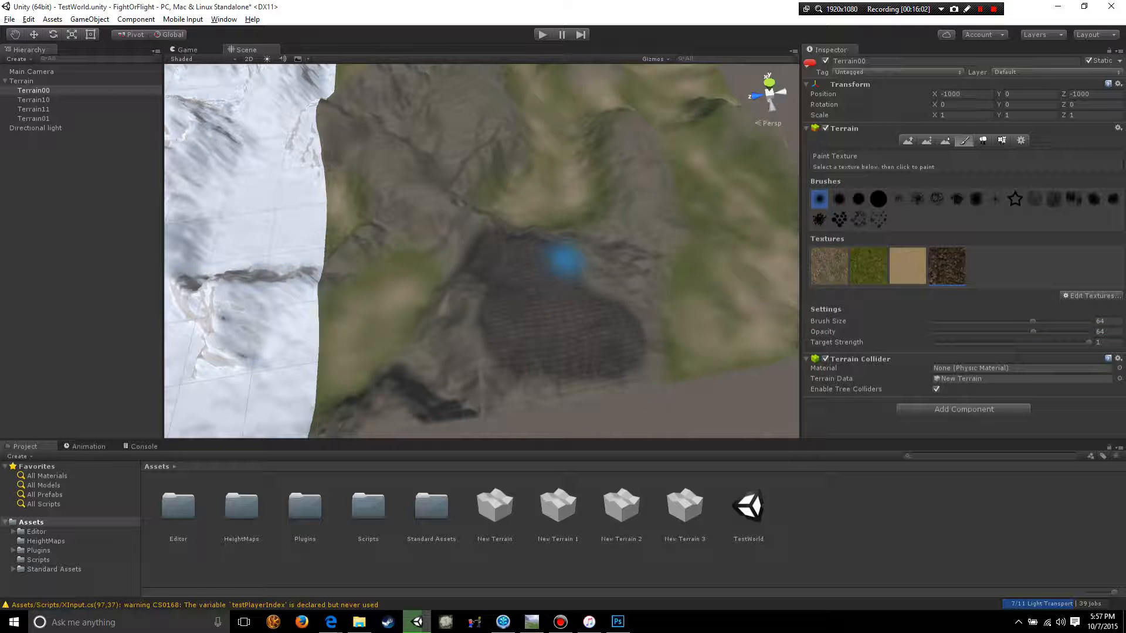
left_click_drag(615, 312, 289, 327, "alt")
mouse_move(434, 315)
left_mouse_down()
mouse_move(448, 317)
mouse_move(424, 332)
left_mouse_up()
left_click_drag(584, 331, 455, 316, "alt")
left_click_drag(572, 358, 528, 366)
left_click_drag(595, 410, 377, 368, "alt")
mouse_move(449, 329)
left_mouse_down()
mouse_move(442, 208)
mouse_move(520, 305)
mouse_move(585, 270)
left_mouse_up()
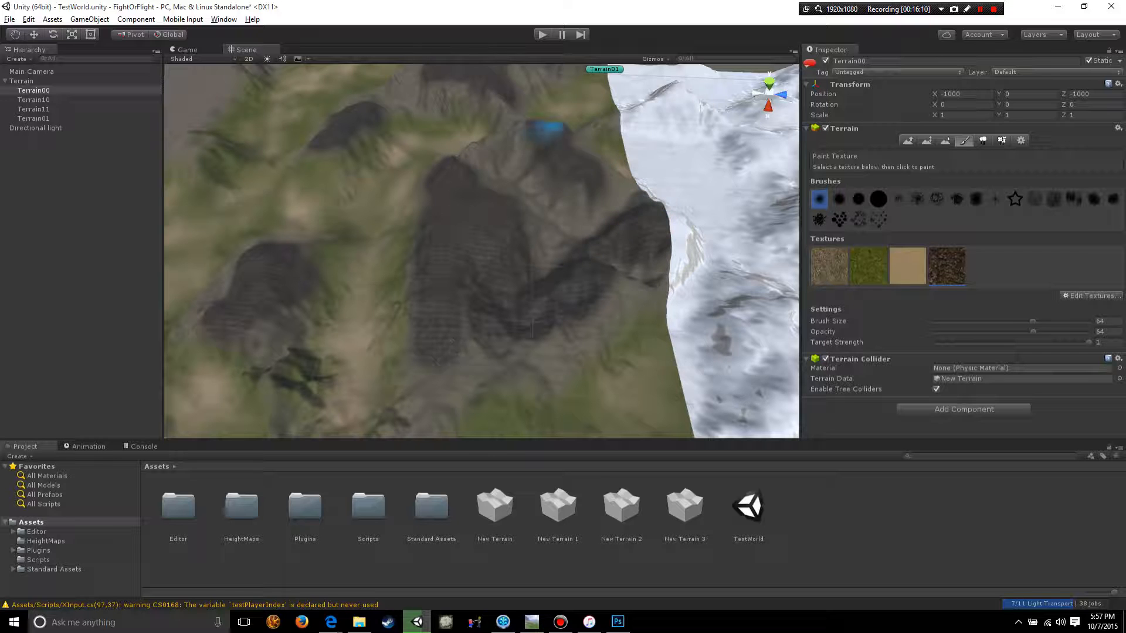
Step: Set the dark rocky texture's tile size to 5 by 5 and apply it
scroll(581, 178, "down", 5)
mouse_move(498, 305)
left_mouse_down("alt")
mouse_move(628, 241)
mouse_move(558, 329)
mouse_move(540, 281)
mouse_move(561, 310)
mouse_move(387, 281)
left_mouse_up("alt")
scroll(558, 329, "down", 5)
scroll(558, 329, "up", 8)
scroll(561, 310, "down", 8)
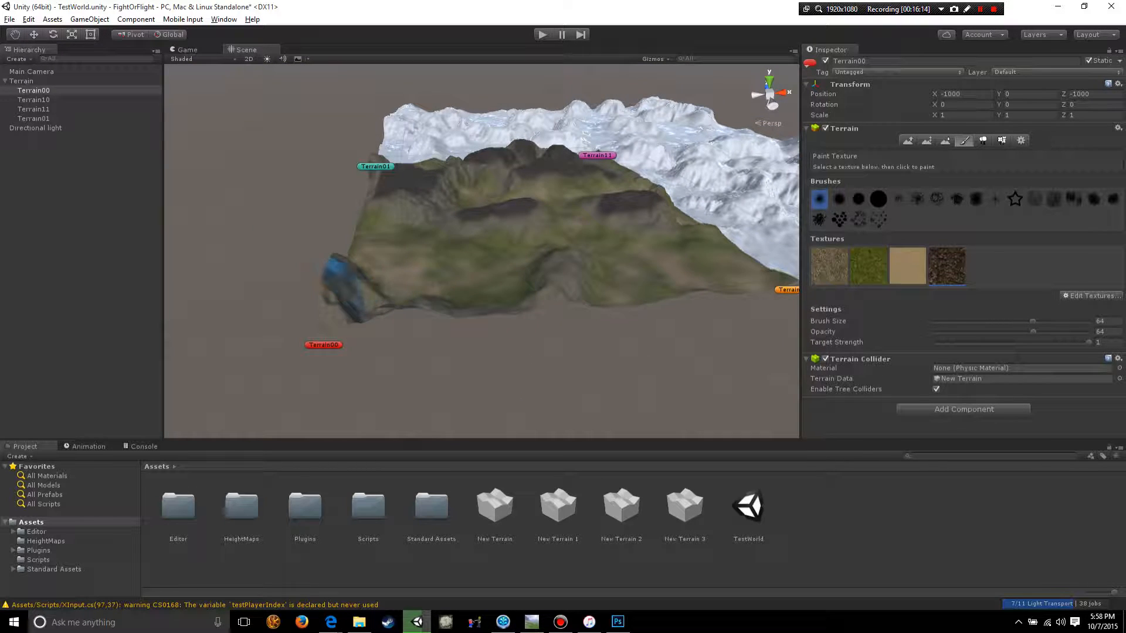
mouse_move(404, 290)
left_mouse_down("alt")
mouse_move(573, 338)
mouse_move(595, 320)
left_mouse_up("alt")
scroll(576, 342, "up", 6)
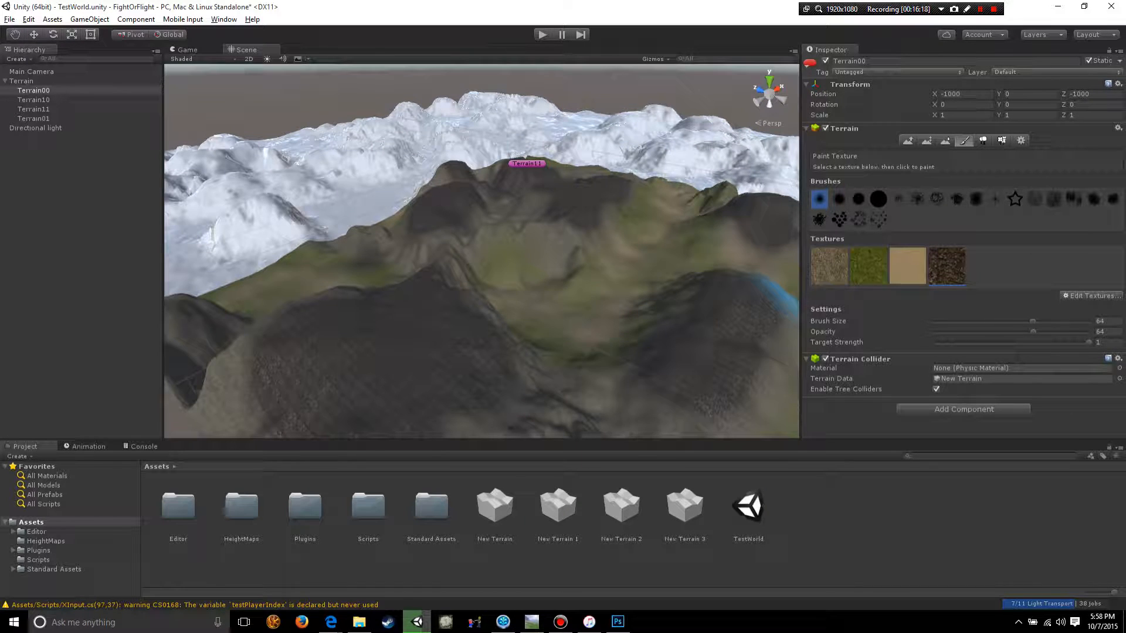
left_click(1090, 296)
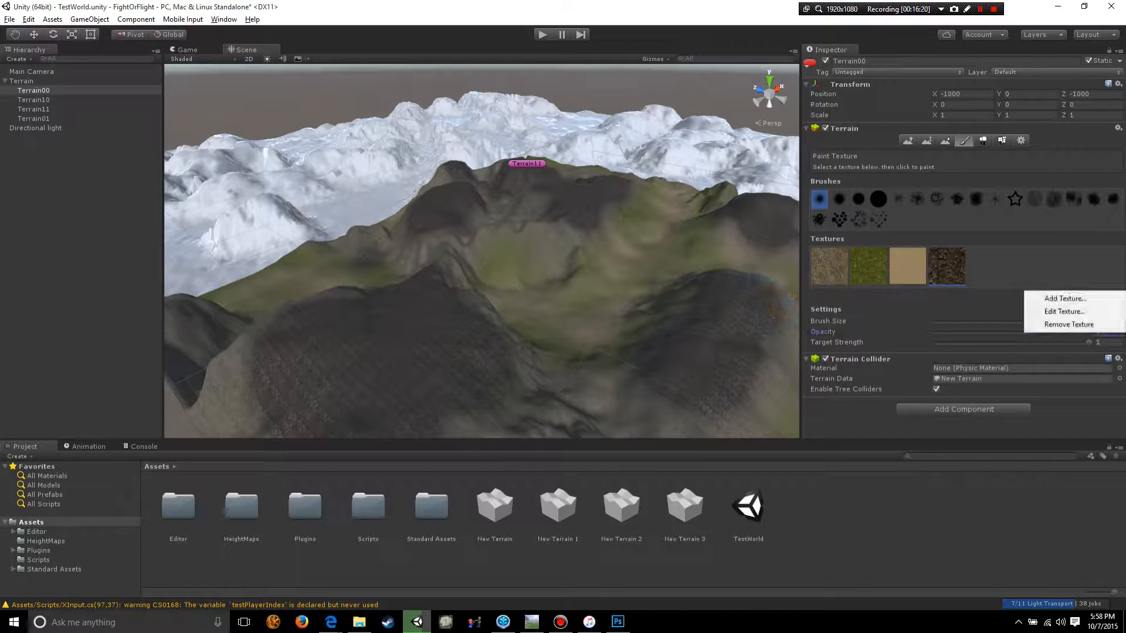
left_click(1064, 311)
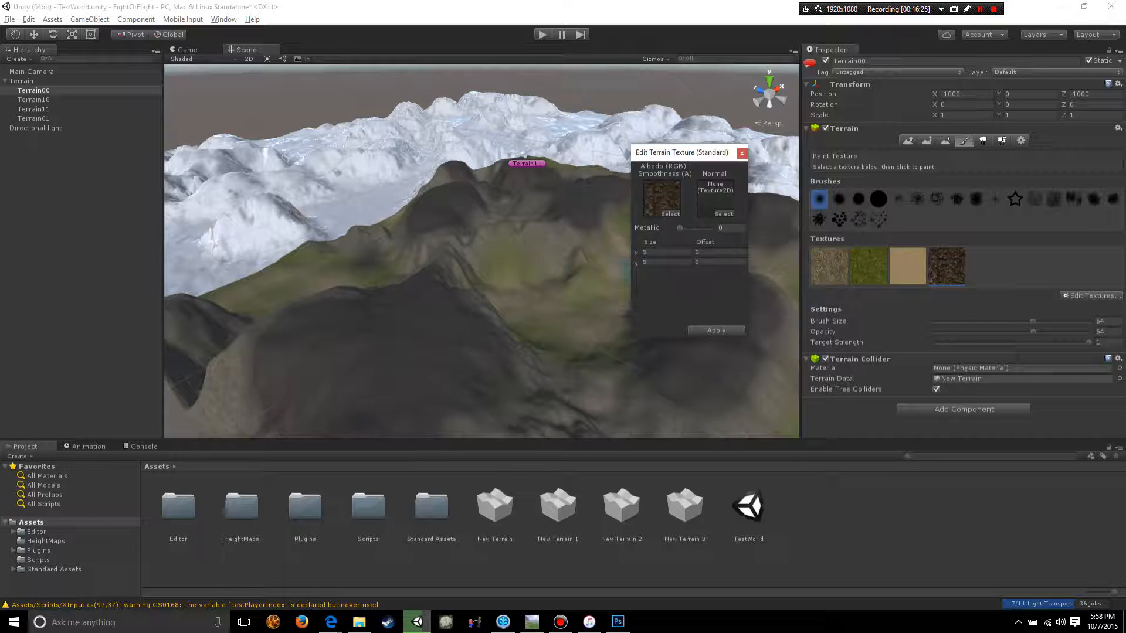
left_click(716, 330)
Step: Set the dark rocky texture's tile size to 50 by 50 and apply it
scroll(378, 389, "up", 2)
mouse_move(387, 375)
left_mouse_down()
mouse_move(279, 388)
mouse_move(469, 367)
left_mouse_up()
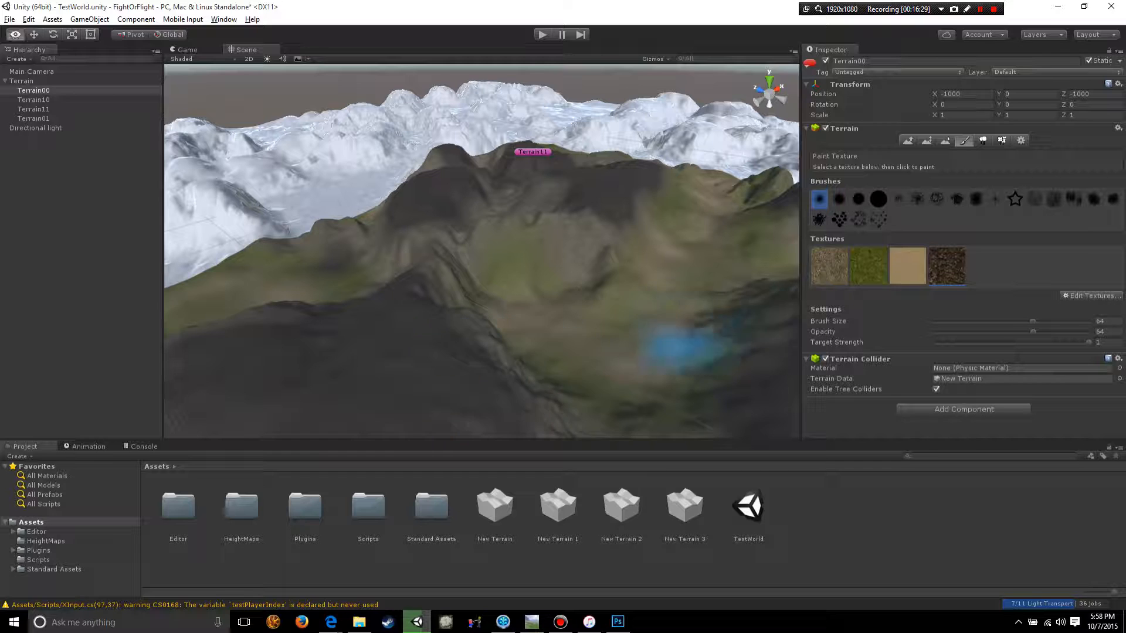
scroll(674, 352, "up", 6)
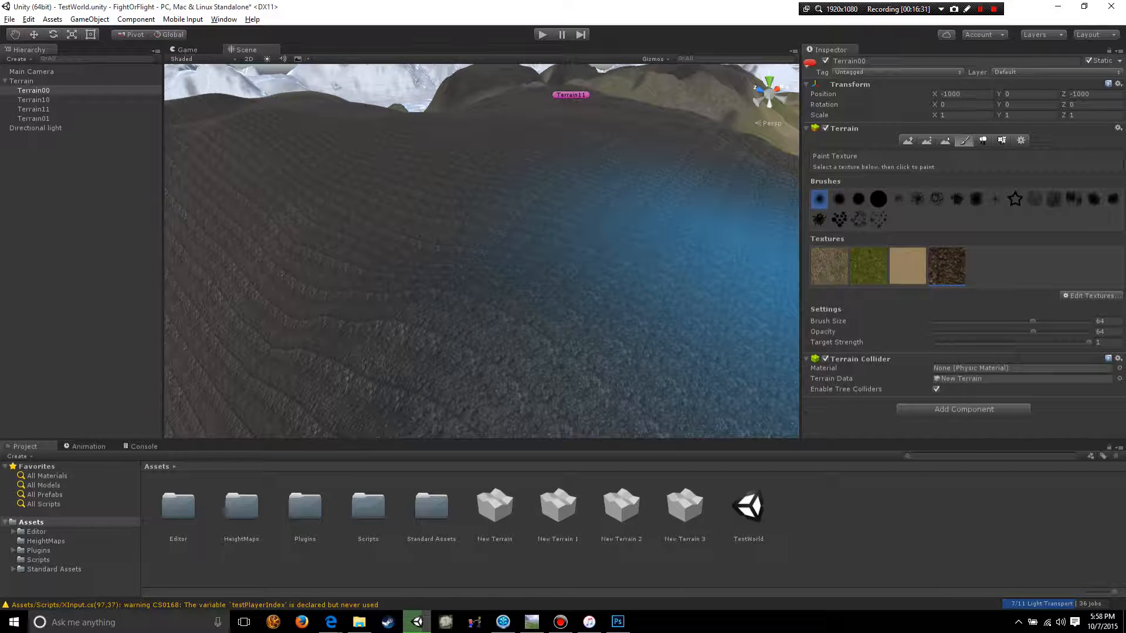
left_click(1090, 296)
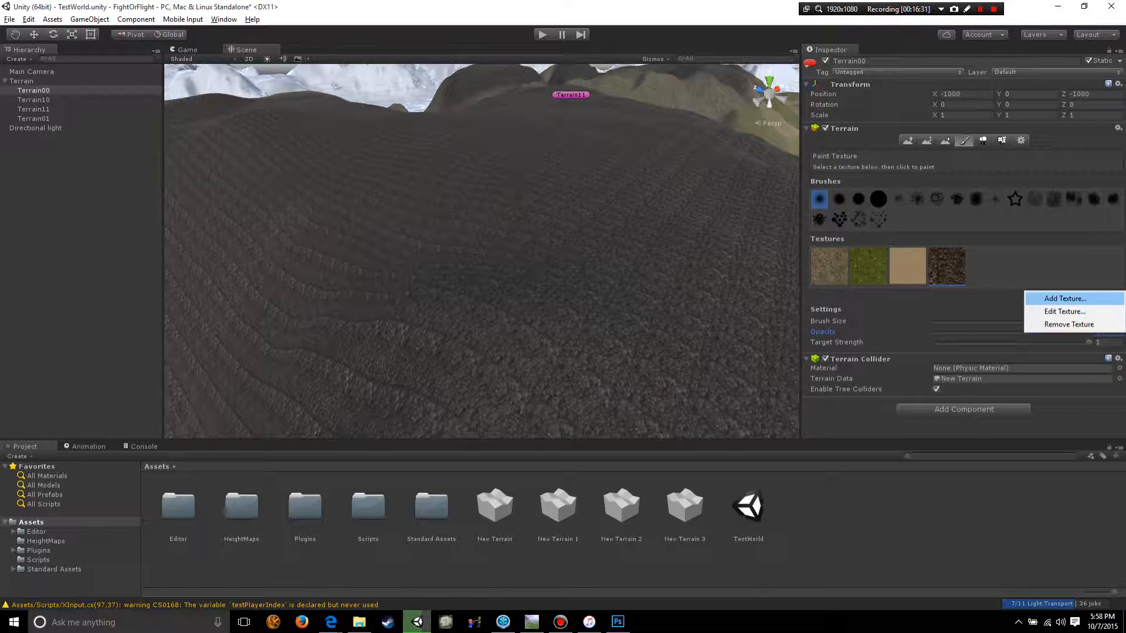
left_click(1064, 311)
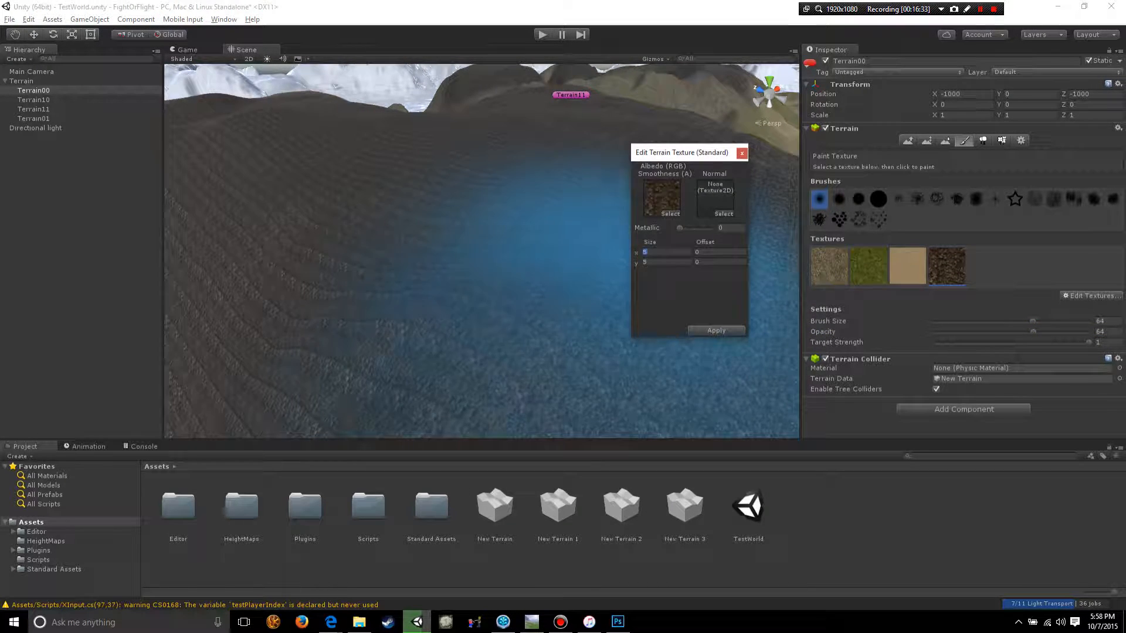
type("50")
key("Tab")
type("50")
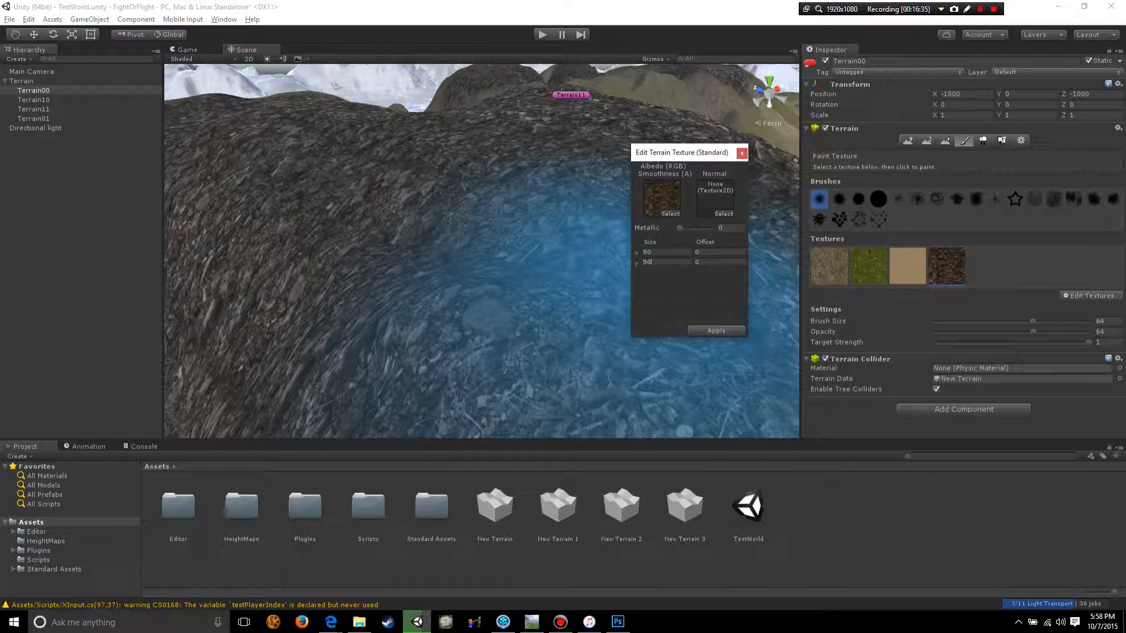
left_click(716, 331)
Step: Reduce the dark rocky texture's tile size to 32 and apply it
scroll(593, 306, "down", 10)
scroll(589, 323, "up", 3)
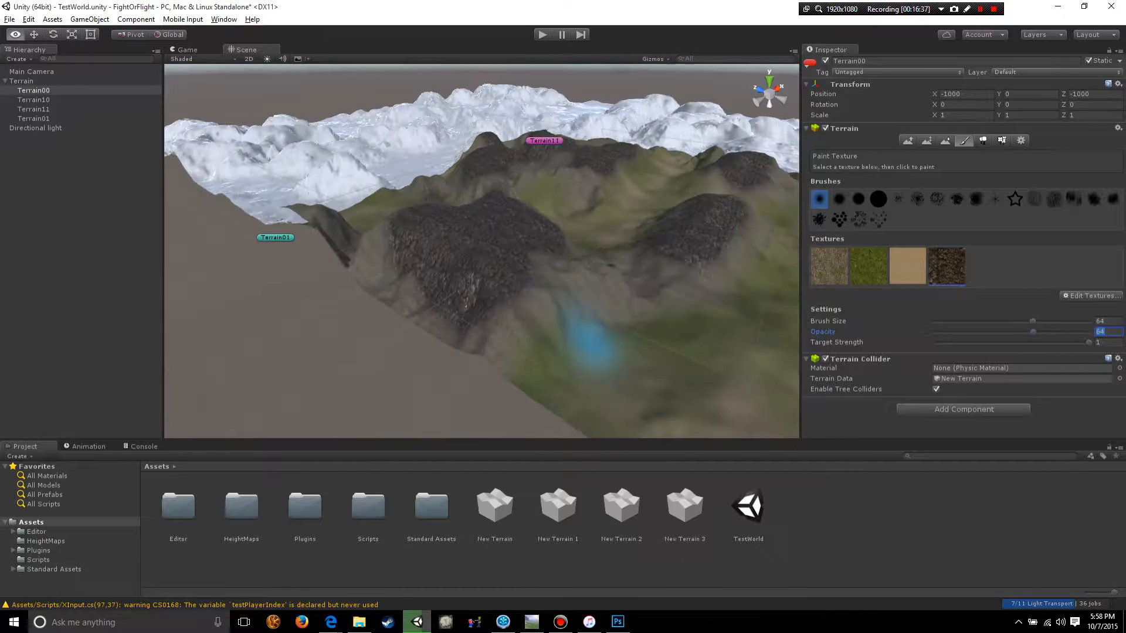
left_click_drag(588, 340, 448, 342, "alt")
scroll(447, 346, "up", 10)
left_click_drag(554, 350, 688, 378, "alt")
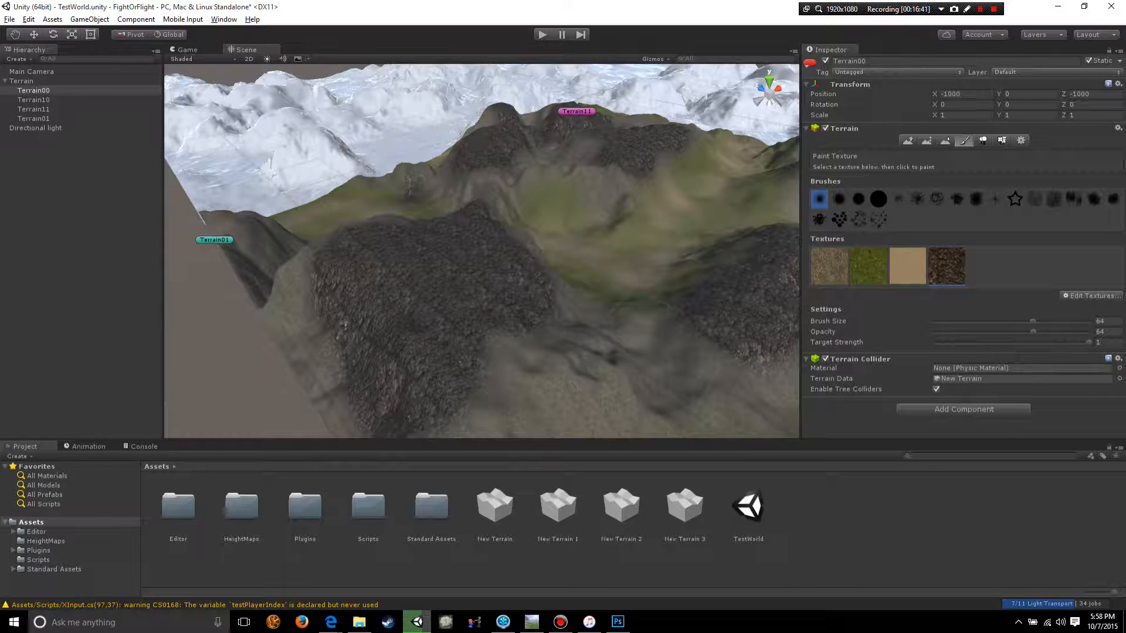
left_click(1090, 295)
left_click(1064, 312)
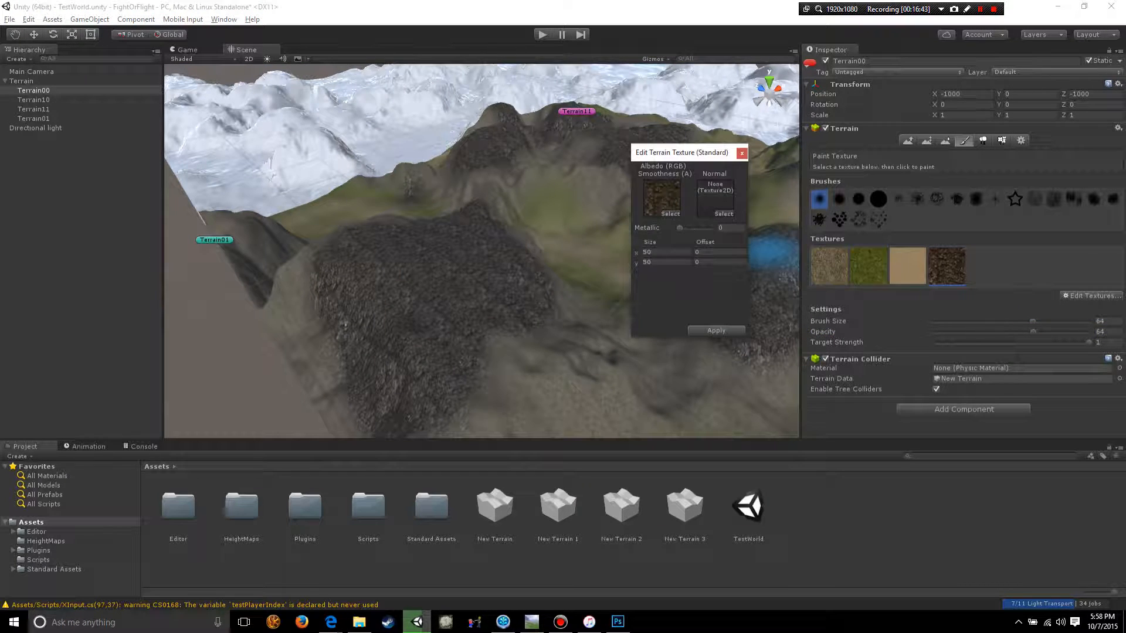
type("32")
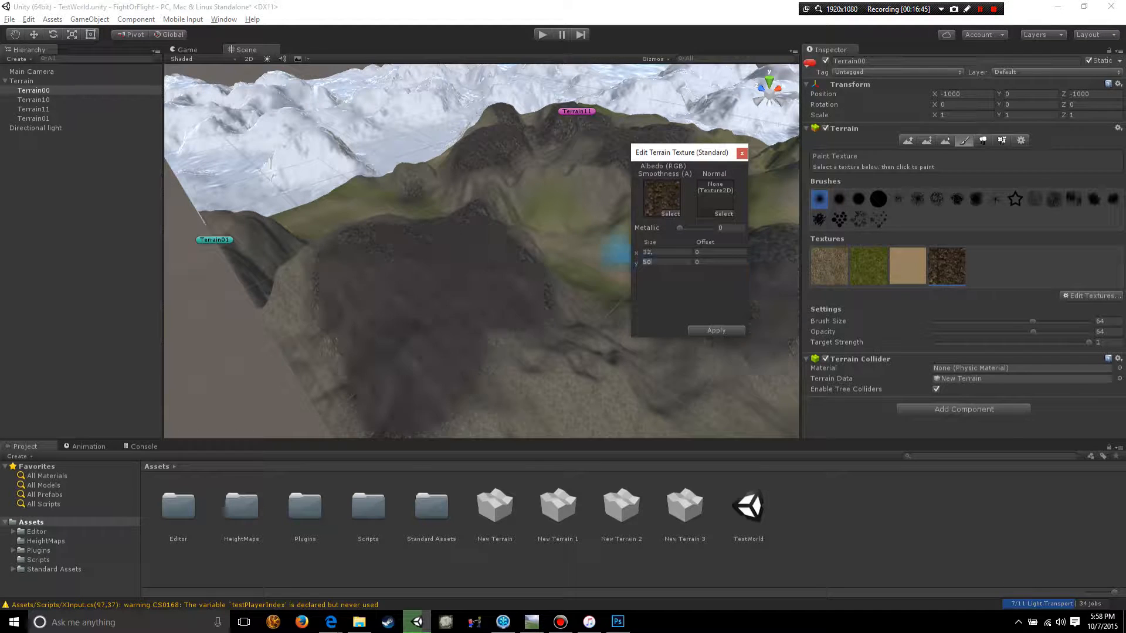
left_click(715, 330)
Step: Lower the opacity to 10 and blend the grey base rock texture over the dark patch on the large edge ridge
scroll(630, 328, "down", 4)
left_click_drag(628, 327, 592, 330, "alt")
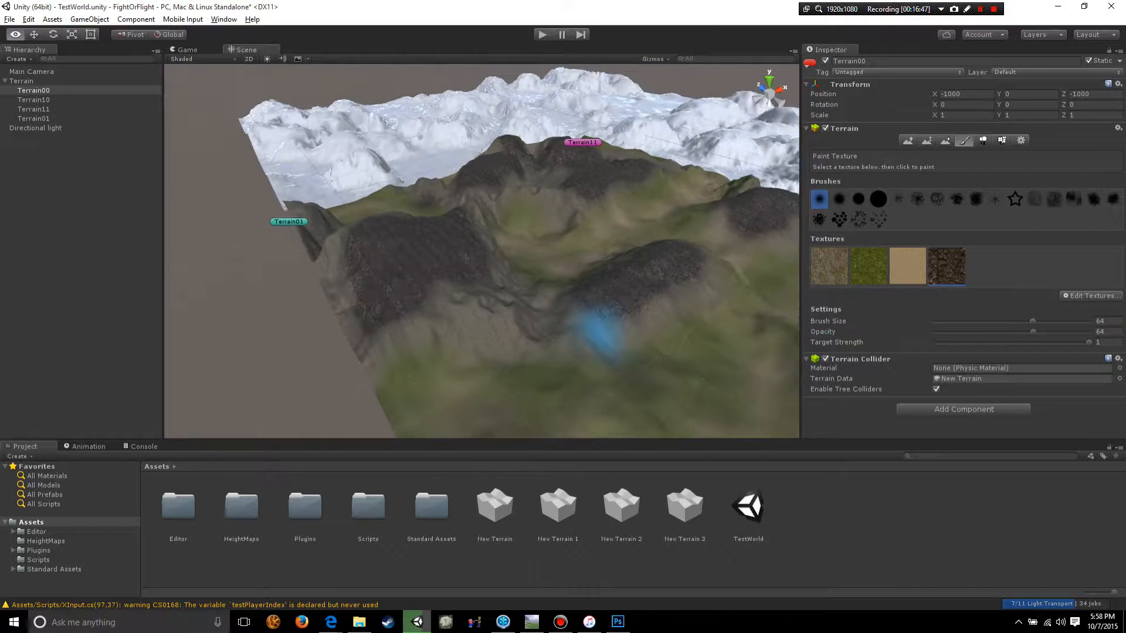
right_click_drag(487, 337, 512, 324)
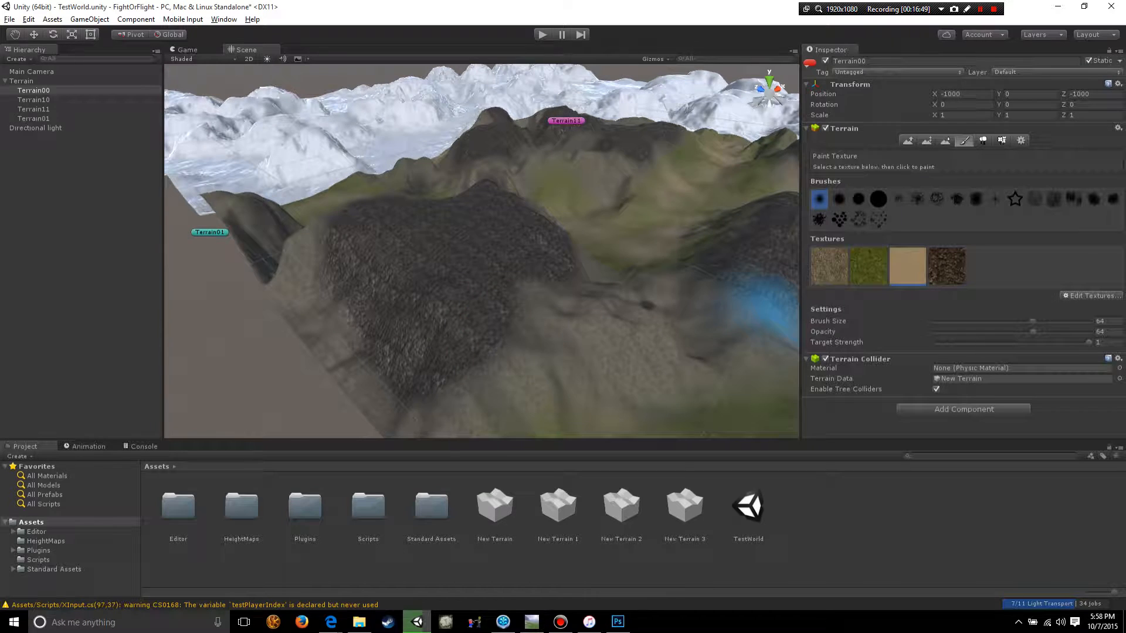
left_click_drag(1032, 331, 990, 331)
mouse_move(573, 270)
left_mouse_down()
mouse_move(500, 351)
mouse_move(645, 346)
mouse_move(706, 321)
left_mouse_up()
left_click(828, 266)
left_click_drag(445, 387, 563, 389, "alt")
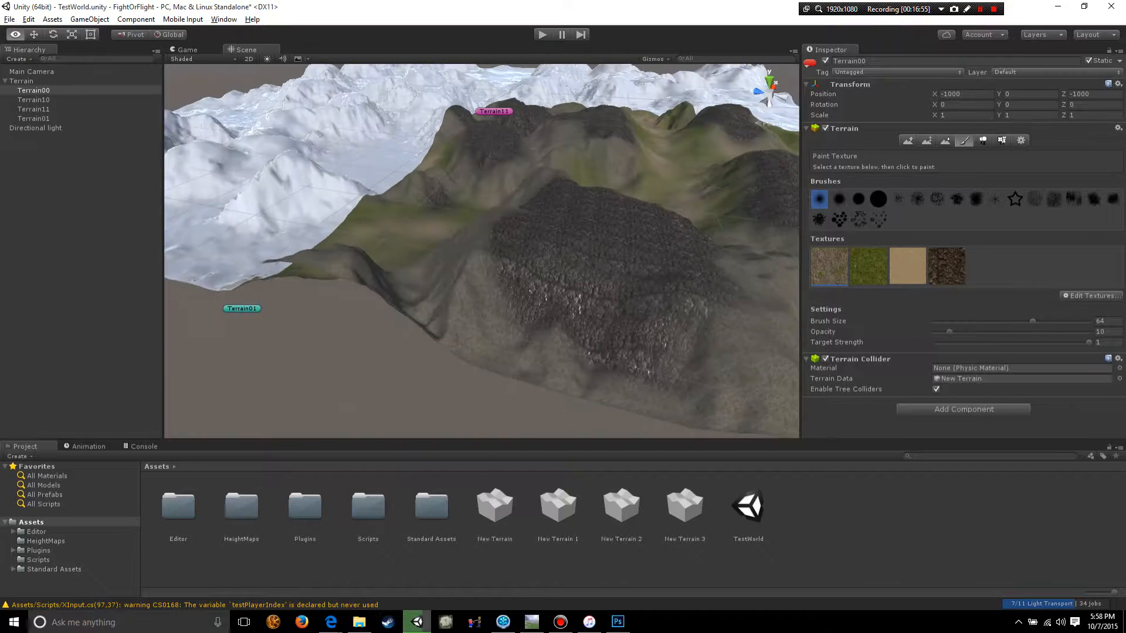
mouse_move(666, 346)
left_mouse_down()
mouse_move(540, 339)
mouse_move(621, 391)
left_mouse_up()
mouse_move(621, 391)
left_mouse_down()
mouse_move(540, 294)
mouse_move(674, 294)
mouse_move(607, 198)
left_mouse_up()
Step: Soften the dark rock edges on the ridges near the Terrain11 corner with the grey rock texture
mouse_move(545, 264)
left_mouse_down("alt")
mouse_move(525, 271)
mouse_move(450, 241)
mouse_move(513, 216)
left_mouse_up("alt")
mouse_move(513, 216)
left_mouse_down()
mouse_move(540, 219)
mouse_move(452, 258)
mouse_move(565, 183)
mouse_move(287, 226)
mouse_move(417, 223)
left_mouse_up()
mouse_move(416, 223)
left_mouse_down()
mouse_move(483, 239)
mouse_move(550, 229)
mouse_move(527, 277)
mouse_move(352, 357)
mouse_move(523, 322)
mouse_move(477, 382)
mouse_move(530, 344)
mouse_move(406, 283)
mouse_move(688, 332)
left_mouse_up()
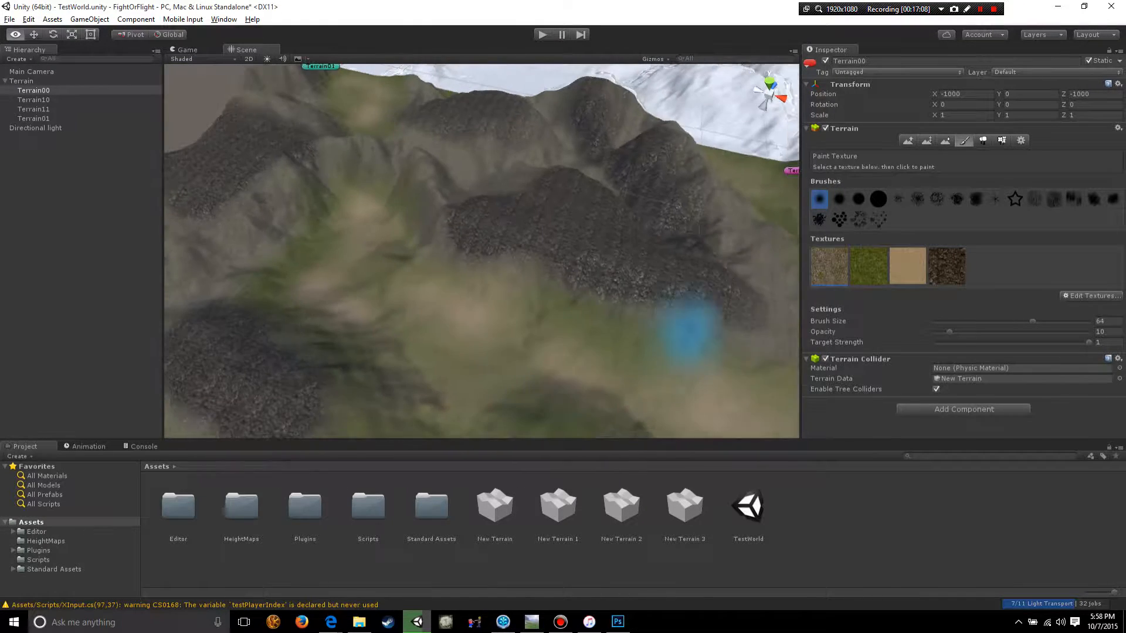
mouse_move(467, 294)
left_mouse_down("alt")
mouse_move(632, 343)
mouse_move(589, 331)
left_mouse_up("alt")
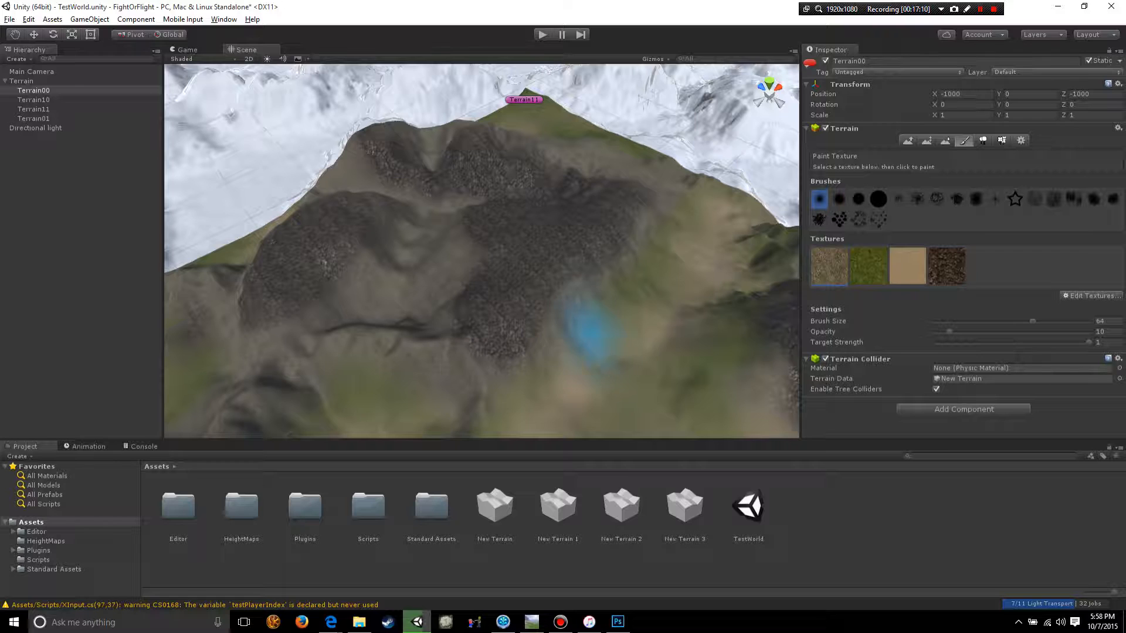
left_click_drag(445, 285, 611, 314, "alt")
left_click_drag(598, 239, 623, 258, "alt")
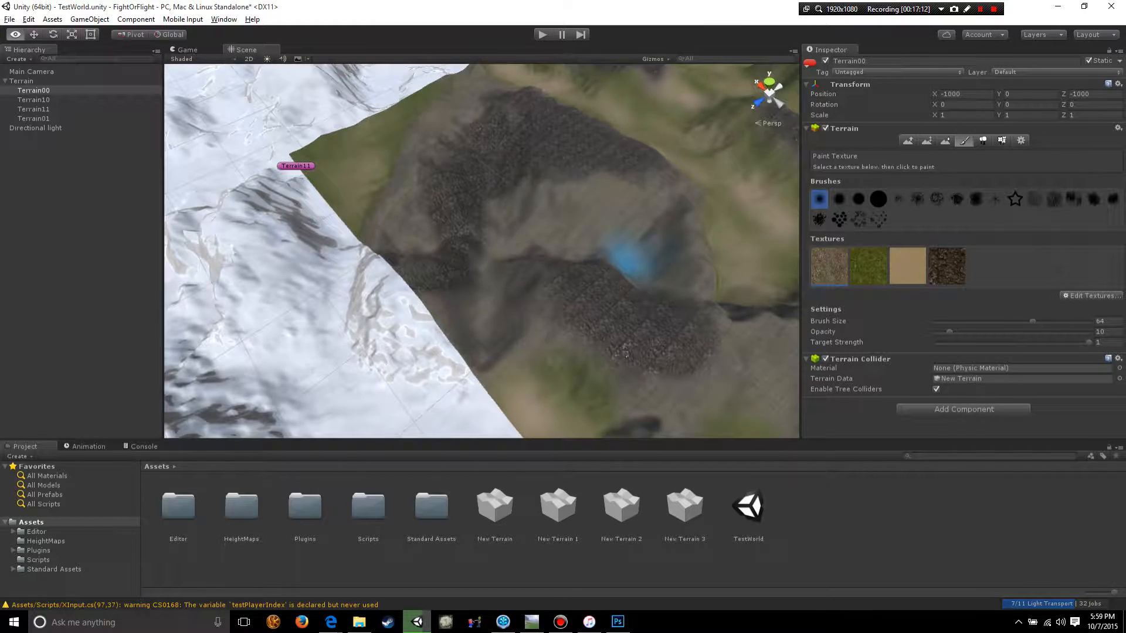
Step: Blend grey rock over the dark patches on the central hills, remaining peaks and outer ridges of Terrain00
mouse_move(452, 274)
left_mouse_down("alt")
mouse_move(465, 259)
mouse_move(403, 201)
mouse_move(460, 226)
mouse_move(349, 203)
left_mouse_up("alt")
left_click_drag(477, 182, 616, 289, "alt")
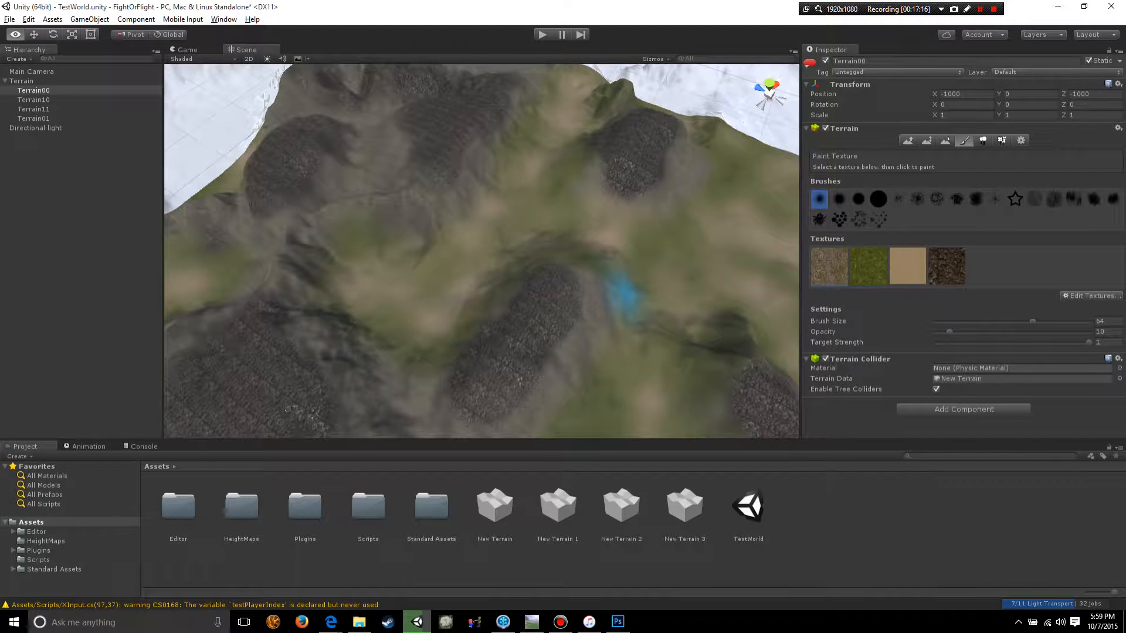
mouse_move(704, 117)
left_mouse_down("alt")
mouse_move(377, 176)
mouse_move(478, 293)
mouse_move(498, 247)
mouse_move(337, 322)
left_mouse_up("alt")
mouse_move(343, 285)
left_mouse_down("alt")
mouse_move(558, 343)
mouse_move(528, 378)
left_mouse_up("alt")
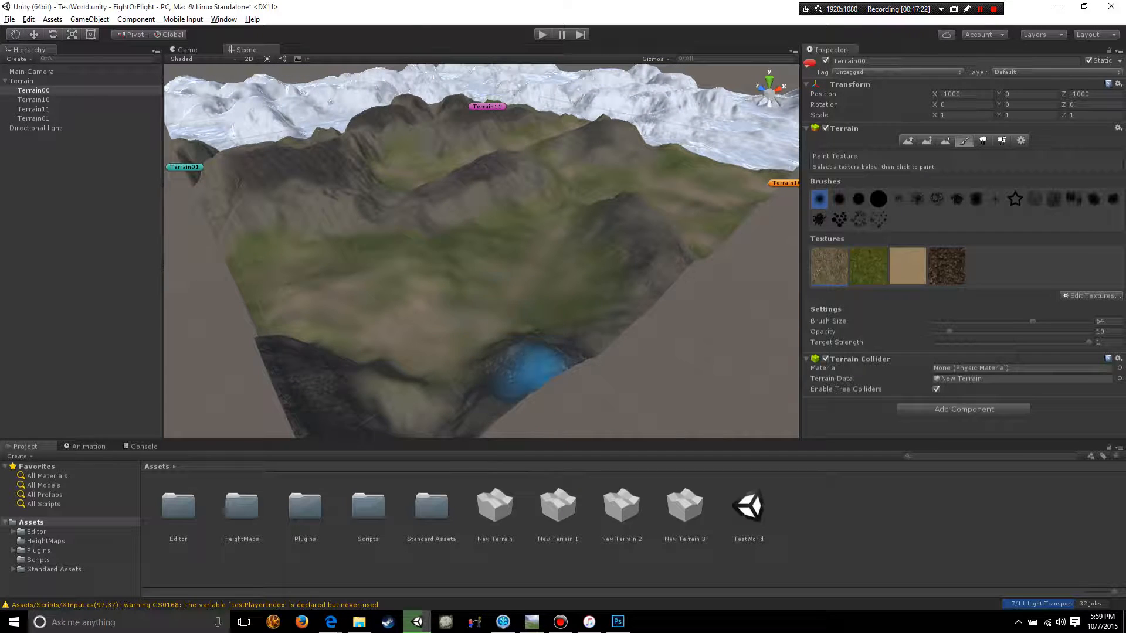
left_click_drag(305, 378, 434, 349, "alt")
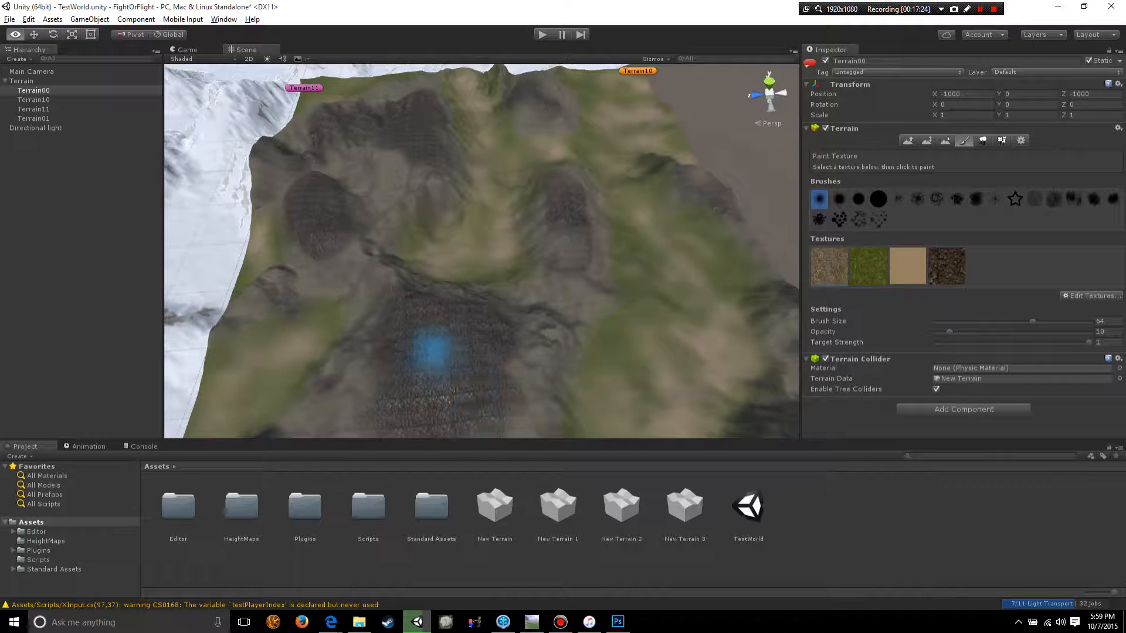
mouse_move(527, 402)
left_mouse_down("alt")
mouse_move(402, 251)
mouse_move(472, 271)
mouse_move(577, 378)
left_mouse_up("alt")
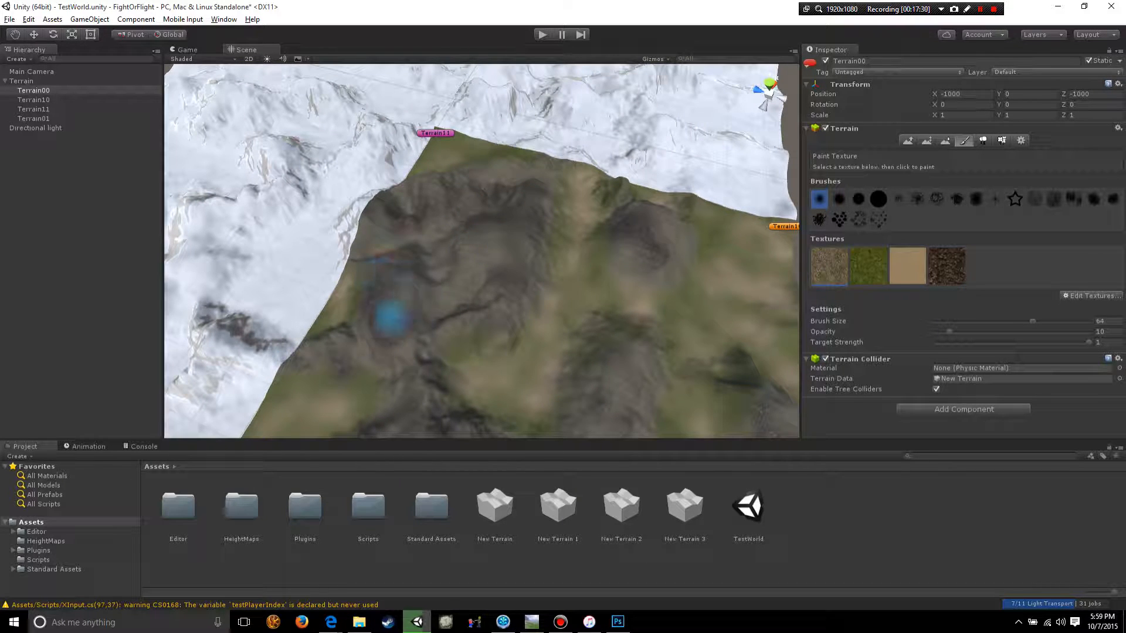
Step: Save the scene and view the whole textured Terrain00 beside its untextured neighbours
mouse_move(628, 238)
left_mouse_down("alt")
mouse_move(640, 337)
mouse_move(448, 201)
mouse_move(459, 269)
mouse_move(600, 252)
mouse_move(476, 328)
mouse_move(264, 328)
mouse_move(427, 239)
left_mouse_up("alt")
scroll(459, 269, "down", 5)
scroll(459, 269, "up", 4)
left_click(9, 19)
left_click(38, 62)
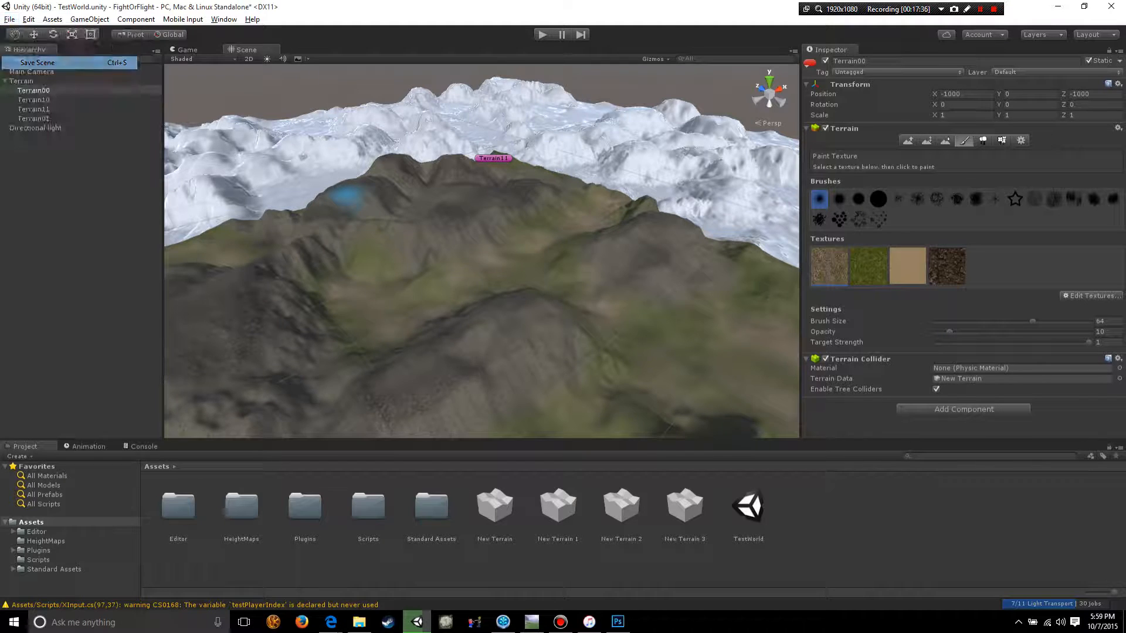
left_click_drag(466, 349, 484, 308, "alt")
scroll(483, 308, "down", 3)
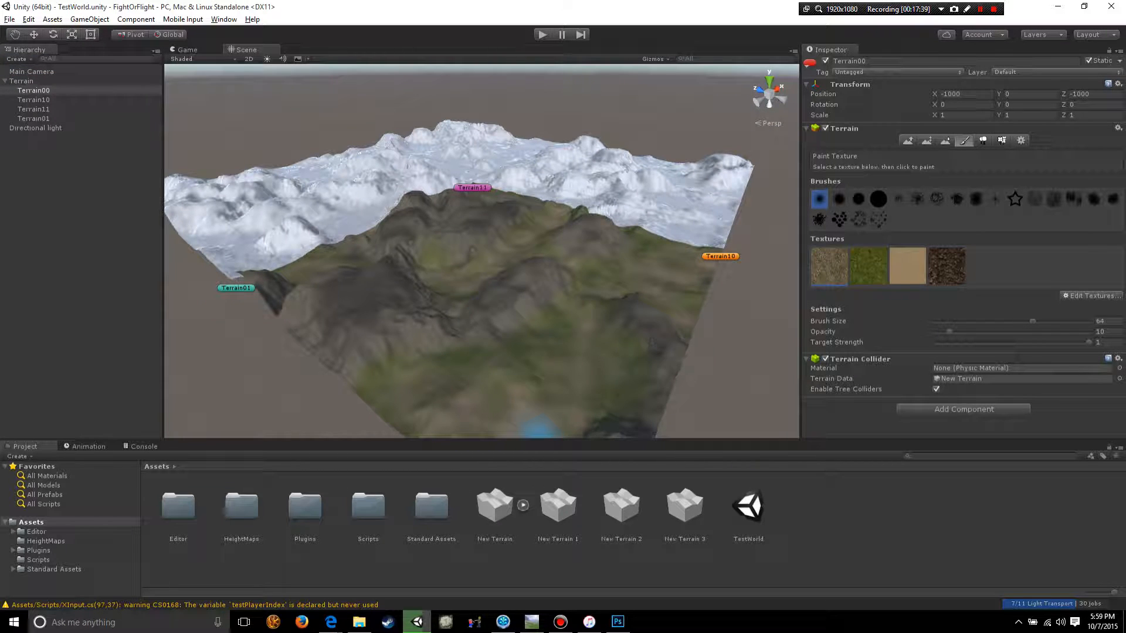
Step: Expand the New Terrain asset and examine its SplatAlpha 0 splat map alongside the painted Terrain00
left_click(494, 505)
left_click(522, 506)
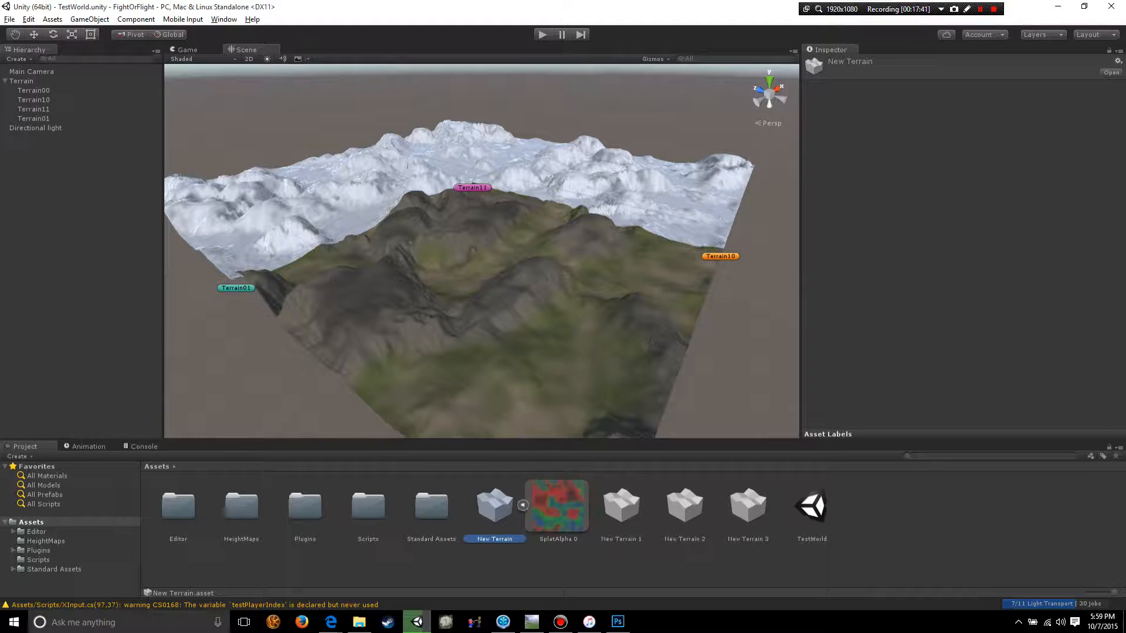
left_click(558, 506)
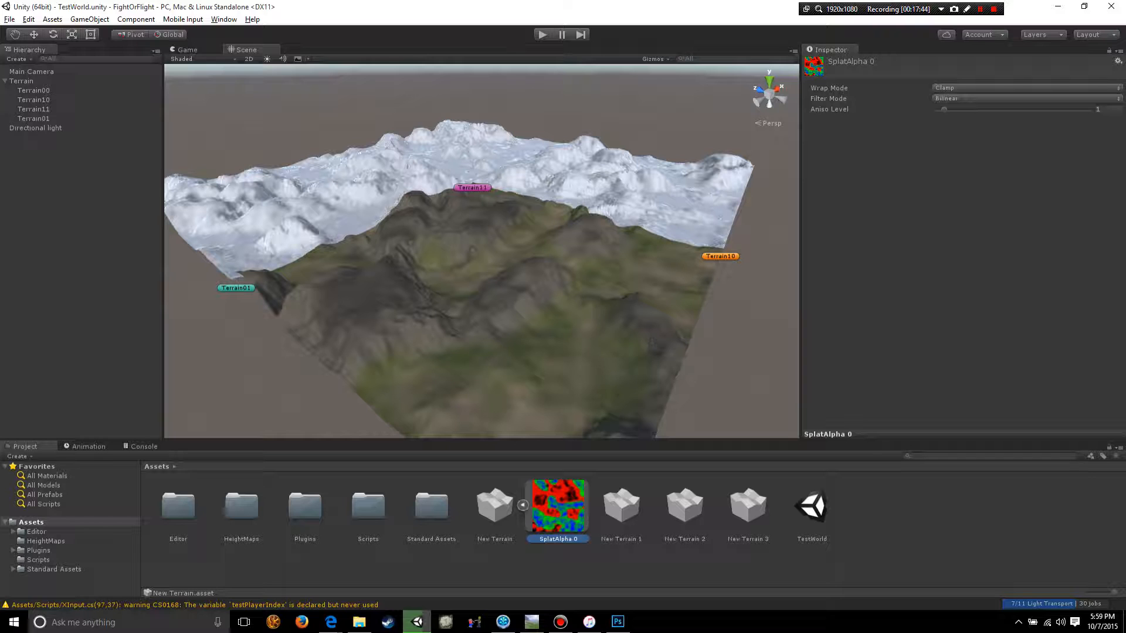
mouse_move(558, 439)
left_mouse_down()
mouse_move(558, 206)
mouse_move(558, 417)
left_mouse_up()
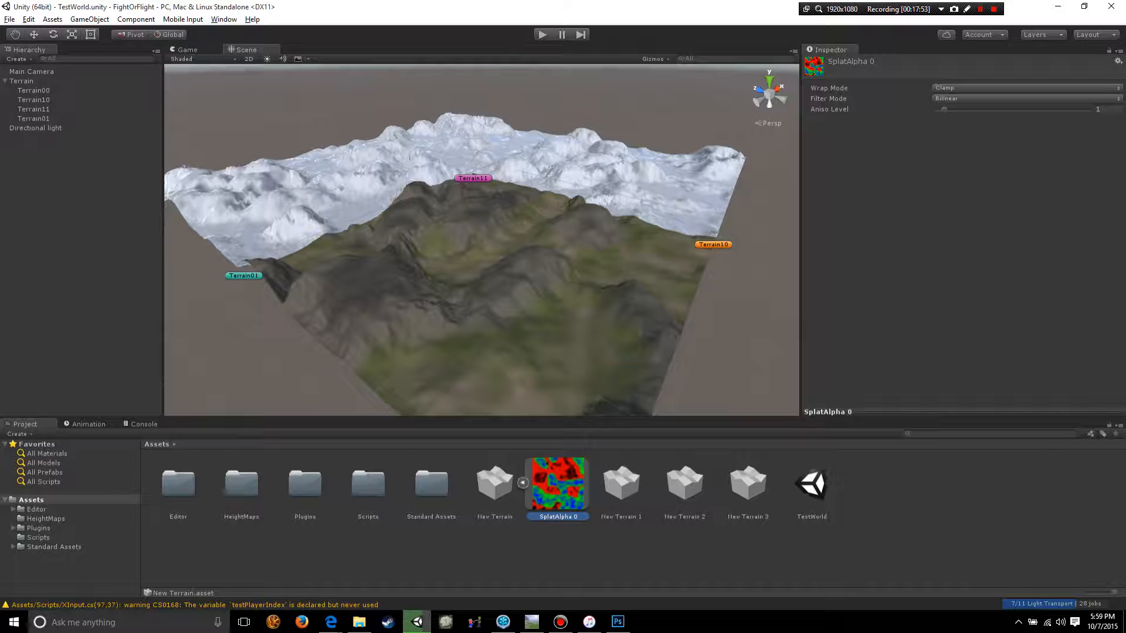
left_click_drag(445, 246, 401, 305, "alt")
left_click_drag(574, 258, 542, 252, "alt")
scroll(434, 262, "up", 3)
scroll(543, 252, "up", 3)
scroll(543, 252, "down", 3)
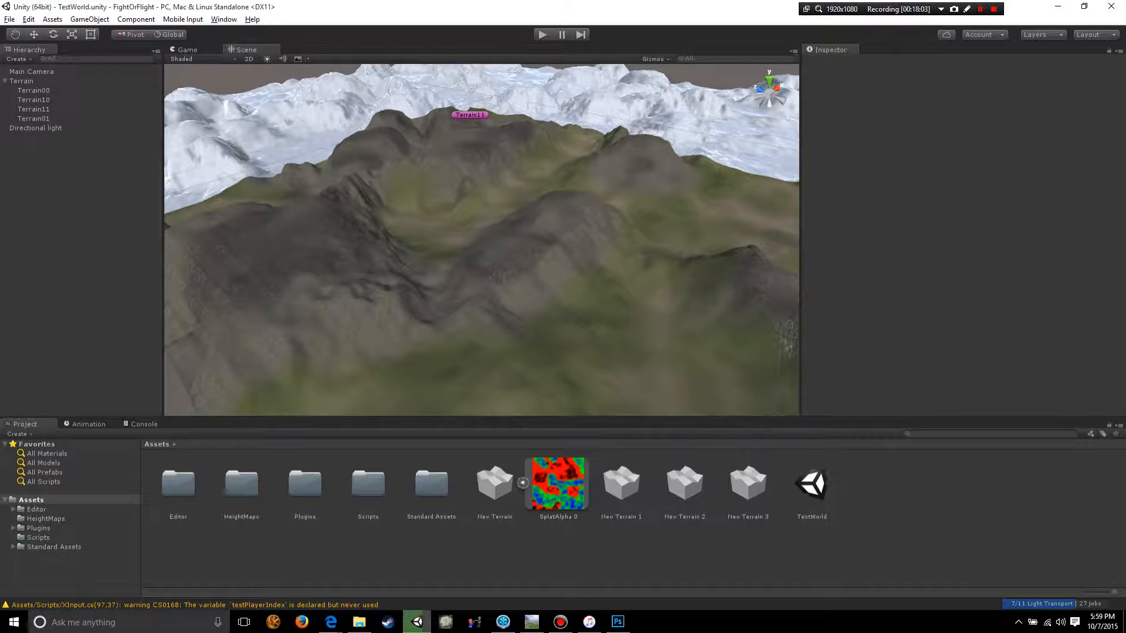
left_click_drag(543, 252, 512, 229, "alt")
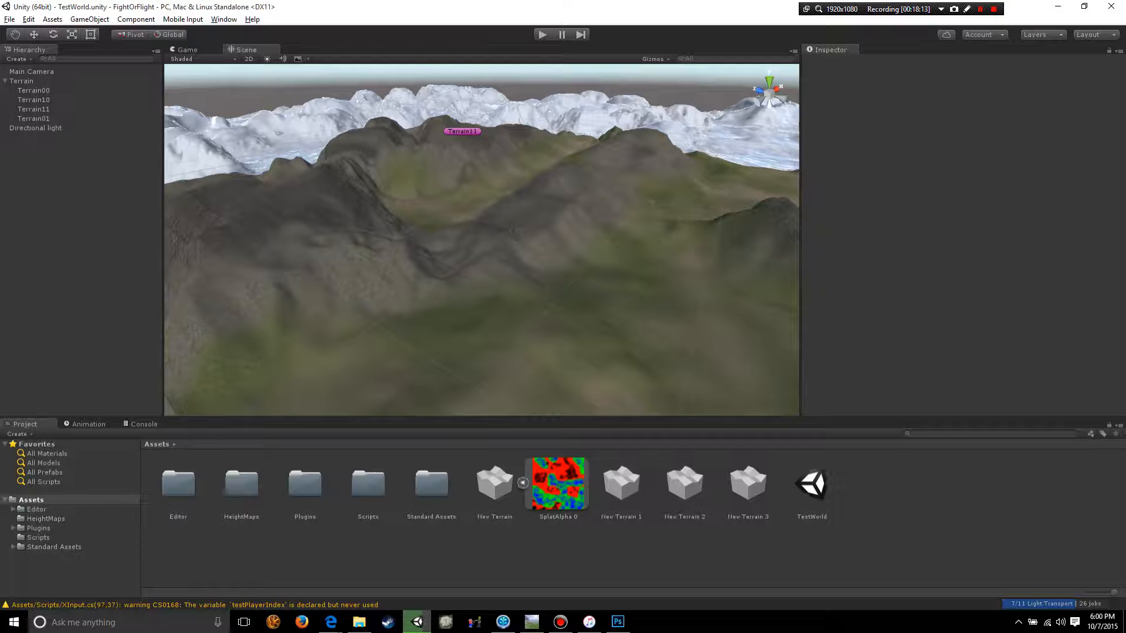
scroll(513, 233, "down", 5)
left_click_drag(514, 233, 484, 245, "alt")
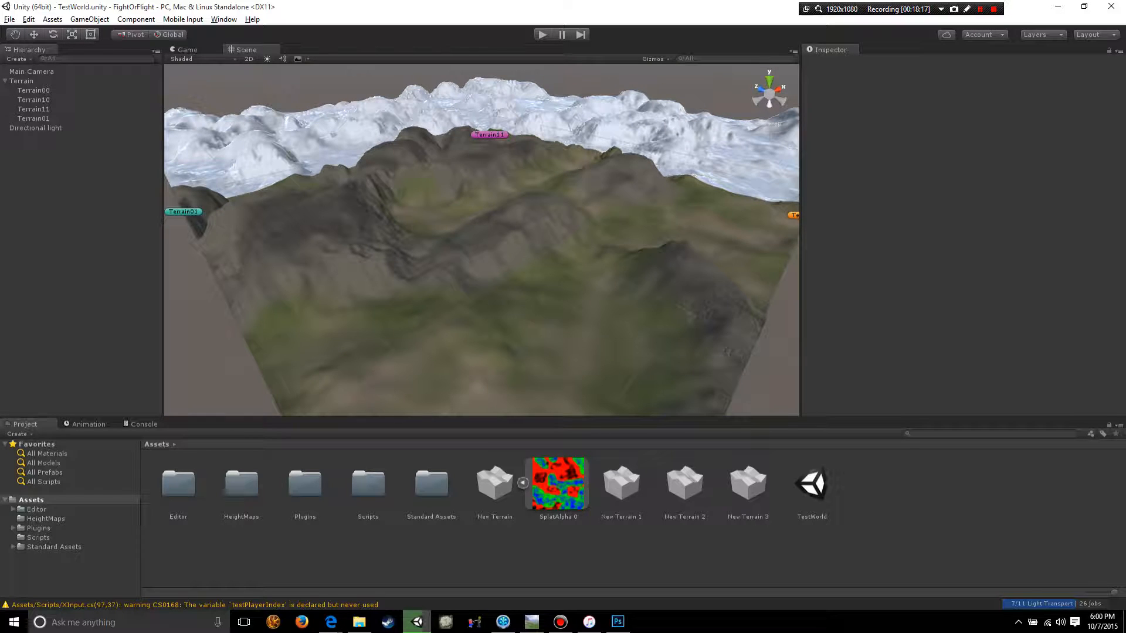
Step: Check the New Terrain 1, New Terrain 2 and New Terrain 3 assets, and collapse New Terrain's sub-assets
left_click(622, 484)
left_click(685, 484)
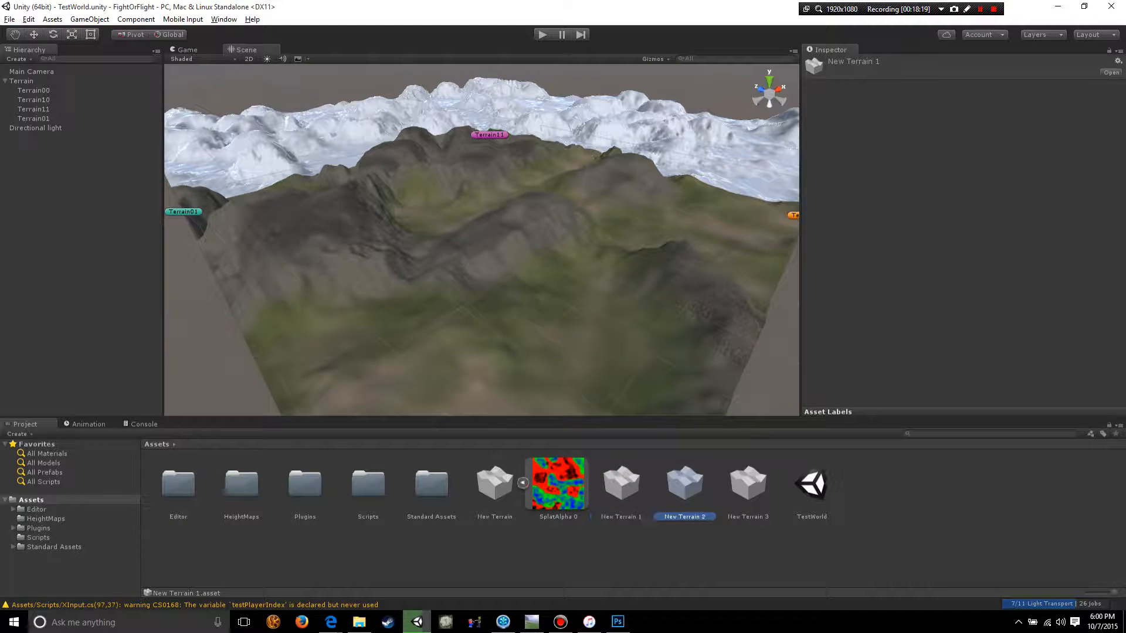
left_click(749, 485)
left_click(523, 483)
Step: Add the Conifer_Desktop prefab as a tree type for Terrain00
mouse_move(499, 232)
left_mouse_down("alt")
mouse_move(548, 253)
mouse_move(499, 256)
left_mouse_up("alt")
scroll(548, 253, "down", 5)
left_click(500, 258)
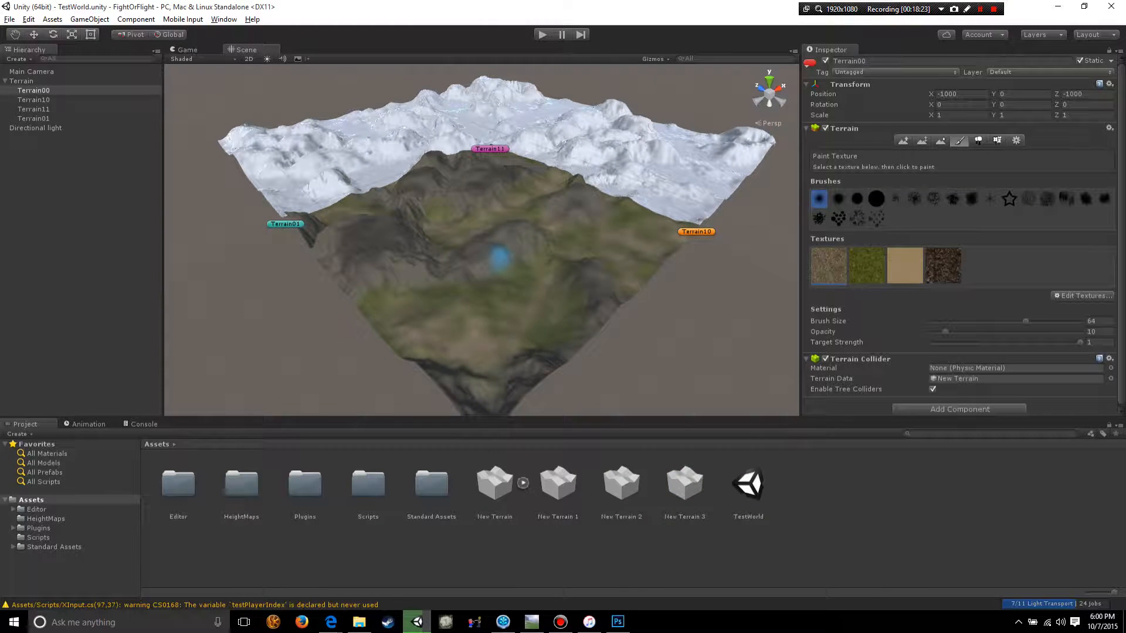
scroll(410, 361, "up", 3)
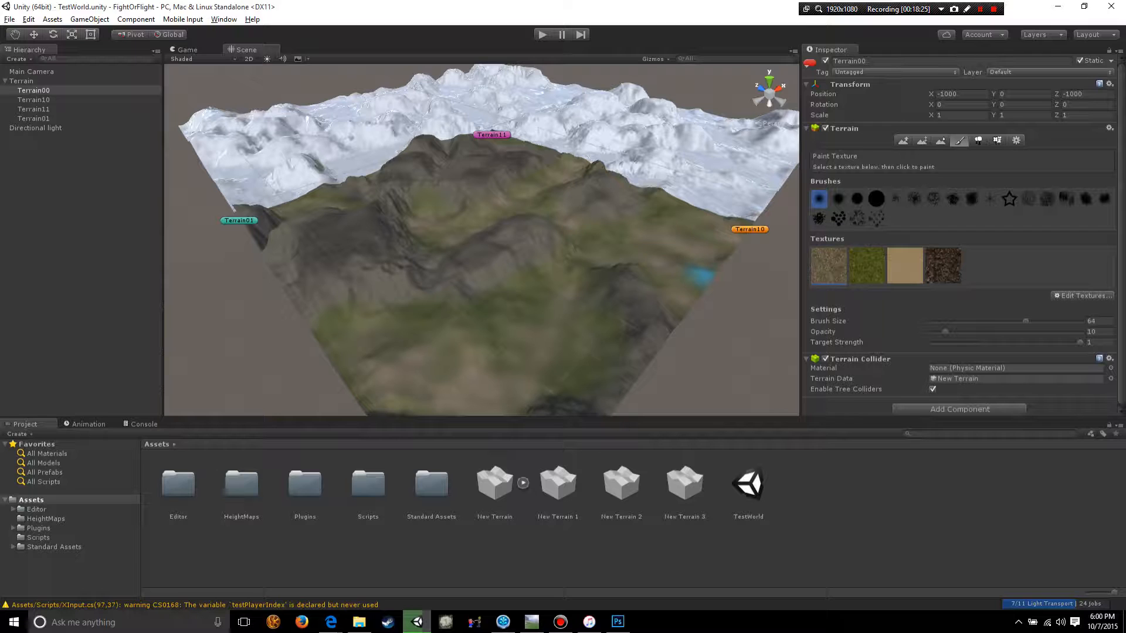
left_click(979, 141)
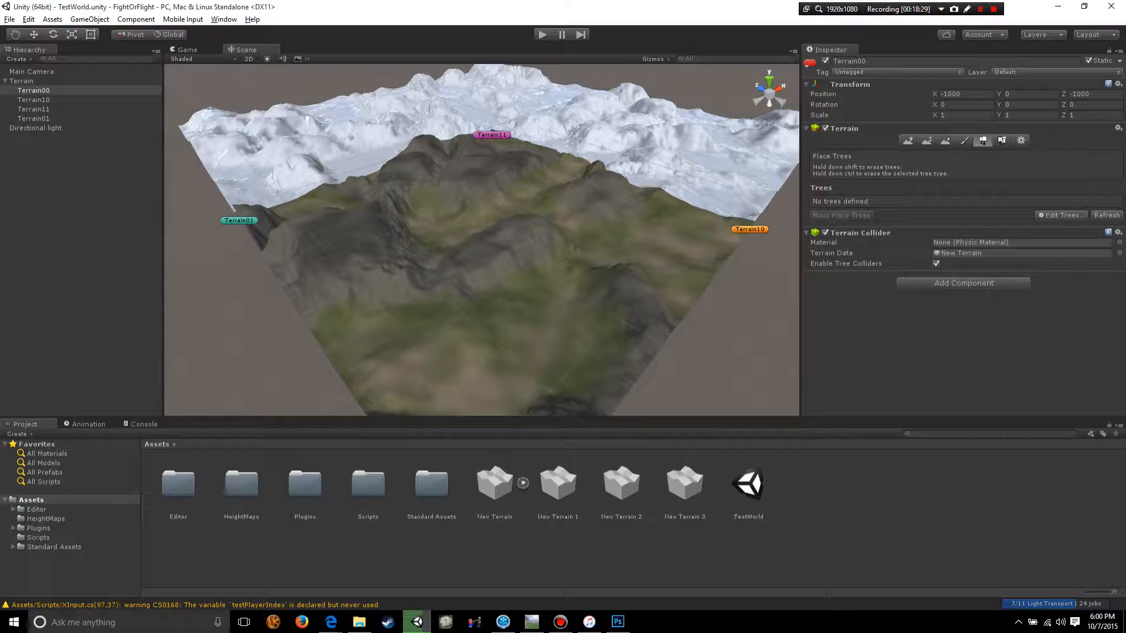
left_click(1061, 215)
left_click(1055, 223)
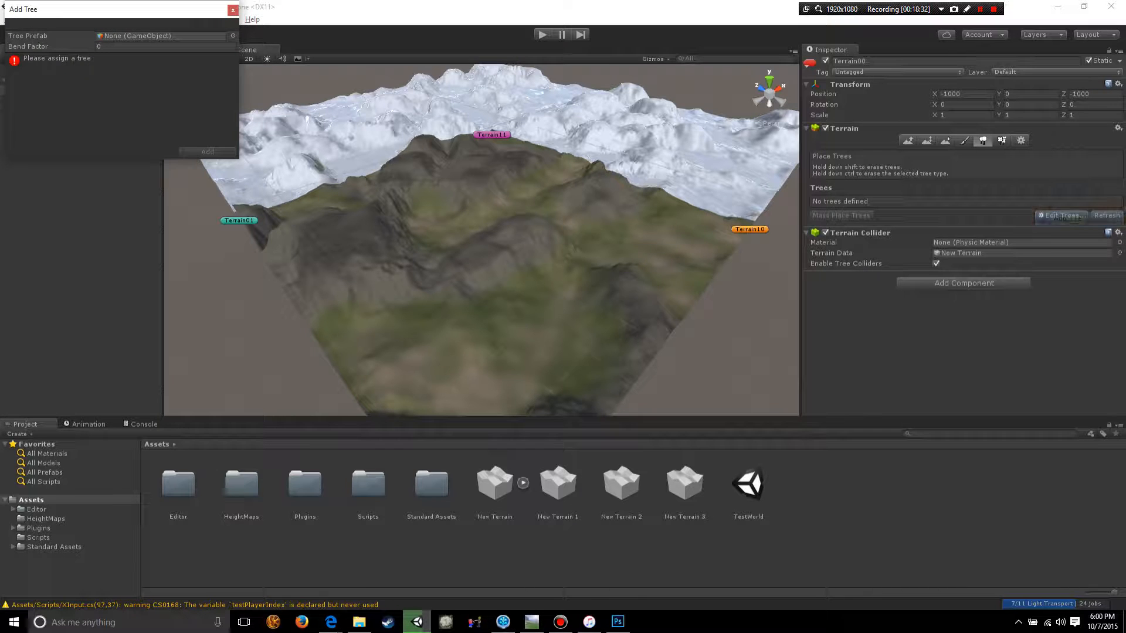
left_click_drag(118, 9, 236, 71)
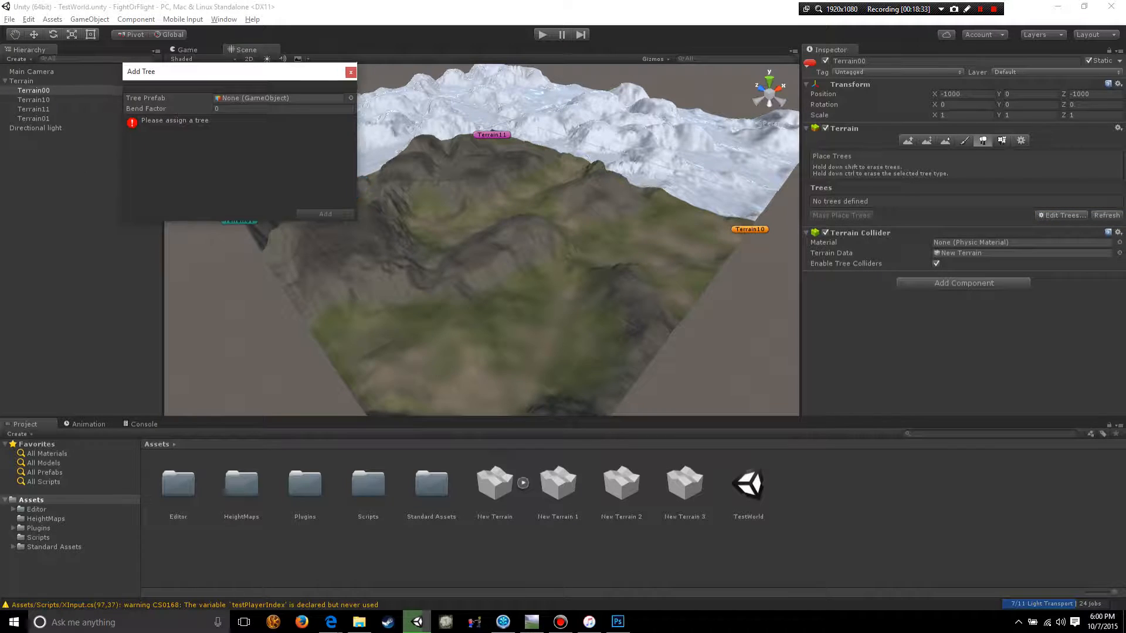
left_click(350, 98)
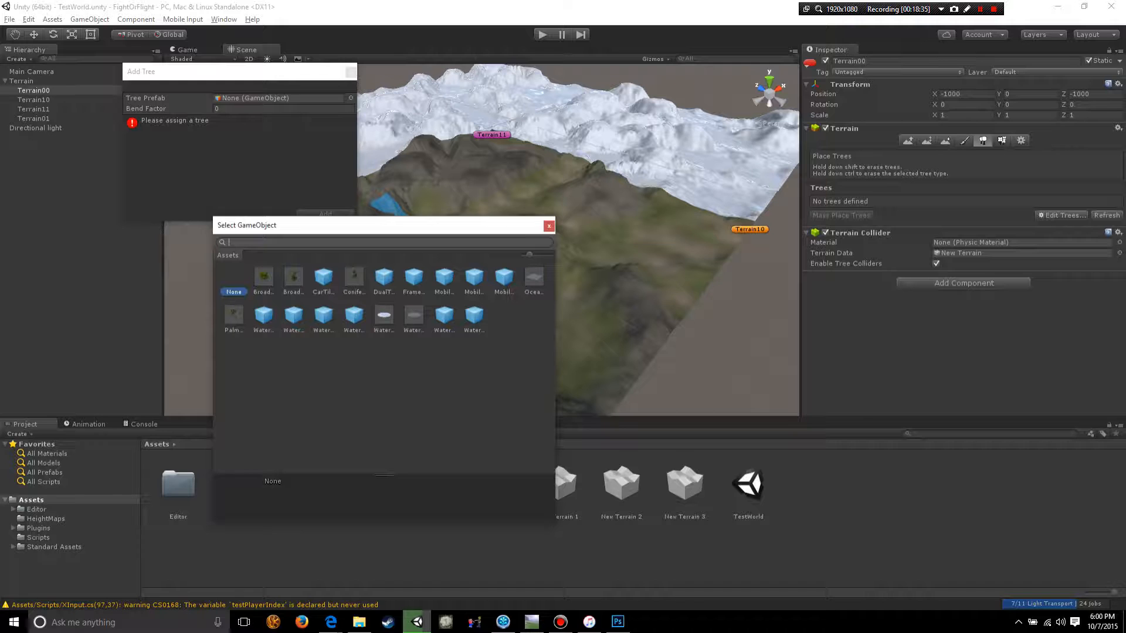
left_click_drag(364, 225, 653, 252)
mouse_move(820, 281)
left_mouse_down()
mouse_move(842, 281)
mouse_move(830, 281)
left_mouse_up()
left_click(721, 314)
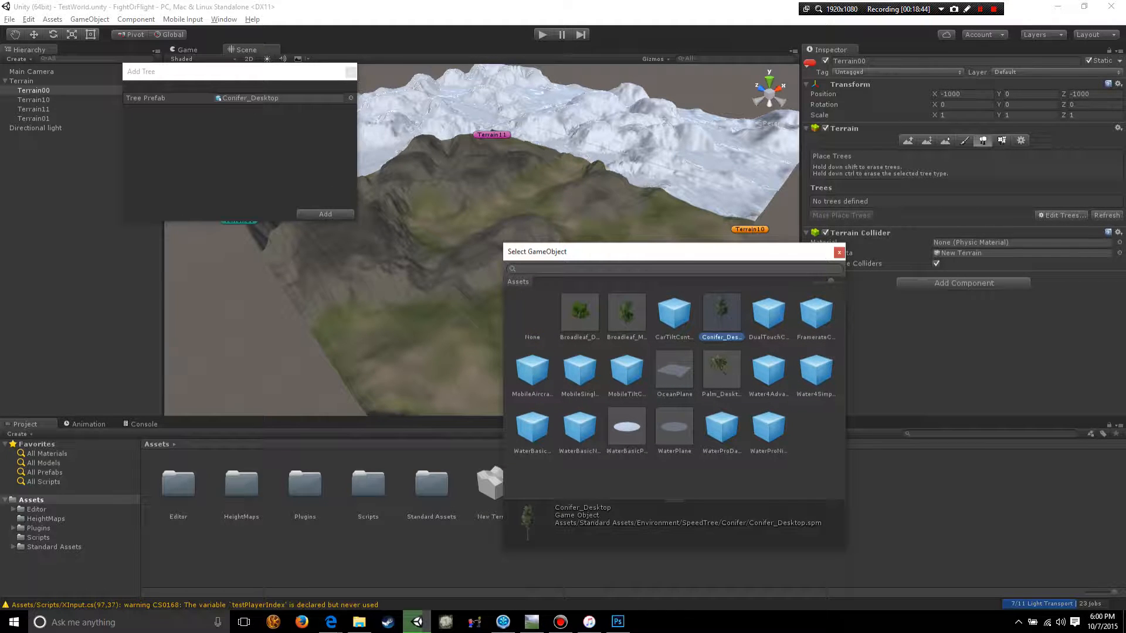
left_click(324, 215)
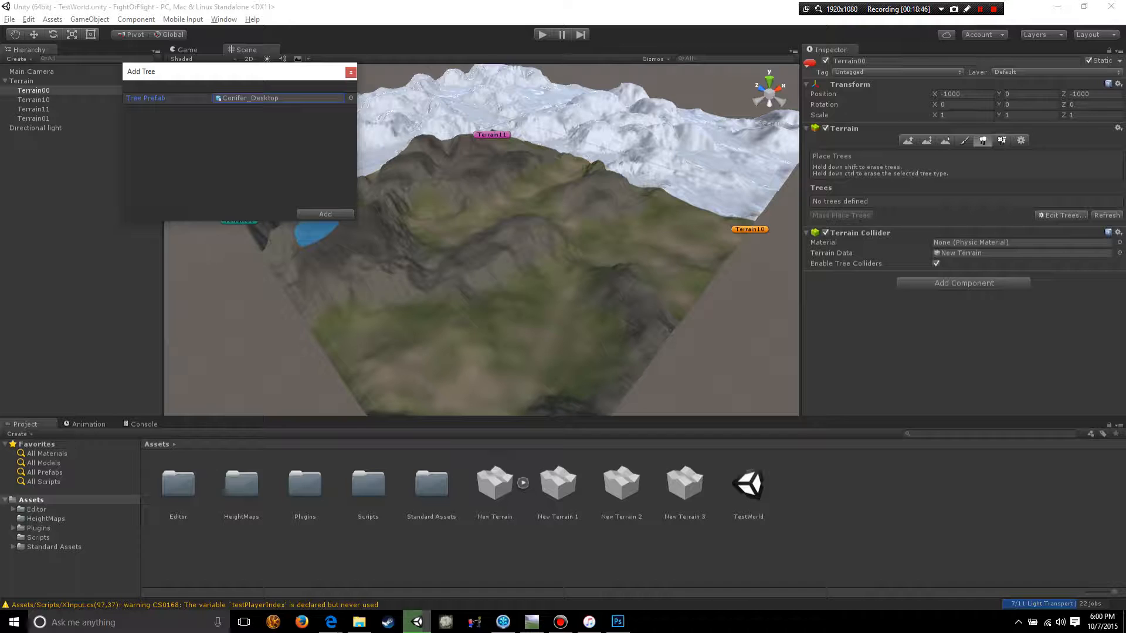
Step: Add the Broadleaf_Mobile prefab as a second tree type and set the tree density to 50
left_click(1052, 251)
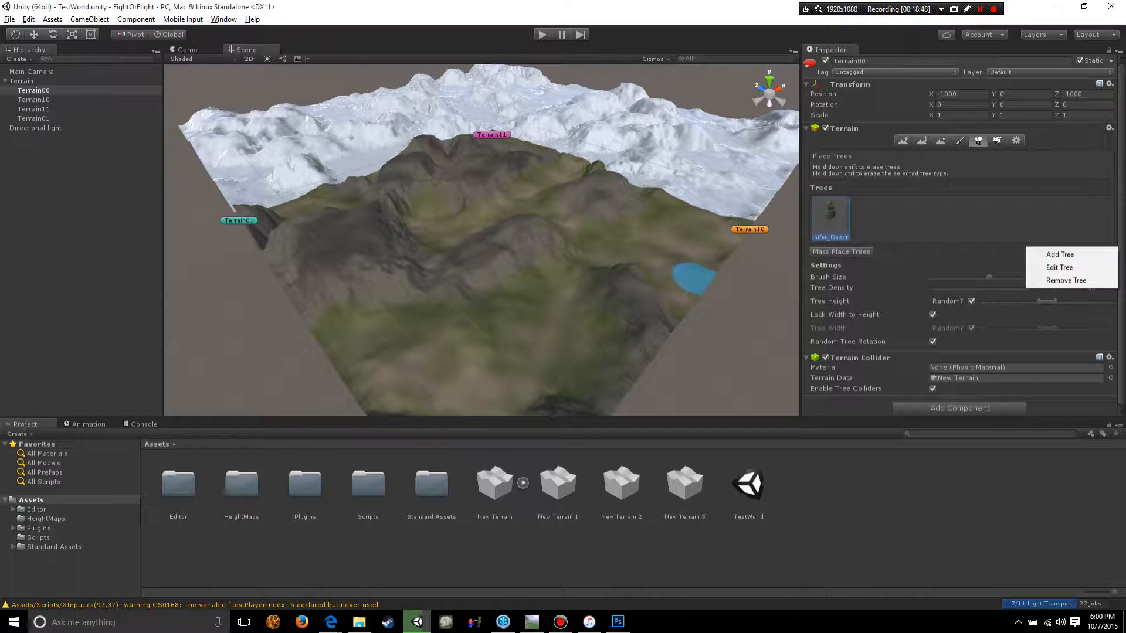
left_click(1049, 254)
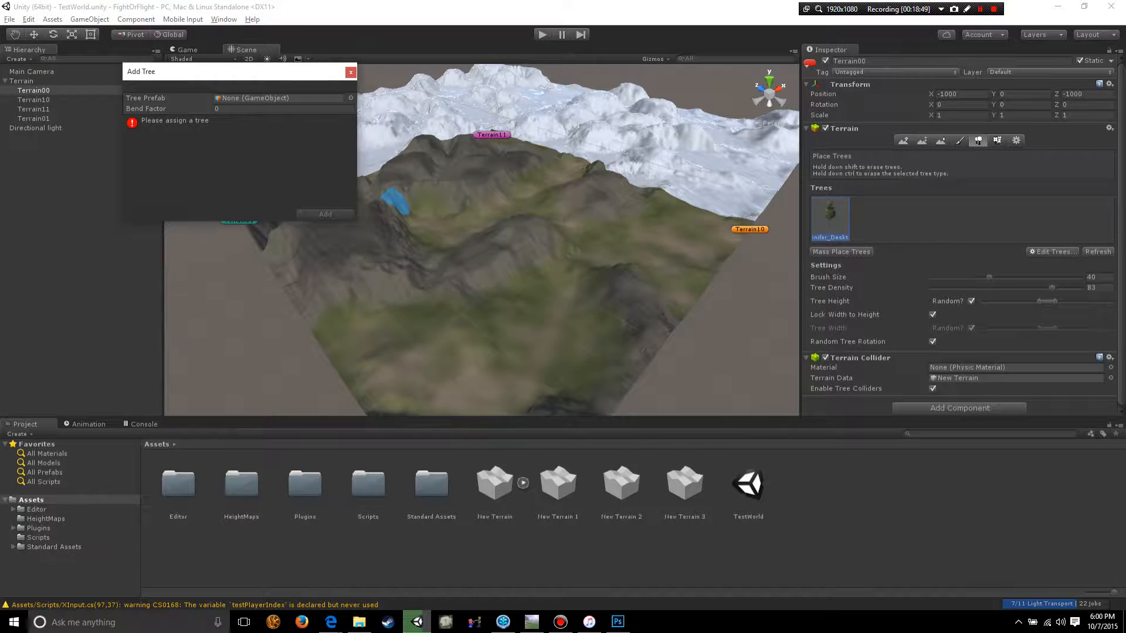
left_click(351, 98)
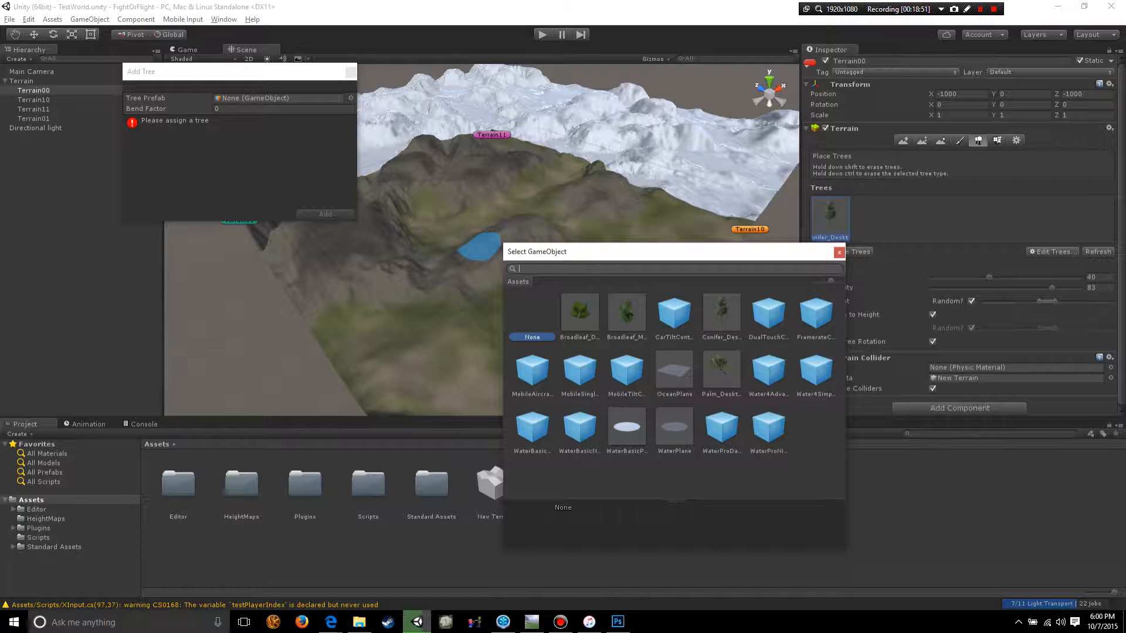
double_click(627, 313)
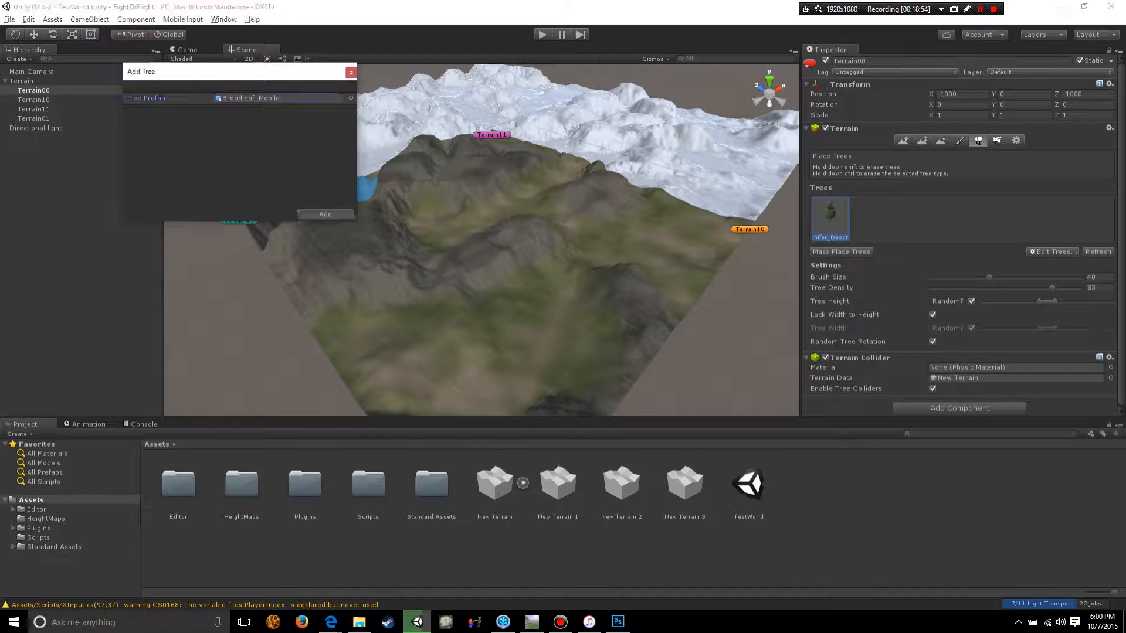
left_click(325, 214)
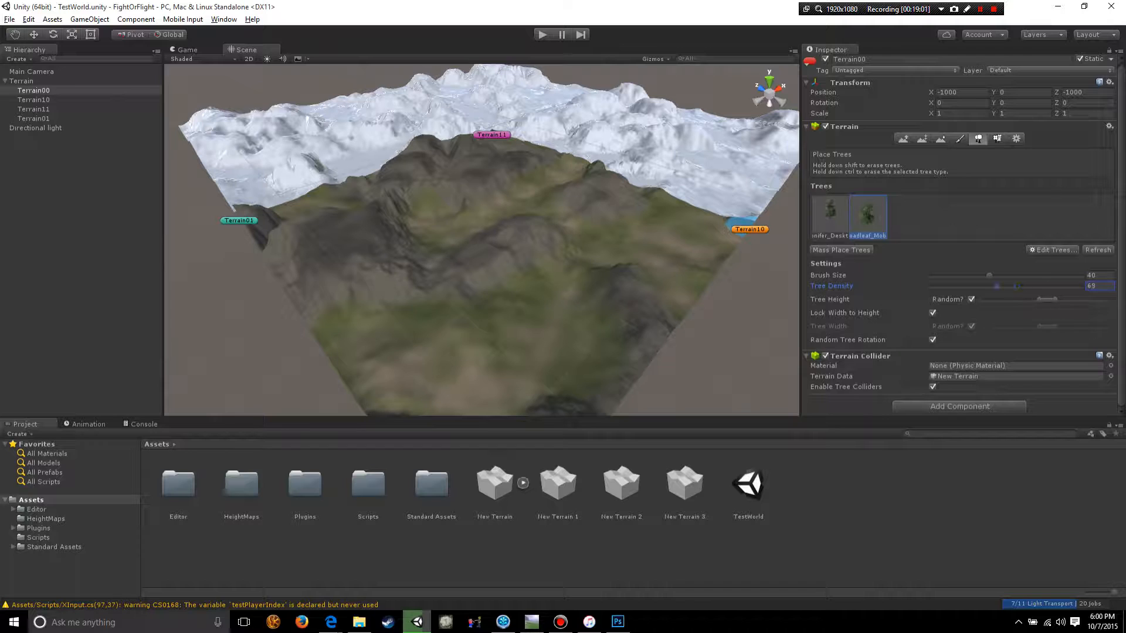
type("50")
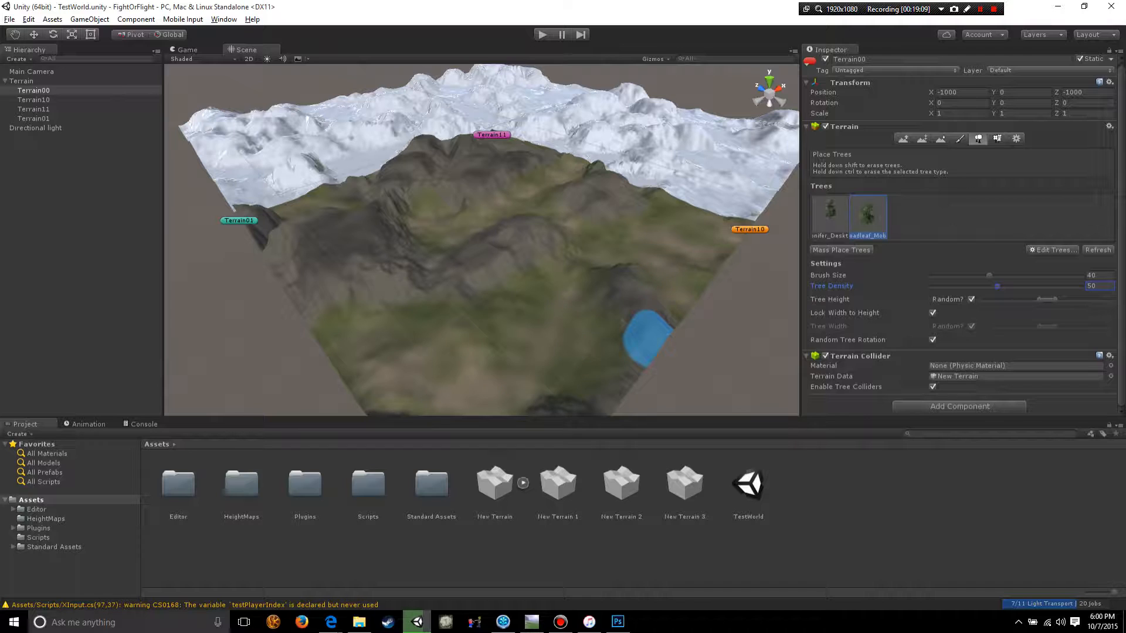
Step: Mass place 10000 trees across Terrain00 with Keep Existing Trees enabled
left_click(830, 216)
left_click(841, 250)
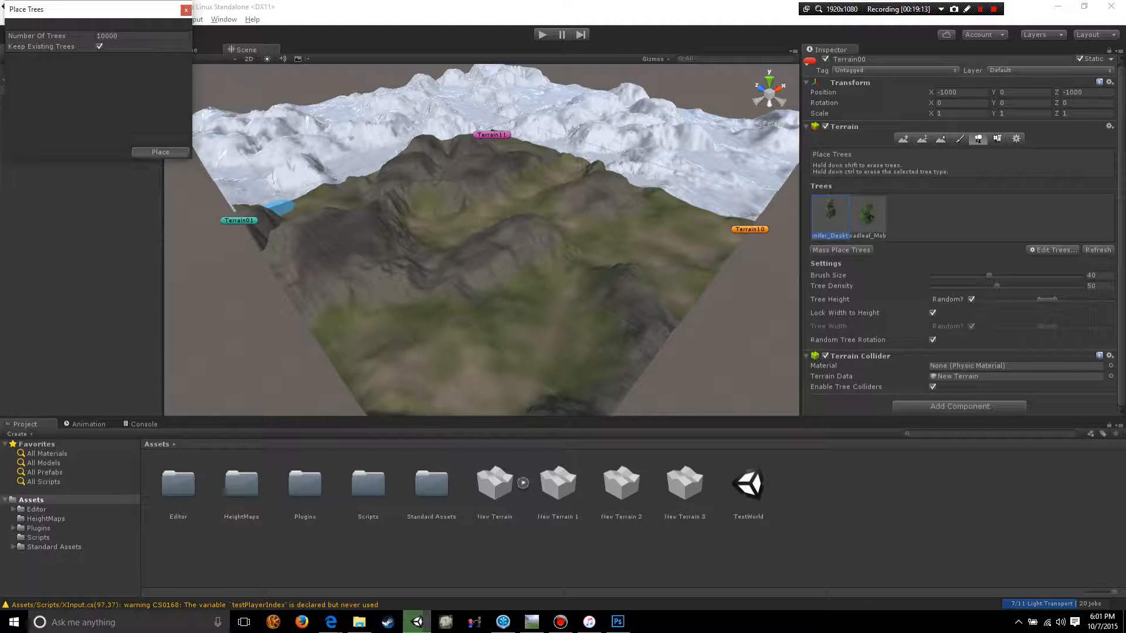
left_click(160, 152)
Step: Examine how densely the mass-placed trees cover Terrain00's valleys and ridges
left_click_drag(554, 308, 500, 296, "alt")
scroll(499, 296, "up", 5)
scroll(499, 296, "up", 2)
scroll(503, 294, "up", 2)
mouse_move(384, 339)
left_mouse_down("alt")
mouse_move(476, 299)
mouse_move(435, 329)
left_mouse_up("alt")
scroll(466, 308, "down", 3)
scroll(440, 326, "down", 8, "alt")
scroll(481, 331, "up", 10, "alt")
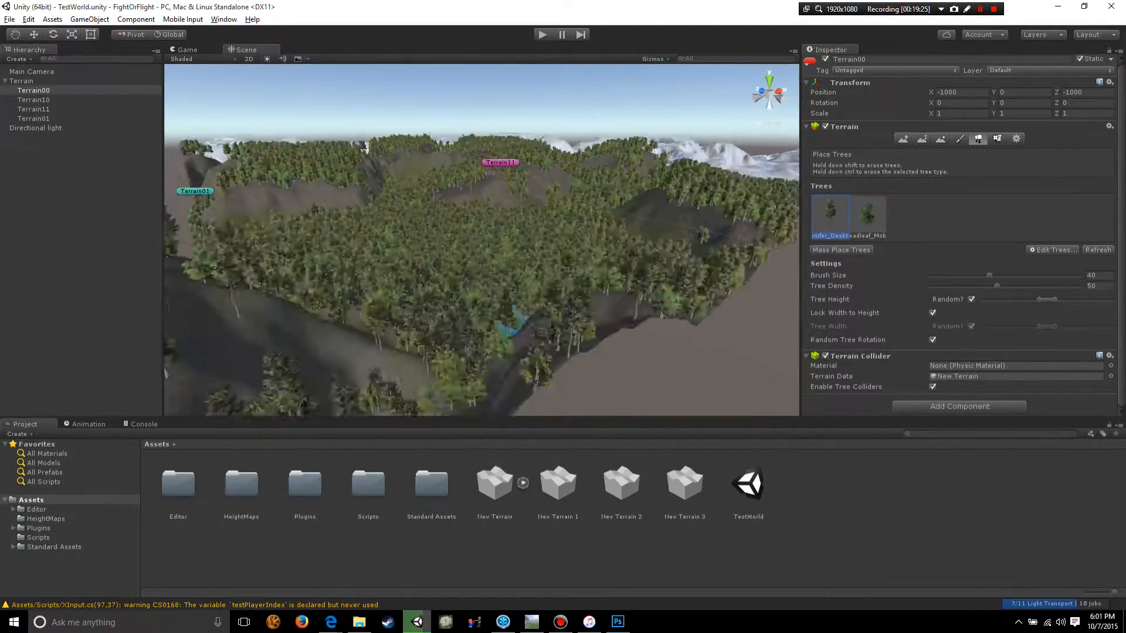
left_click_drag(509, 329, 513, 305, "alt")
scroll(519, 329, "down", 3)
scroll(513, 305, "down", 3)
scroll(482, 239, "down", 2)
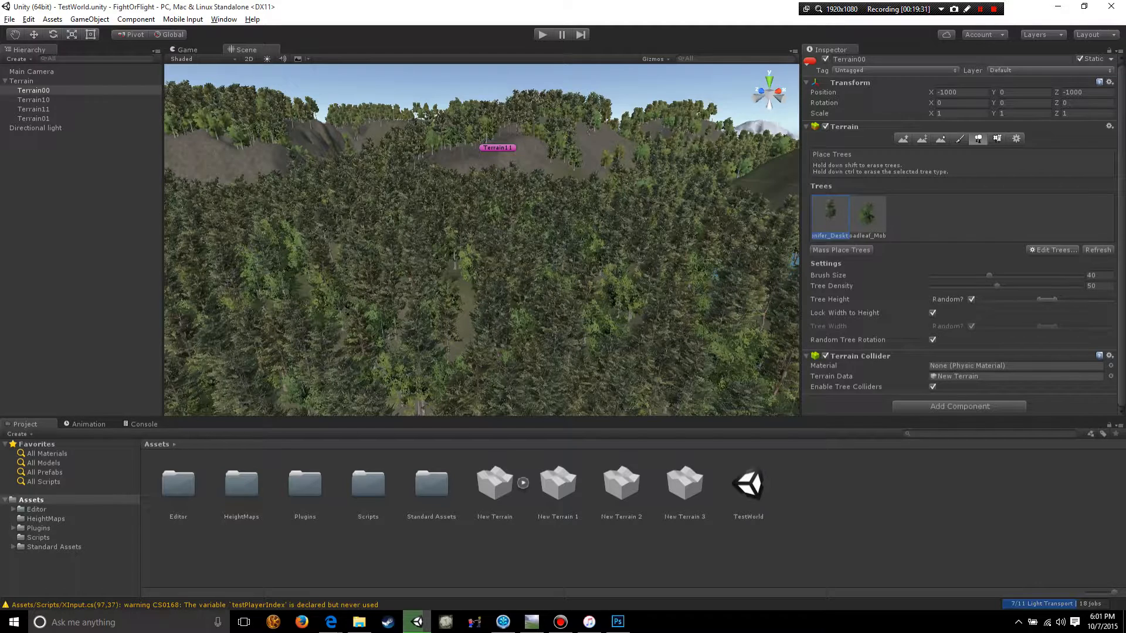
Step: Mass place 4000 trees on Terrain00 with Keep Existing Trees disabled, replacing the current forest
left_click(842, 250)
left_click(130, 36)
type("4000")
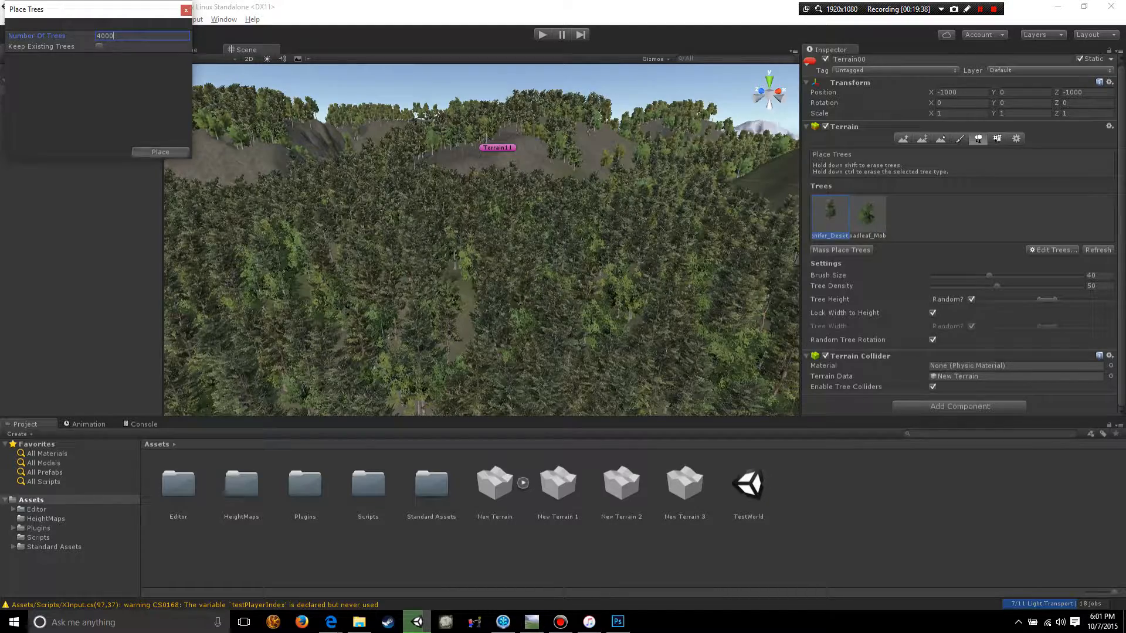
left_click(160, 152)
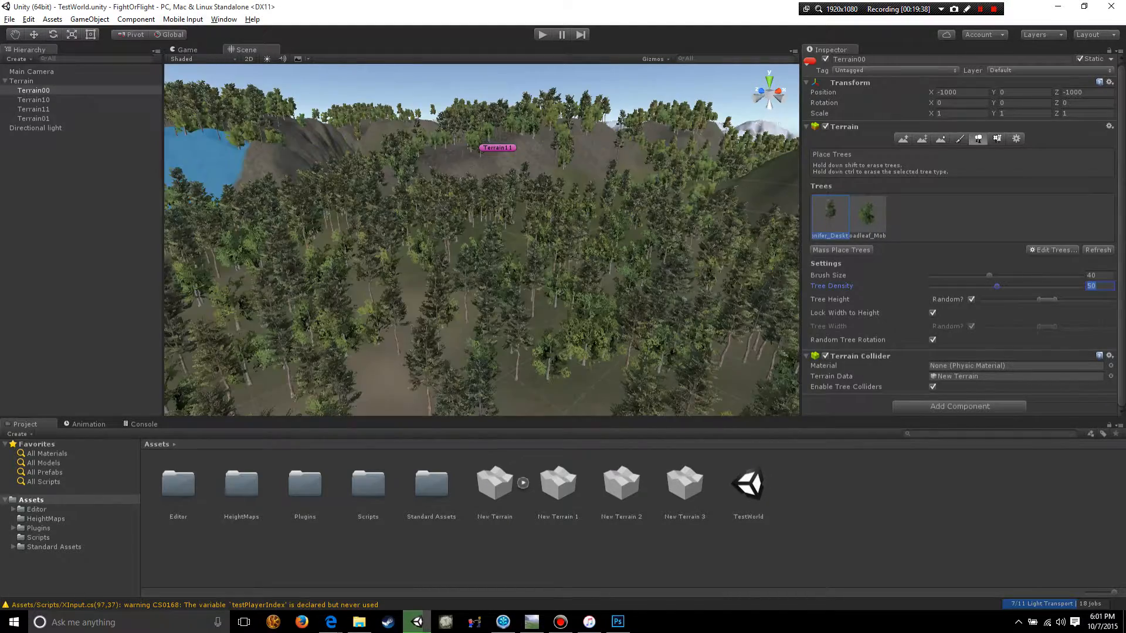
Step: Examine the distribution of the replaced trees across Terrain00's slopes and valleys from several angles
left_click_drag(481, 235, 562, 228, "alt")
scroll(521, 278, "down", 5)
scroll(563, 229, "up", 5)
scroll(545, 285, "up", 4)
mouse_move(545, 285)
left_mouse_down("alt")
mouse_move(604, 272)
mouse_move(598, 284)
mouse_move(626, 287)
left_mouse_up("alt")
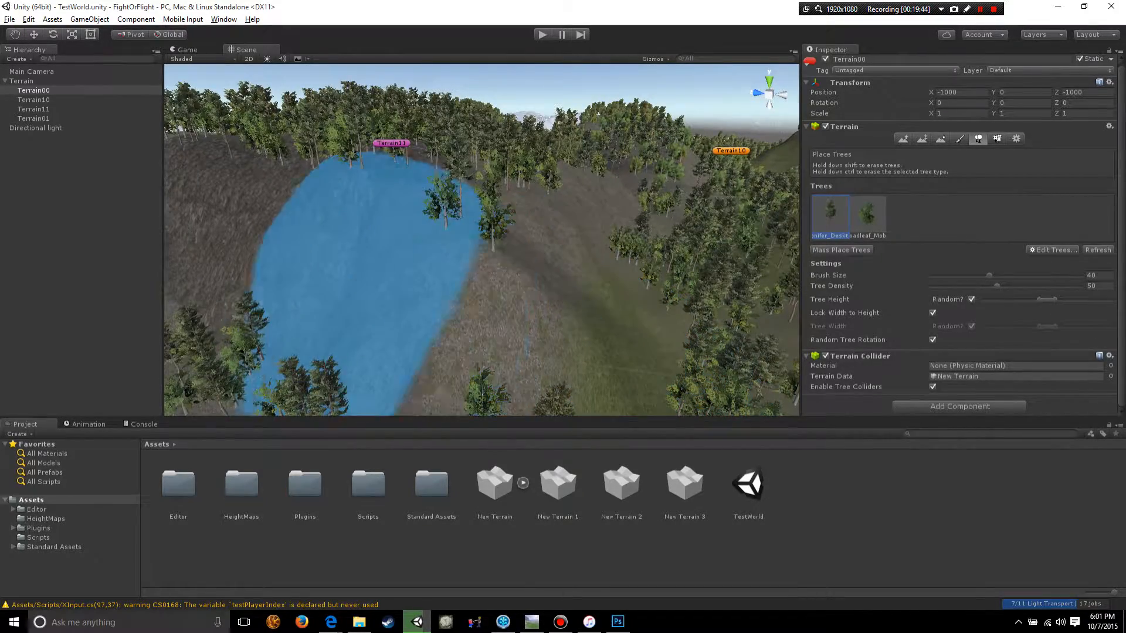
scroll(703, 275, "down", 4)
mouse_move(585, 296)
left_mouse_down("alt")
mouse_move(527, 289)
mouse_move(625, 271)
mouse_move(697, 274)
left_mouse_up("alt")
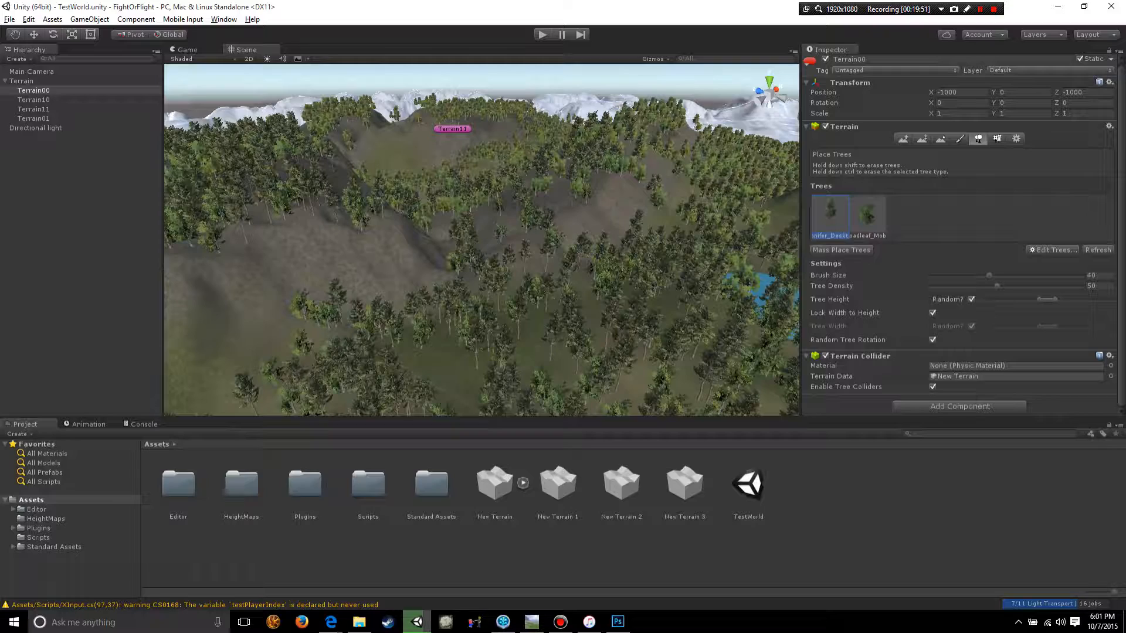
mouse_move(619, 334)
left_mouse_down("alt")
mouse_move(554, 314)
mouse_move(528, 326)
mouse_move(504, 320)
left_mouse_up("alt")
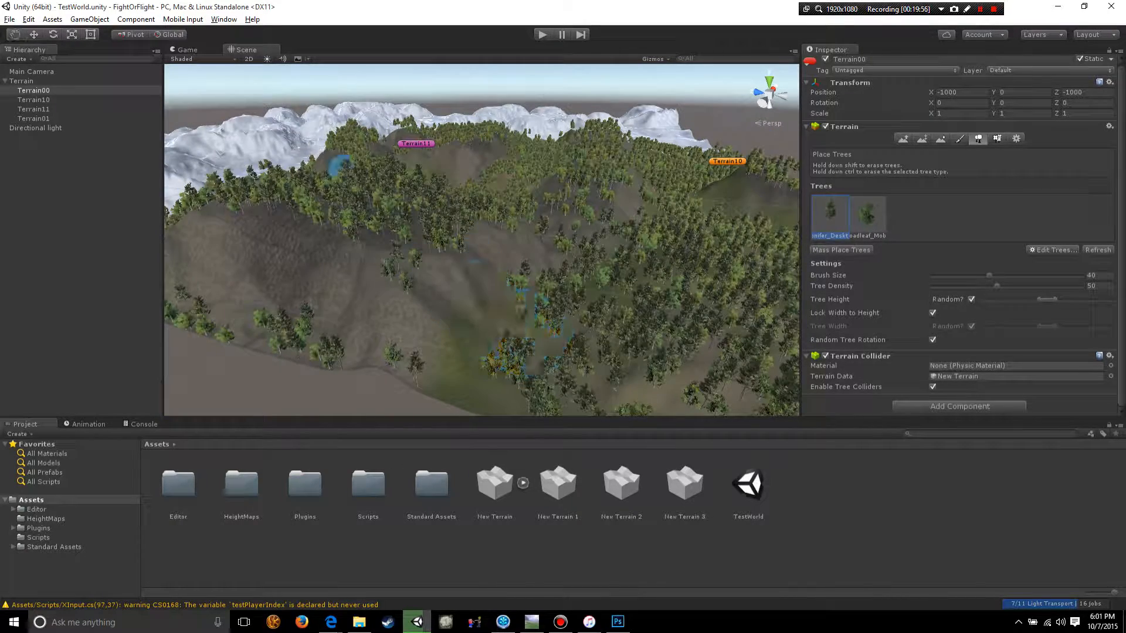
Step: Inspect individual trees up close on Terrain00, and return to an overview of the forest
left_click_drag(588, 248, 557, 276, "alt")
scroll(613, 271, "up", 2)
scroll(610, 293, "up", 3)
scroll(352, 282, "down", 4)
scroll(477, 297, "up", 2)
left_click_drag(477, 297, 602, 263, "alt")
scroll(575, 299, "down", 2)
scroll(610, 311, "up", 5)
key("d")
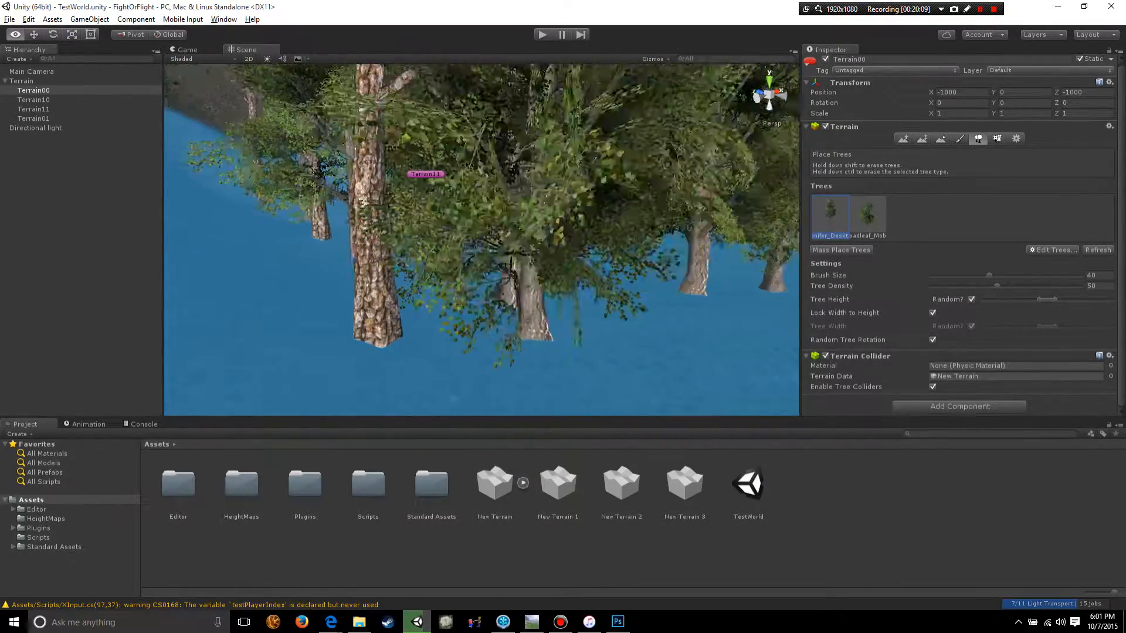
scroll(481, 240, "down", 15)
right_click_drag(482, 240, 492, 288)
key("s")
Step: Turn off drawing of Tree & Detail Objects in Terrain00's terrain settings and turn it back on
left_click(1016, 139)
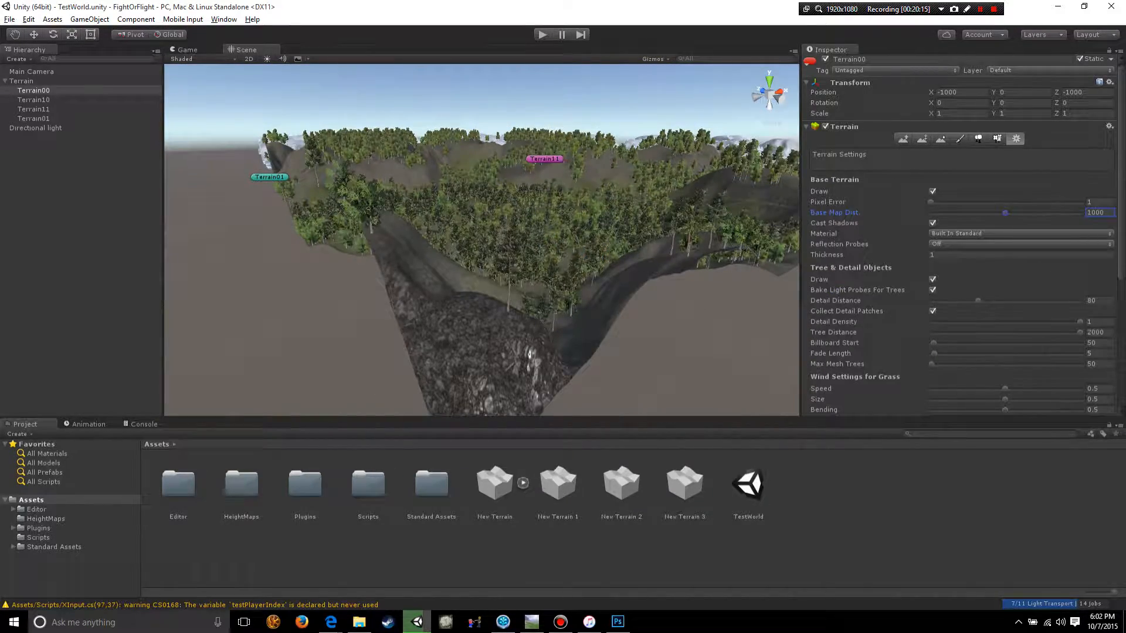
left_click_drag(475, 217, 557, 264, "alt")
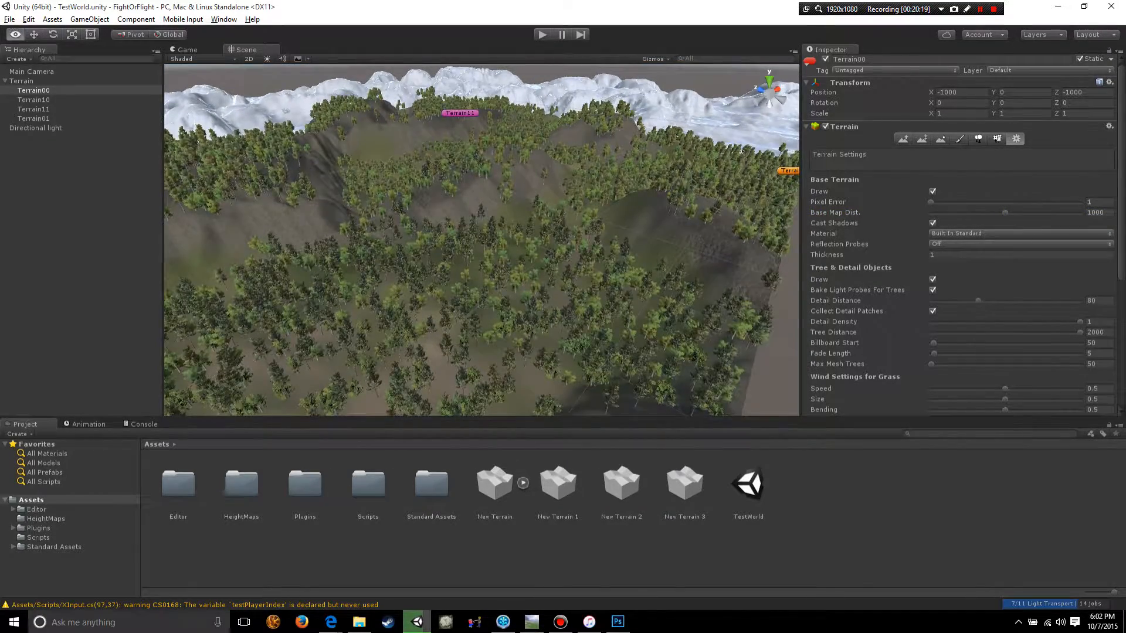
middle_click_drag(445, 276, 542, 266)
scroll(961, 240, "down", 2)
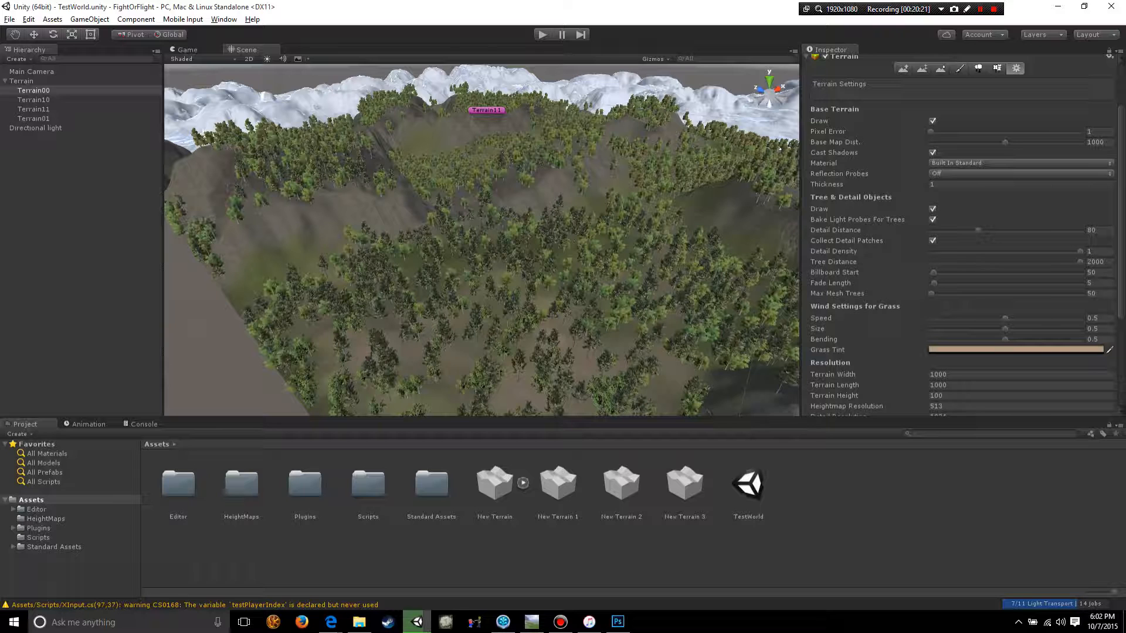
left_click(932, 209)
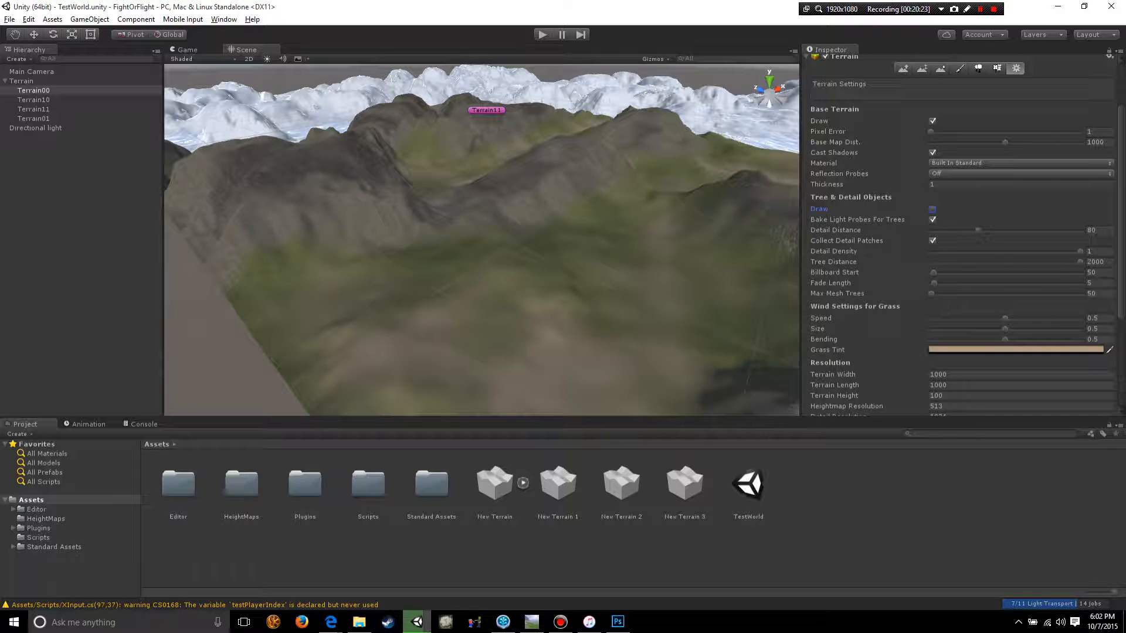
left_click(933, 209)
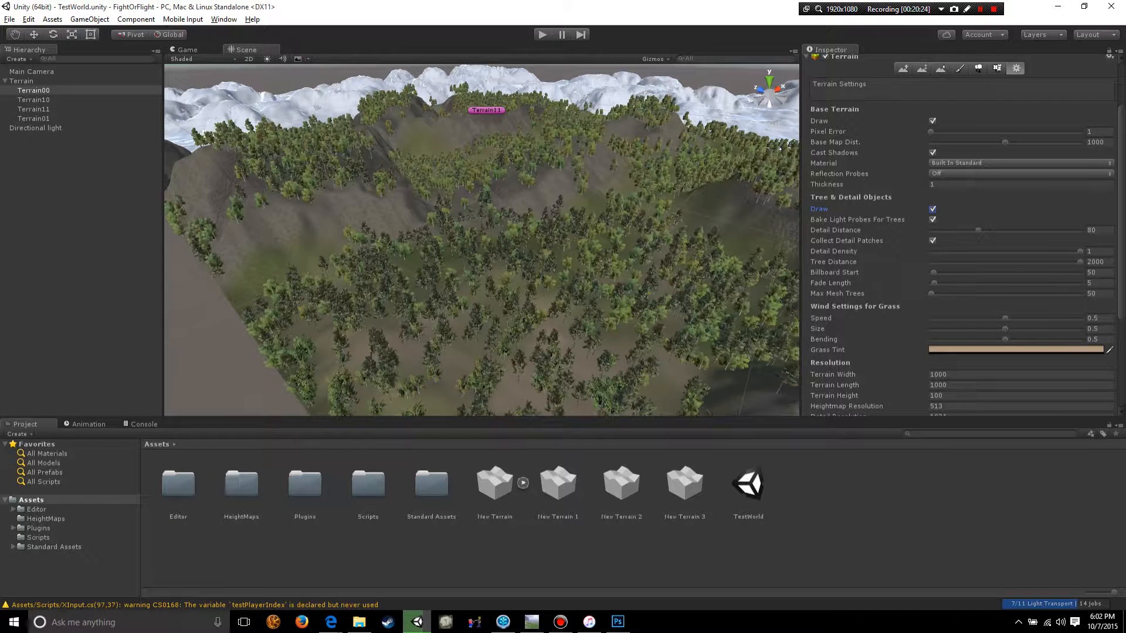
Step: Set Terrain00's detail distance to about 96.6 and try a tree distance of about 141
mouse_move(978, 230)
left_mouse_down()
mouse_move(1080, 230)
mouse_move(973, 230)
left_mouse_up()
scroll(961, 235, "down", 3)
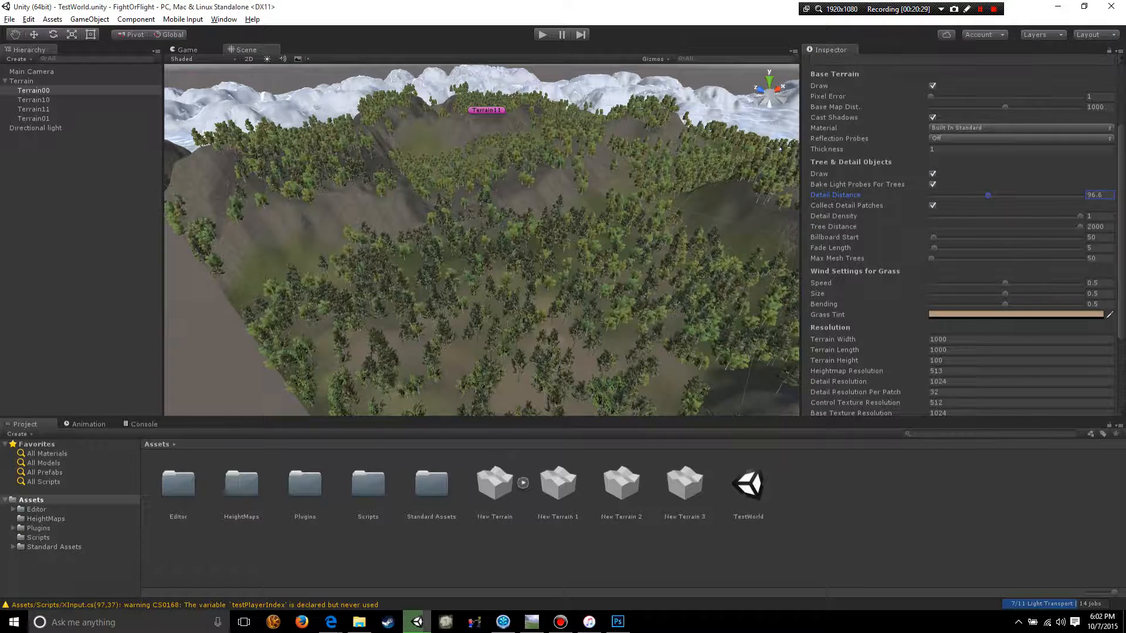
left_click_drag(1080, 227, 942, 227)
left_click_drag(587, 235, 580, 182, "alt")
right_click_drag(580, 182, 551, 193, "alt")
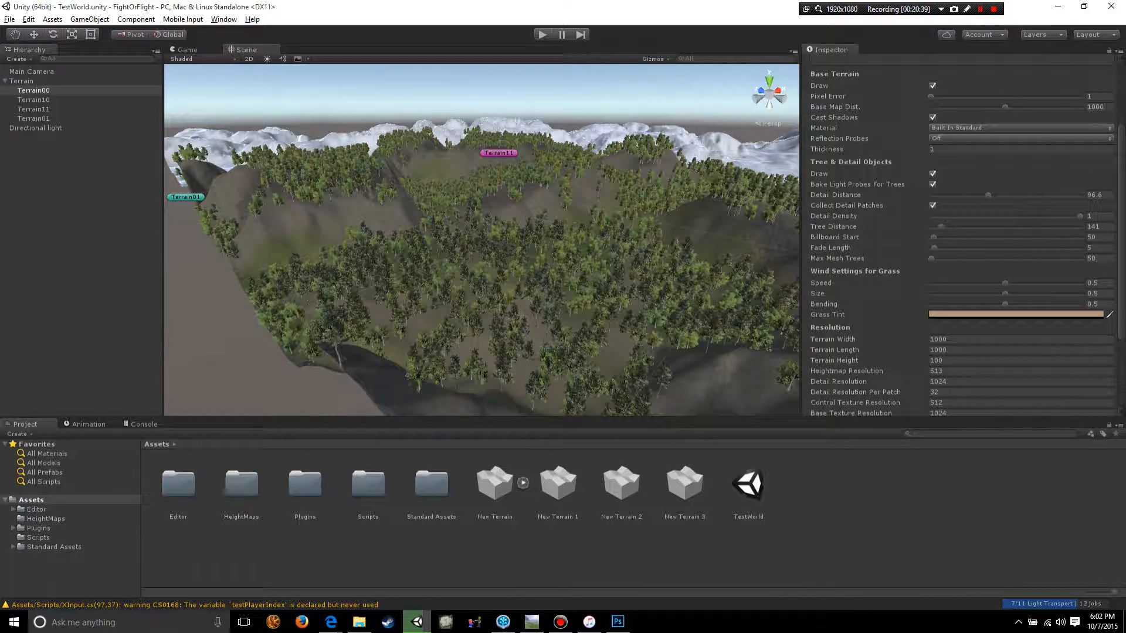
Step: Set Terrain00's tree distance to about 1957, billboard start to 5 and fade length to about 12.1
mouse_move(941, 227)
left_mouse_down()
mouse_move(1010, 227)
mouse_move(932, 227)
left_mouse_up()
left_click_drag(934, 237, 976, 237)
left_click_drag(1042, 227, 1021, 227)
left_click_drag(934, 247, 1029, 259)
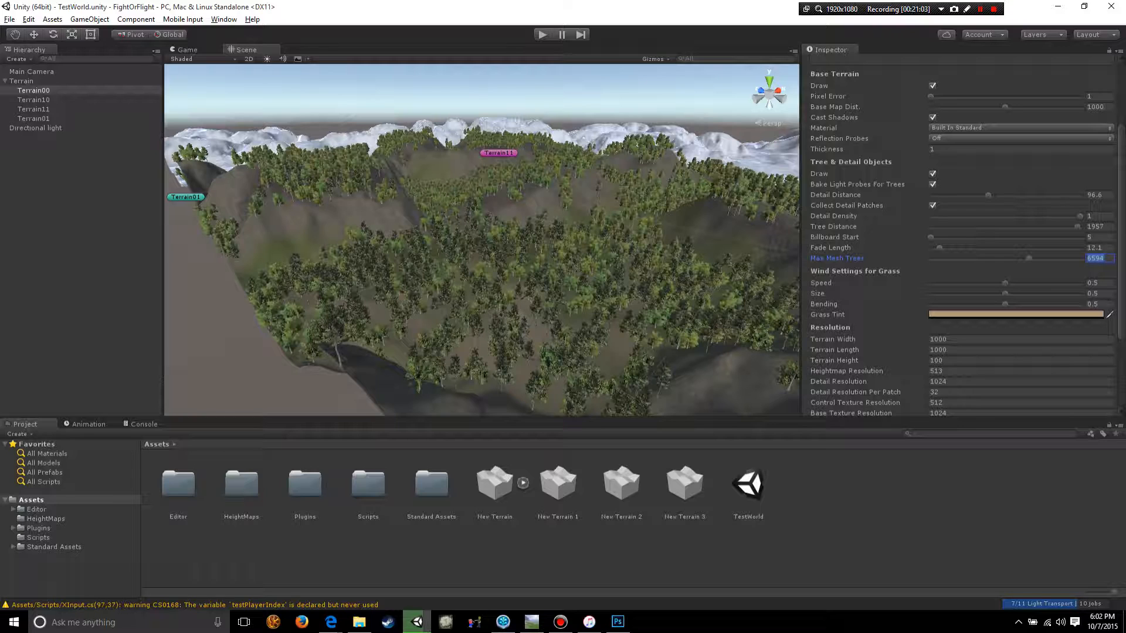
Step: Set Terrain00's maximum number of mesh trees to 500 and raise it to 1000
type("500")
key("Return")
type("1000")
Step: Examine Terrain00's trees up close and from a distance under the changed tree settings
scroll(482, 240, "up", 8)
right_click_drag(482, 240, 428, 182)
scroll(375, 246, "down", 6)
scroll(428, 181, "up", 8)
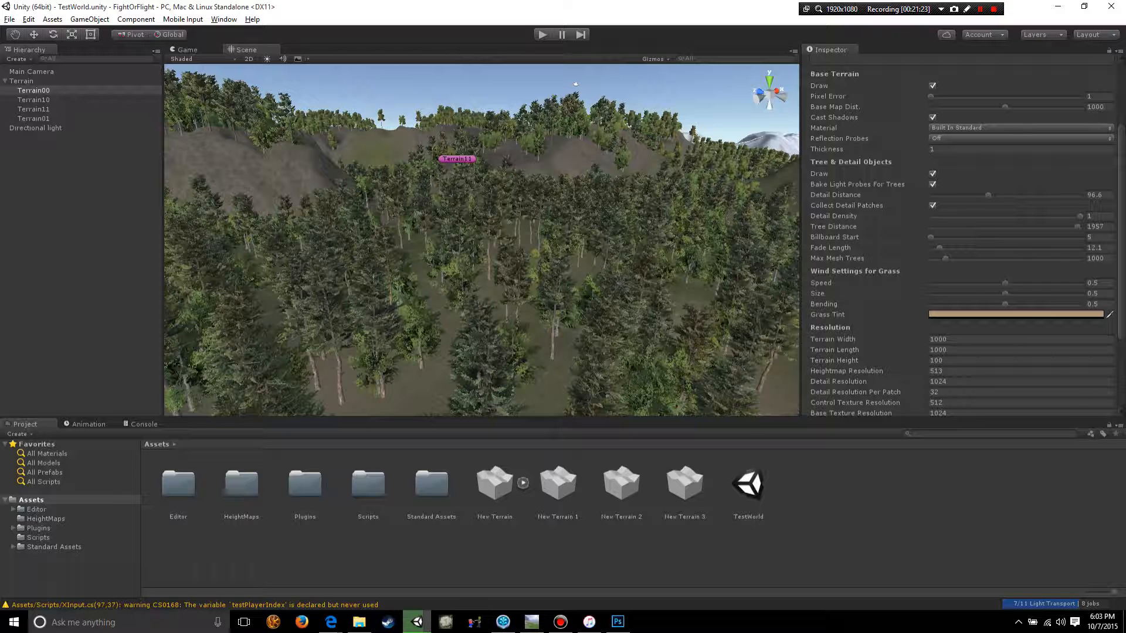
scroll(962, 237, "down", 1)
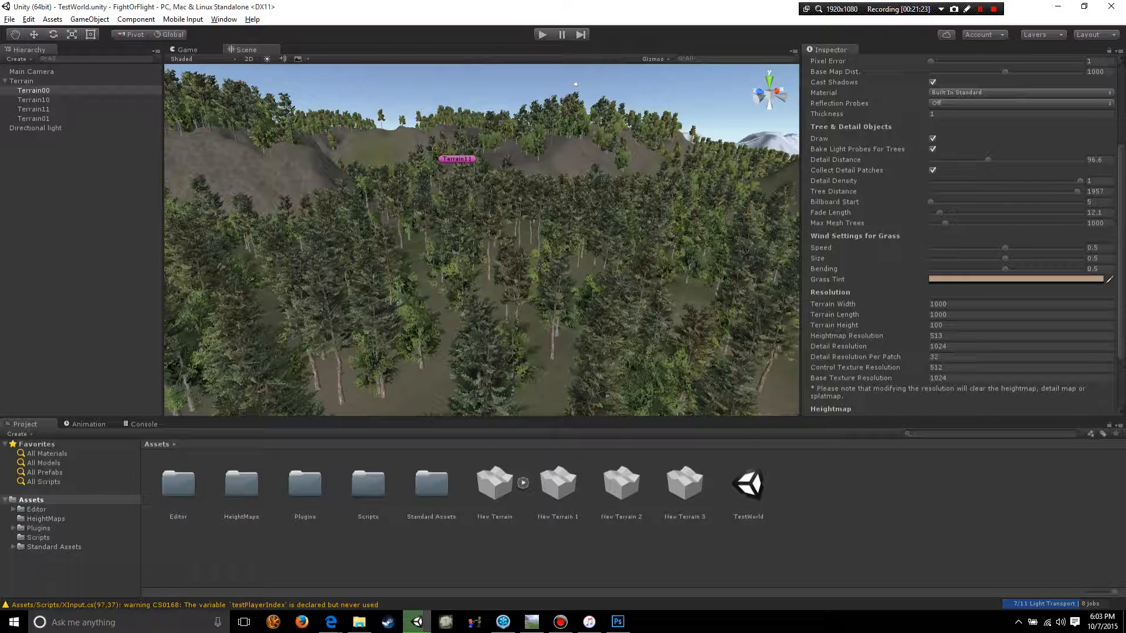
scroll(961, 237, "up", 2)
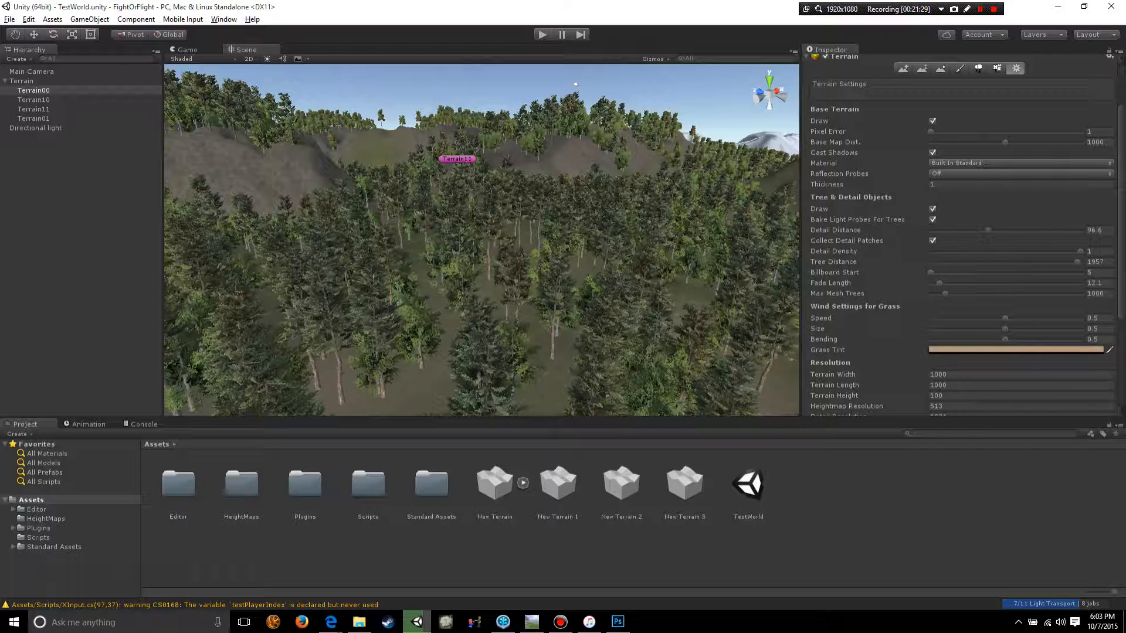
right_click_drag(576, 83, 595, 199)
key("s")
left_click_drag(595, 199, 566, 73, "alt")
scroll(962, 235, "up", 2)
Step: Switch Terrain00 to detail painting and start adding a grass texture
left_click(997, 139)
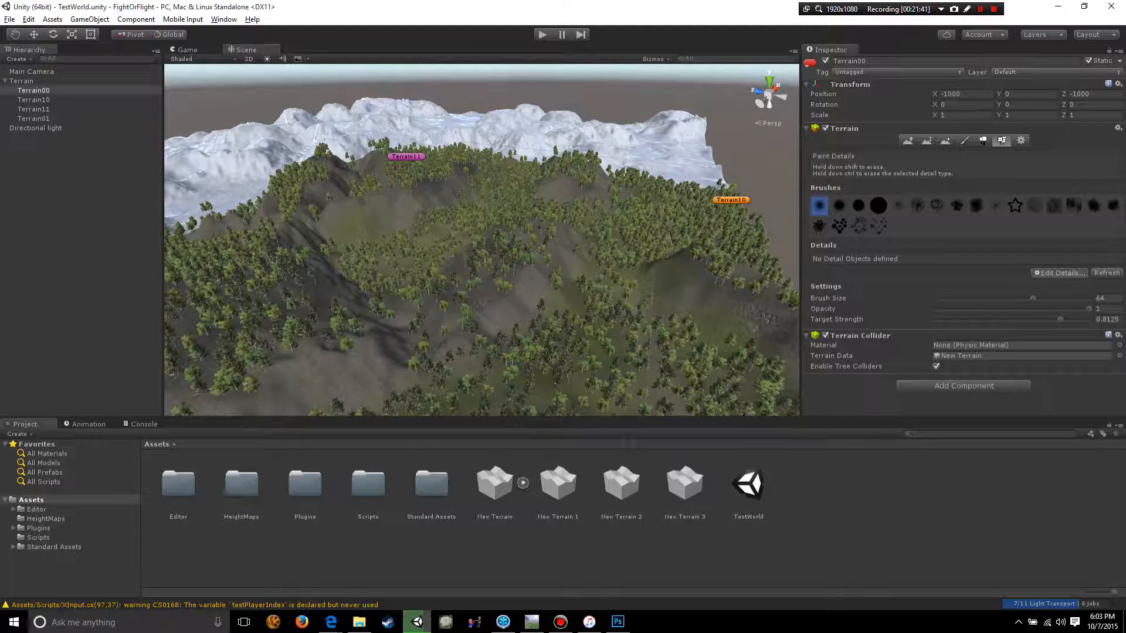
left_click(1059, 273)
left_click(1065, 275)
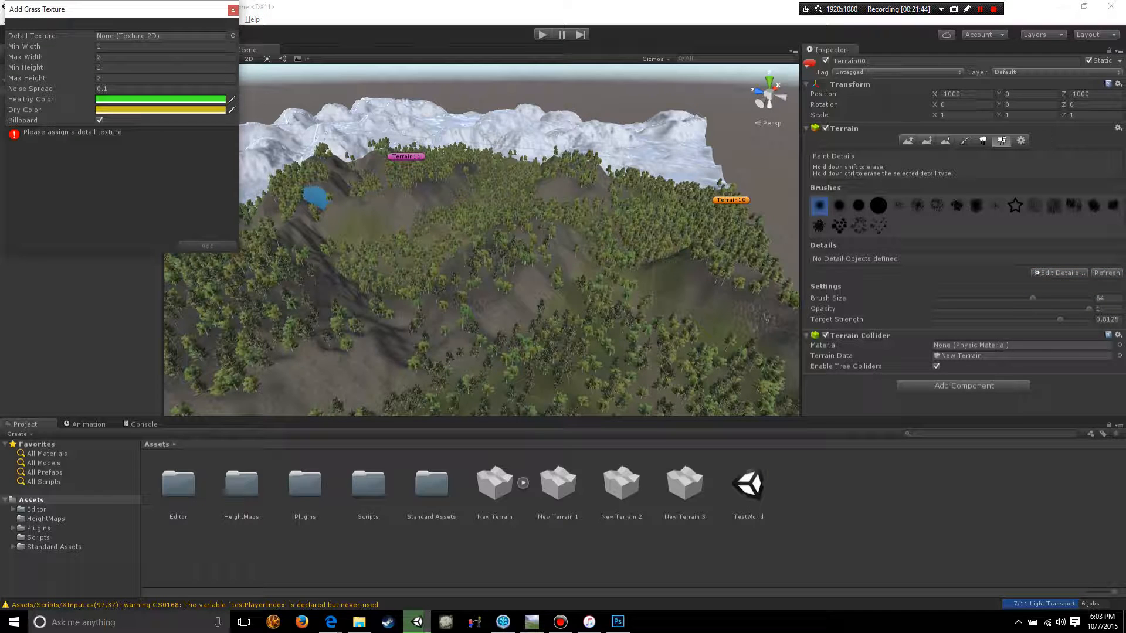
Step: Assign GrassFrond01AlbedoAlpha as the detail texture and add the grass with the default sizes and colors
left_click(233, 36)
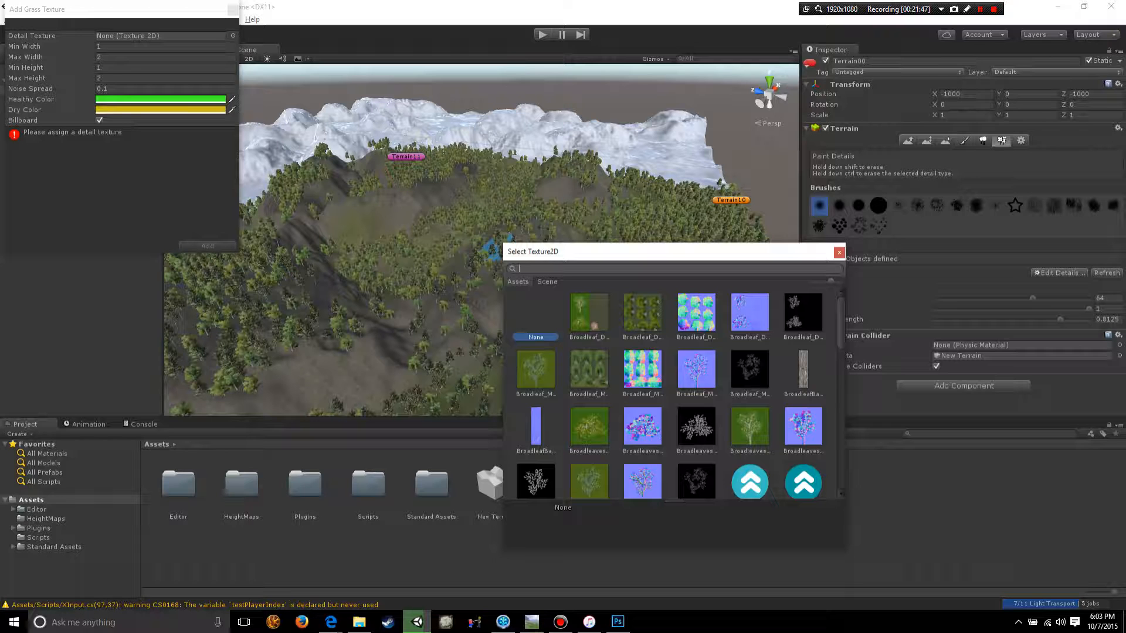
scroll(675, 393, "down", 1)
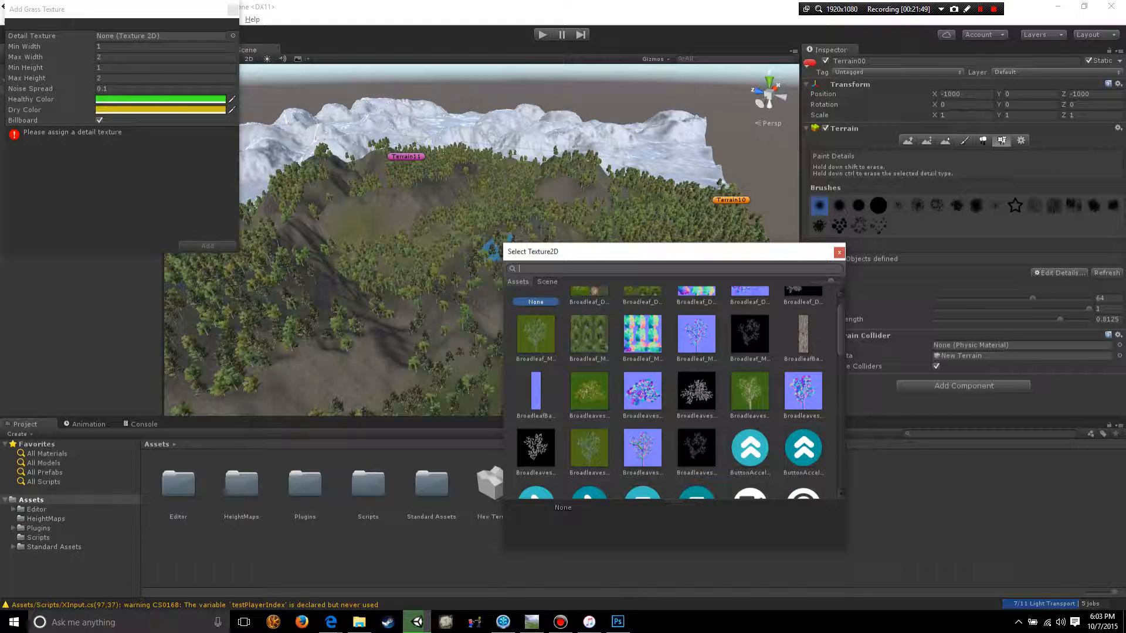
scroll(674, 392, "up", 1)
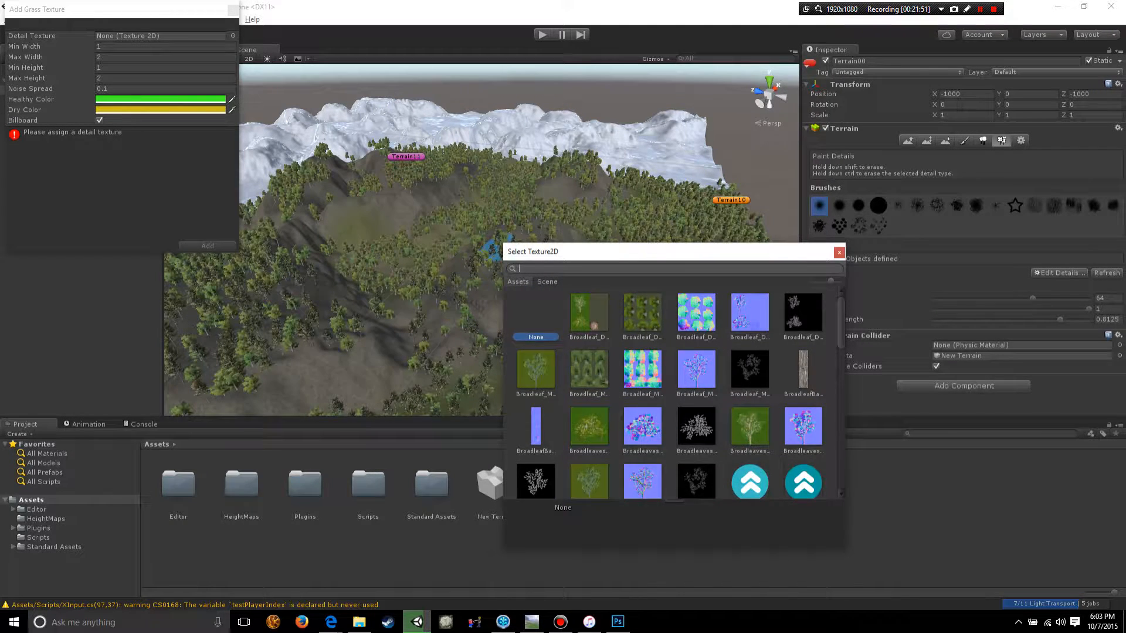
scroll(675, 392, "down", 10)
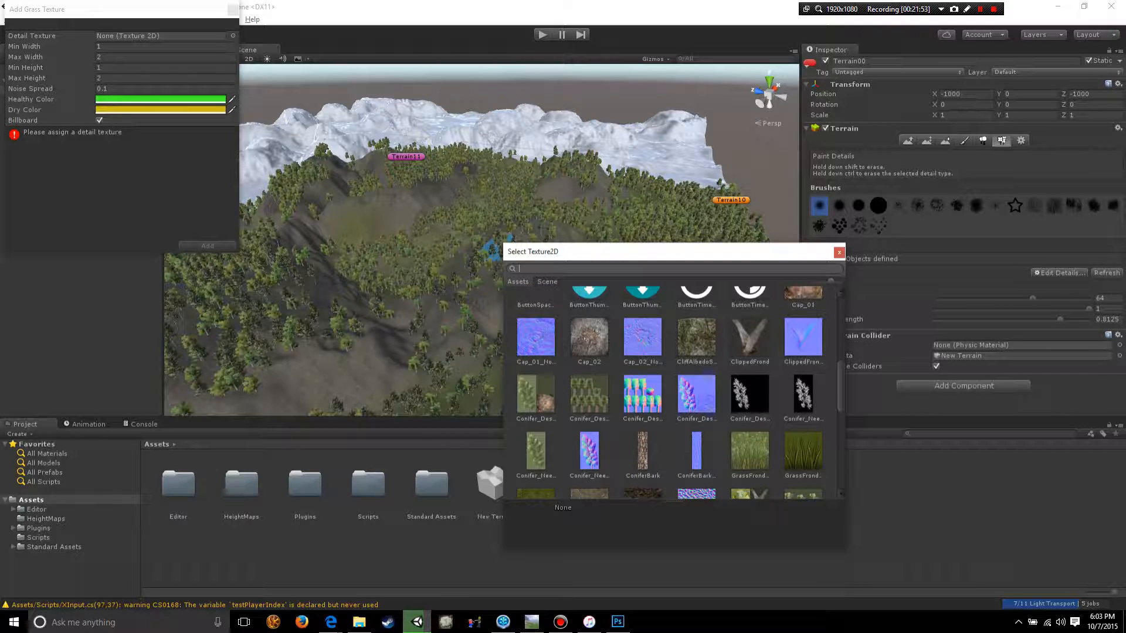
scroll(674, 393, "down", 2)
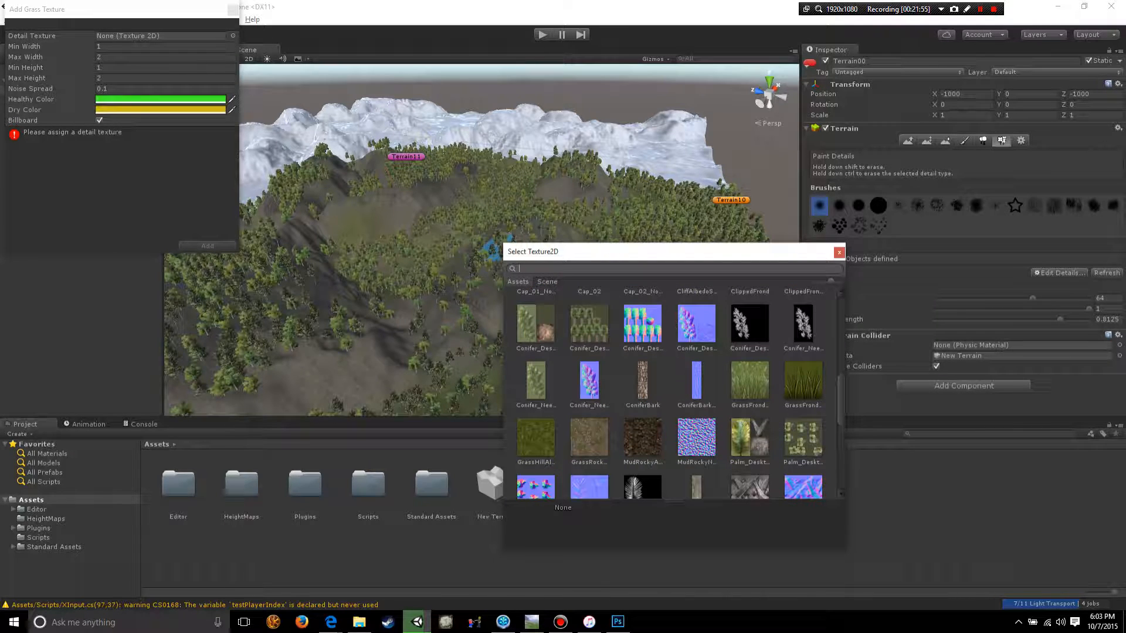
scroll(674, 393, "down", 5)
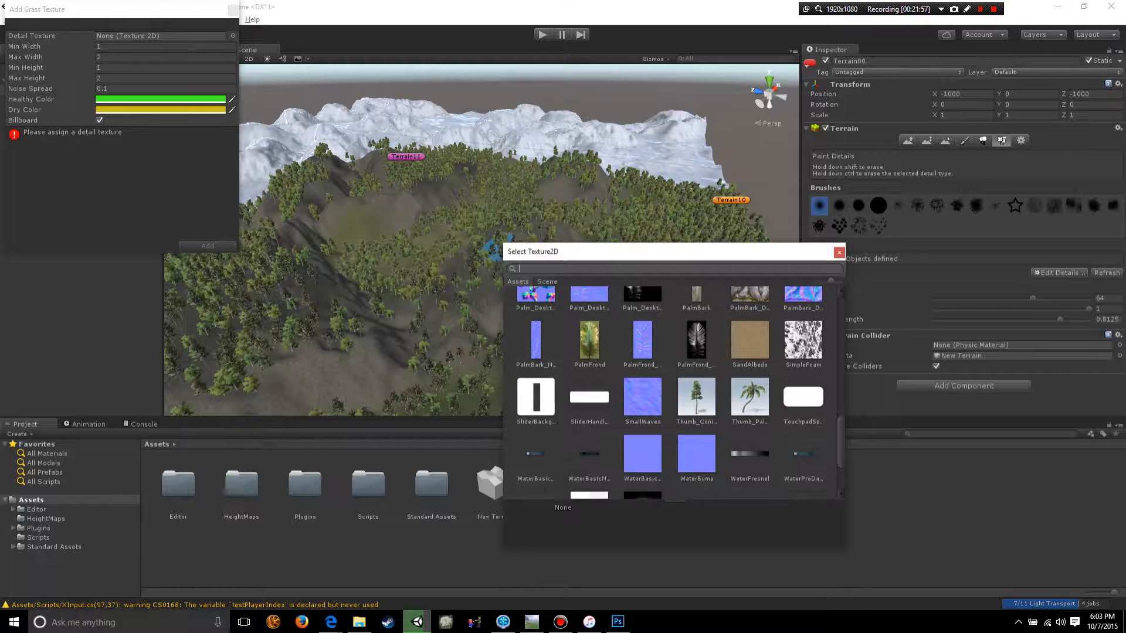
scroll(675, 393, "down", 3)
scroll(675, 393, "up", 9)
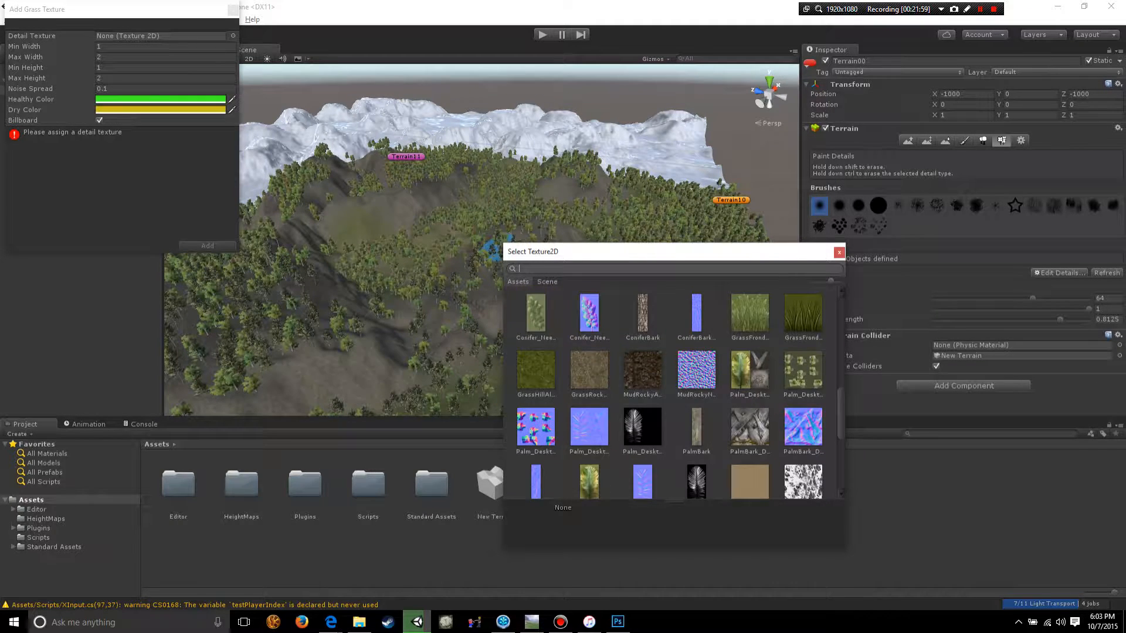
left_click(750, 383)
double_click(754, 384)
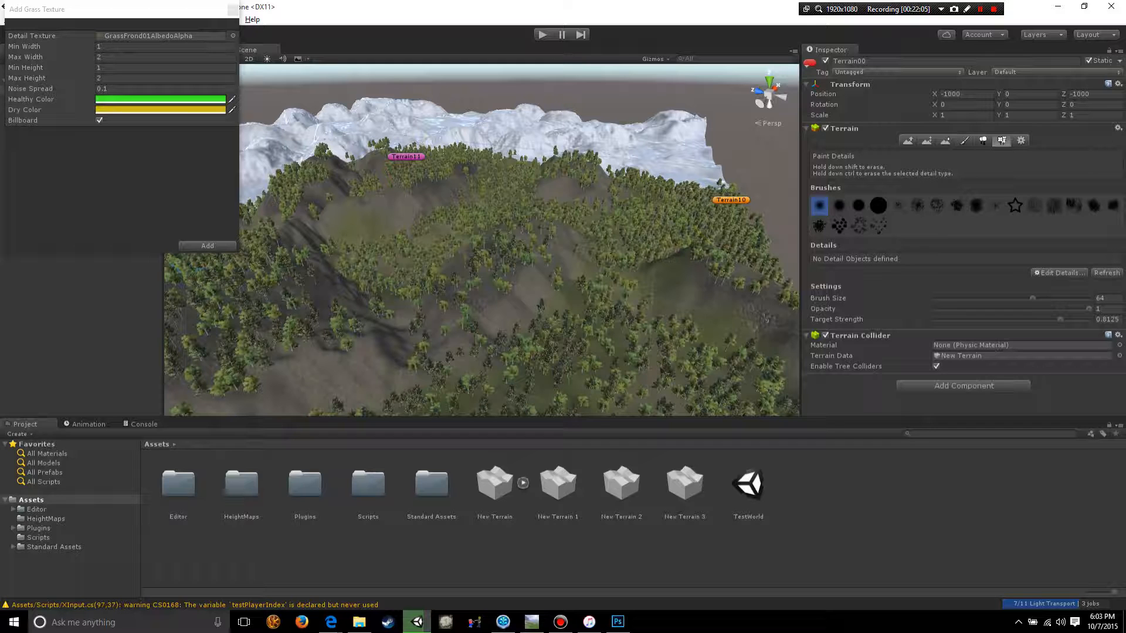
left_click(208, 246)
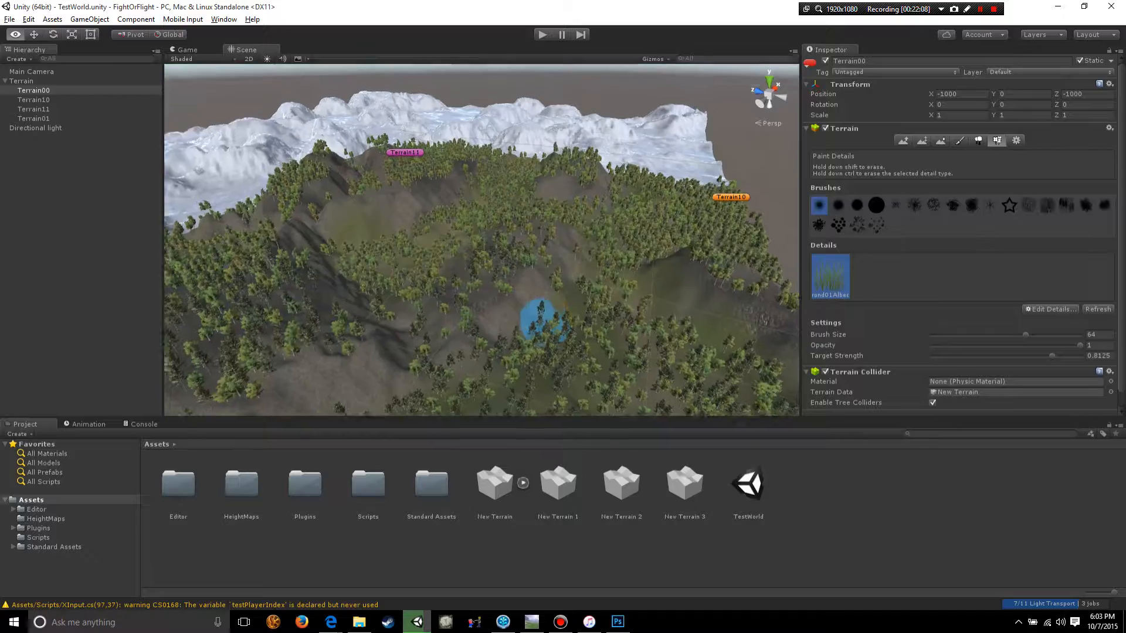
Step: Try painting a grass patch on Terrain00 at opacity 1 and brush size 64, and undo it
scroll(564, 293, "up", 15)
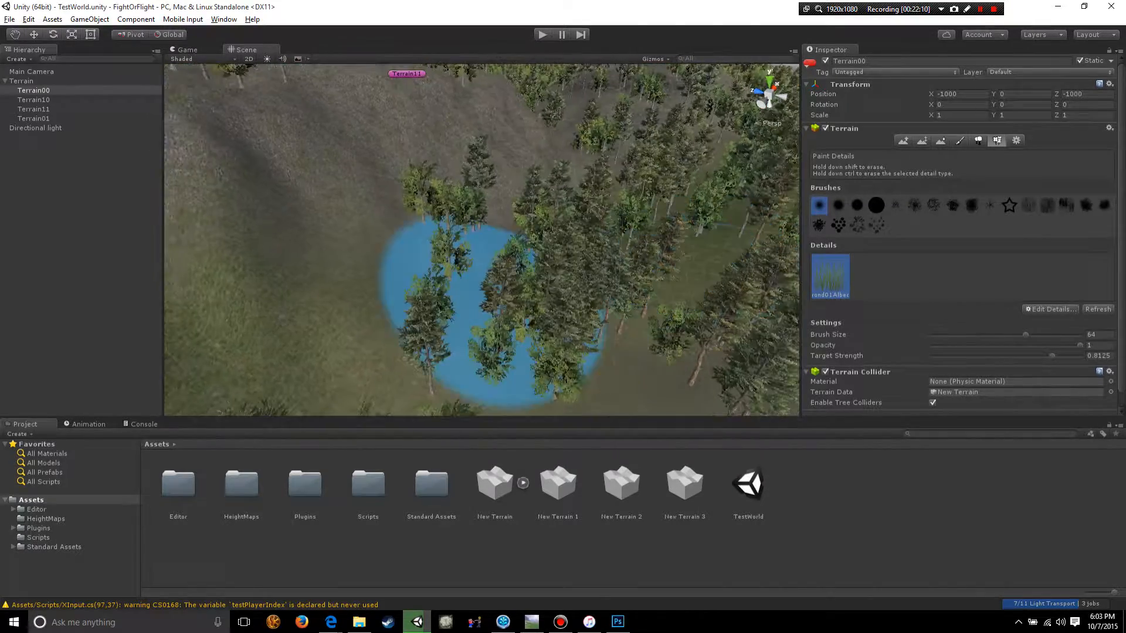
right_click_drag(496, 315, 522, 270)
left_click(551, 234)
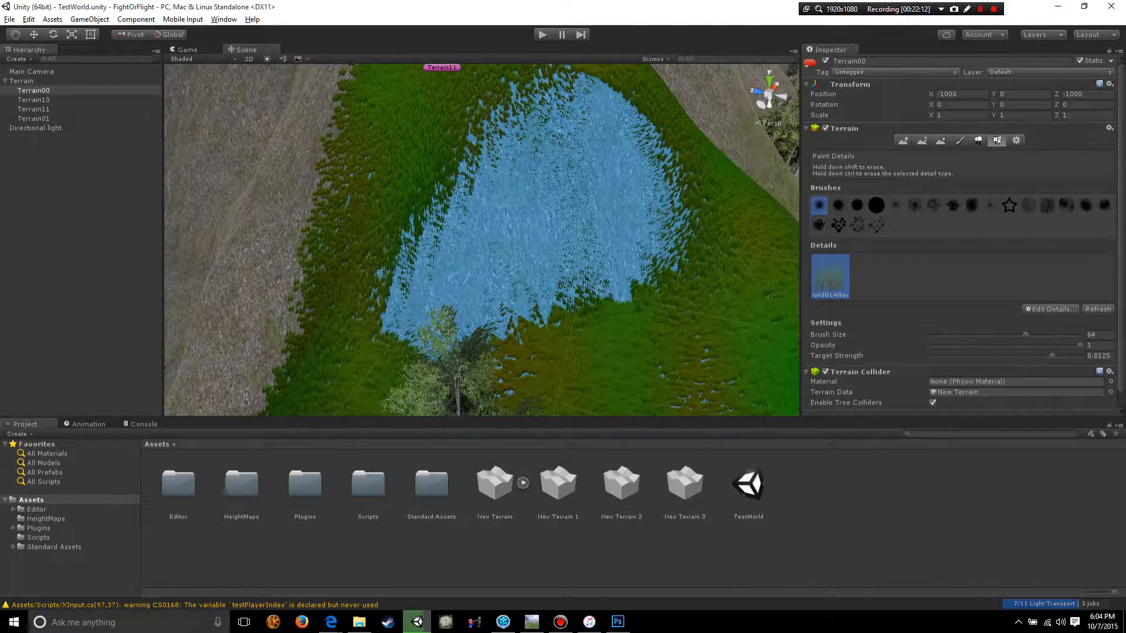
key("ctrl+z")
Step: Lower the grass brush opacity to about 0.421
right_click_drag(593, 258, 582, 261)
scroll(582, 260, "down", 12)
left_click_drag(1080, 345, 993, 346)
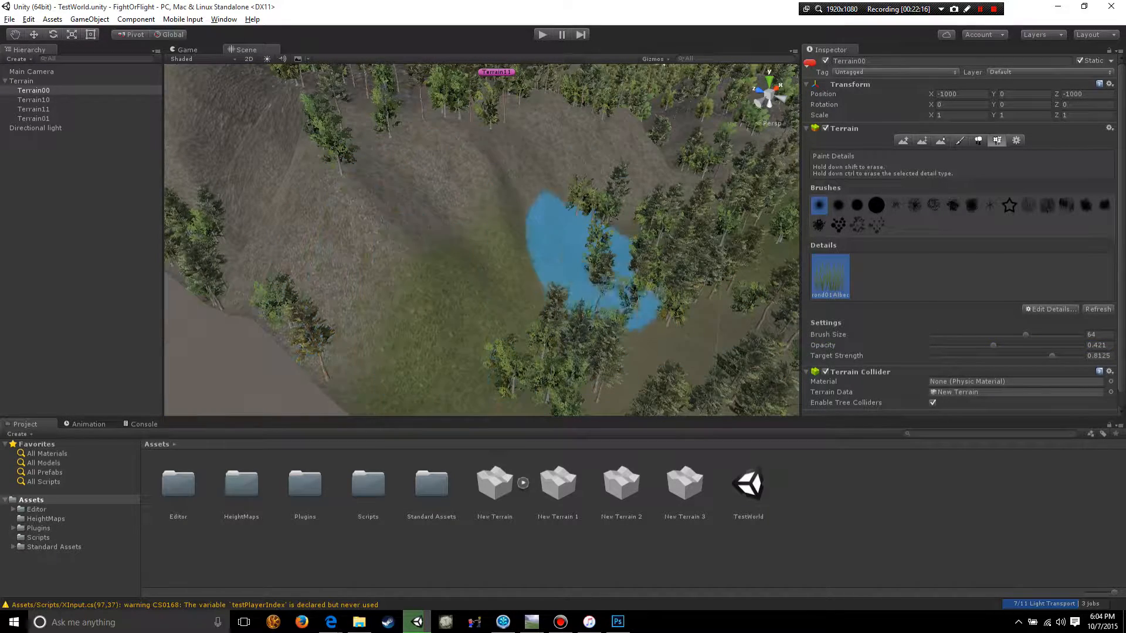
Step: Try painting grass at the lower opacity beside the trees, inspect its density and undo the stroke
right_click_drag(616, 308, 642, 308)
scroll(539, 275, "up", 6)
left_click(545, 270)
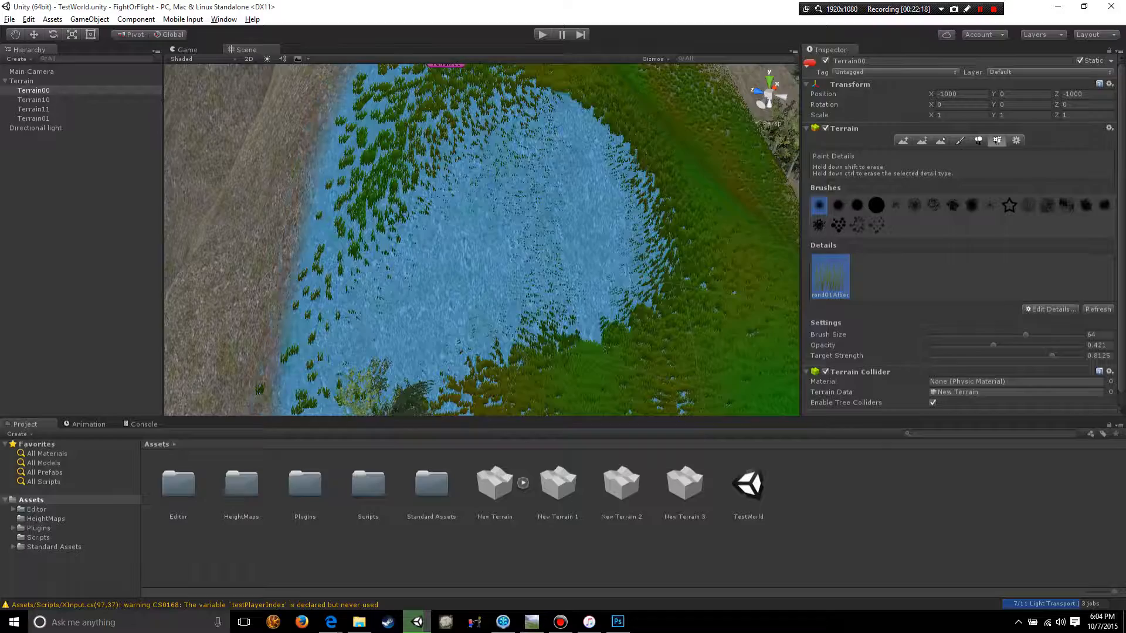
scroll(551, 270, "down", 4)
right_click_drag(581, 264, 630, 264)
scroll(616, 243, "down", 5)
right_click_drag(546, 226, 642, 255, "alt")
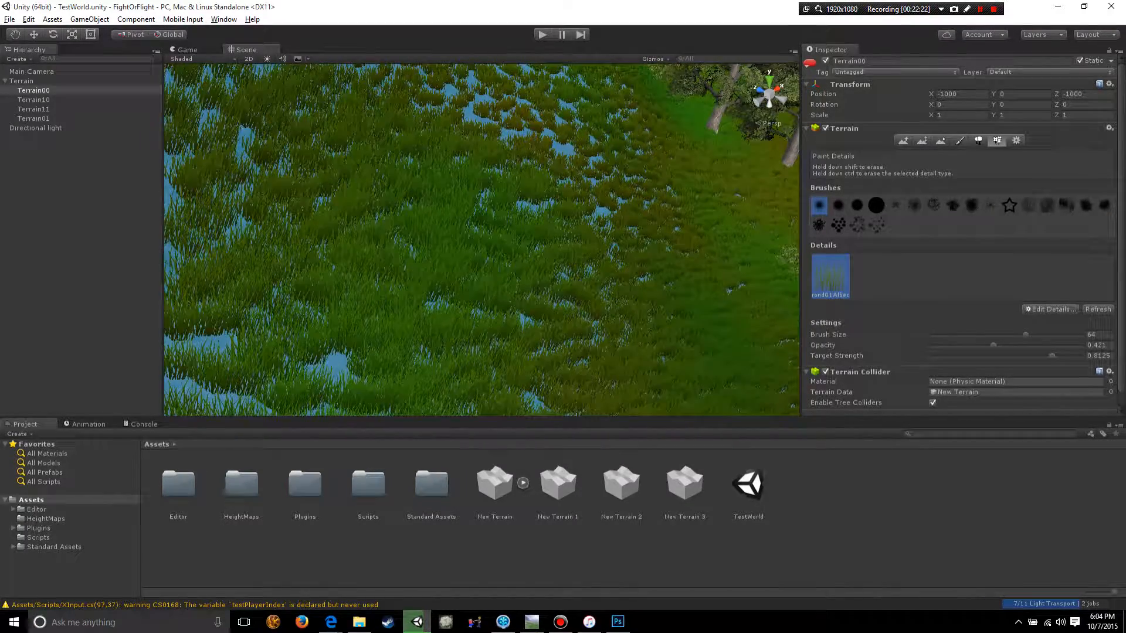
key("ctrl+z")
Step: Paint another trial grass patch on the slope next to the trees and undo it
left_click(475, 252)
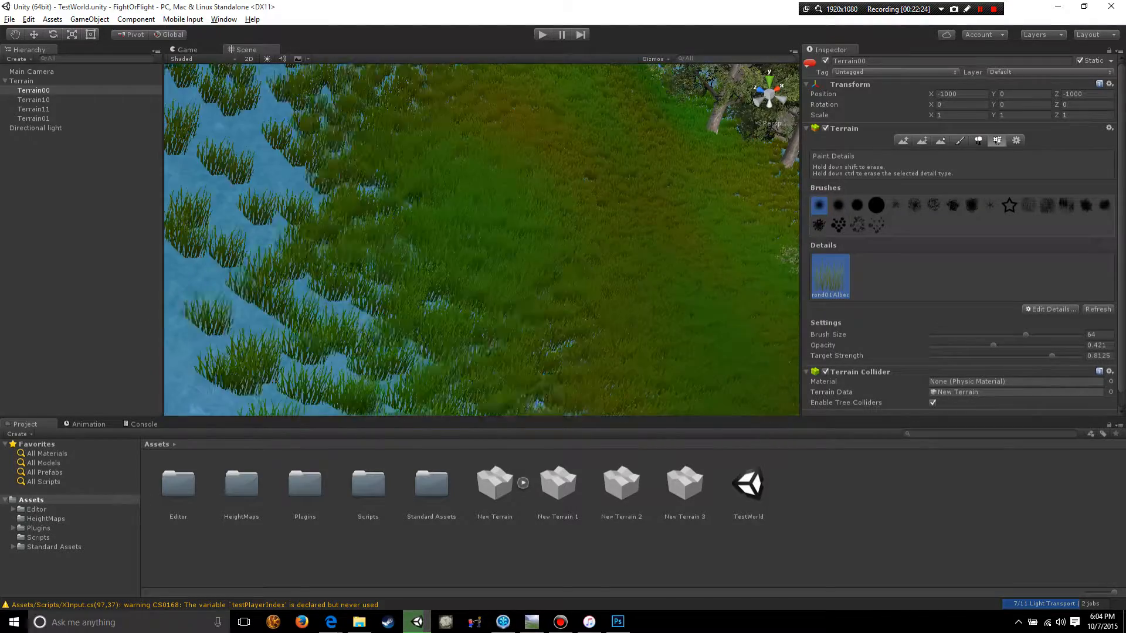
scroll(586, 293, "down", 8)
scroll(587, 293, "up", 5)
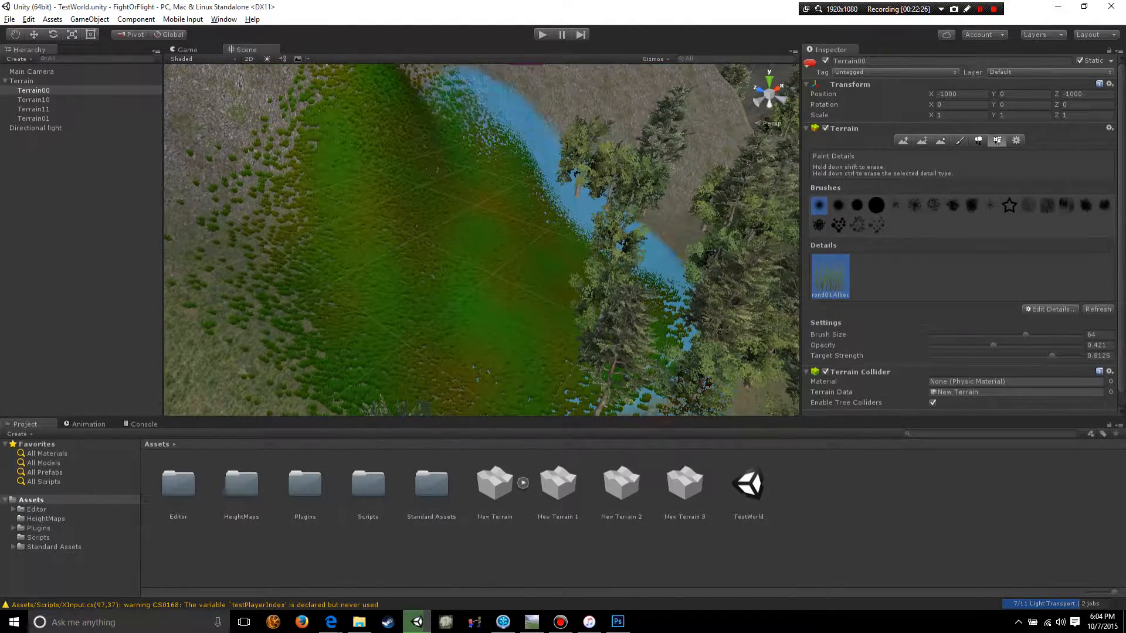
key("ctrl+z")
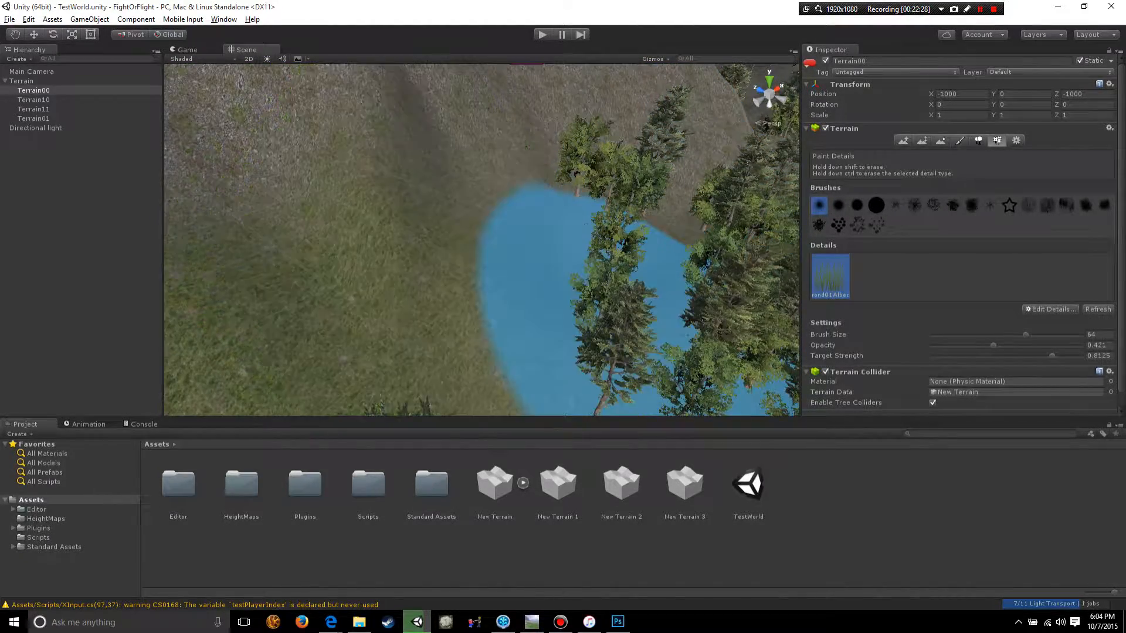
Step: Increase Terrain00's detail distance slightly and return to painting details
left_click(1016, 141)
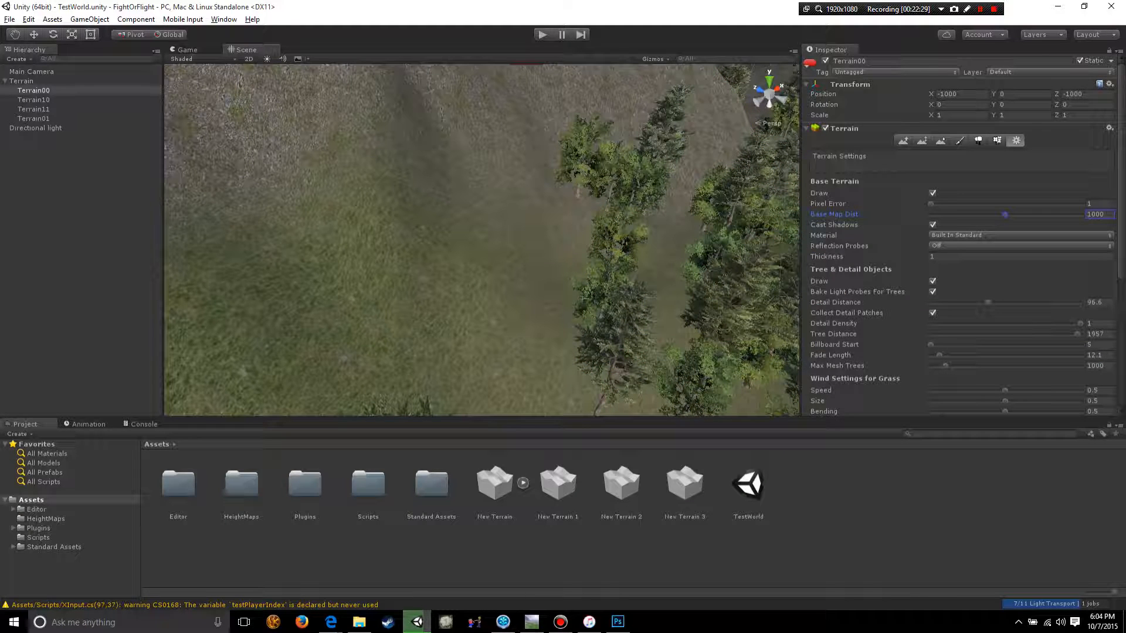
left_click_drag(988, 302, 994, 302)
left_click(997, 141)
Step: Try a grass stroke across the green slope, view it from farther away and undo it
mouse_move(375, 170)
left_mouse_down()
mouse_move(381, 205)
mouse_move(486, 252)
mouse_move(539, 126)
mouse_move(392, 352)
mouse_move(307, 176)
mouse_move(411, 167)
left_mouse_up()
scroll(490, 253, "down", 4)
mouse_move(440, 223)
left_mouse_down("alt")
mouse_move(328, 241)
mouse_move(675, 346)
left_mouse_up("alt")
scroll(334, 246, "down", 5)
key("ctrl+z")
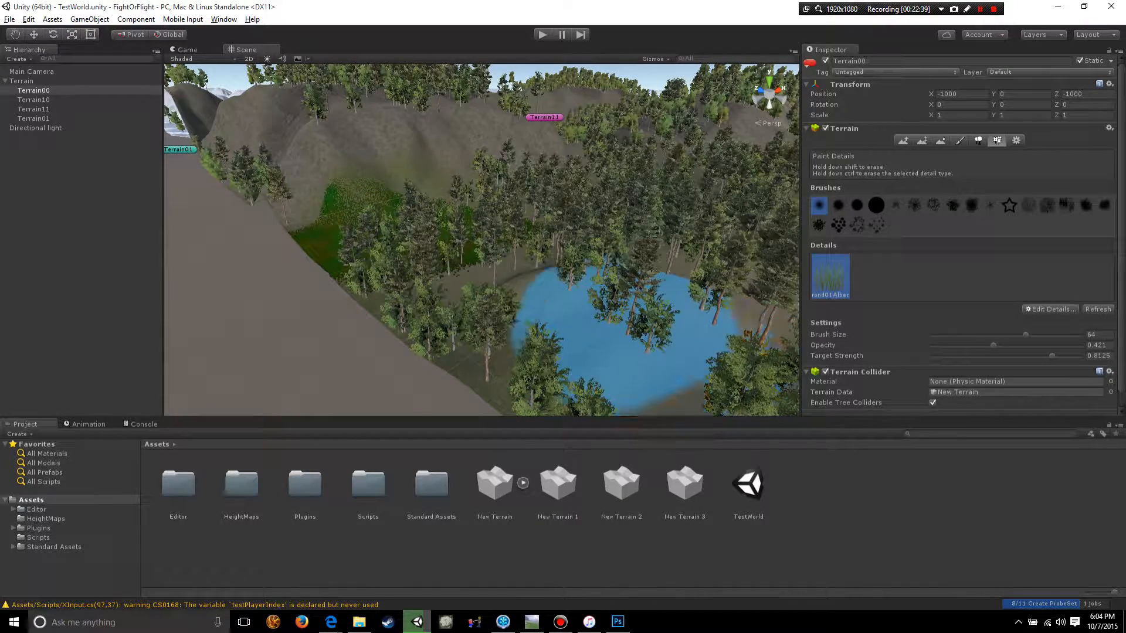
key("ctrl+z")
Step: Set the target strength to 0.125 and paint sparse grass across the green slope and under the nearby trees
left_click_drag(592, 264, 628, 284, "alt")
scroll(616, 287, "up", 3)
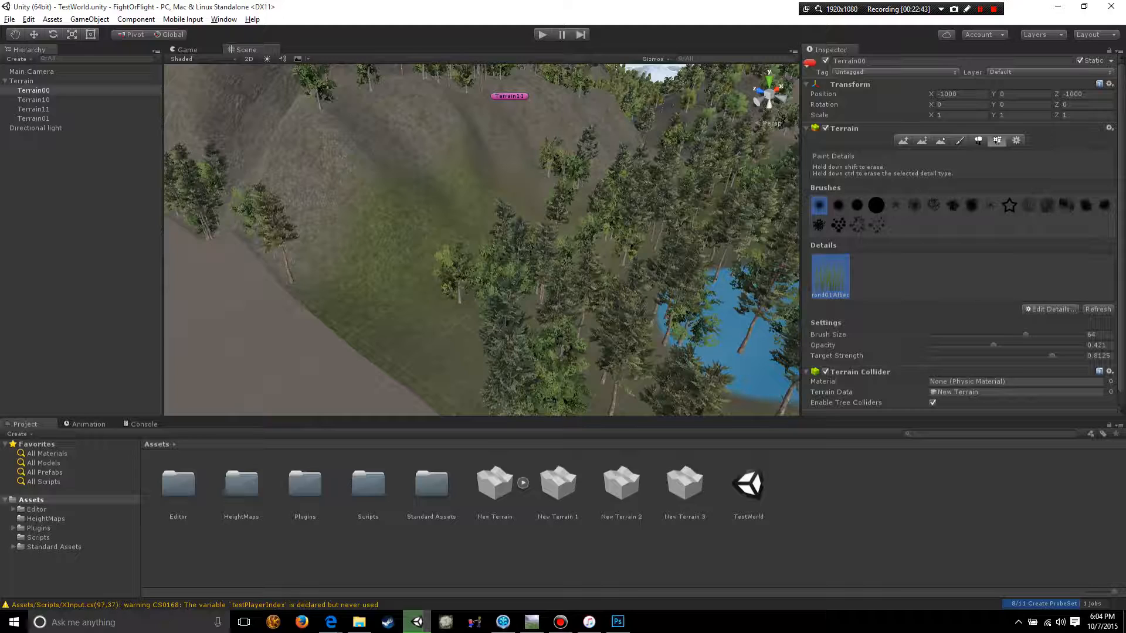
left_click_drag(1052, 355, 948, 355)
mouse_move(425, 302)
left_mouse_down()
mouse_move(411, 296)
mouse_move(478, 316)
left_mouse_up()
left_click_drag(478, 316, 534, 294, "alt")
scroll(537, 305, "down", 3)
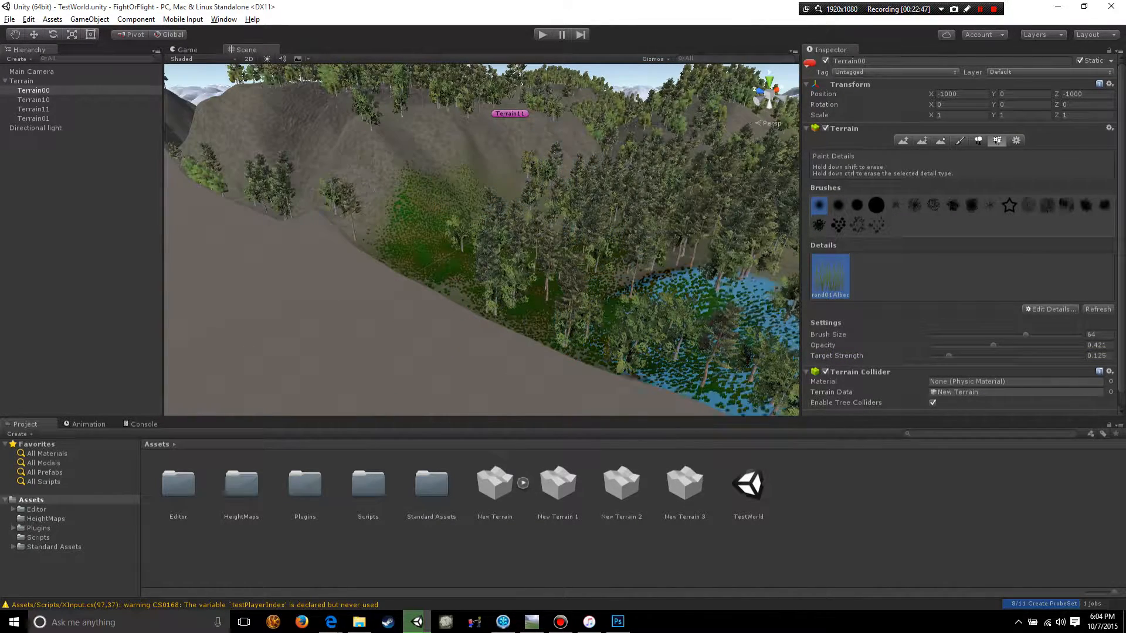
Step: Examine the painted grass beneath Terrain00's trees from several angles, ending in a close view of the forest
left_click_drag(730, 311, 612, 340, "alt")
scroll(551, 375, "down", 4)
mouse_move(510, 235)
left_mouse_down("alt")
mouse_move(399, 302)
mouse_move(478, 359)
mouse_move(428, 256)
mouse_move(569, 308)
left_mouse_up("alt")
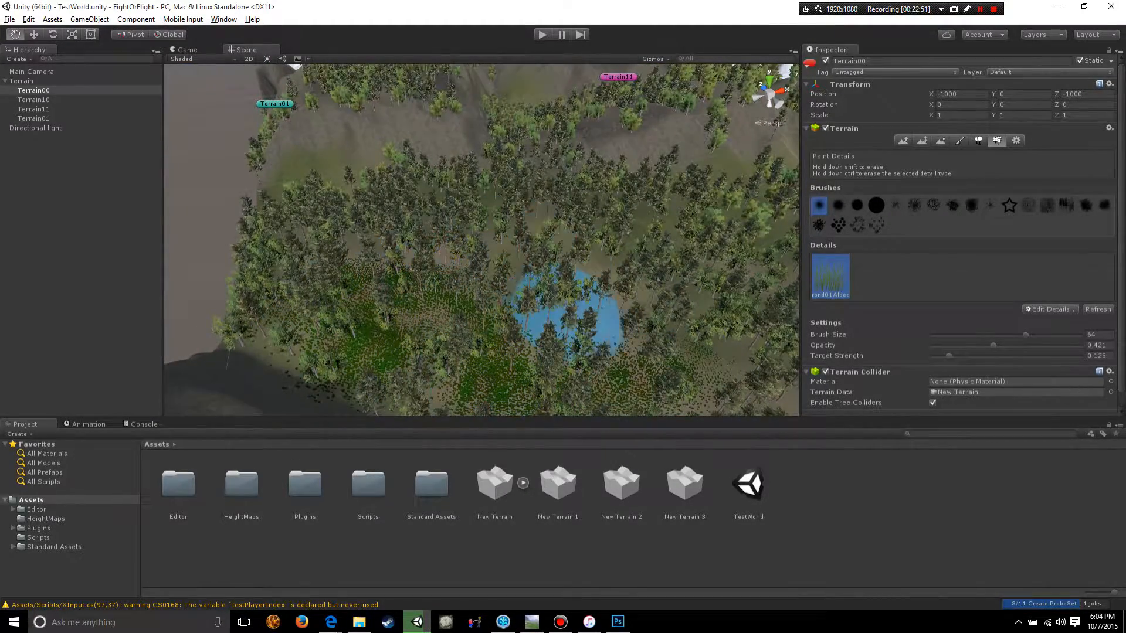
scroll(569, 307, "down", 2)
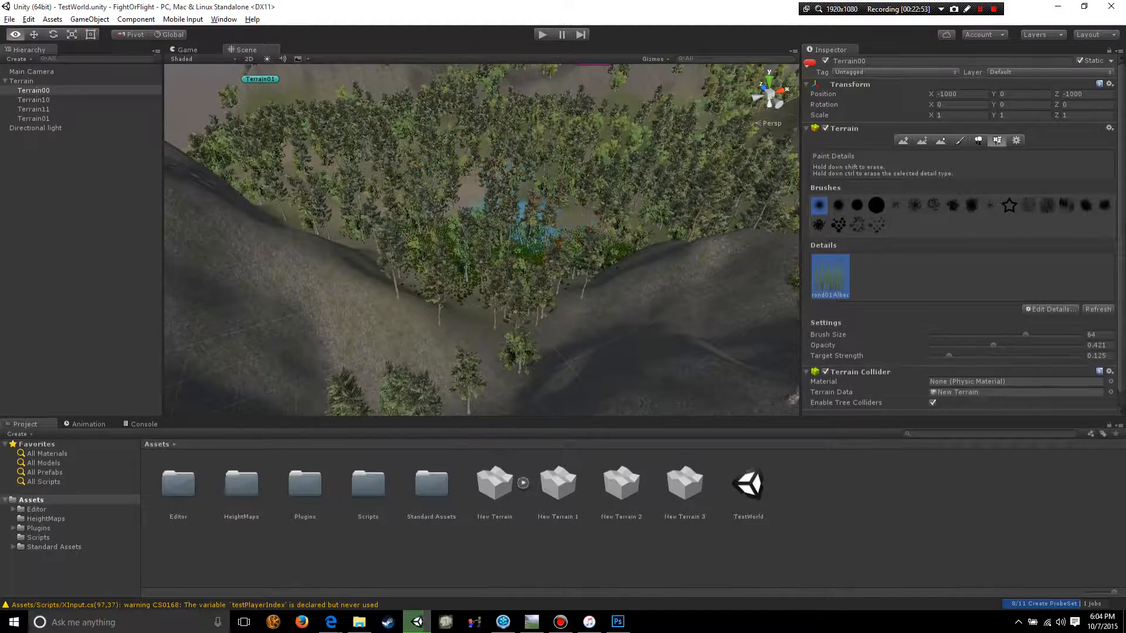
left_click_drag(516, 239, 587, 244, "alt")
scroll(586, 245, "down", 4)
scroll(498, 302, "up", 8)
mouse_move(495, 346)
left_mouse_down("alt")
mouse_move(519, 337)
mouse_move(519, 298)
mouse_move(523, 328)
left_mouse_up("alt")
scroll(518, 337, "up", 3)
scroll(519, 298, "up", 2)
scroll(524, 331, "up", 3)
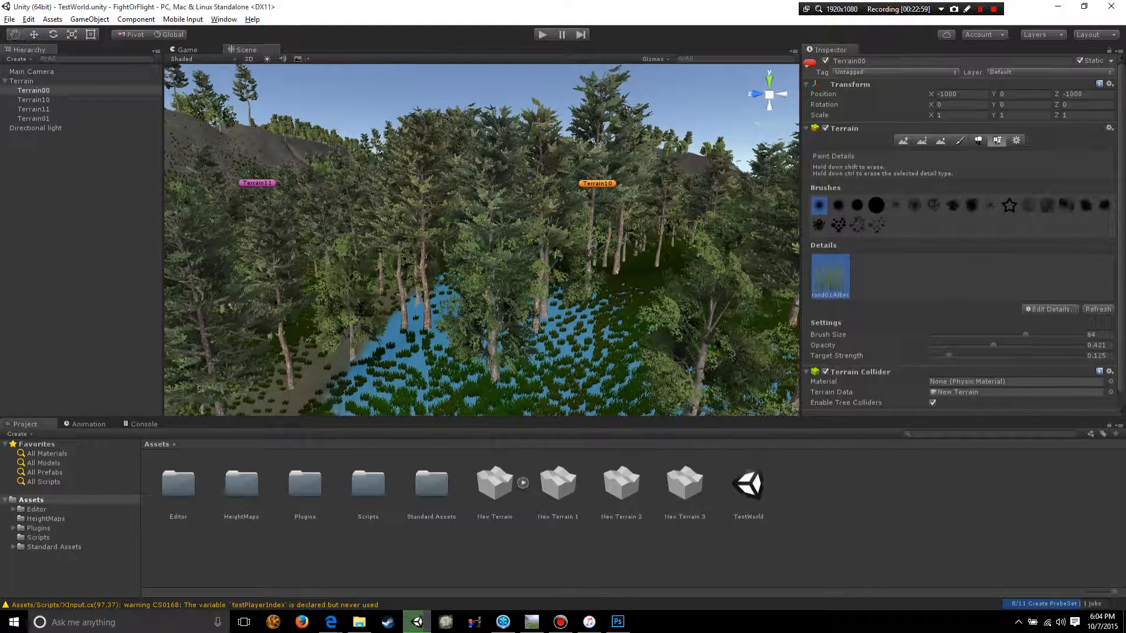
Step: Align the Main Camera with the current scene view and show the forest in the Game view
left_click(42, 71)
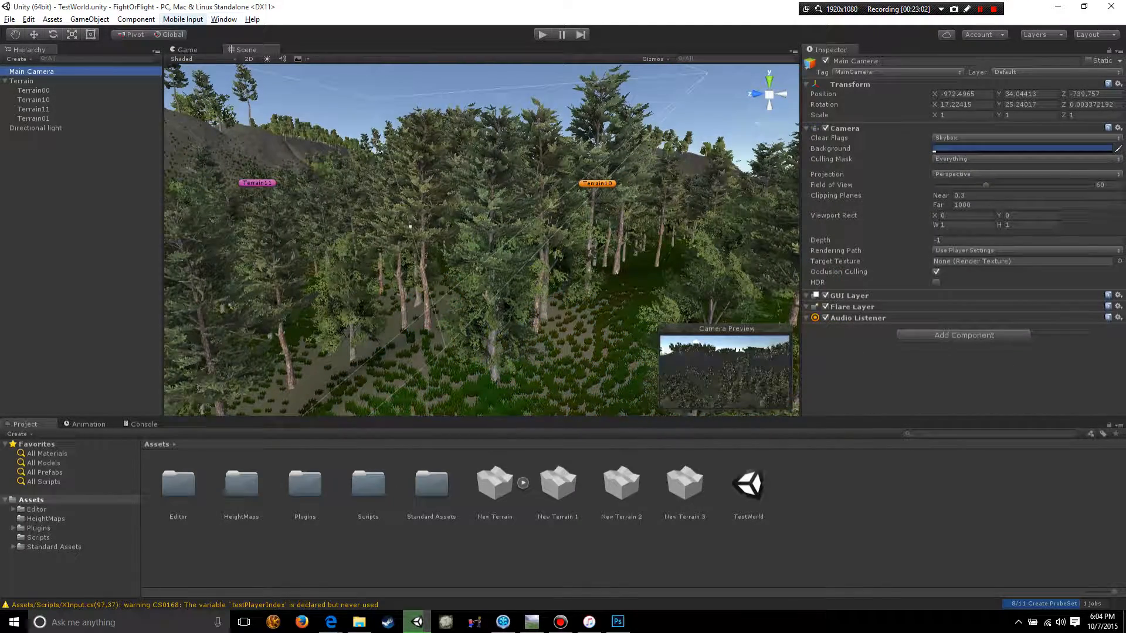
left_click(89, 19)
left_click(112, 263)
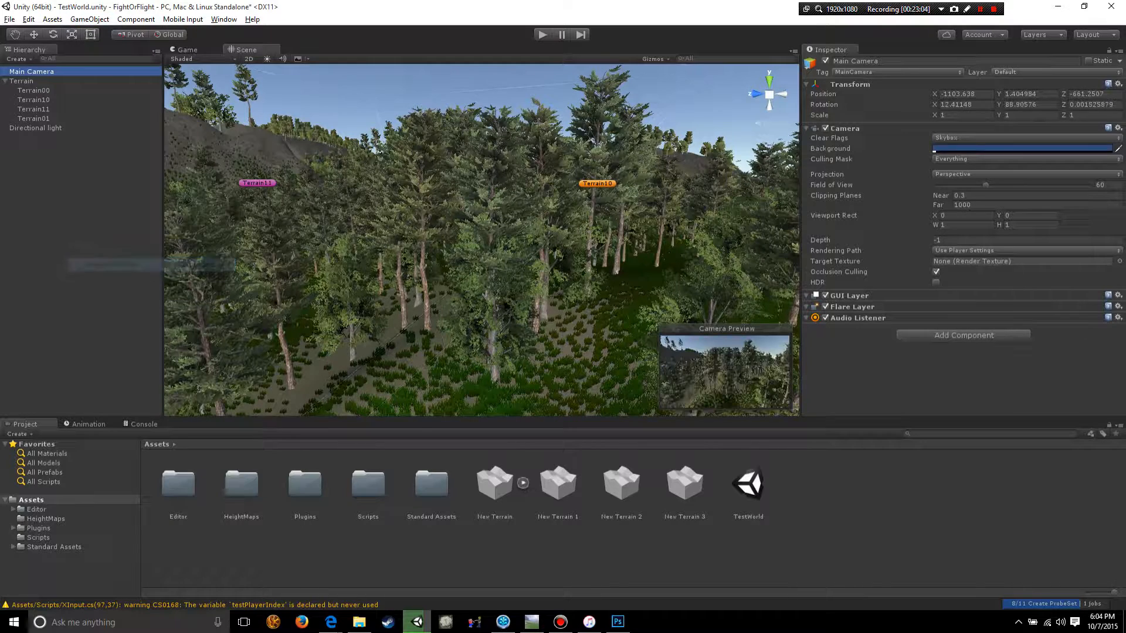
left_click(188, 50)
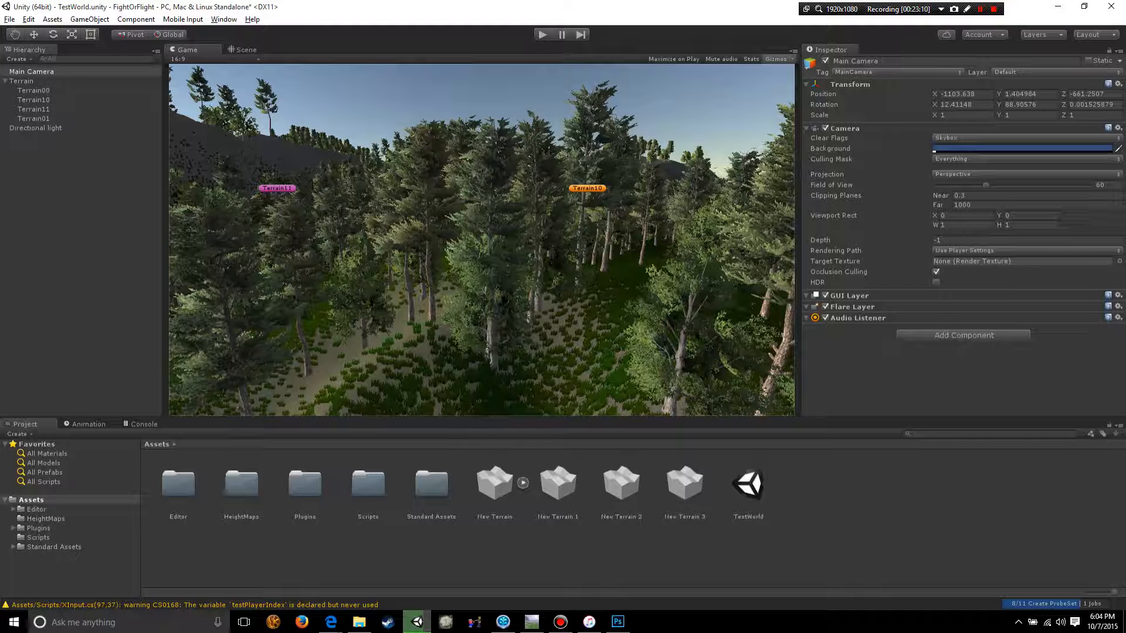
Step: Hide the Game view gizmos, and align the Main Camera with a raised overview of the forest, shown in the Game view
left_click(776, 59)
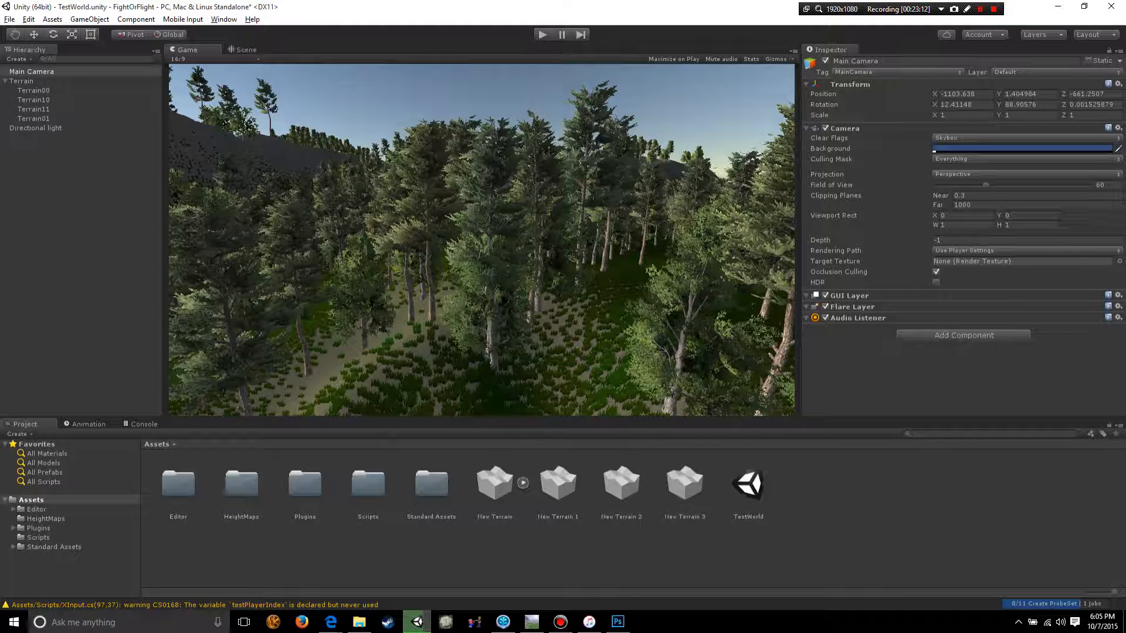
left_click(246, 50)
left_click_drag(481, 234, 387, 252, "alt")
scroll(481, 239, "down", 5)
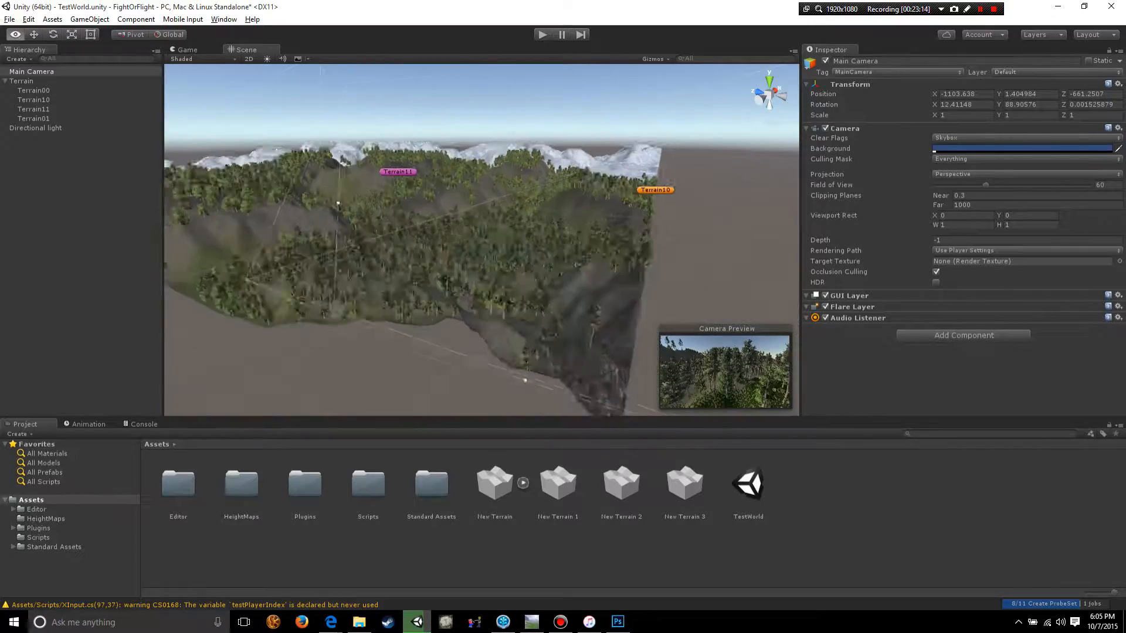
right_click_drag(481, 241, 435, 270)
scroll(436, 270, "up", 5)
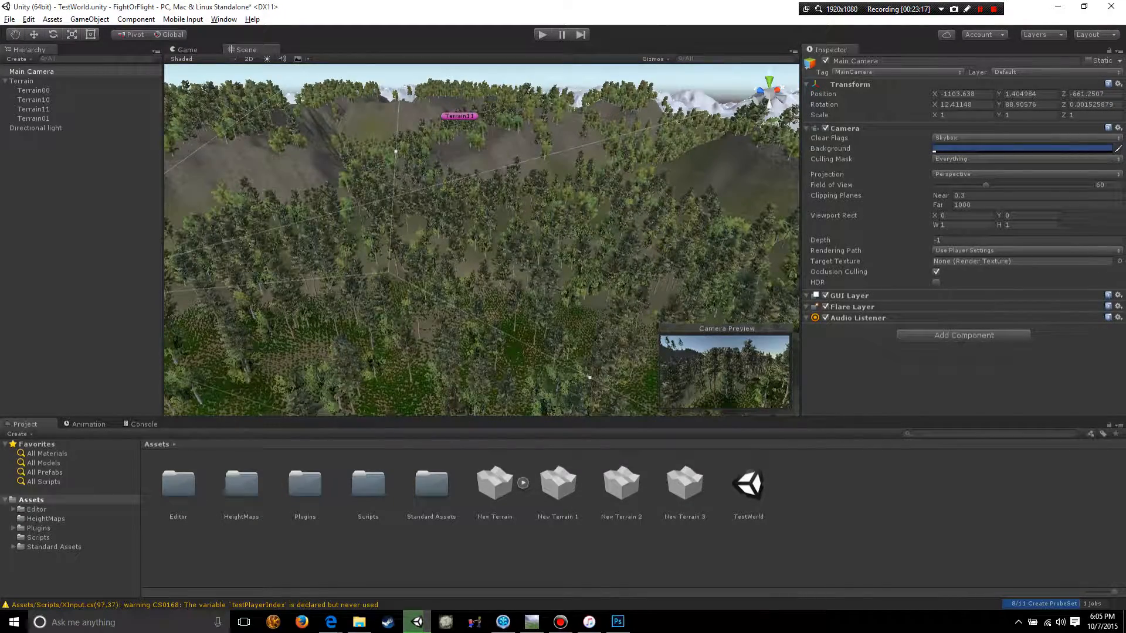
left_click(89, 19)
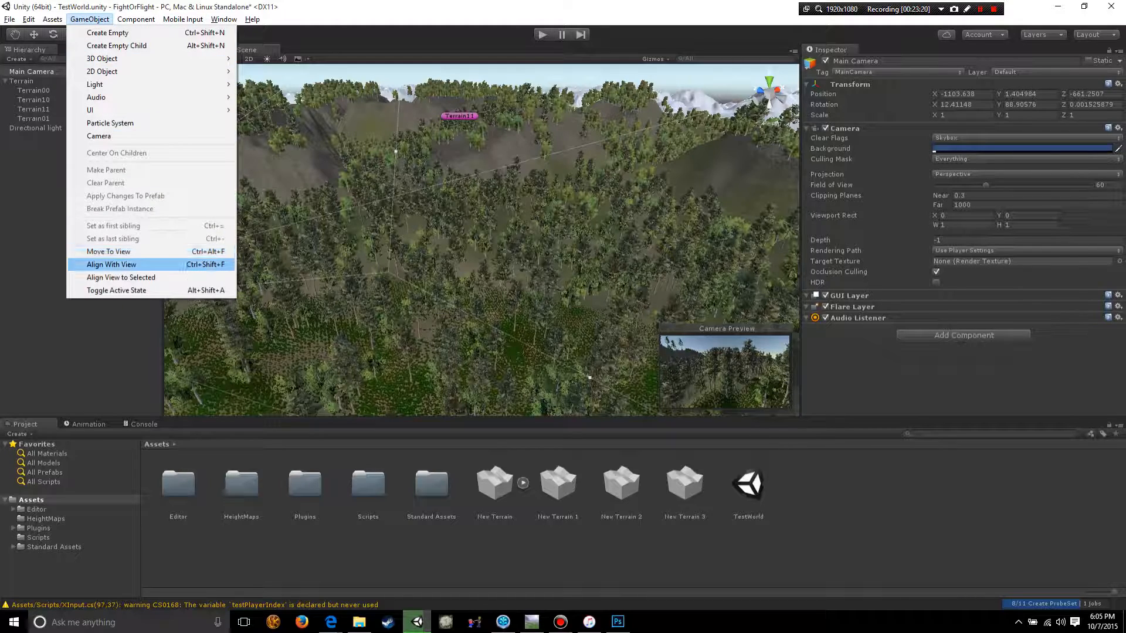
left_click(111, 264)
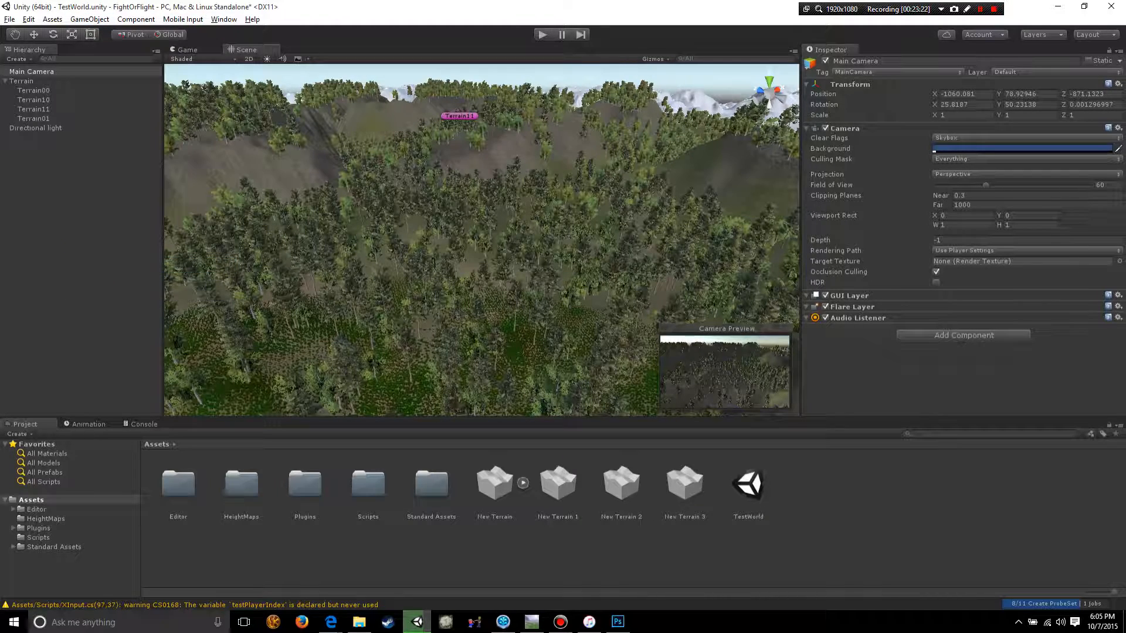
key("ctrl+2")
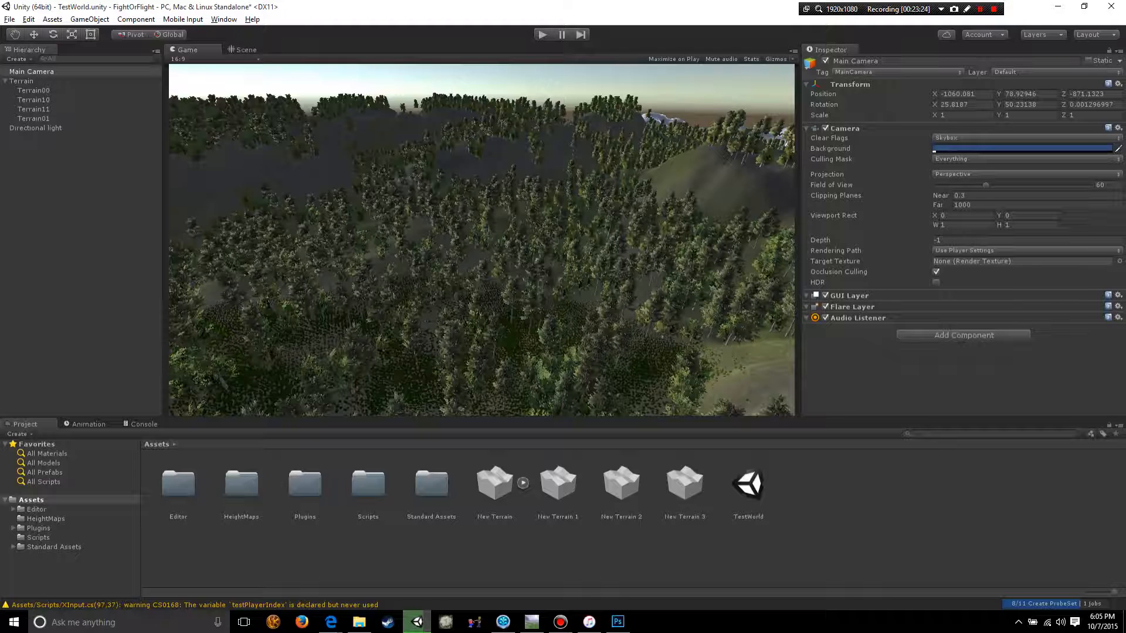
Step: Set Terrain00's Detail Distance to 250 in its terrain settings
left_click(33, 90)
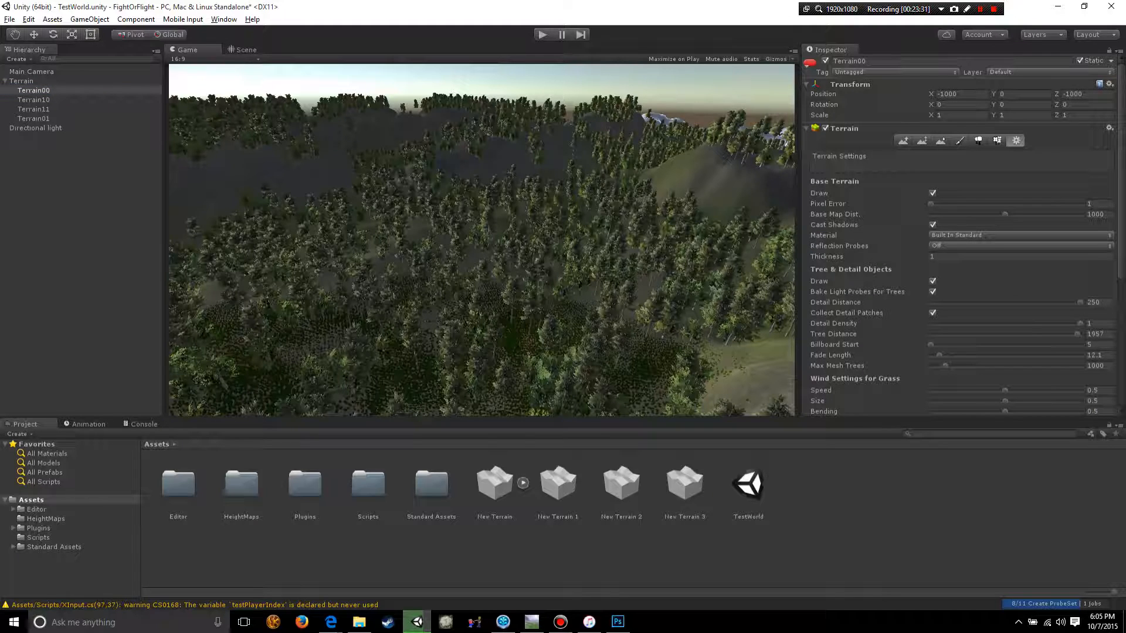
scroll(962, 235, "down", 5)
scroll(962, 235, "up", 3)
mouse_move(1080, 232)
left_mouse_down()
mouse_move(940, 232)
mouse_move(1080, 232)
left_mouse_up()
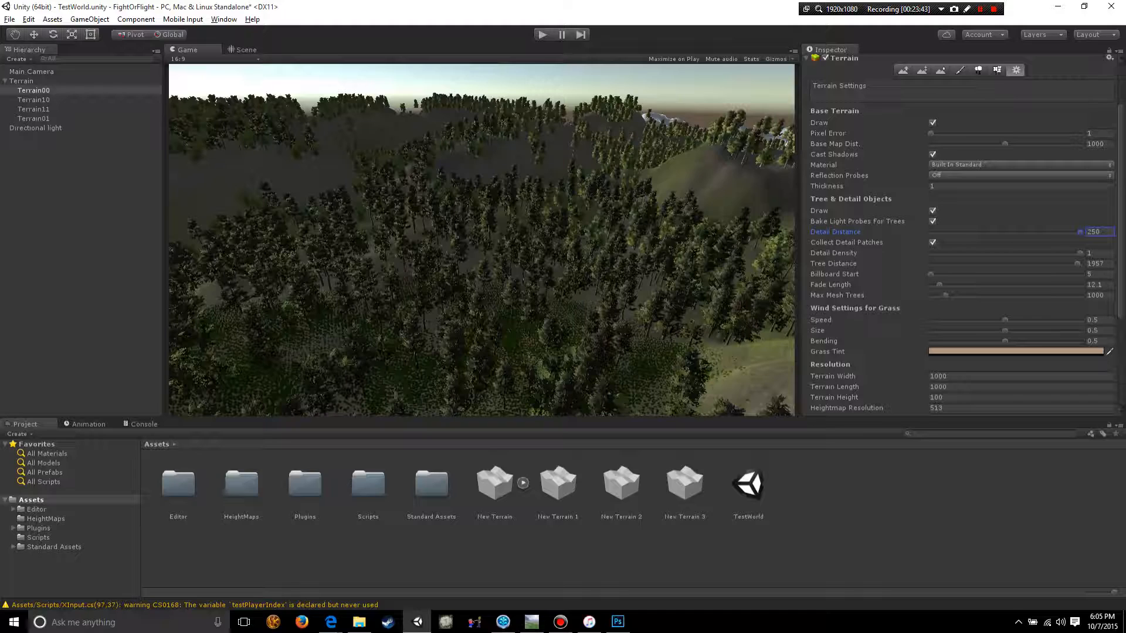
Step: Switch Bake Light Probes For Trees off and on twice to compare the tree lighting, ending with it enabled
left_click(933, 221)
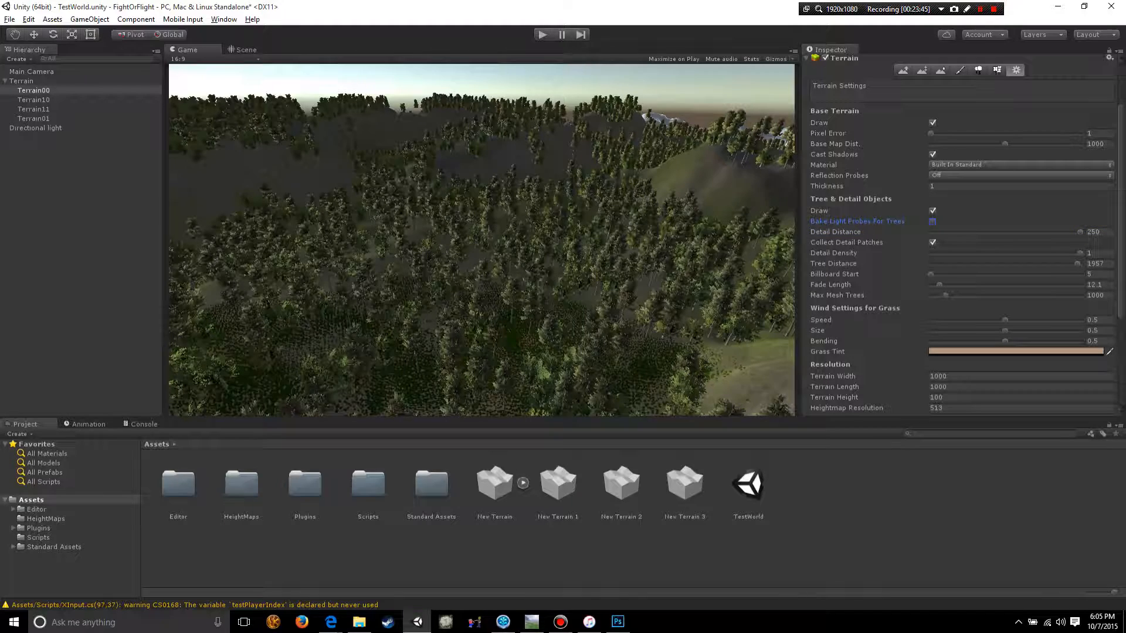
left_click(932, 221)
left_click(932, 221)
left_click(933, 221)
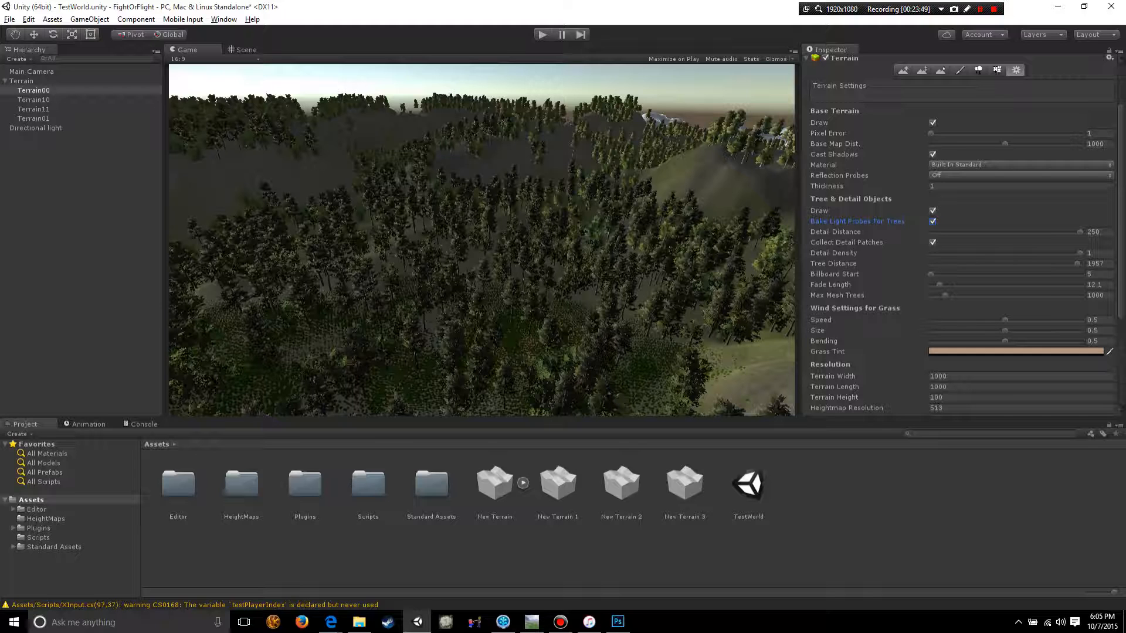
Step: Set Terrain00's Tree Distance and Billboard Start to 2000, Fade Length to about 31.7 and Max Mesh Trees to 1500
mouse_move(1080, 254)
left_mouse_down()
mouse_move(929, 264)
mouse_move(1081, 264)
mouse_move(1082, 275)
left_mouse_up()
mouse_move(939, 285)
left_mouse_down()
mouse_move(1073, 285)
mouse_move(954, 285)
left_mouse_up()
left_click(1096, 295)
type("0")
key("BackSpace")
type("6673")
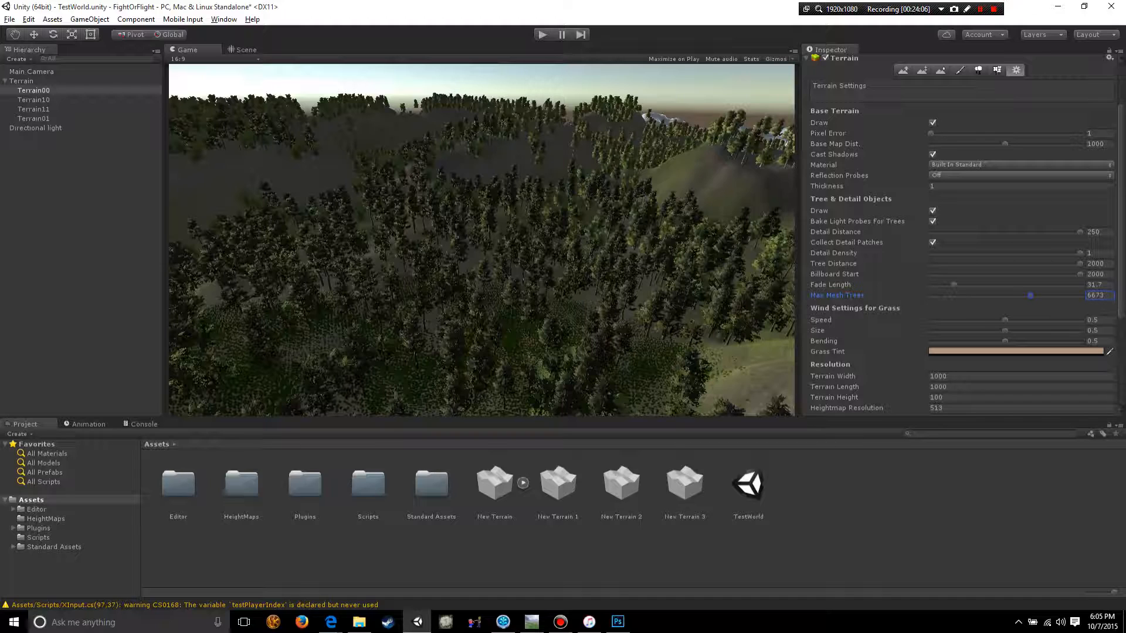
left_click(1096, 296)
type("1500")
Step: Start play mode and raise the grass wind Speed to 1, Size to about 0.993 and Bending to about 0.777
left_click_drag(1005, 320, 1019, 320)
key("ctrl+p")
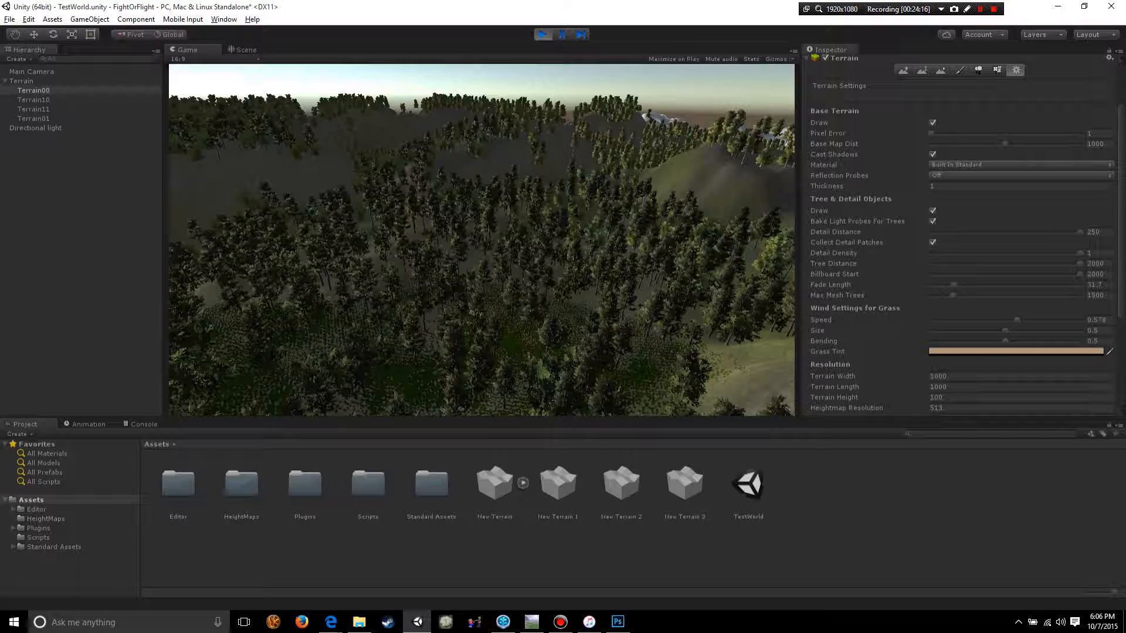
left_click_drag(1017, 320, 1081, 320)
left_click_drag(1005, 330, 1046, 340)
Step: Align the Main Camera with a ground-level view of the grass among the trees and set its Y rotation to about 21.51
left_click(246, 50)
left_click_drag(498, 282, 511, 187, "alt")
right_click_drag(510, 187, 580, 212, "alt")
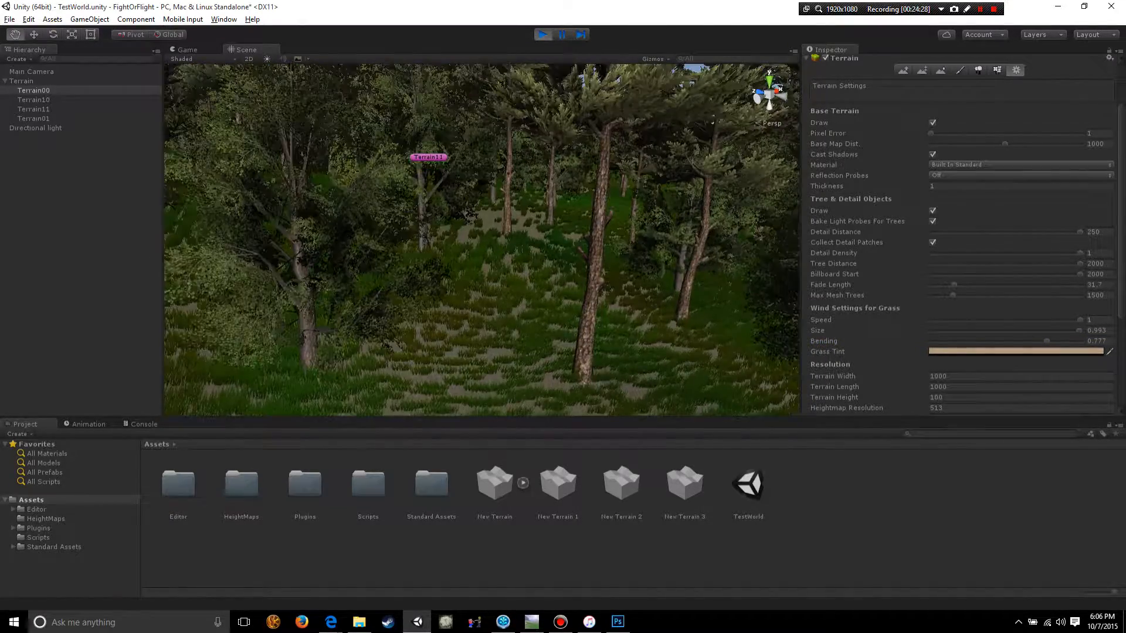
scroll(481, 240, "up", 3)
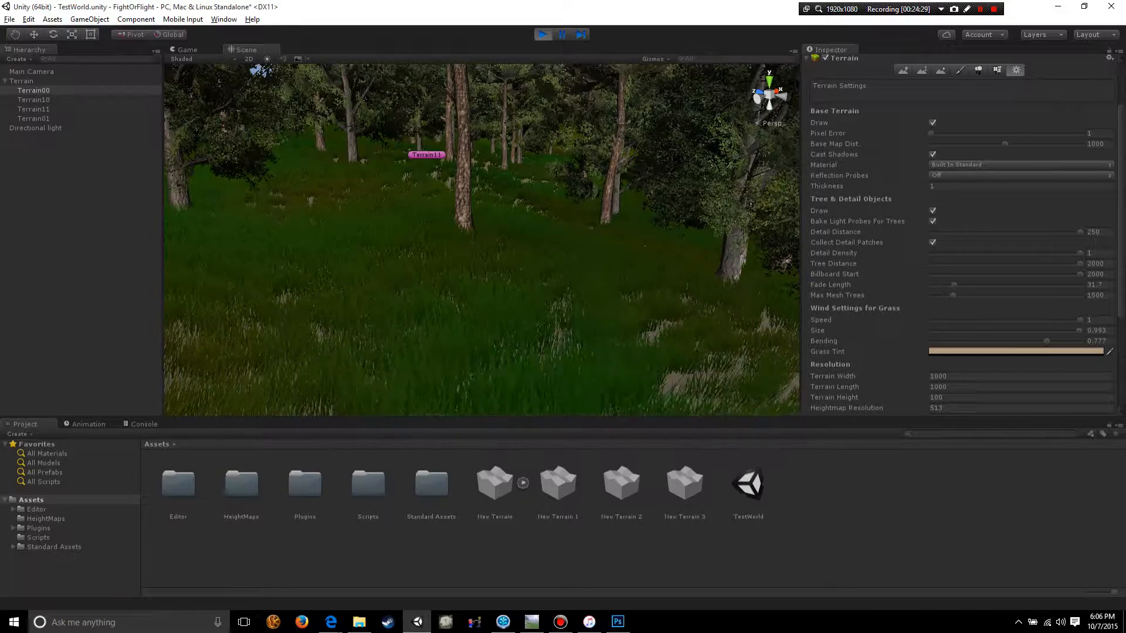
left_click(188, 50)
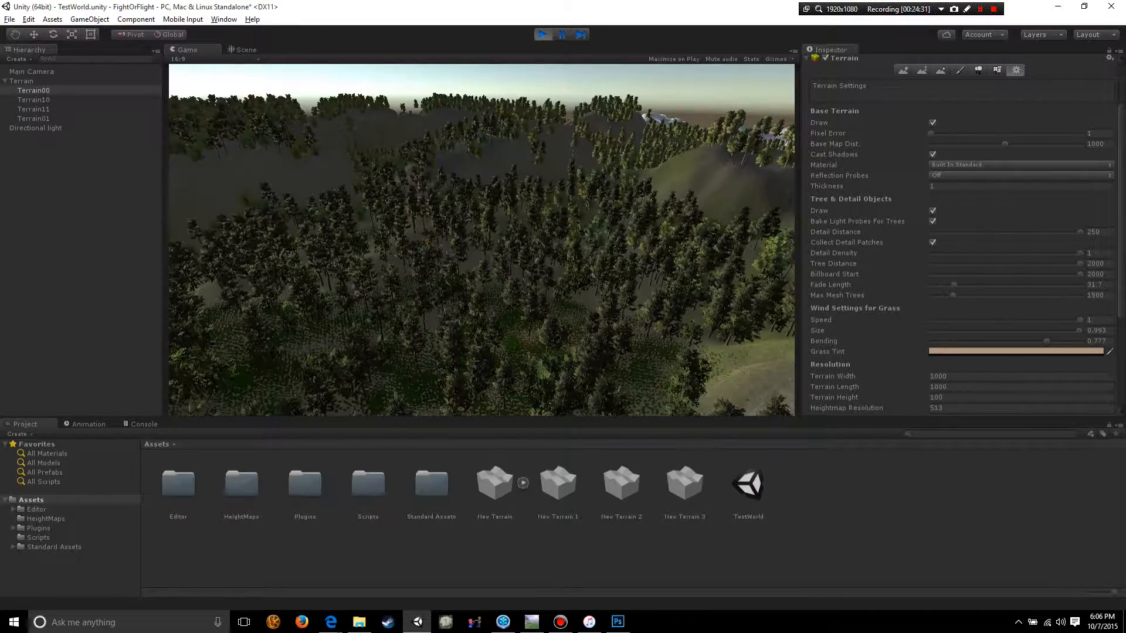
left_click(246, 50)
left_click(31, 72)
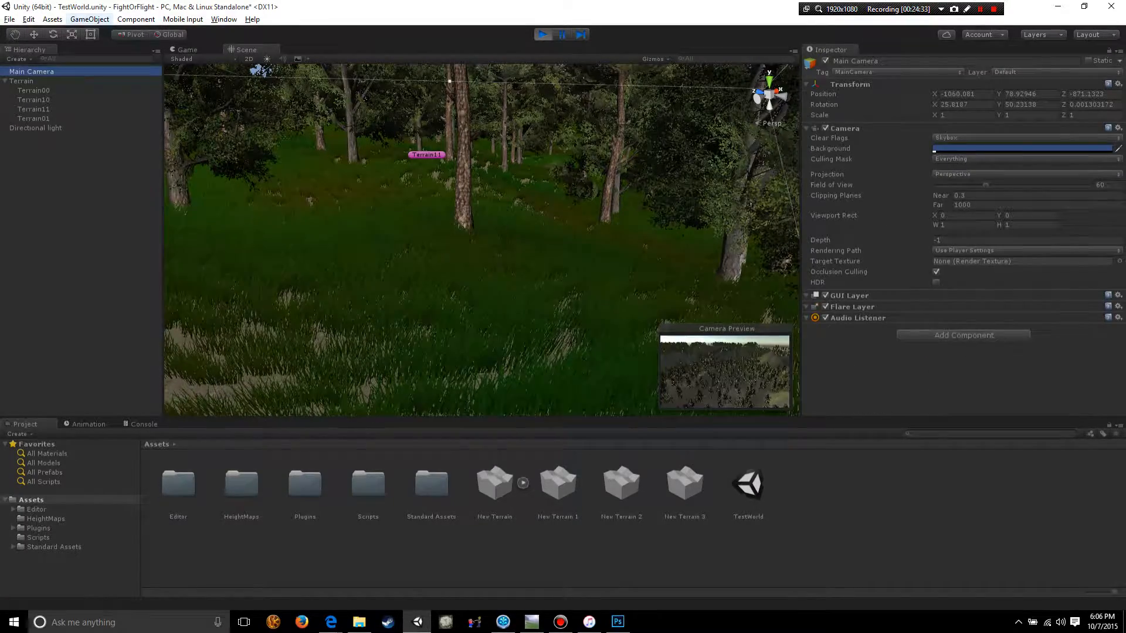
left_click(89, 19)
left_click(111, 267)
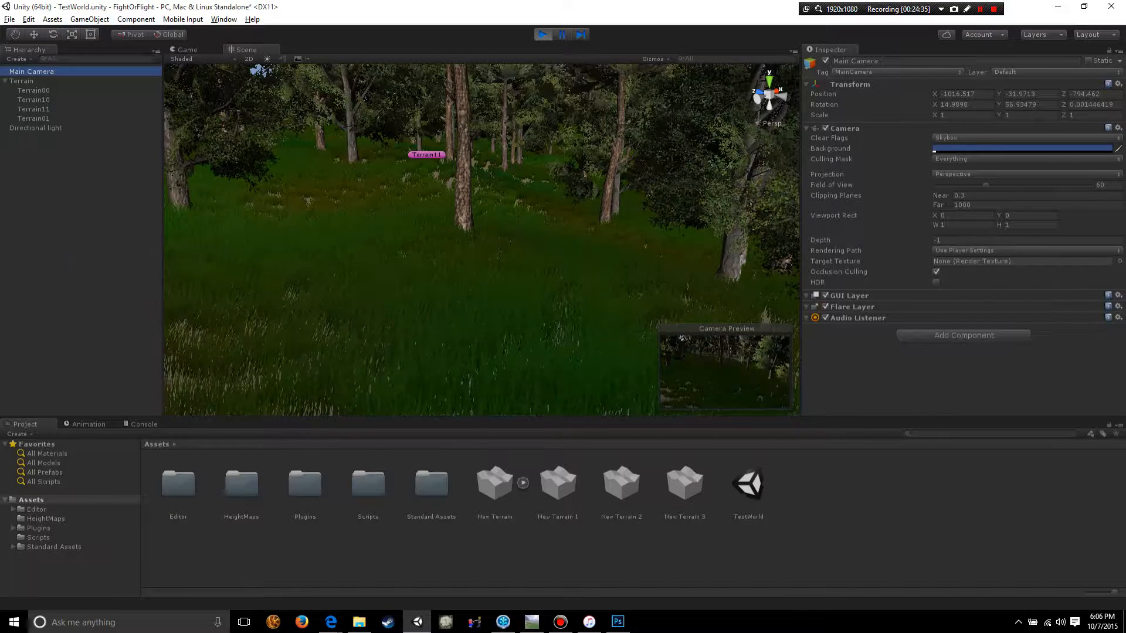
left_click(188, 50)
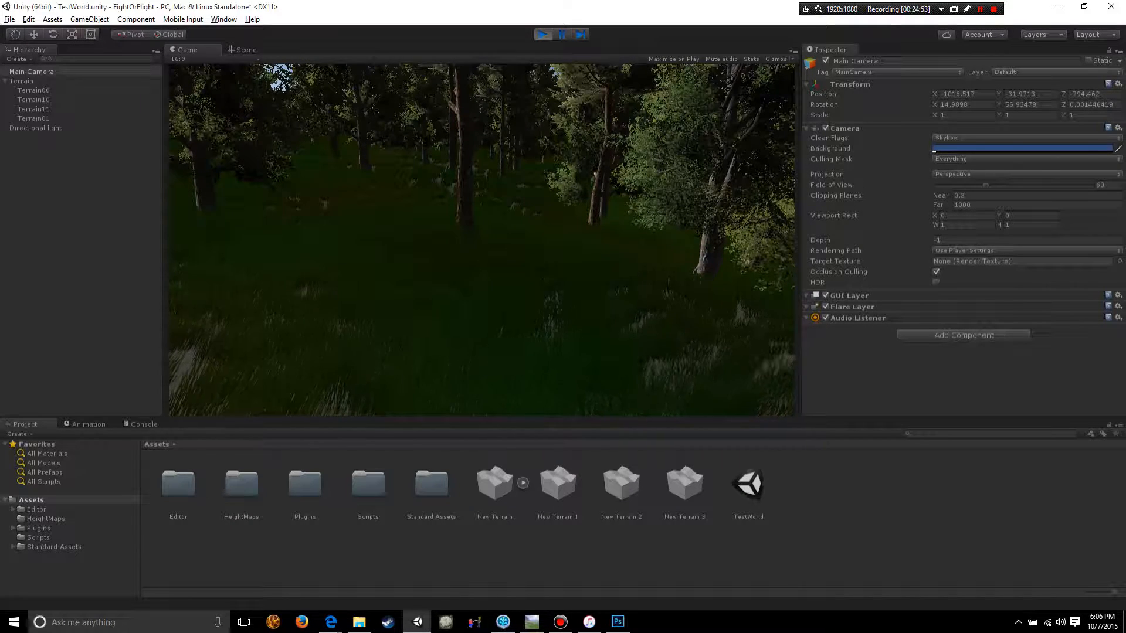
left_click_drag(1000, 105, 1087, 105)
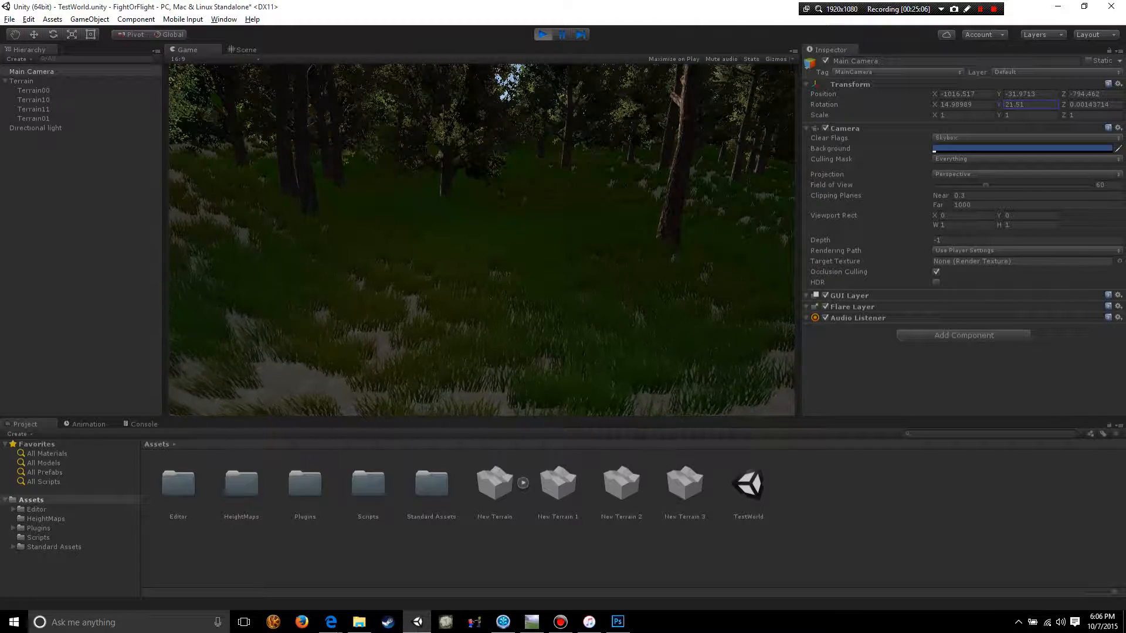
Step: Lower Terrain00's grass wind Speed to about 0.303, Size to about 0.461 and Bending to about 0.033
left_click(33, 90)
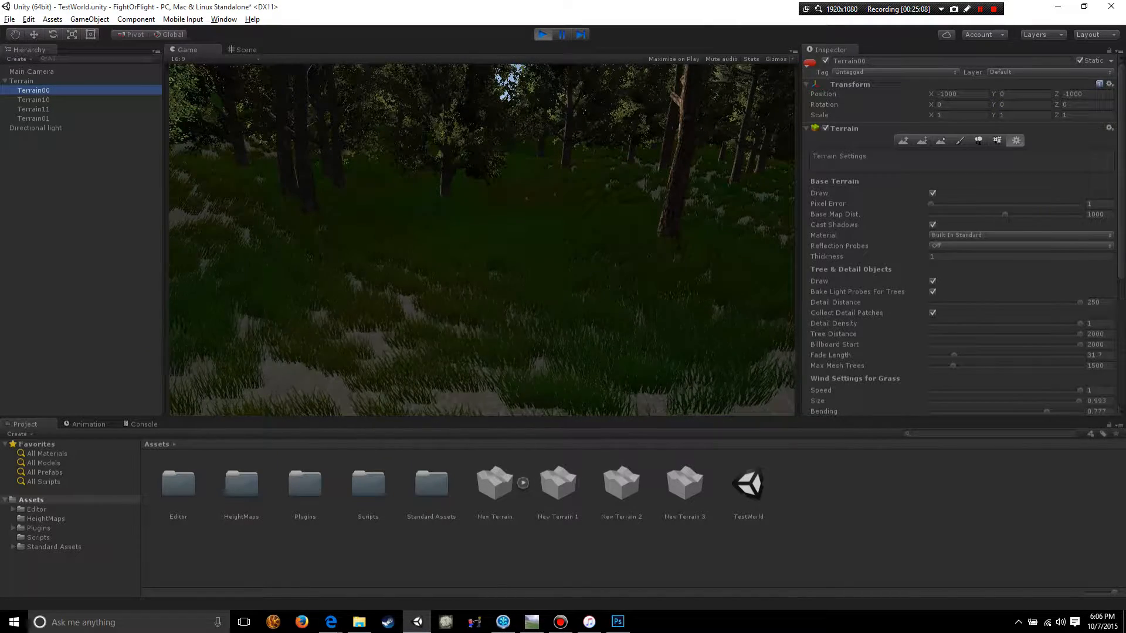
scroll(964, 237, "down", 1)
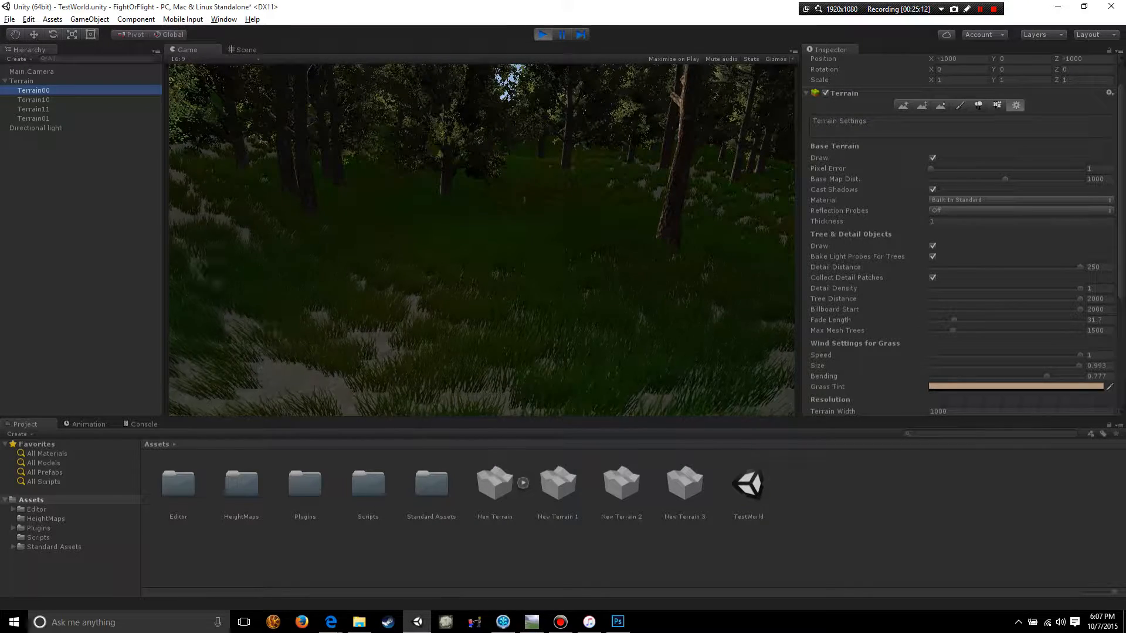
scroll(962, 235, "down", 2)
left_click_drag(1080, 285, 976, 285)
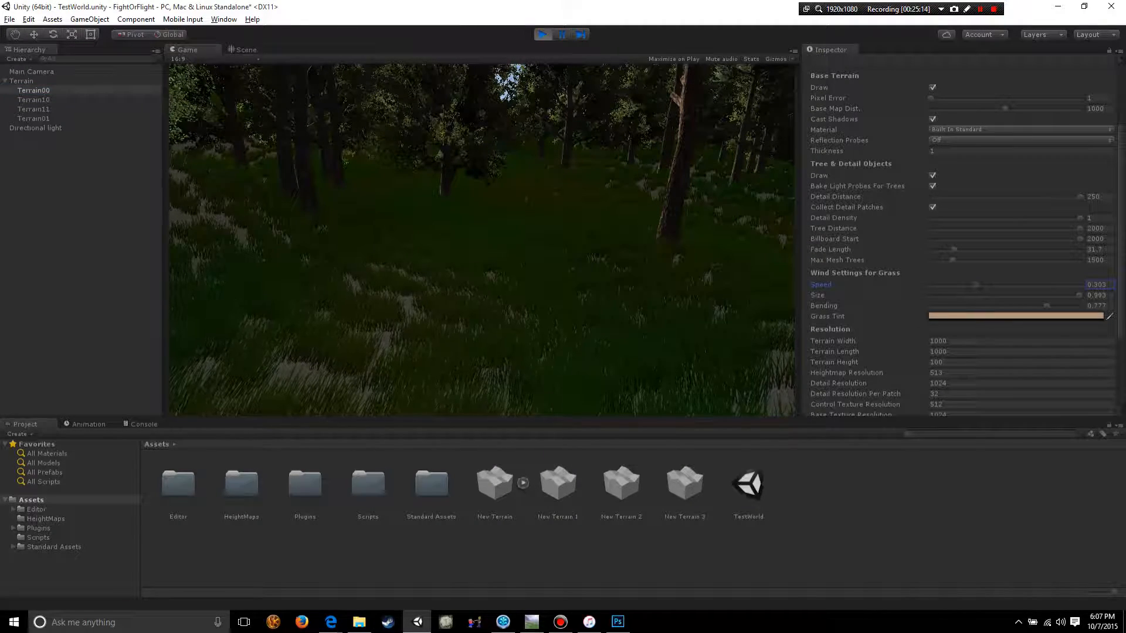
left_click_drag(1047, 306, 959, 306)
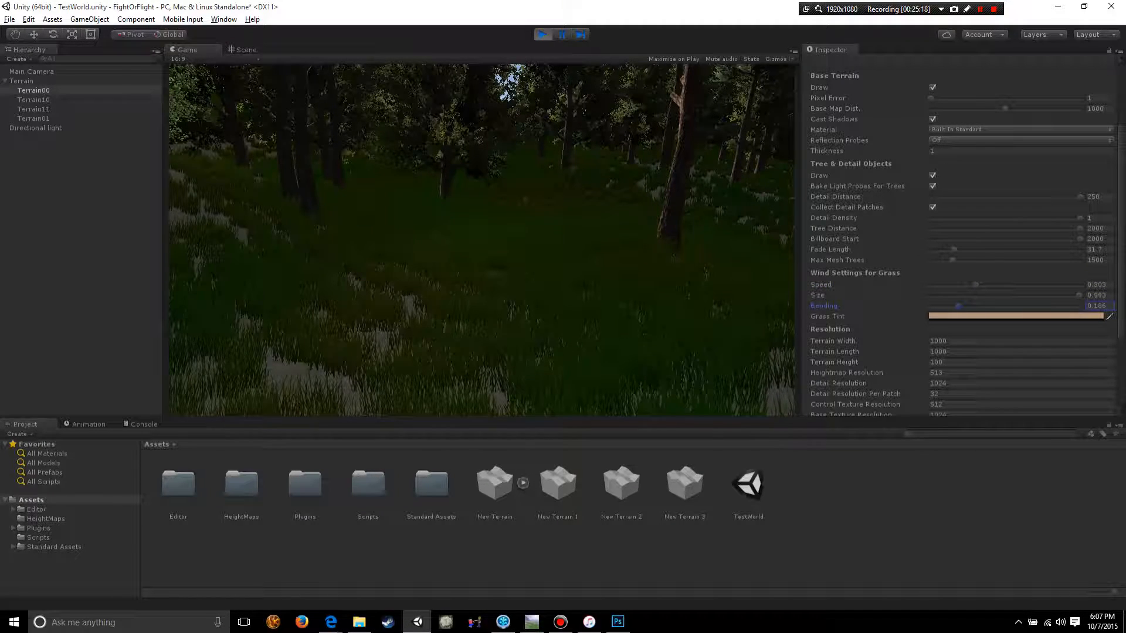
left_click_drag(1079, 295, 999, 295)
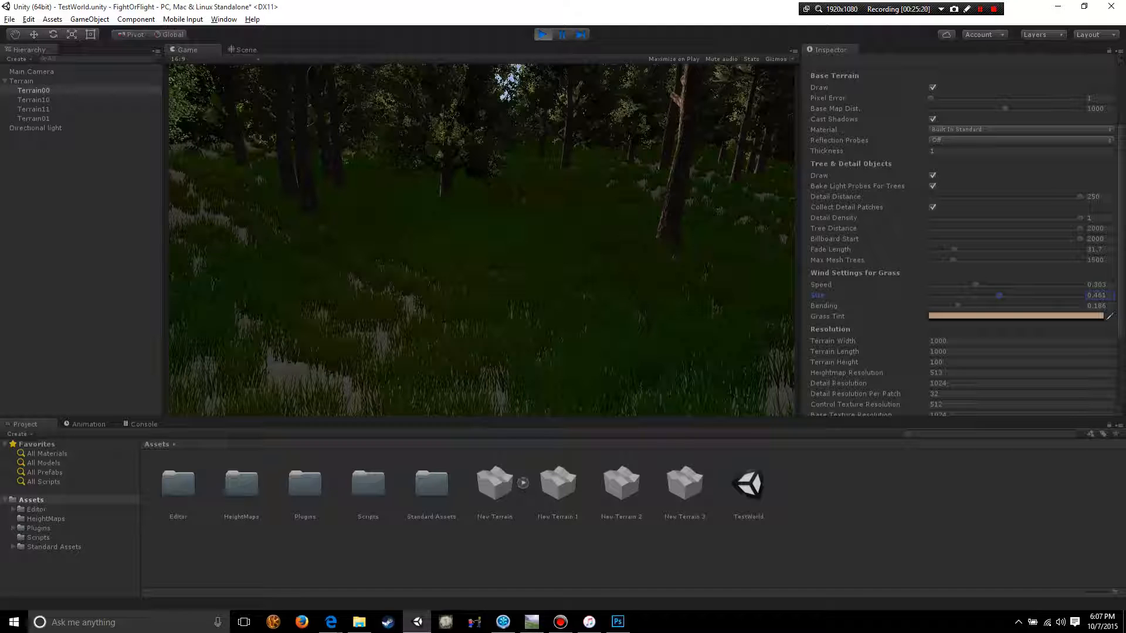
scroll(961, 234, "down", 1)
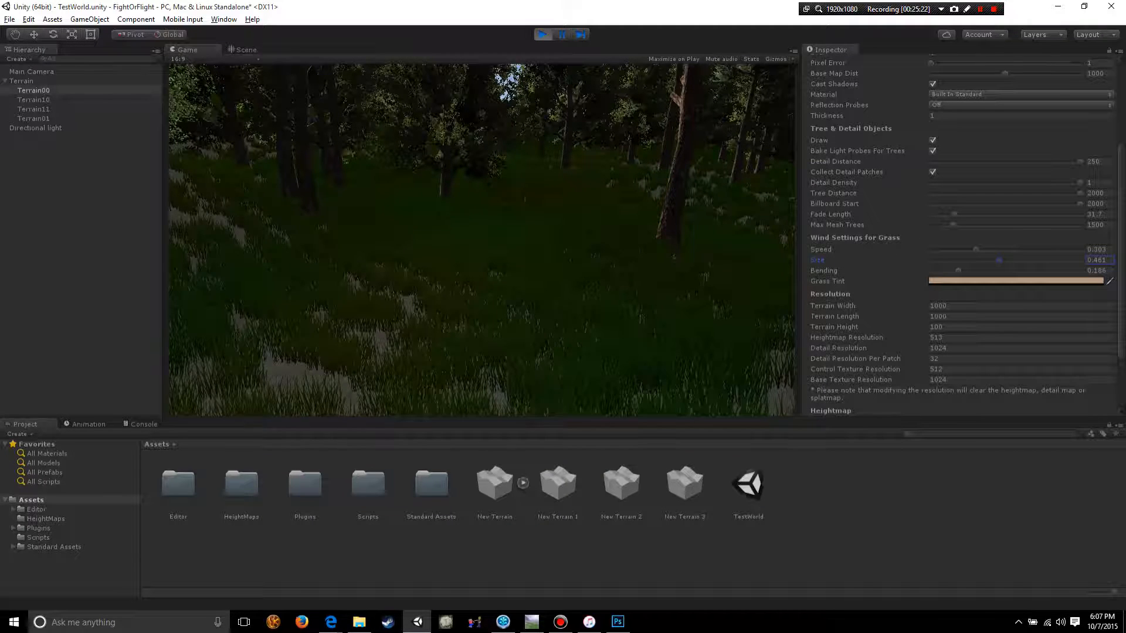
left_click_drag(958, 271, 935, 271)
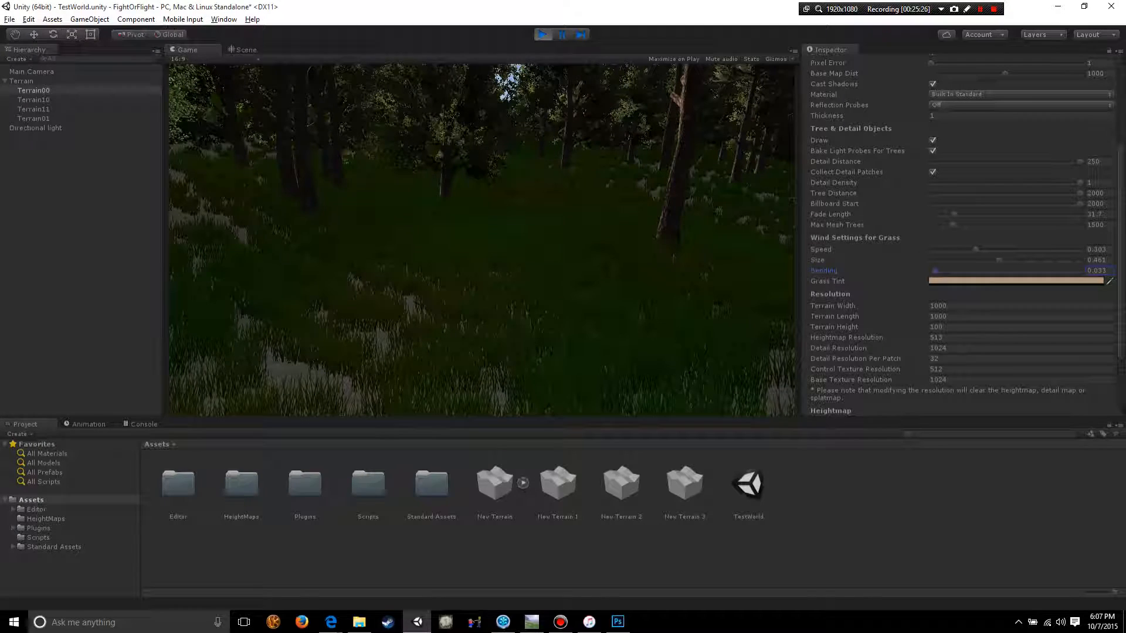
Step: Change Terrain00's Grass Tint to a saturated golden yellow
left_click(962, 281)
left_click_drag(838, 173, 855, 161)
mouse_move(865, 238)
left_mouse_down()
mouse_move(865, 163)
mouse_move(865, 235)
left_mouse_up()
left_click(882, 112)
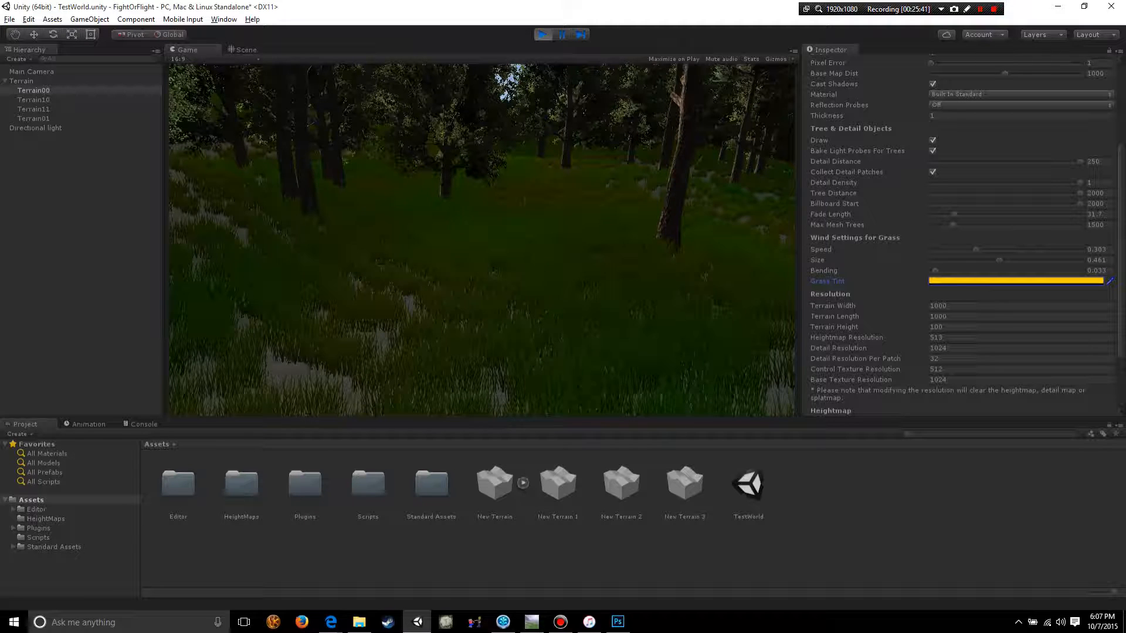
Step: Copy Terrain00's Terrain component and exit play mode
scroll(962, 235, "up", 4)
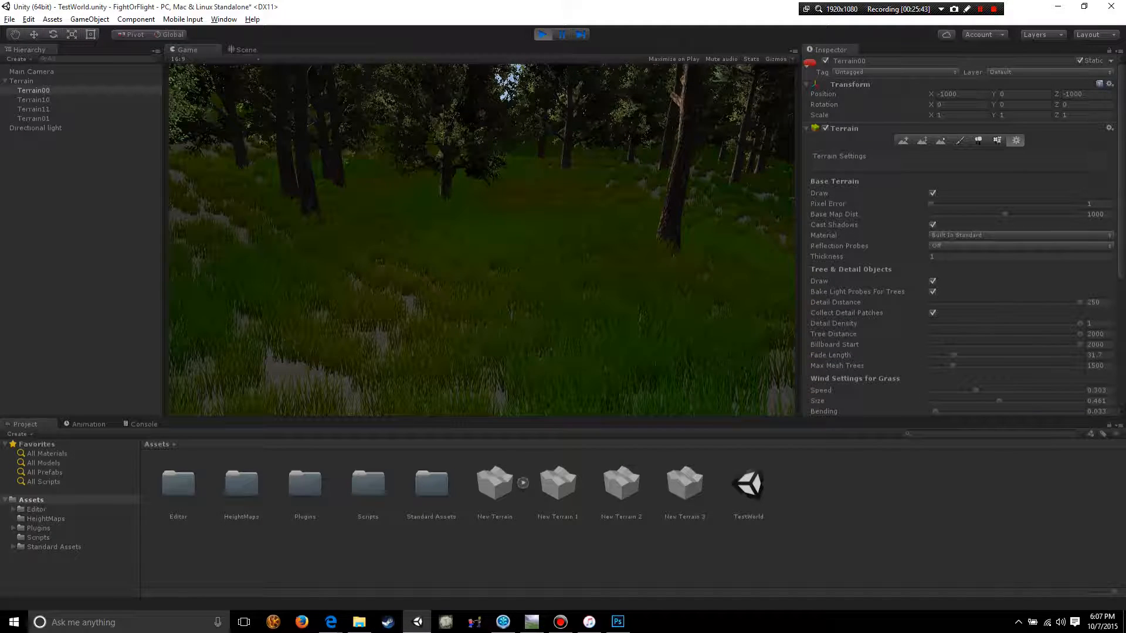
right_click(841, 128)
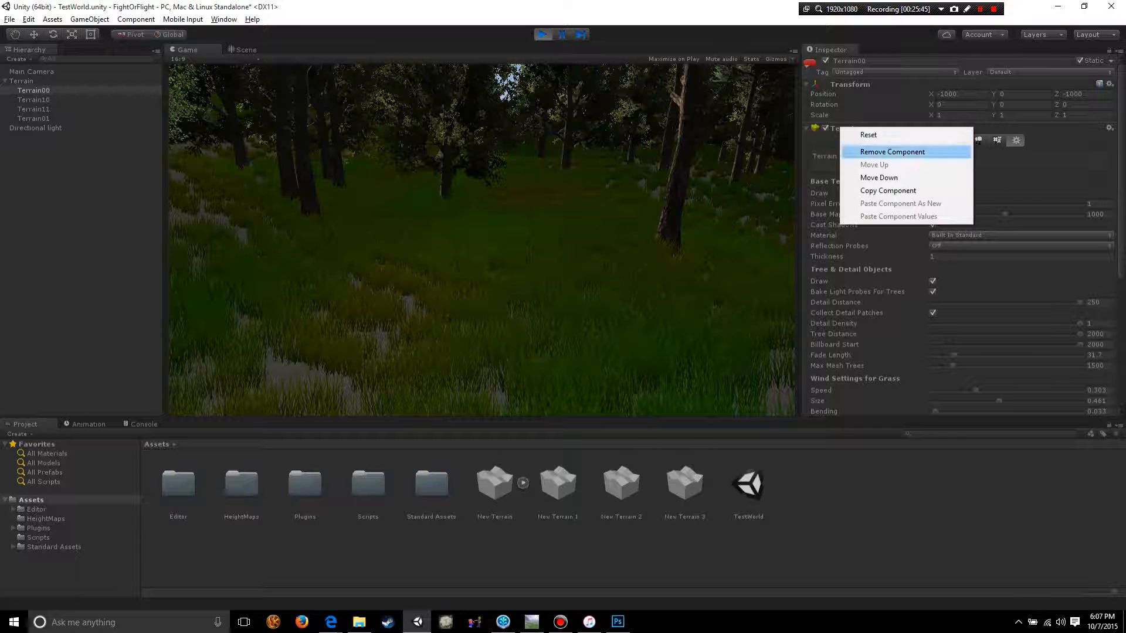
left_click(888, 191)
key("ctrl+p")
Step: Paste the copied component values onto Terrain00's Terrain component and review its settings
scroll(867, 292, "down", 1)
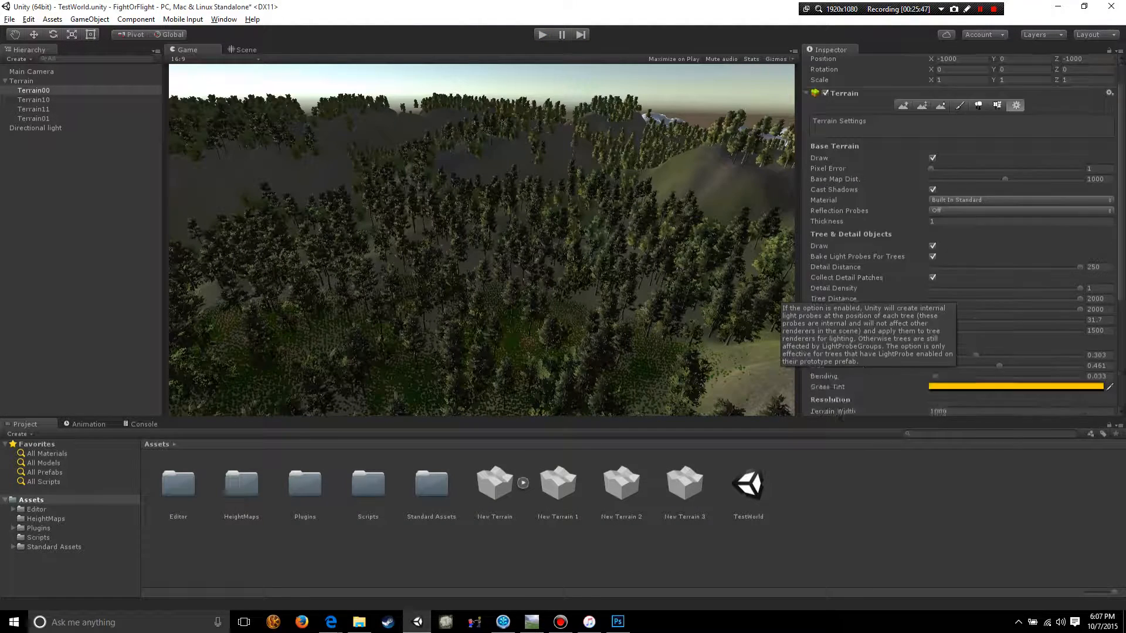
scroll(868, 292, "down", 3)
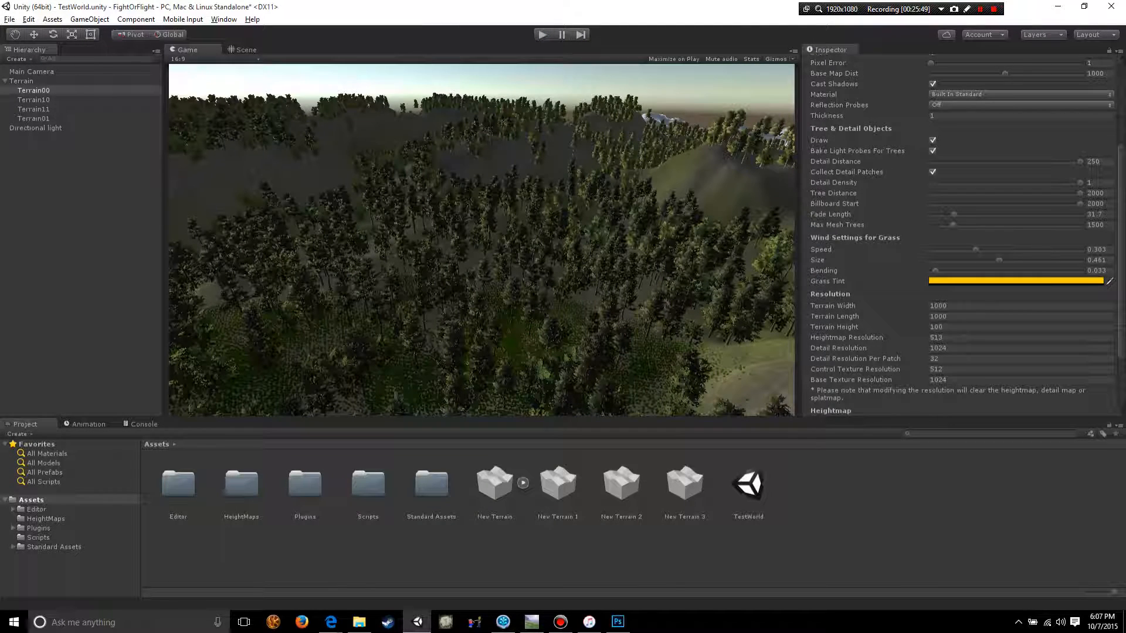
scroll(867, 292, "up", 1)
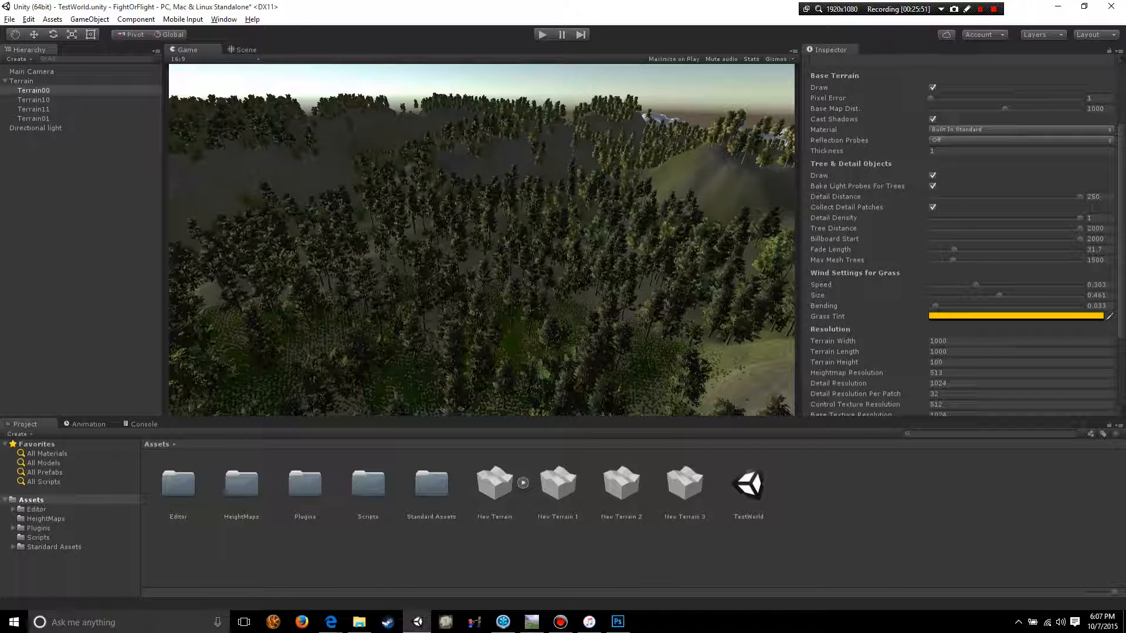
scroll(851, 176, "up", 2)
right_click(852, 94)
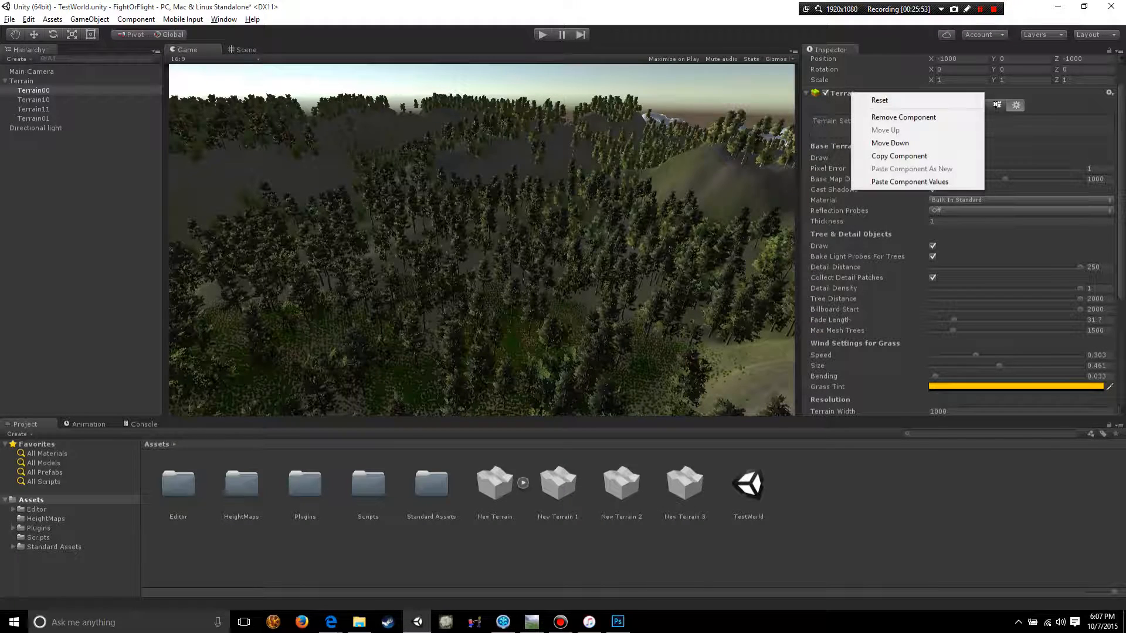
left_click(910, 181)
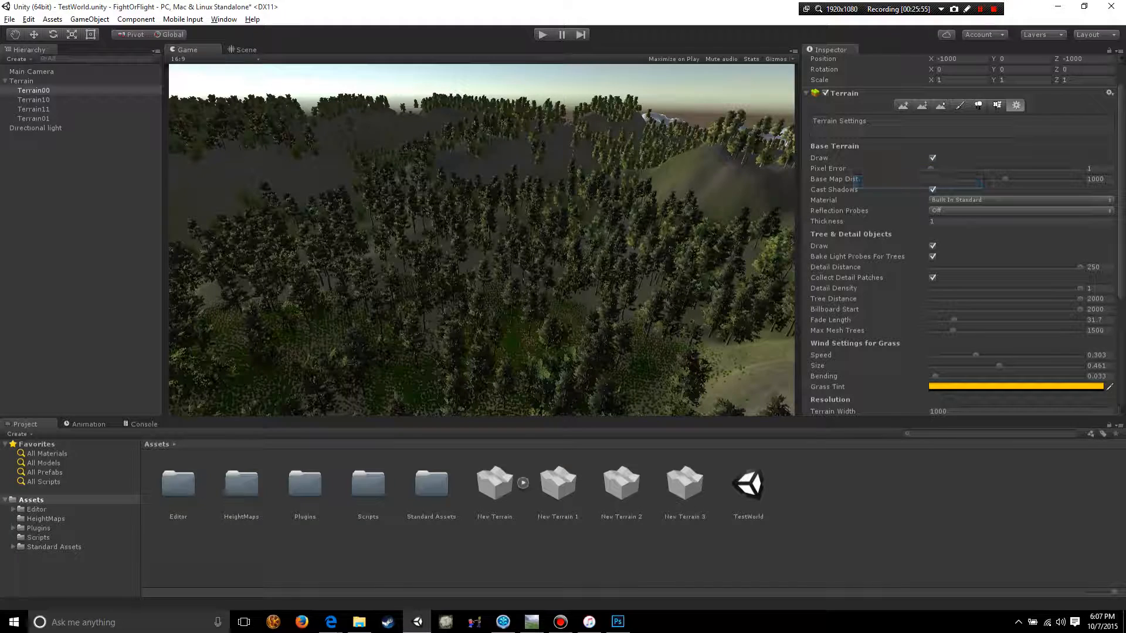
scroll(909, 234, "down", 5)
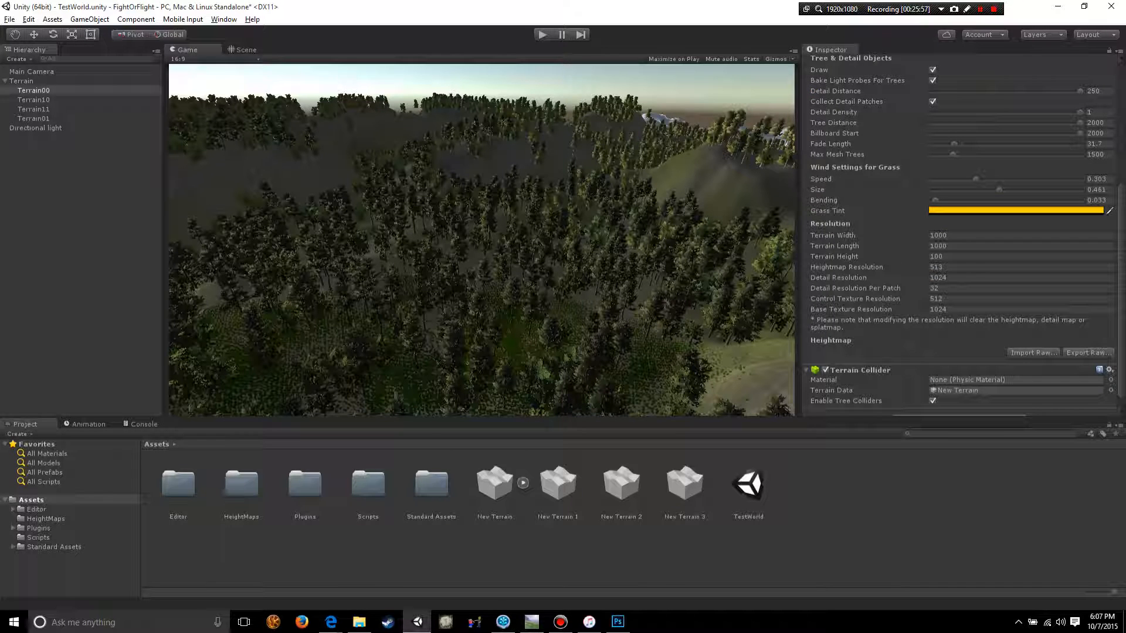
Step: Paste the copied Terrain component values onto Terrain00 once more
scroll(961, 235, "up", 5)
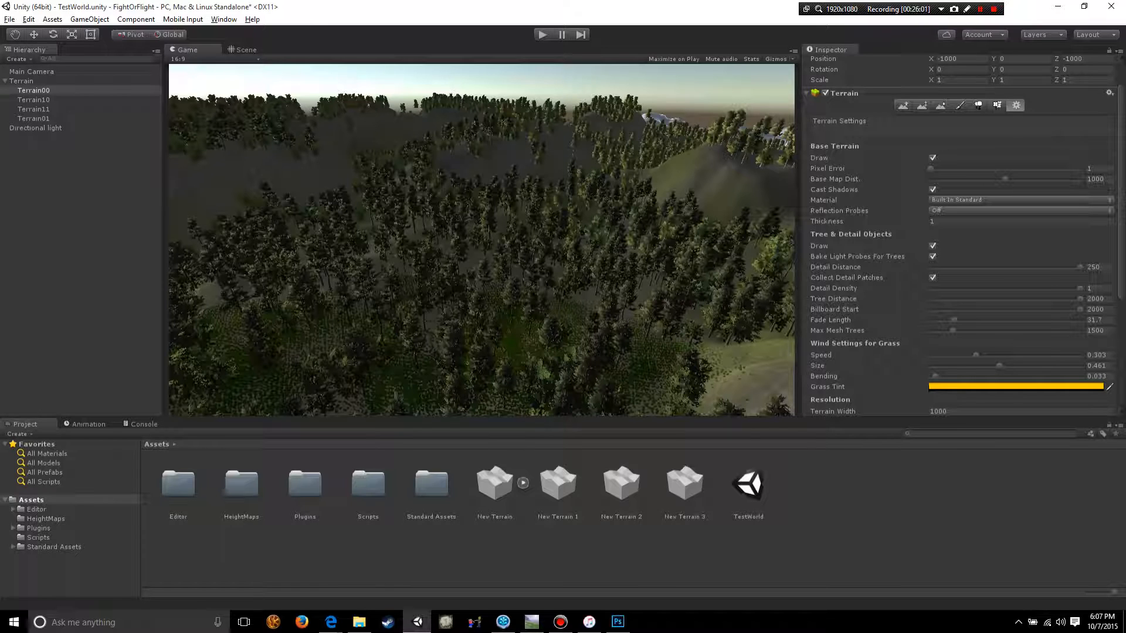
right_click(848, 91)
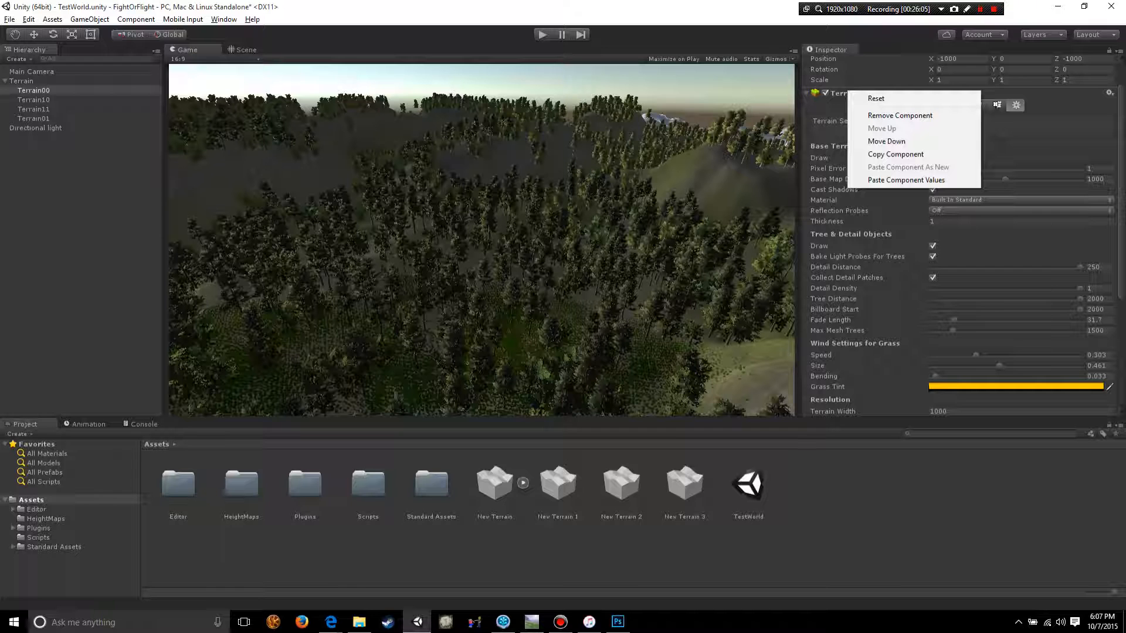
left_click(906, 180)
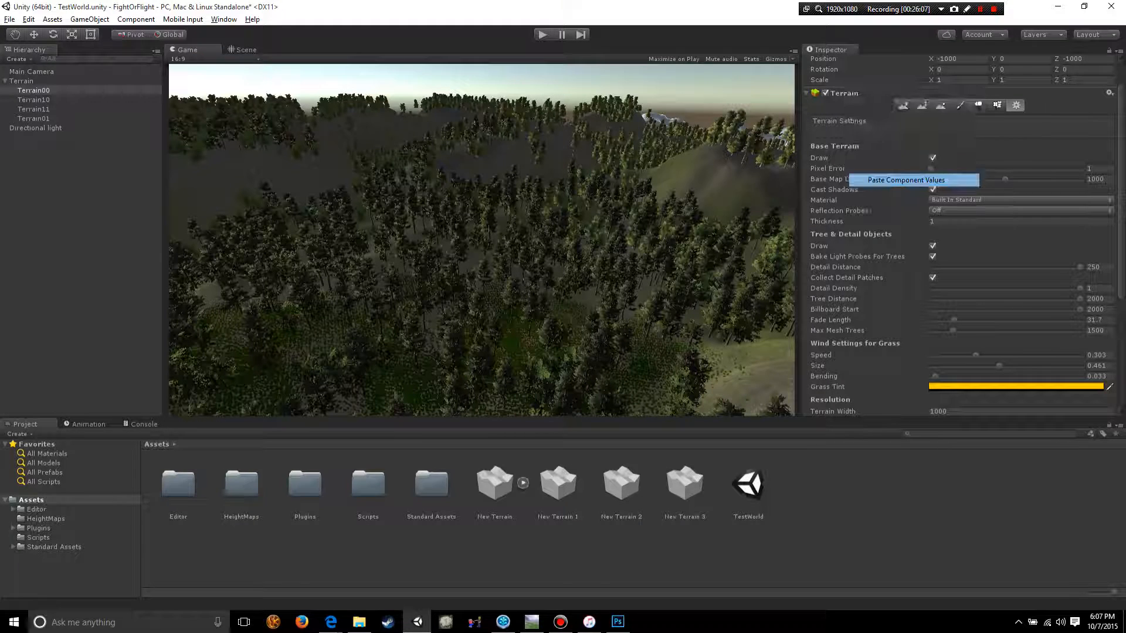
scroll(961, 246, "down", 5)
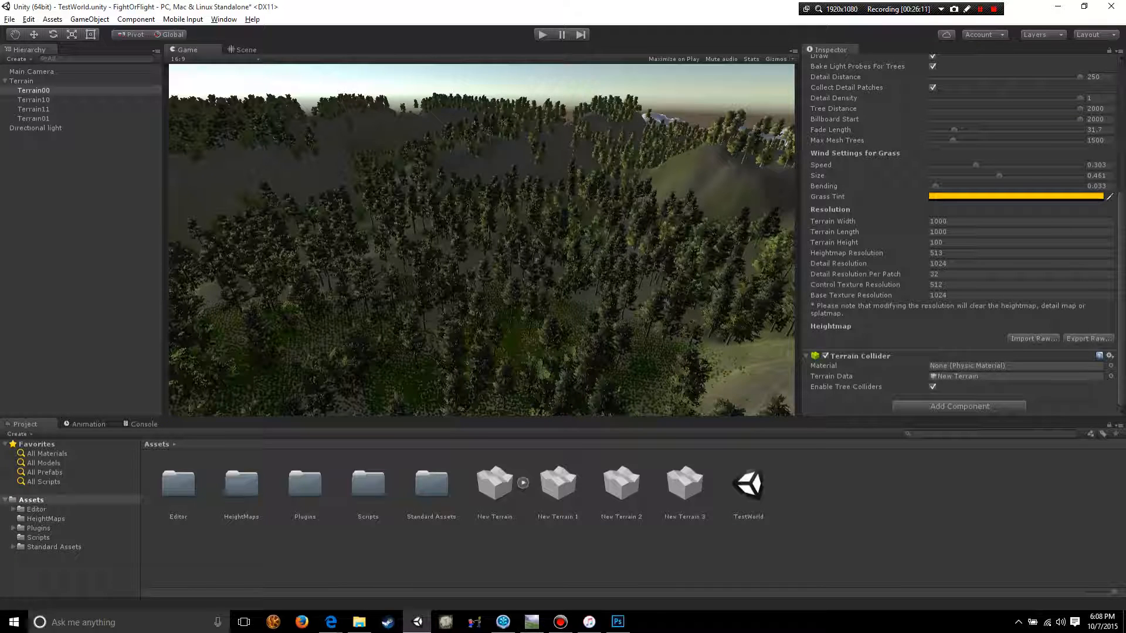
Step: Show the forest in the scene view and switch Terrain00's terrain tools to Paint Details
left_click(246, 50)
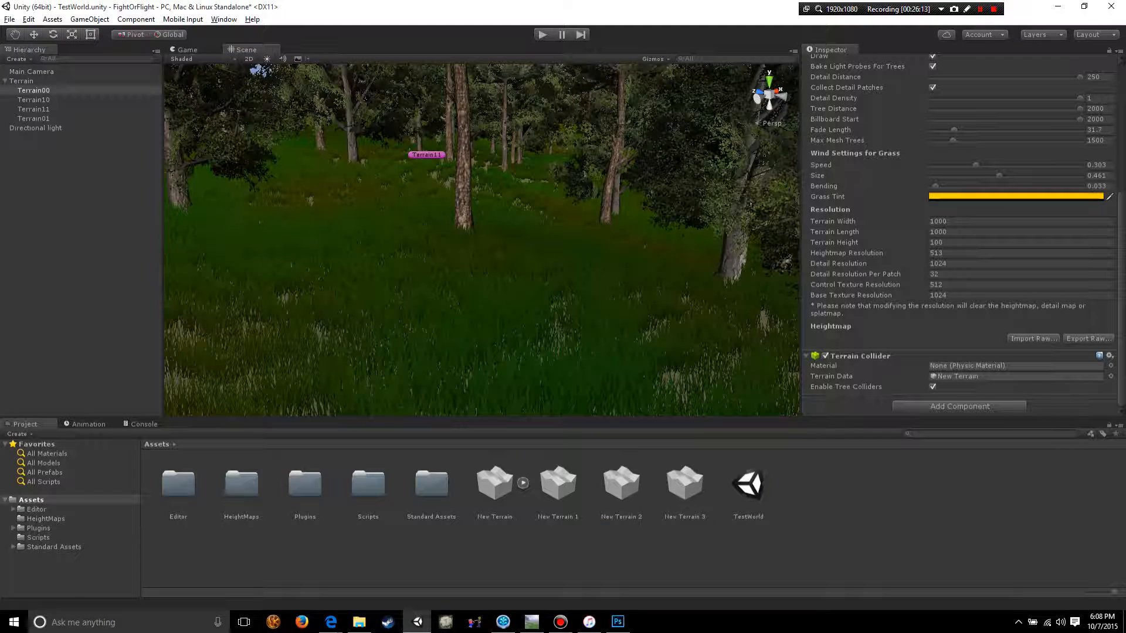
scroll(482, 241, "down", 10)
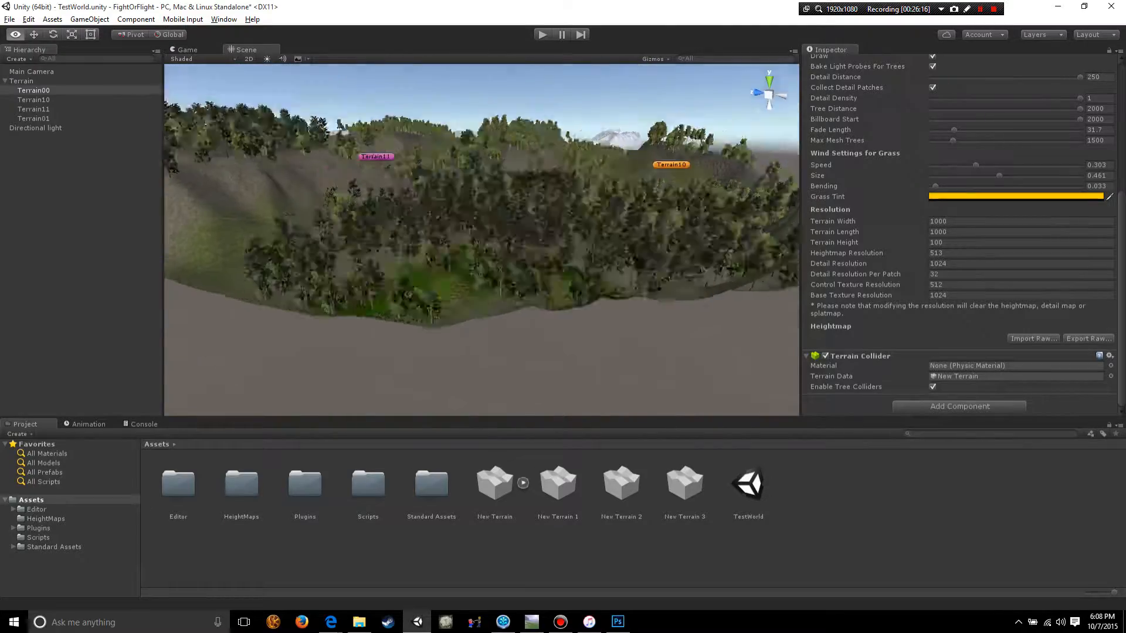
scroll(482, 241, "up", 10)
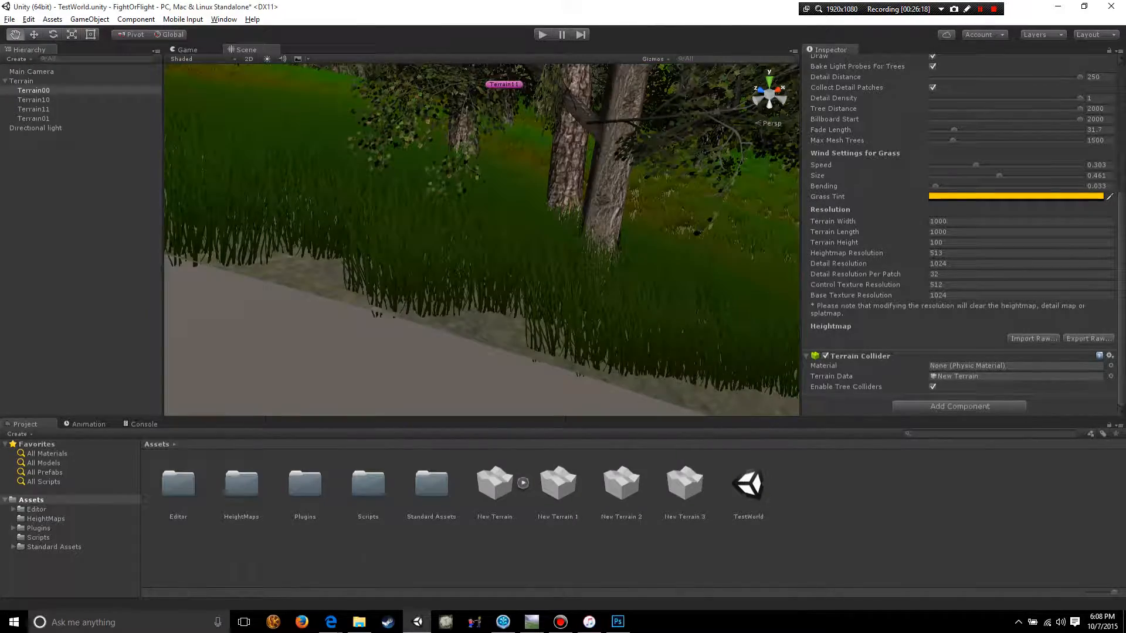
scroll(482, 240, "down", 5)
left_click(33, 91)
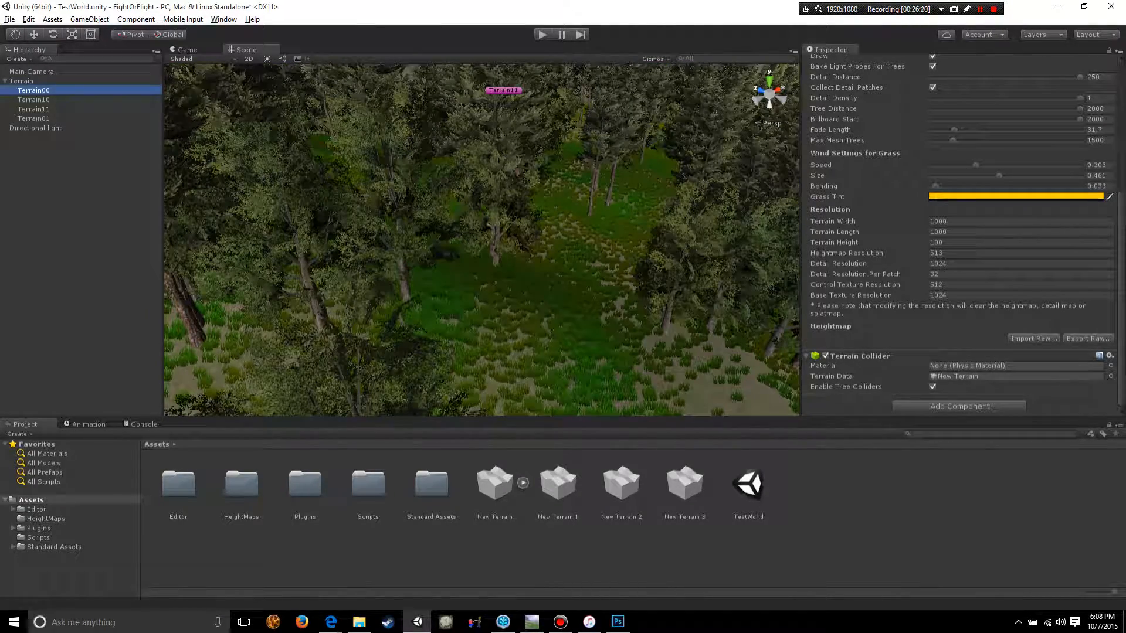
scroll(961, 234, "up", 4)
scroll(961, 234, "up", 3)
left_click(997, 141)
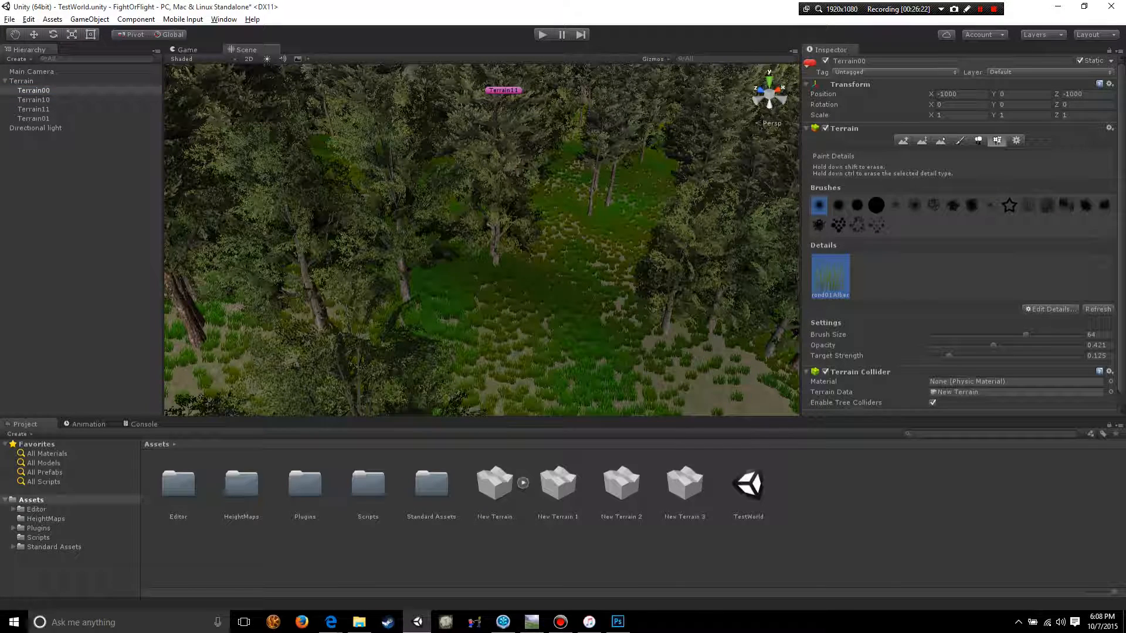
left_click(1049, 309)
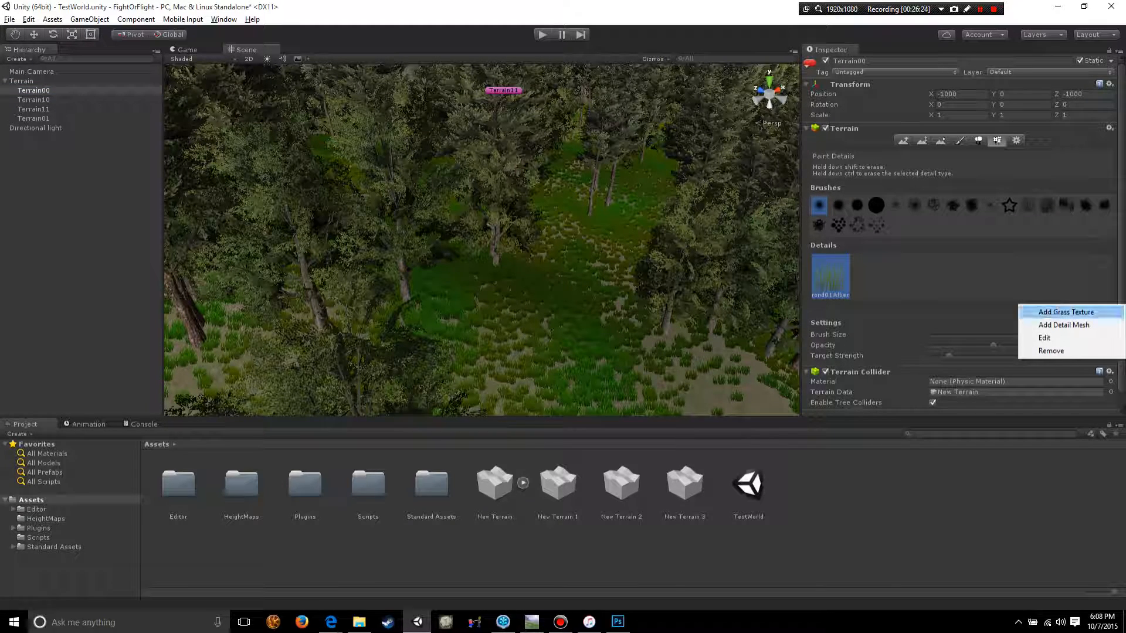
left_click(1063, 325)
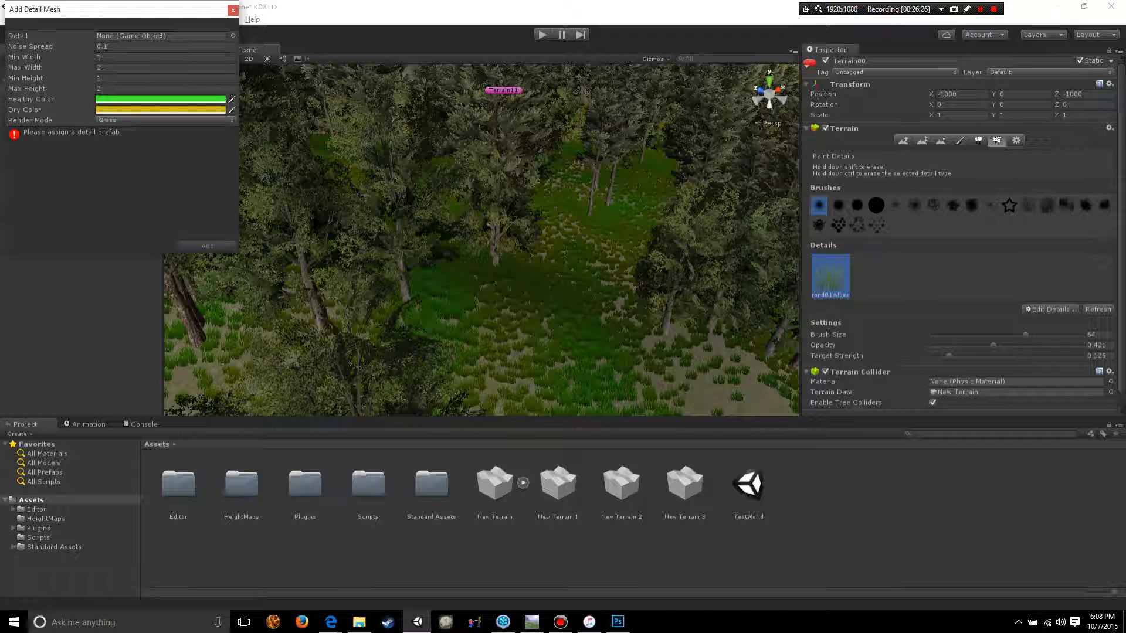
left_click(233, 36)
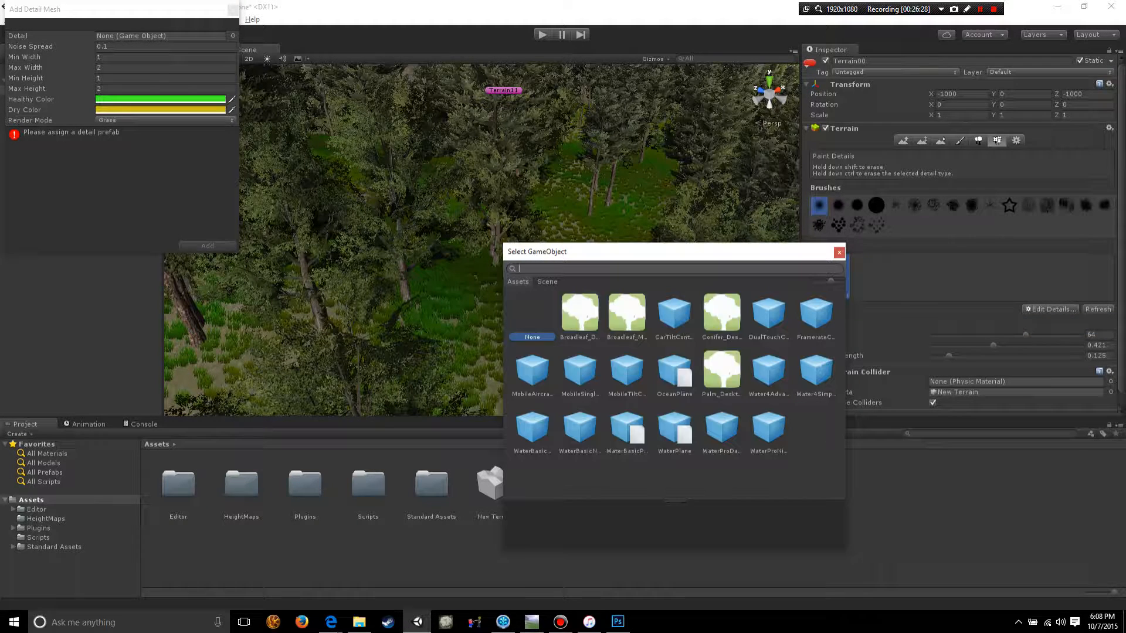
left_click(839, 253)
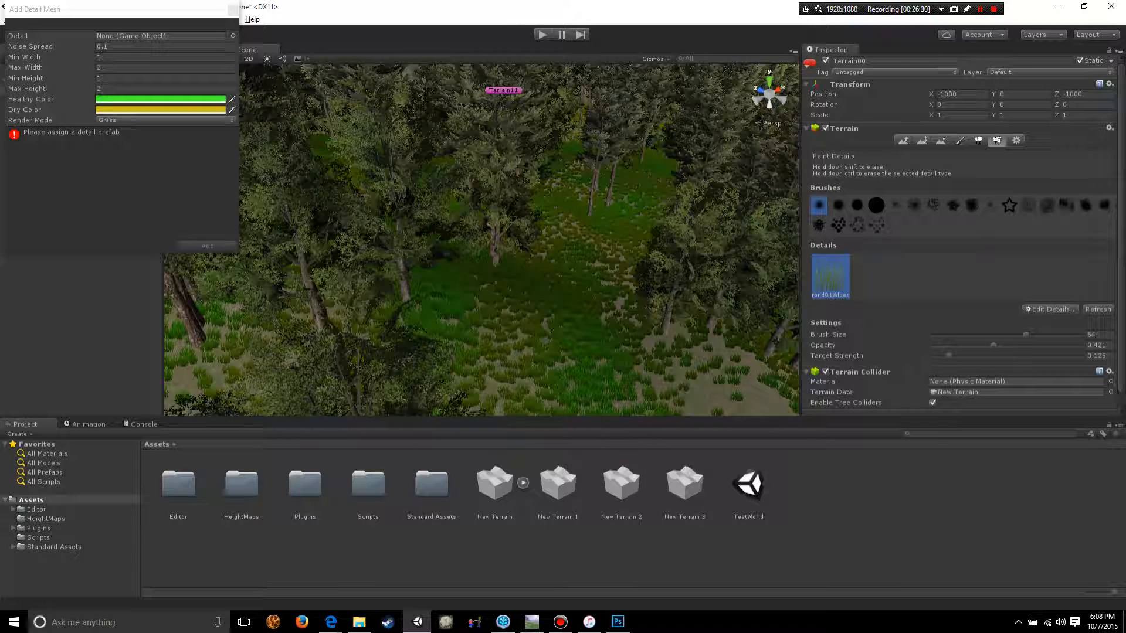
left_click(233, 9)
Step: Add GrassFrond02AlbedoAlpha as a second grass texture to Terrain00 and select it as the detail to paint
left_click(1049, 309)
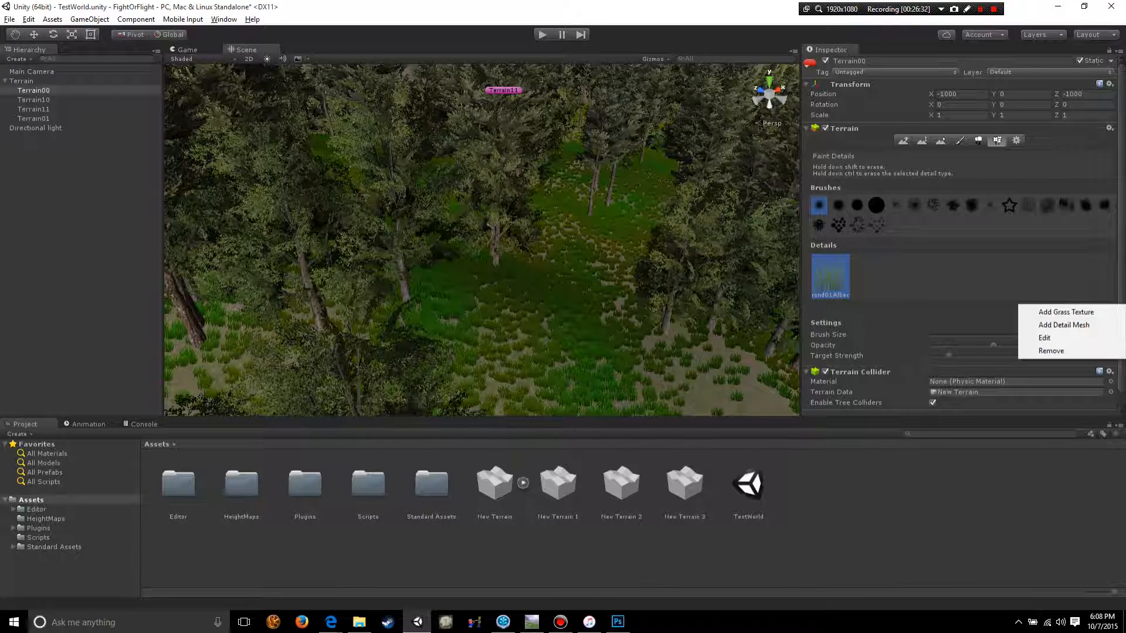
left_click(1066, 312)
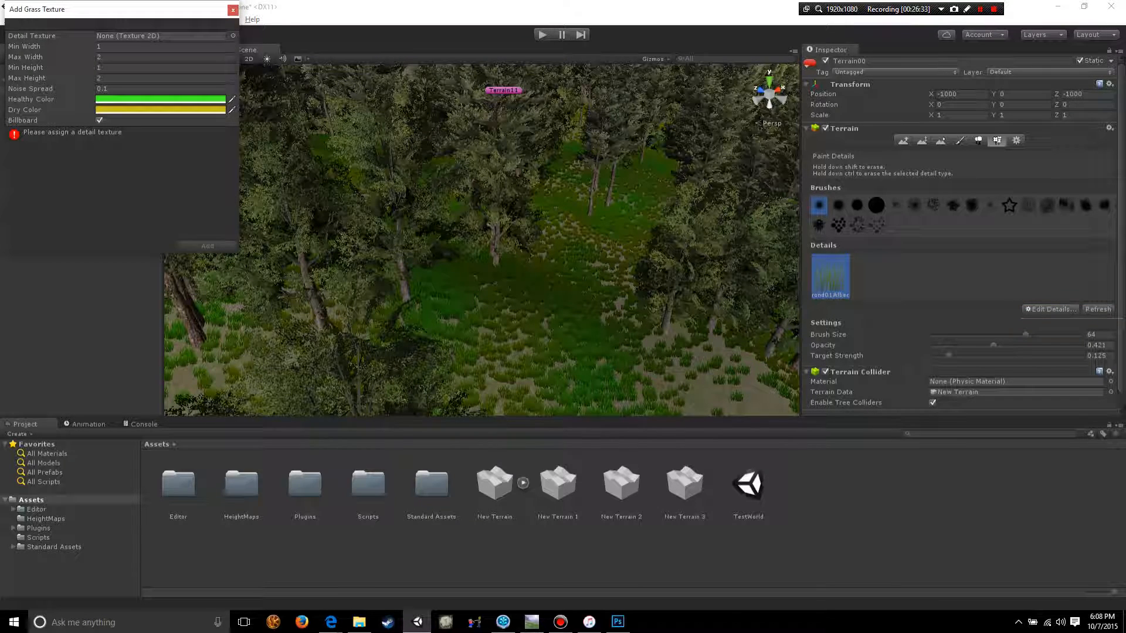
left_click(233, 36)
scroll(675, 393, "down", 3)
scroll(675, 393, "down", 5)
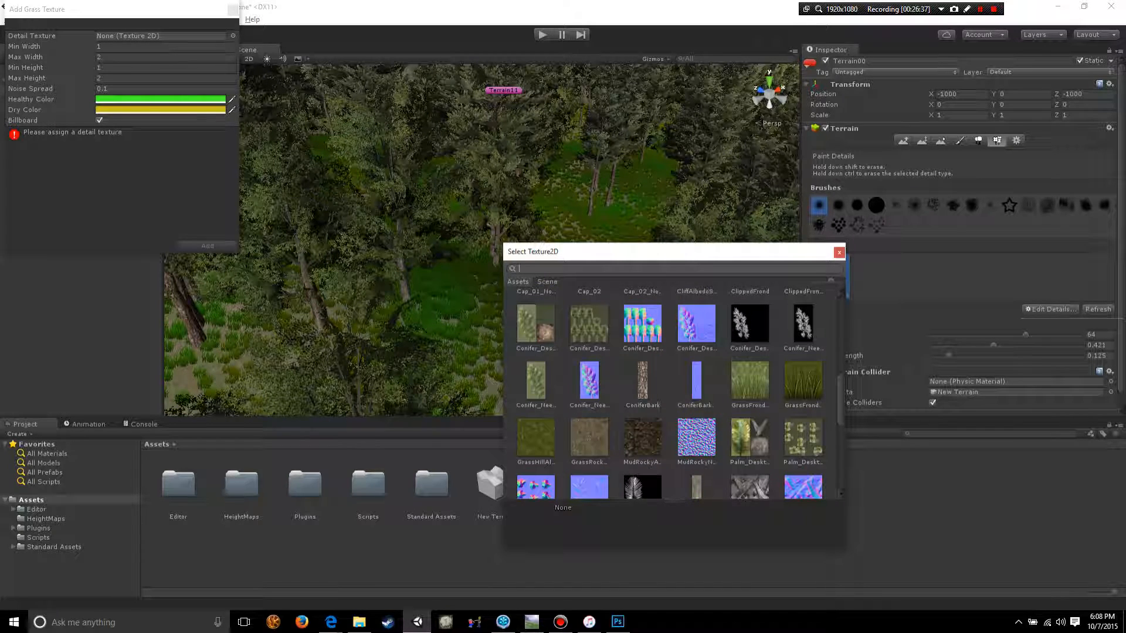
scroll(674, 392, "down", 1)
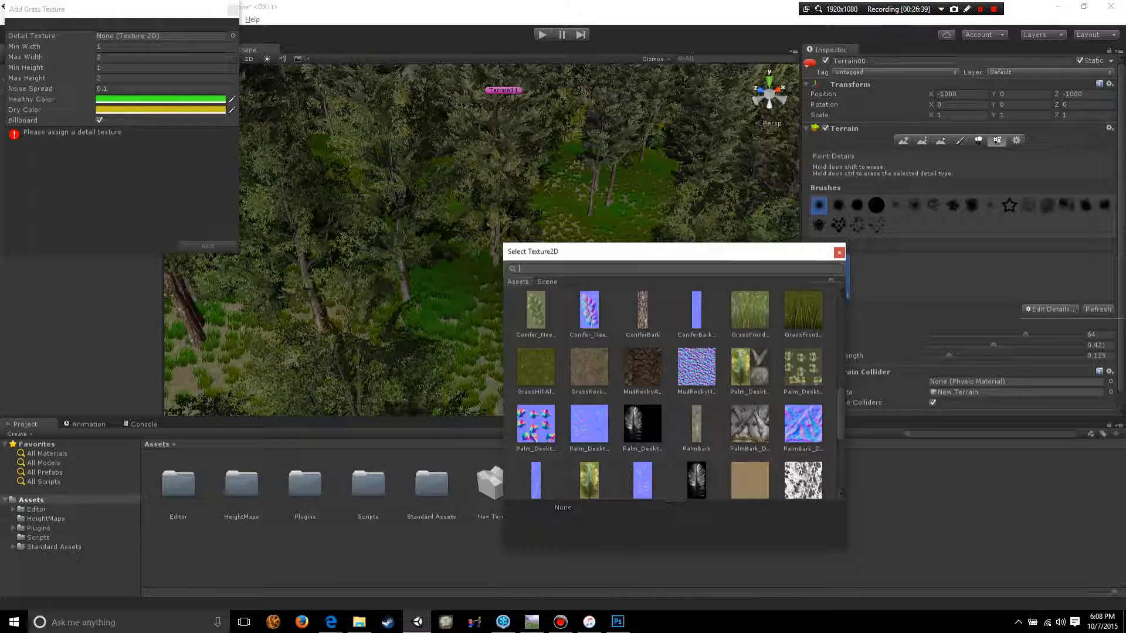
scroll(674, 392, "down", 1)
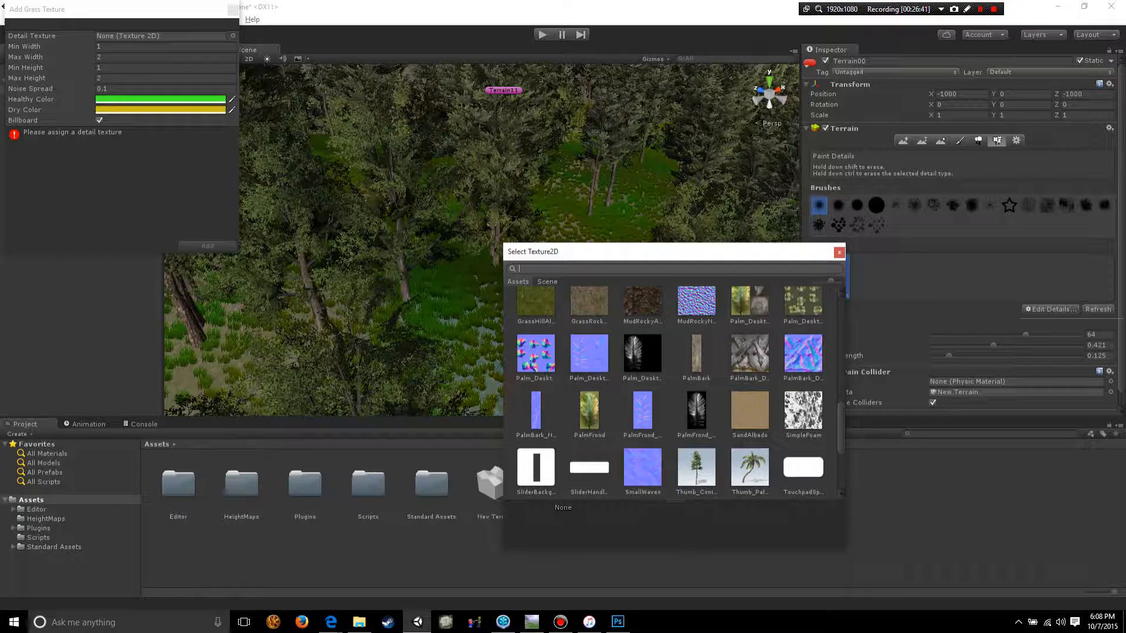
scroll(674, 393, "down", 2)
scroll(674, 393, "down", 1)
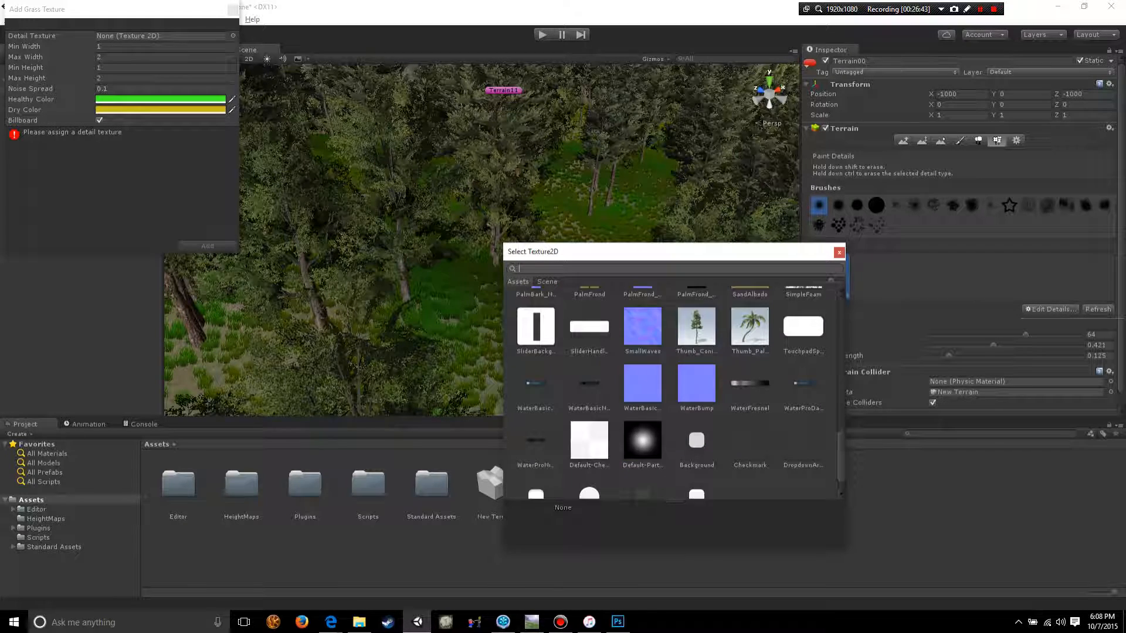
scroll(675, 393, "up", 6)
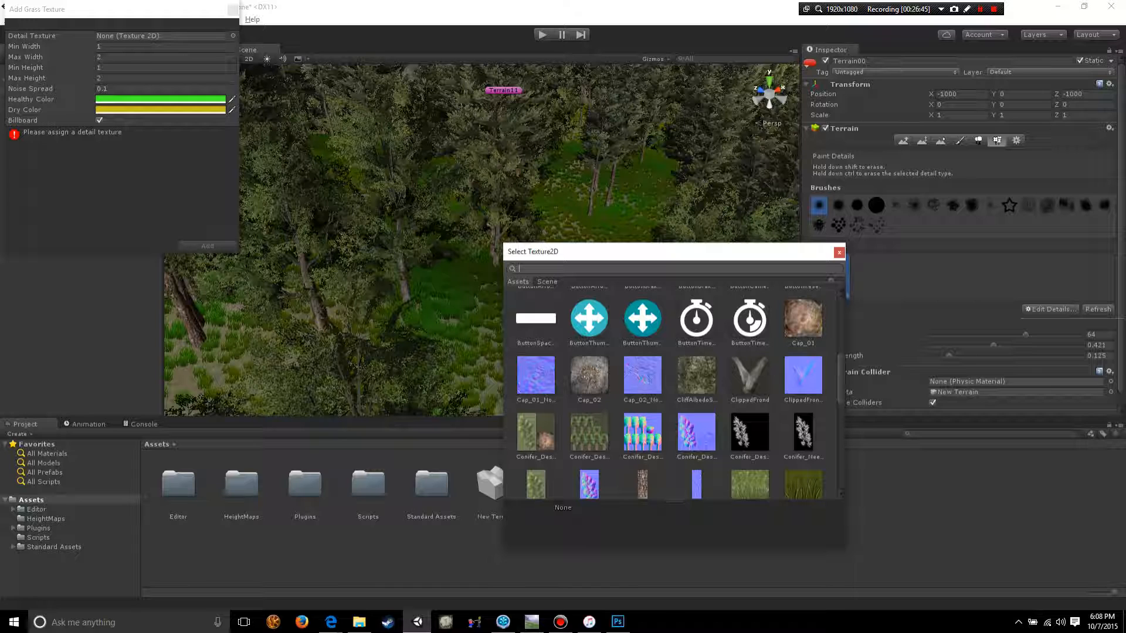
scroll(674, 392, "up", 2)
scroll(674, 393, "up", 2)
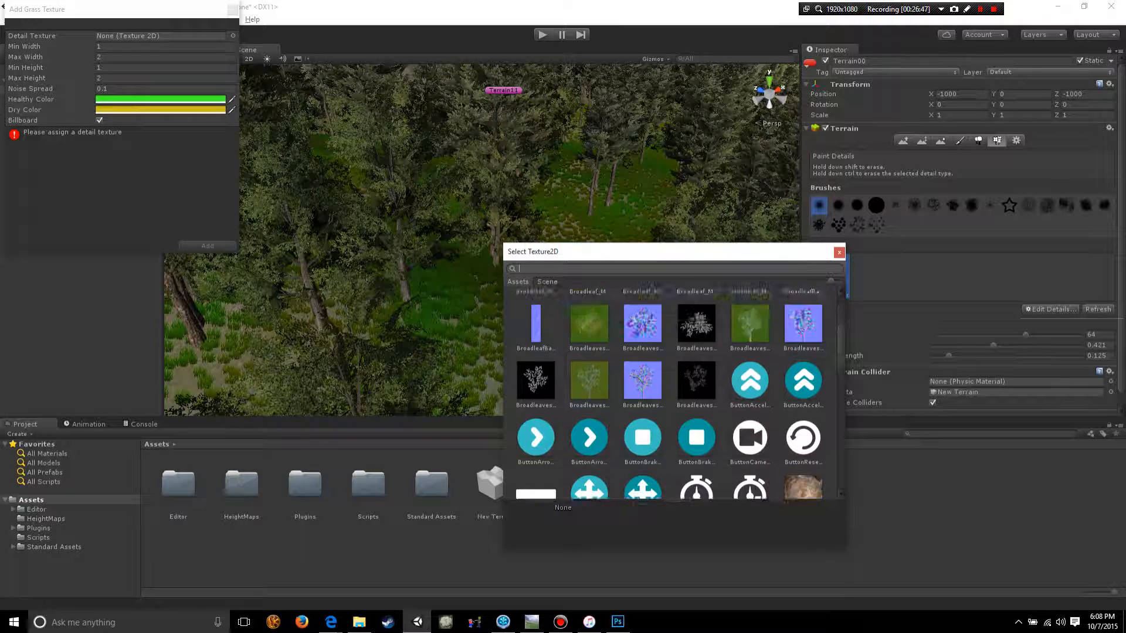
scroll(674, 393, "down", 5)
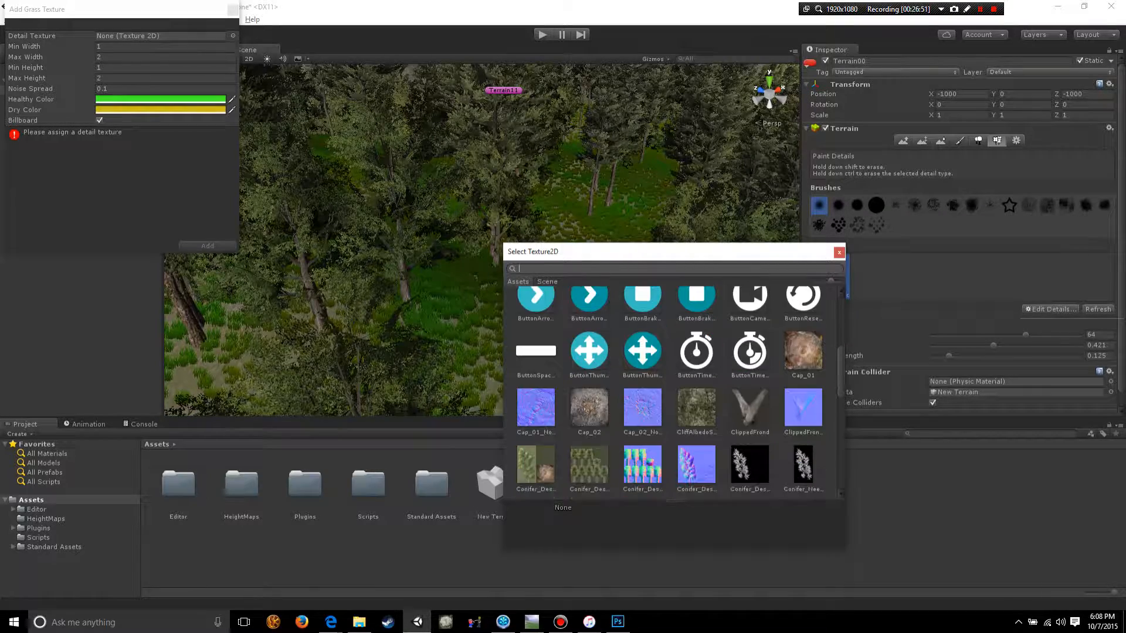
scroll(803, 418, "down", 3)
double_click(803, 418)
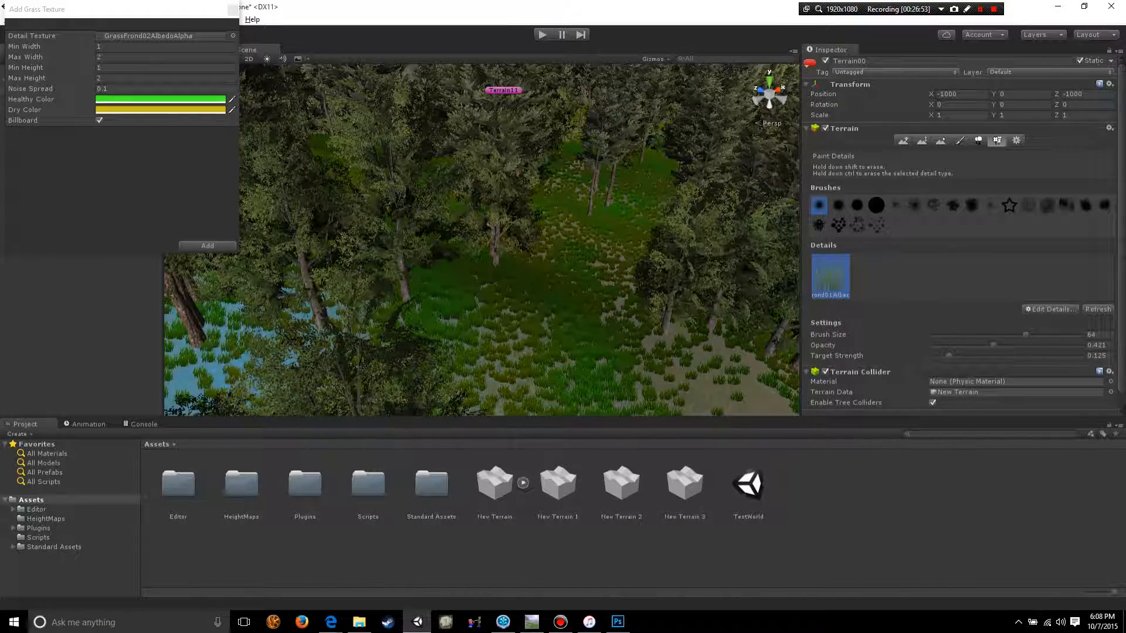
left_click(207, 245)
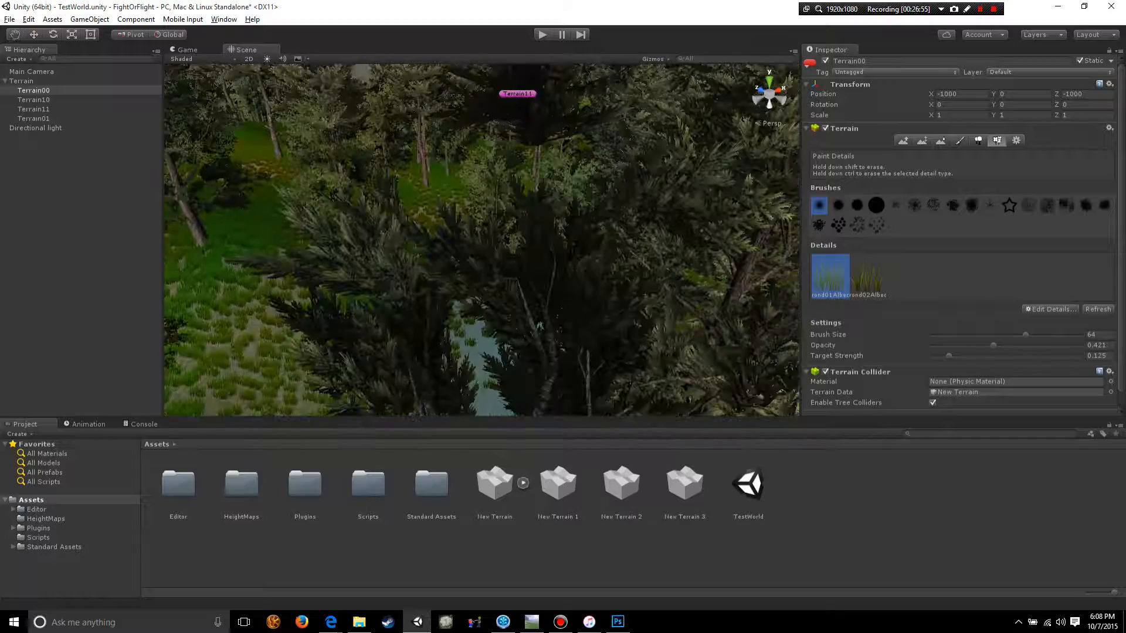
middle_click_drag(482, 241, 386, 299)
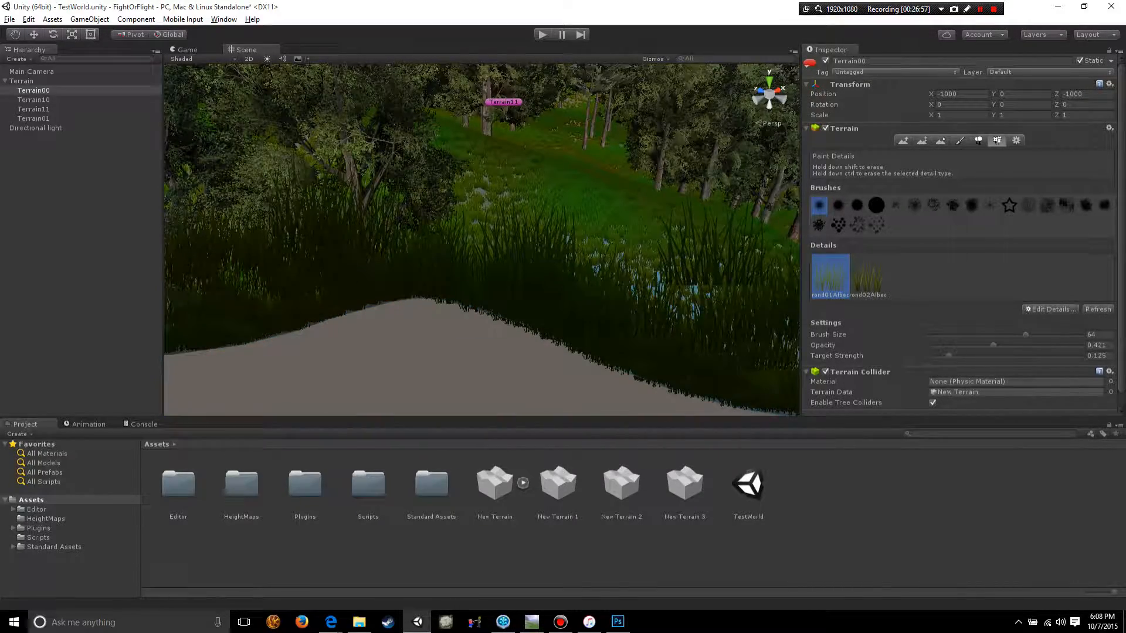
left_click(868, 275)
Step: Examine Terrain00's grass and trees from several viewpoints in the scene view and compare with the game view
middle_click_drag(498, 304, 566, 217)
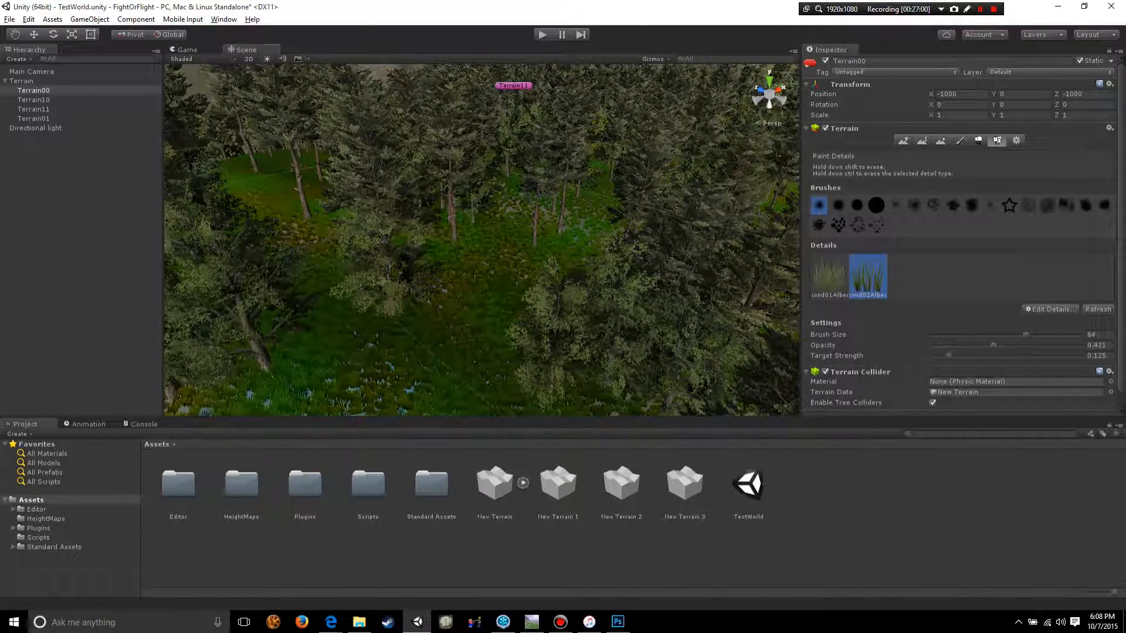
right_click_drag(481, 240, 510, 247)
middle_click_drag(469, 276, 521, 205)
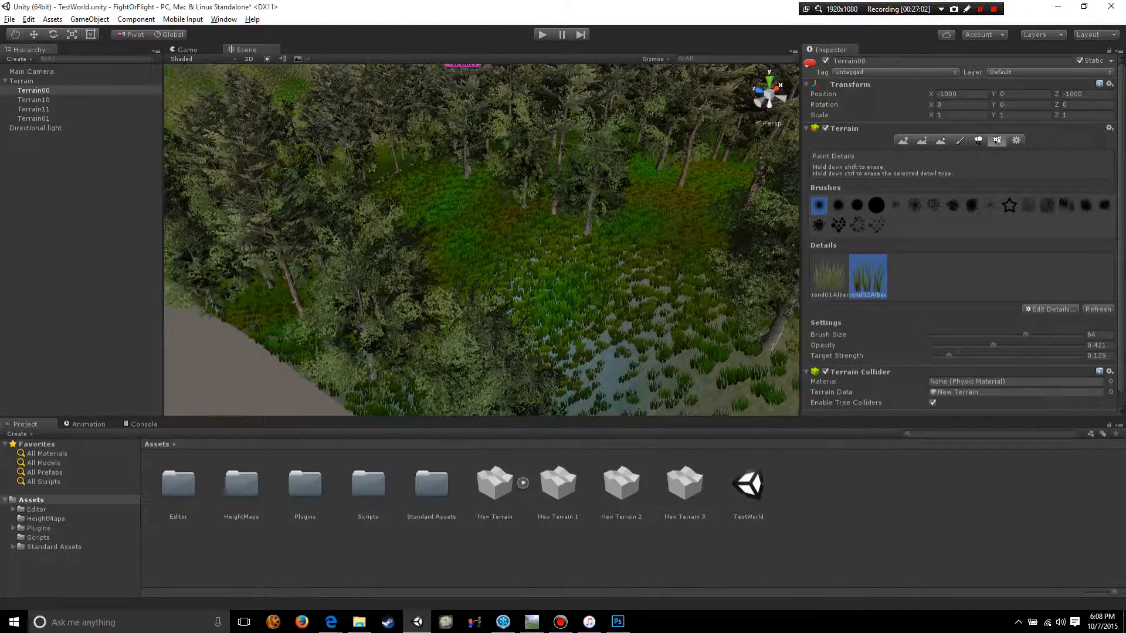
scroll(582, 315, "down", 5)
right_click_drag(583, 314, 604, 375)
left_click(188, 49)
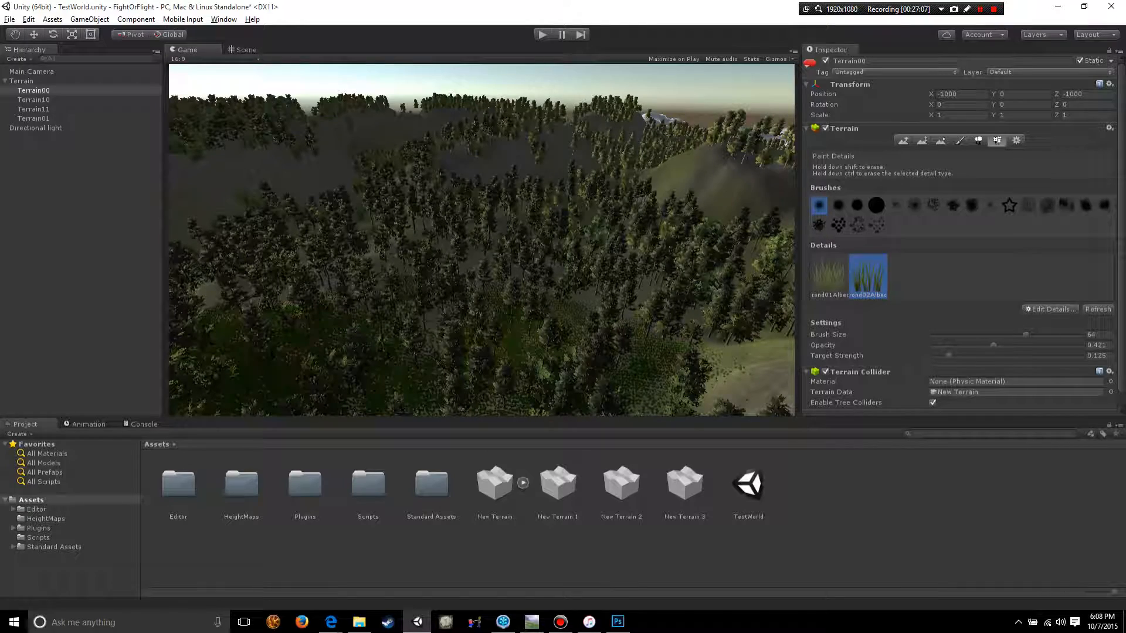
left_click(246, 50)
right_click_drag(481, 234, 499, 264)
middle_click_drag(499, 246, 510, 281)
right_click_drag(510, 258, 504, 299)
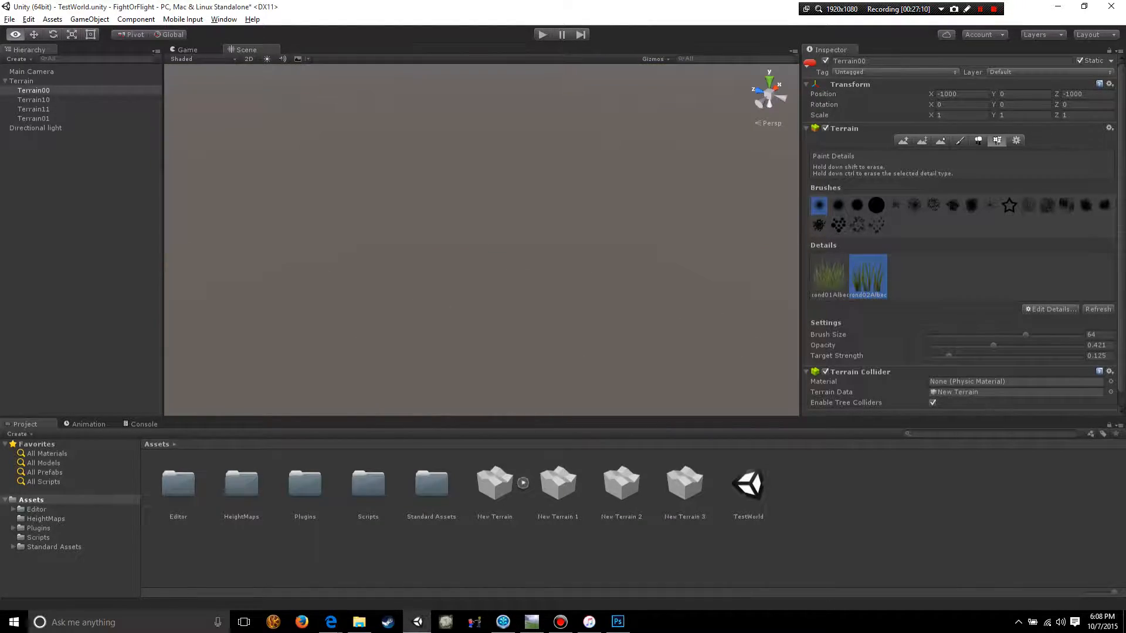
middle_click_drag(505, 194, 516, 352)
scroll(480, 240, "up", 10)
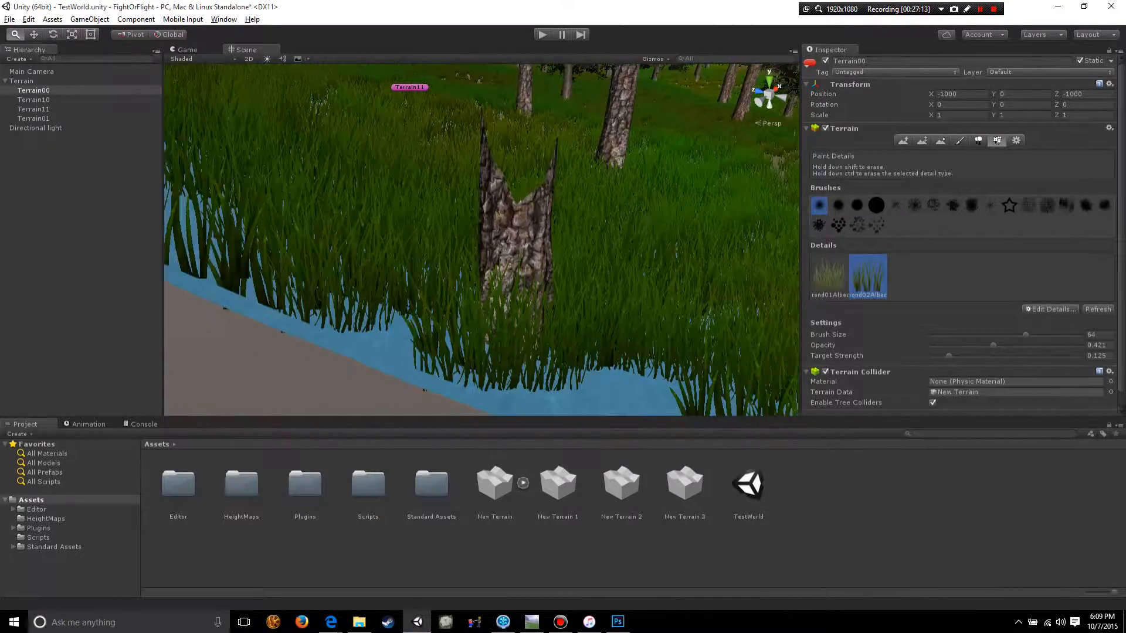
Step: Frame a ground-level viewpoint among the trees in the grass and align the Main Camera with that view
right_click_drag(458, 241, 551, 252, "alt")
middle_click_drag(504, 199, 508, 340)
key("ctrl+s")
key("s")
right_click_drag(507, 340, 507, 332)
key("s")
key("w")
middle_click_drag(507, 246, 466, 355)
right_click_drag(466, 355, 557, 233, "alt")
left_click(31, 71)
left_click(89, 19)
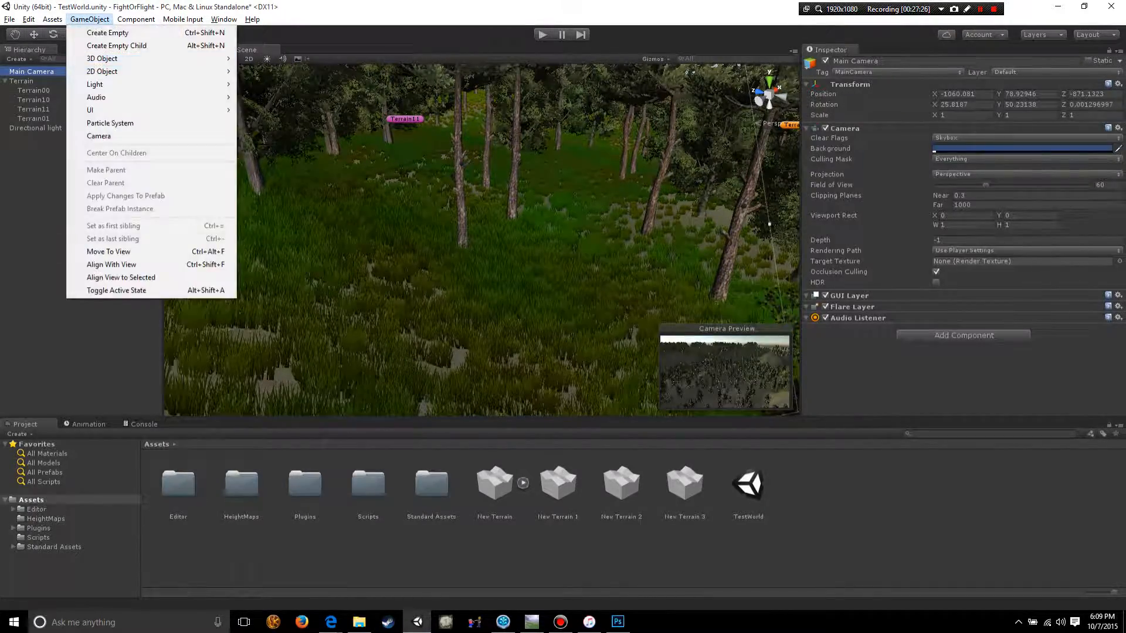
left_click(100, 263)
Step: Run the scene in play mode and compare the running game view with the scene view
key("ctrl+p")
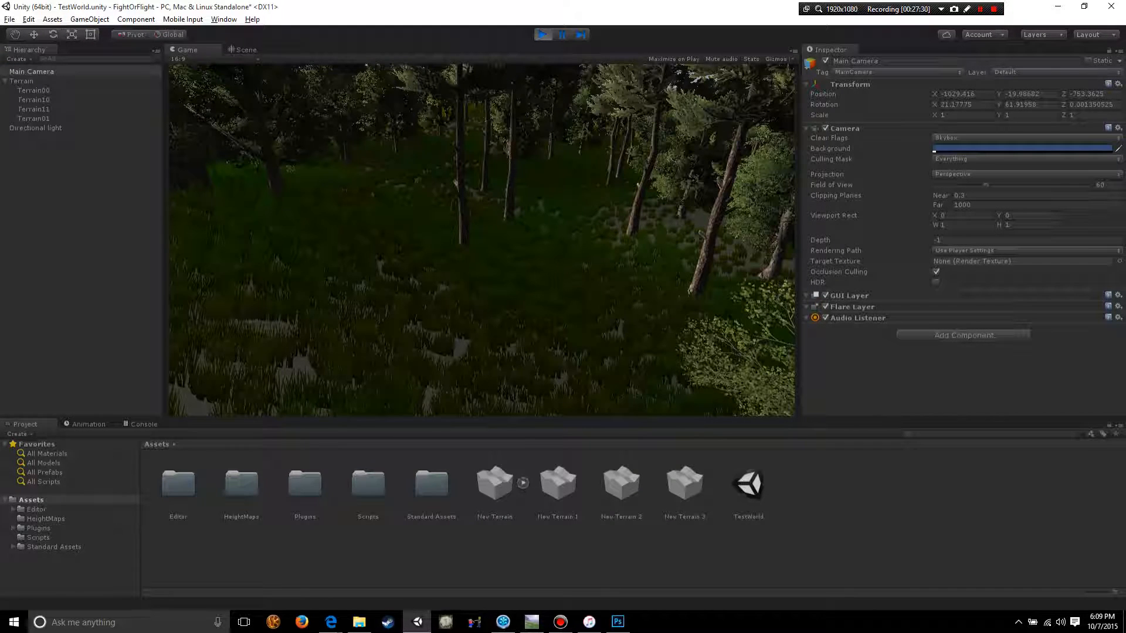
left_click(246, 50)
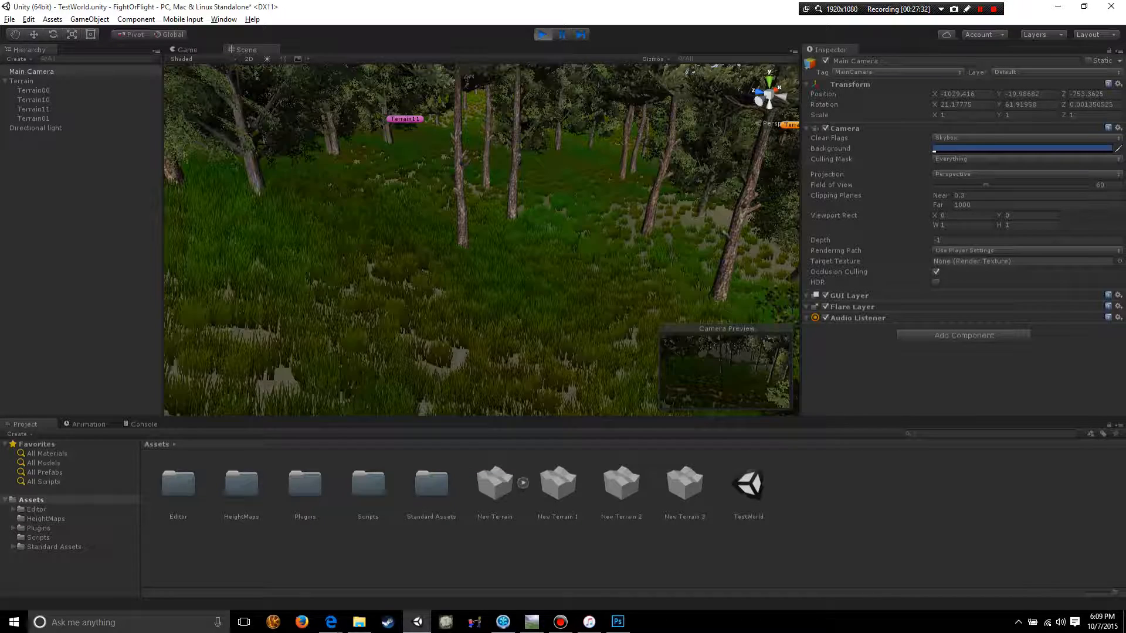
left_click(187, 50)
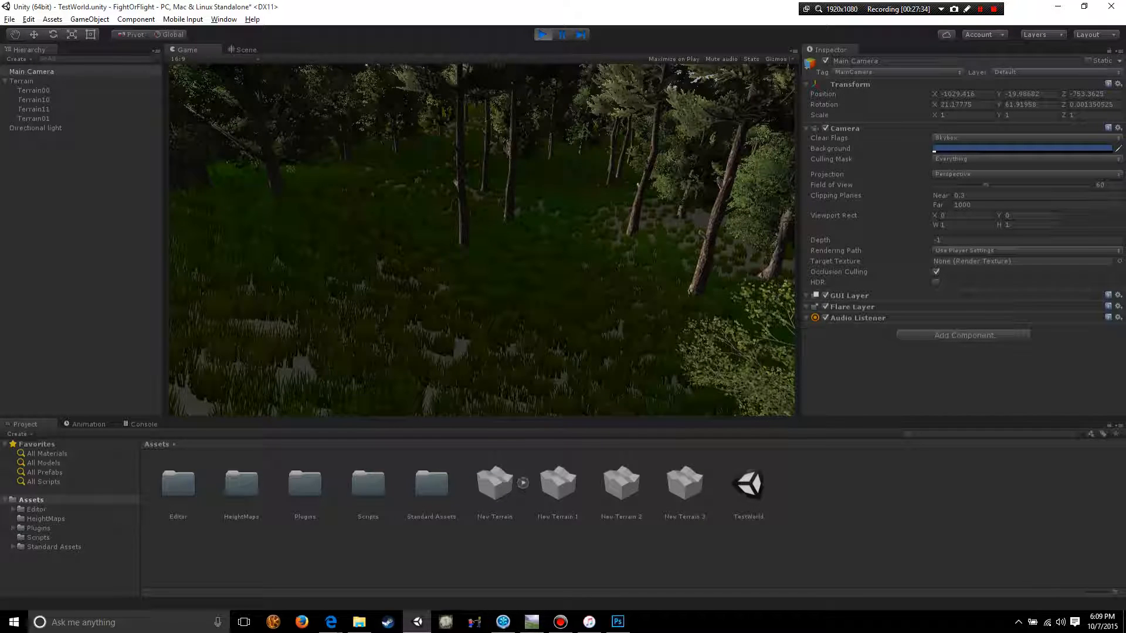
Step: In Terrain00's terrain settings, set the grass wind speed to 0.499, size to 0.712 and bending to 0.256
left_click(33, 90)
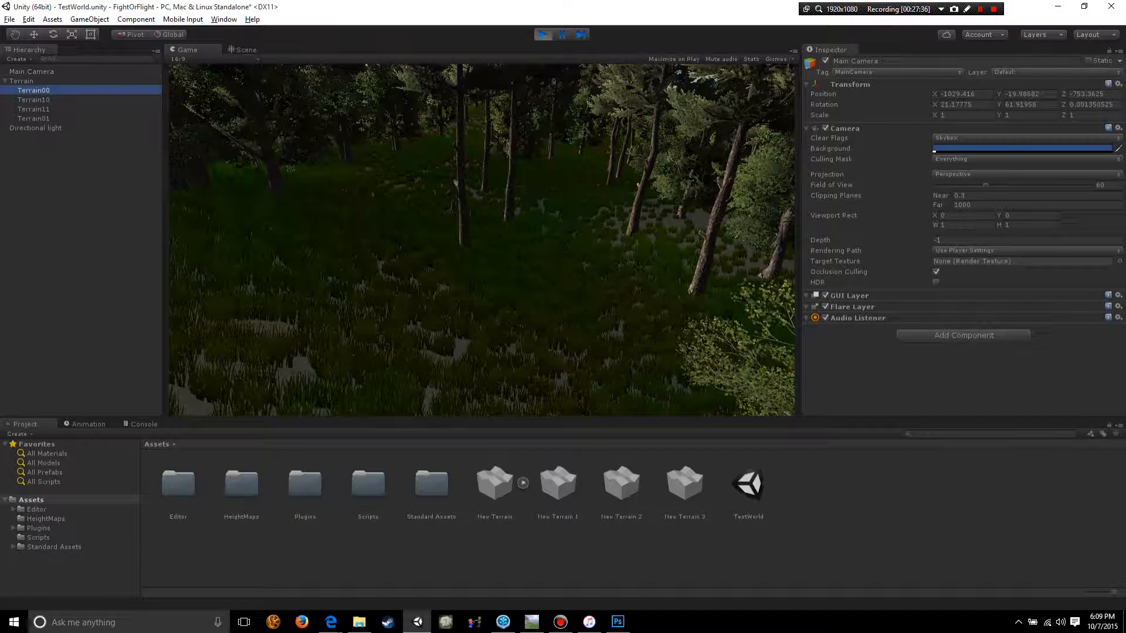
scroll(962, 234, "down", 1)
left_click(1016, 125)
scroll(962, 234, "down", 6)
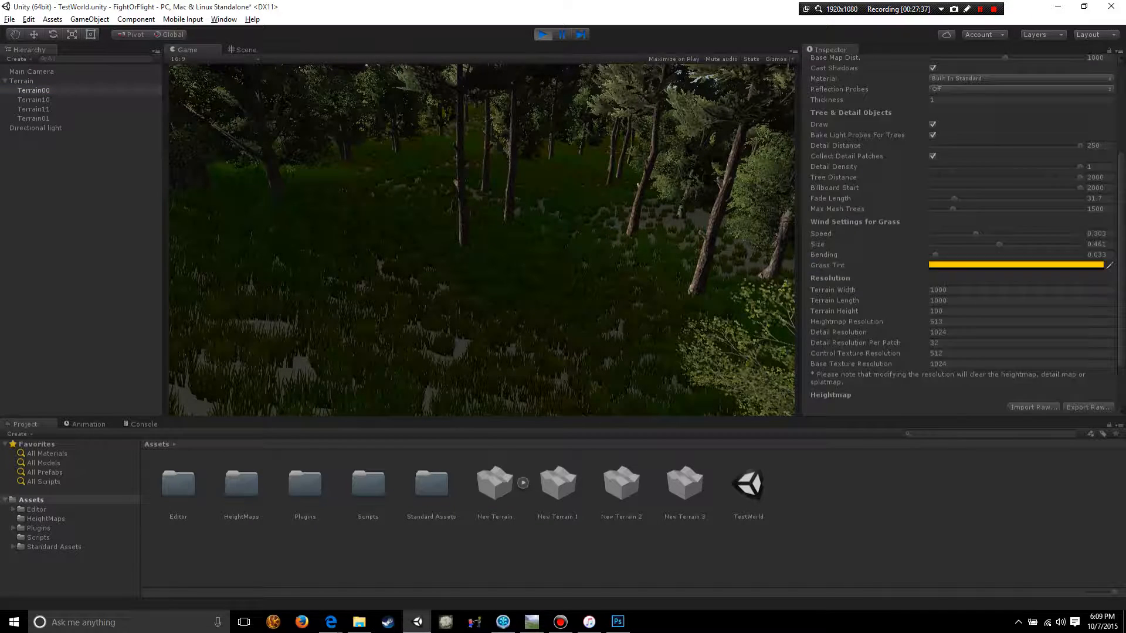
scroll(962, 234, "up", 3)
left_click_drag(977, 270, 1037, 281)
left_click_drag(935, 292, 968, 291)
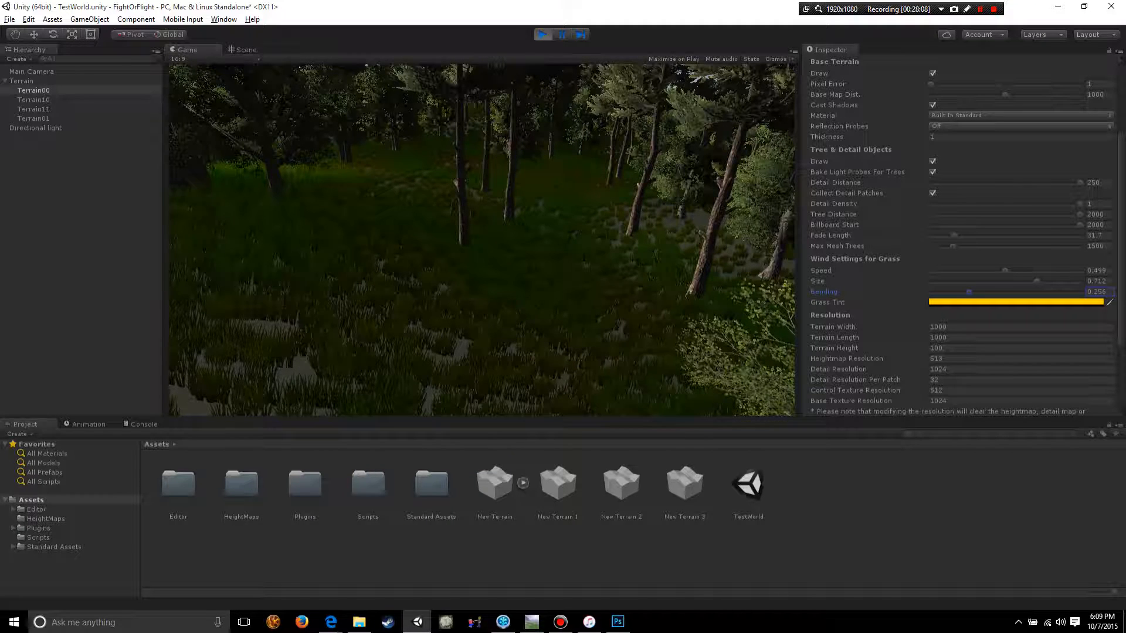
Step: Review Terrain00's remaining terrain settings while the game runs and exit play mode
scroll(962, 235, "up", 5)
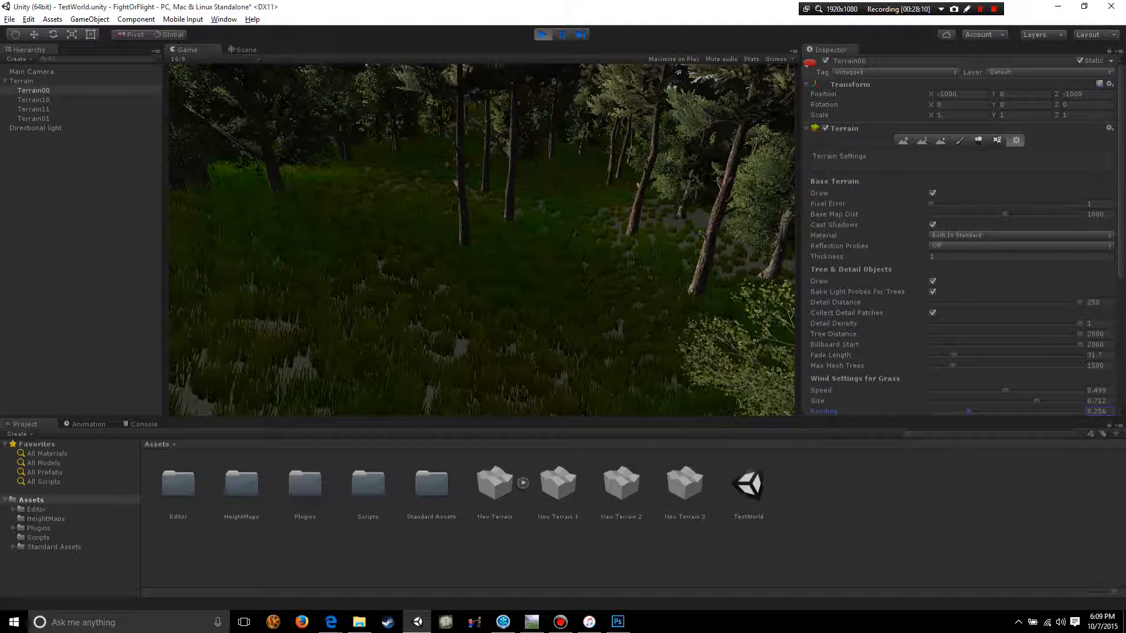
scroll(961, 235, "down", 6)
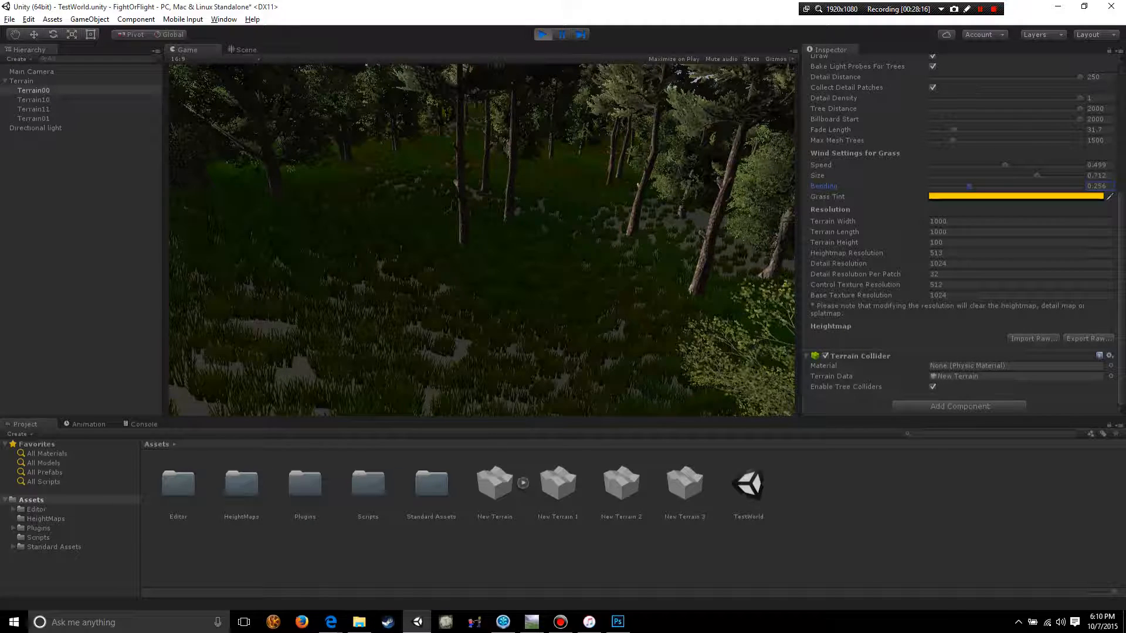
scroll(961, 235, "up", 4)
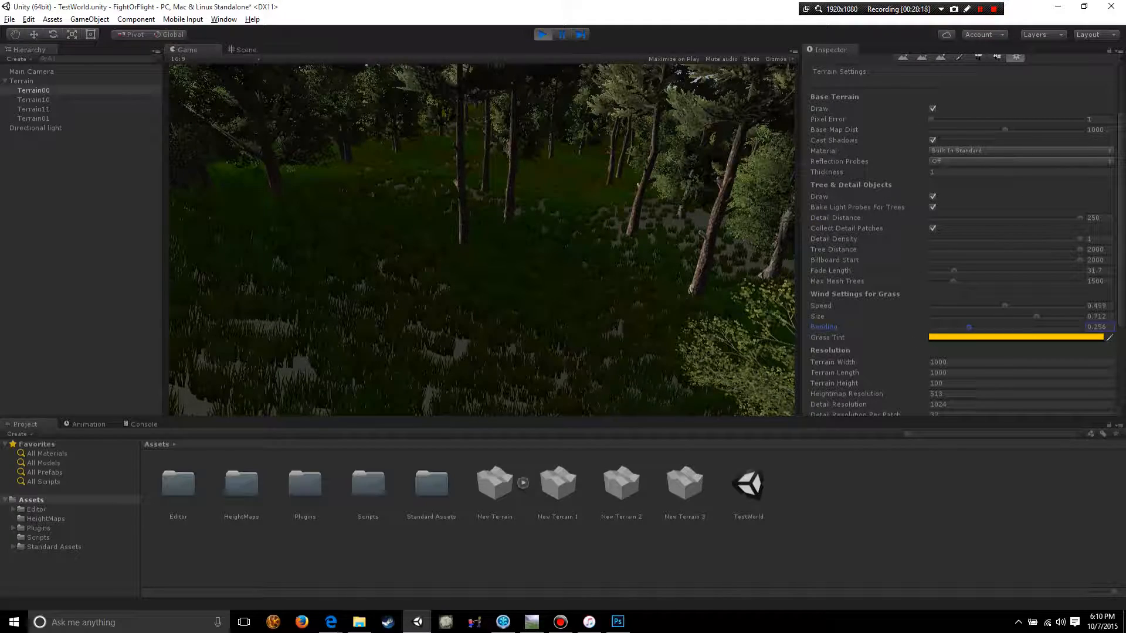
key("ctrl+p")
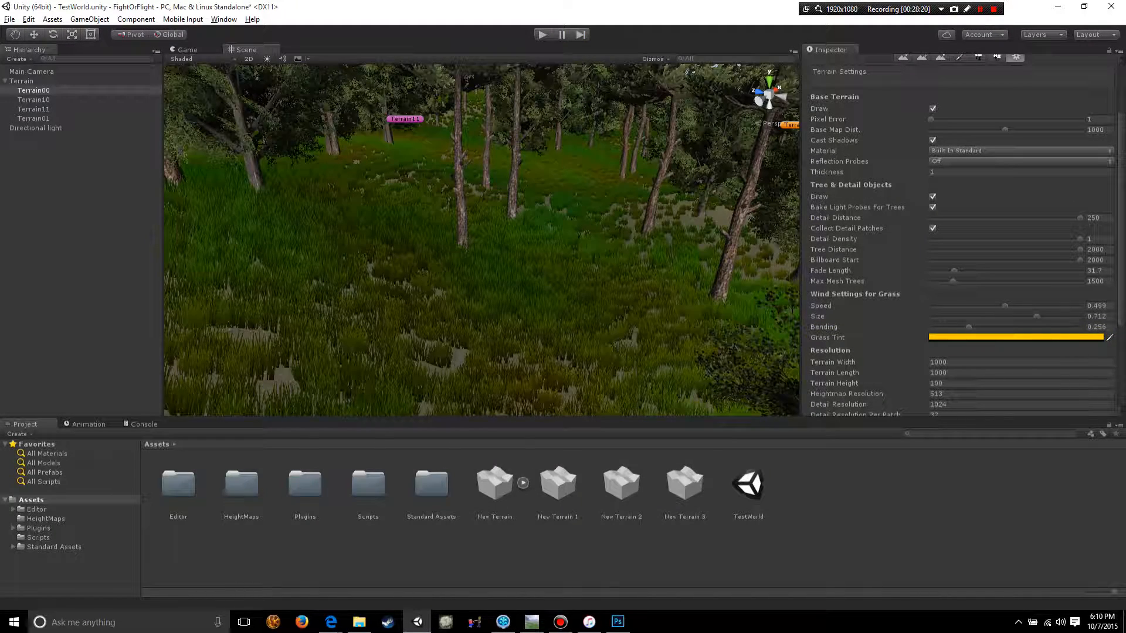
Step: Examine the four terrain tiles and Terrain00's forested hills from above in the scene view
scroll(481, 240, "down", 15)
left_click_drag(528, 234, 422, 328, "alt")
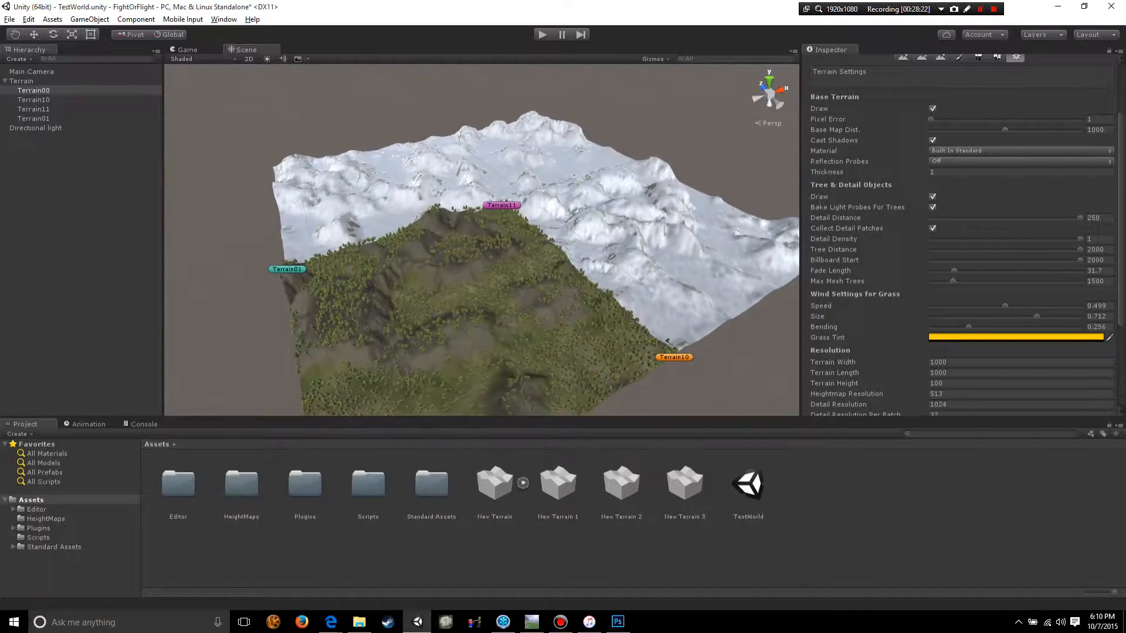
left_click_drag(410, 264, 516, 264, "alt")
scroll(480, 252, "up", 12)
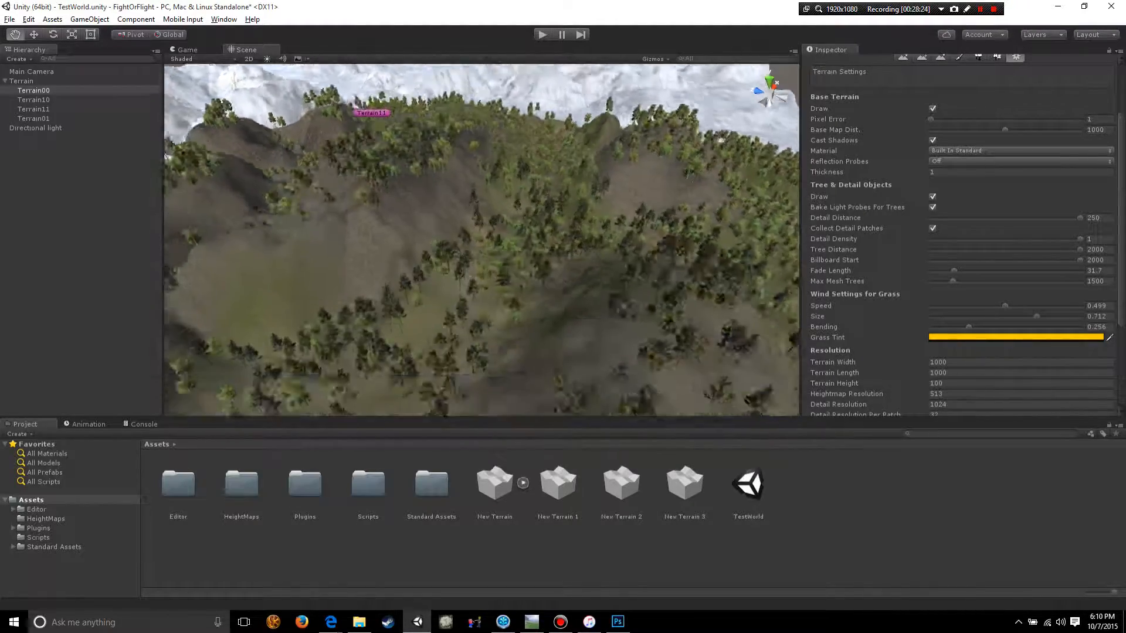
scroll(480, 253, "down", 6)
left_click_drag(480, 252, 482, 225, "alt")
scroll(962, 235, "up", 3)
scroll(962, 235, "down", 7)
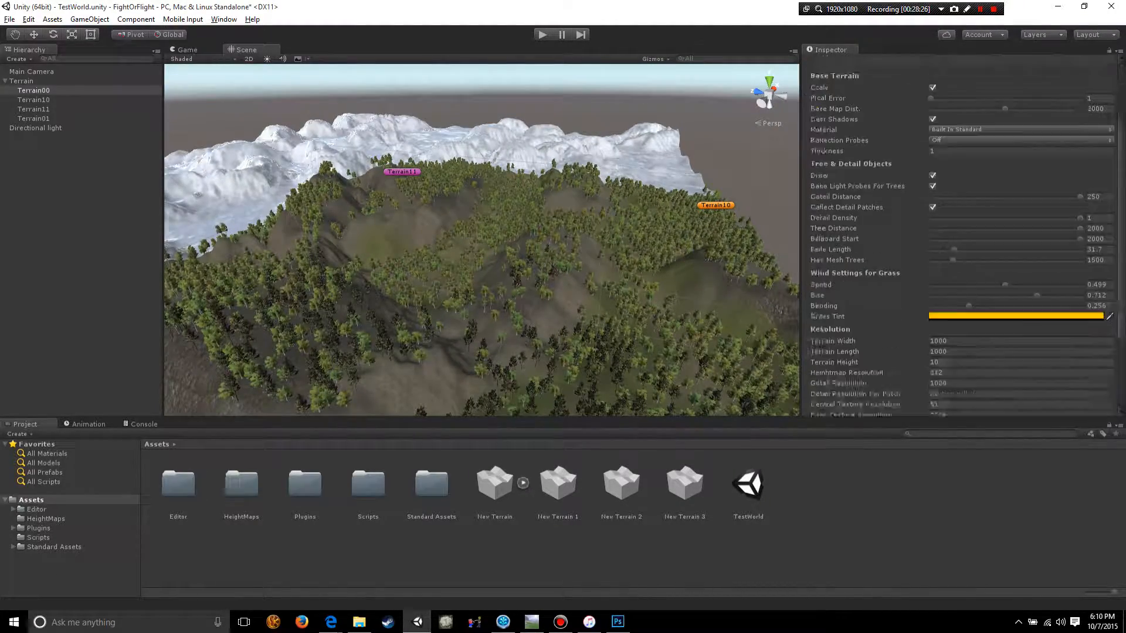
scroll(481, 239, "up", 4)
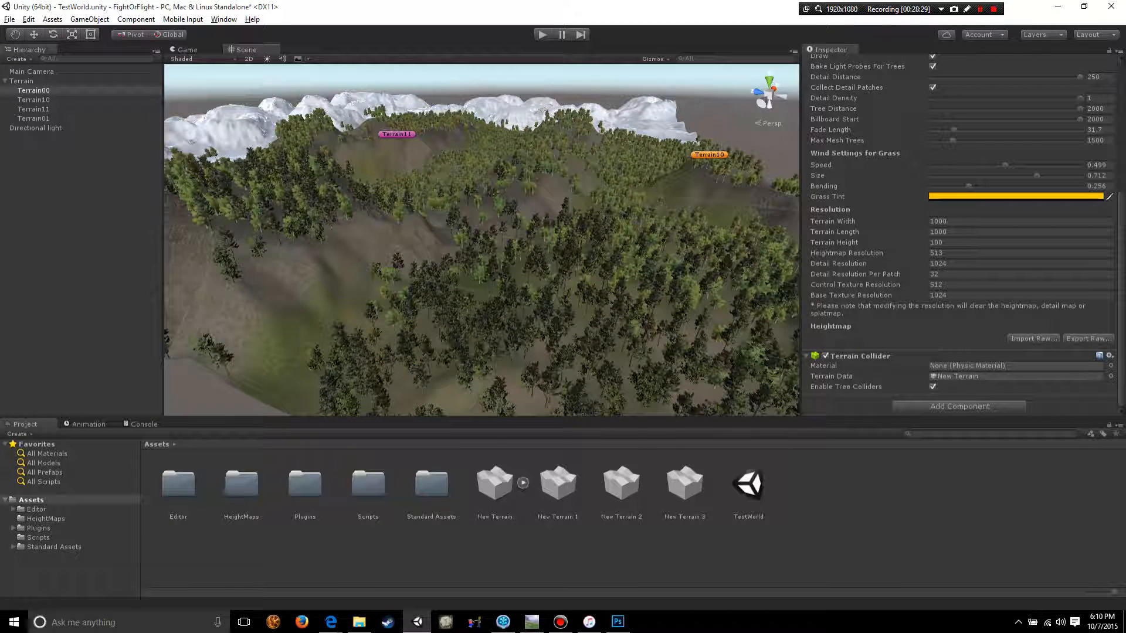
Step: Examine the trees and grass inside Terrain00's forest close up from near ground level
middle_click_drag(481, 276, 479, 188)
scroll(481, 240, "up", 3)
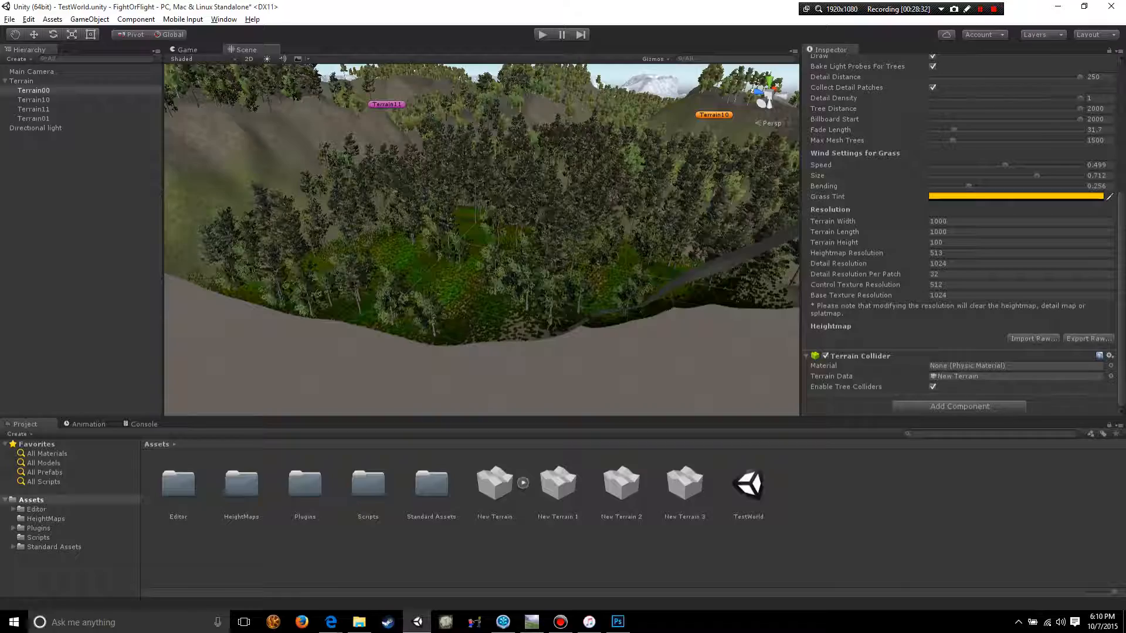
left_click_drag(481, 239, 451, 255, "alt")
scroll(481, 240, "up", 6)
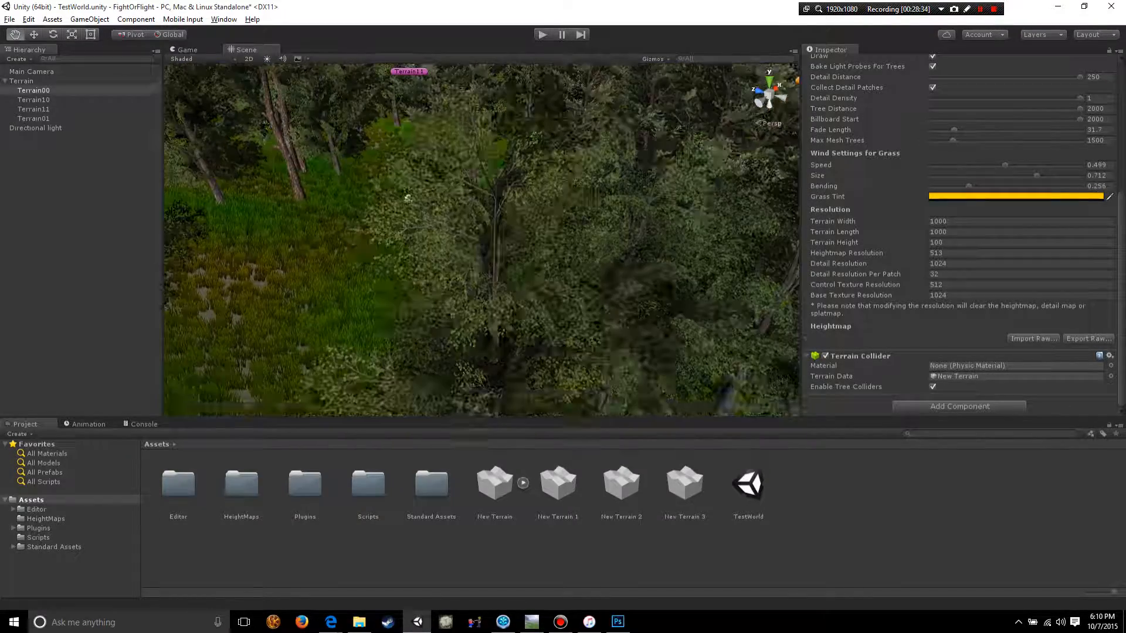
middle_click_drag(481, 240, 528, 234)
scroll(481, 240, "up", 5)
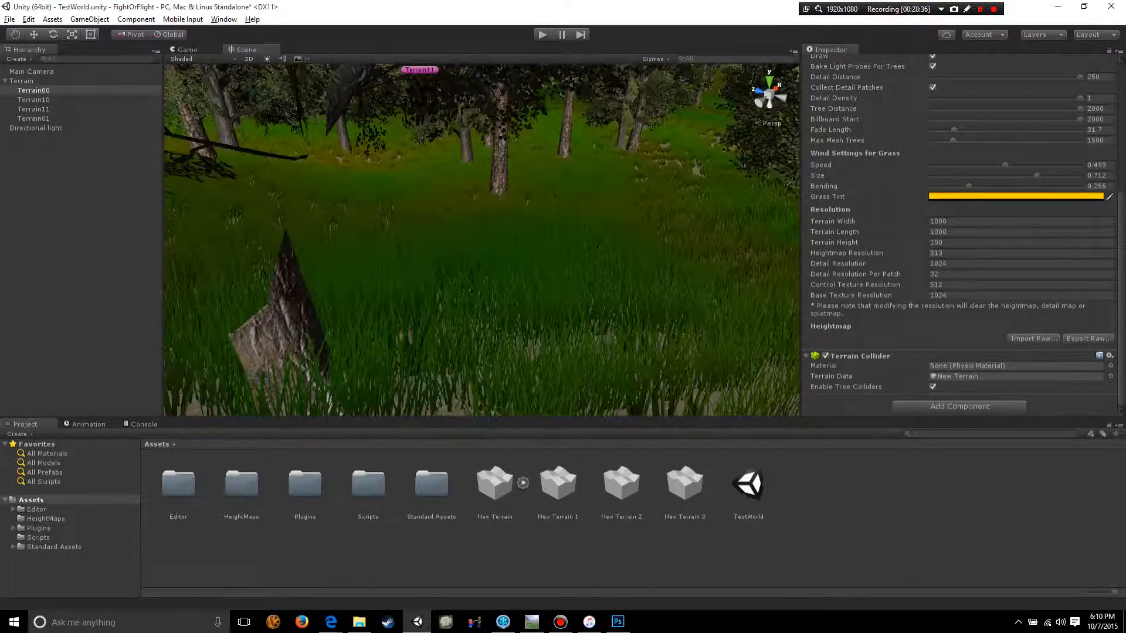
scroll(480, 240, "down", 4)
scroll(481, 239, "down", 7)
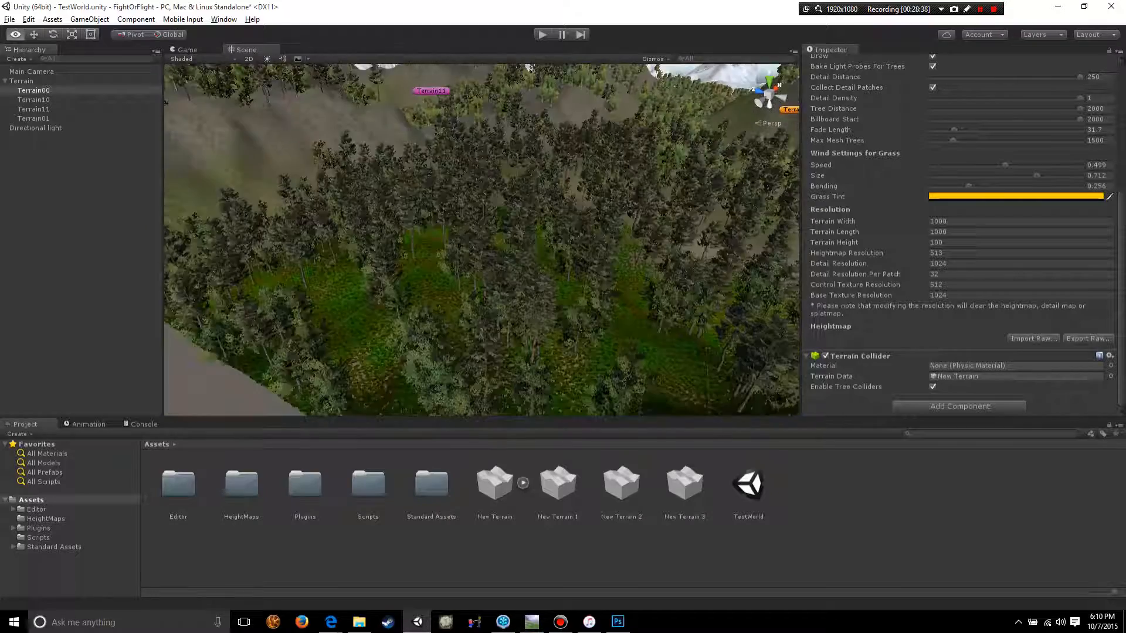
Step: Pull back from the forest to an elevated overview of Terrain00 and the snowy neighbouring tiles
left_click_drag(410, 194, 586, 252, "alt")
scroll(481, 240, "down", 4)
mouse_move(481, 240)
left_mouse_down("alt")
mouse_move(545, 234)
mouse_move(457, 282)
mouse_move(387, 269)
mouse_move(530, 223)
mouse_move(522, 241)
mouse_move(475, 242)
left_mouse_up("alt")
scroll(481, 239, "down", 2)
scroll(481, 240, "up", 5)
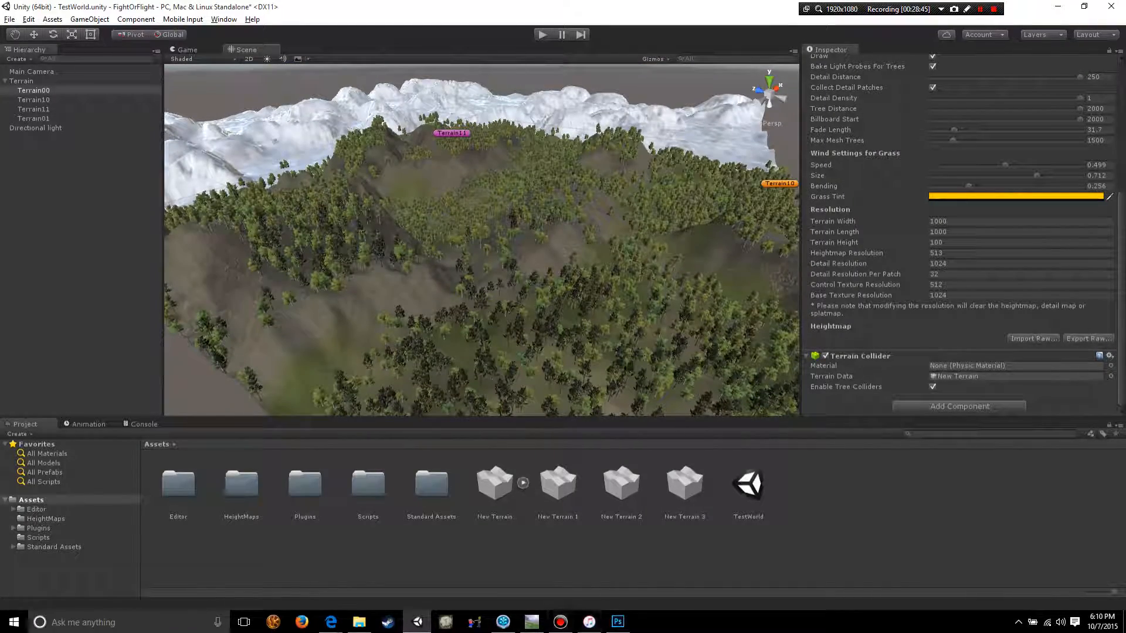
Step: Switch to Terragen to look at its Landscape terrain window and return to Unity
left_click(531, 622)
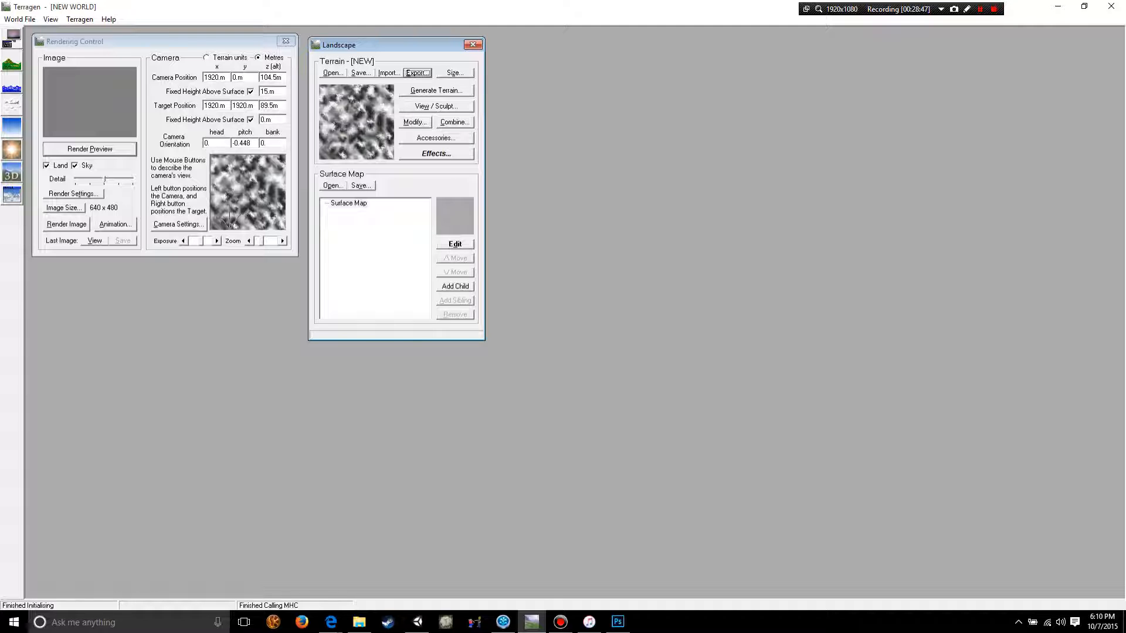
left_click(1057, 6)
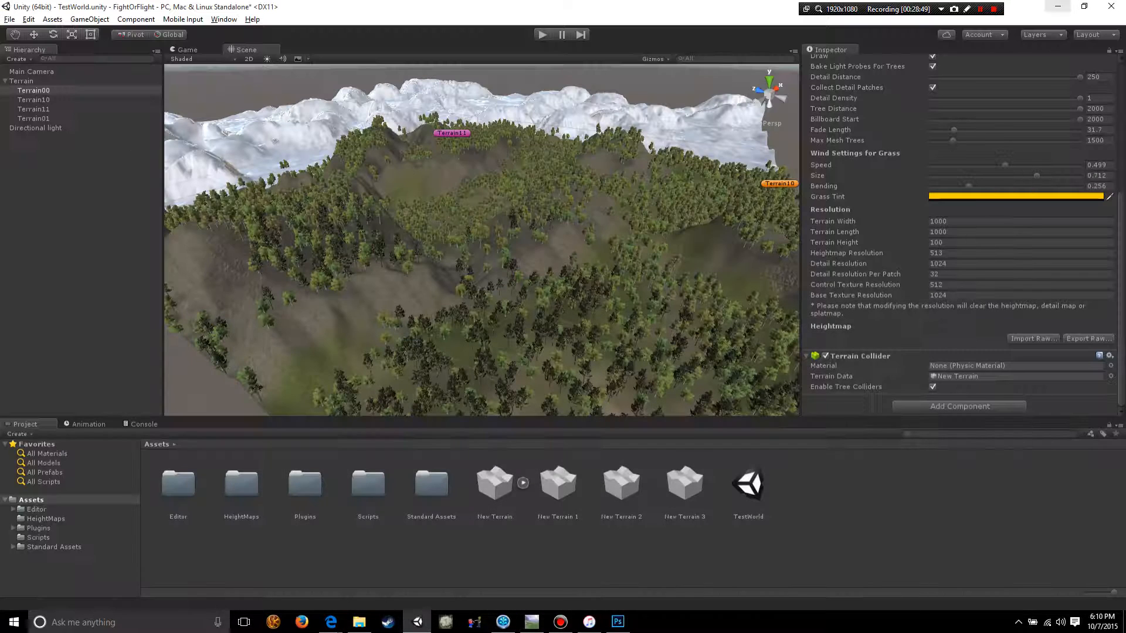
Step: Examine Terrain00's tree-covered hills, valleys and outer edges from several directions in the scene view
scroll(481, 240, "up", 4)
left_click_drag(481, 241, 513, 223, "alt")
right_click_drag(513, 223, 584, 214)
key("a")
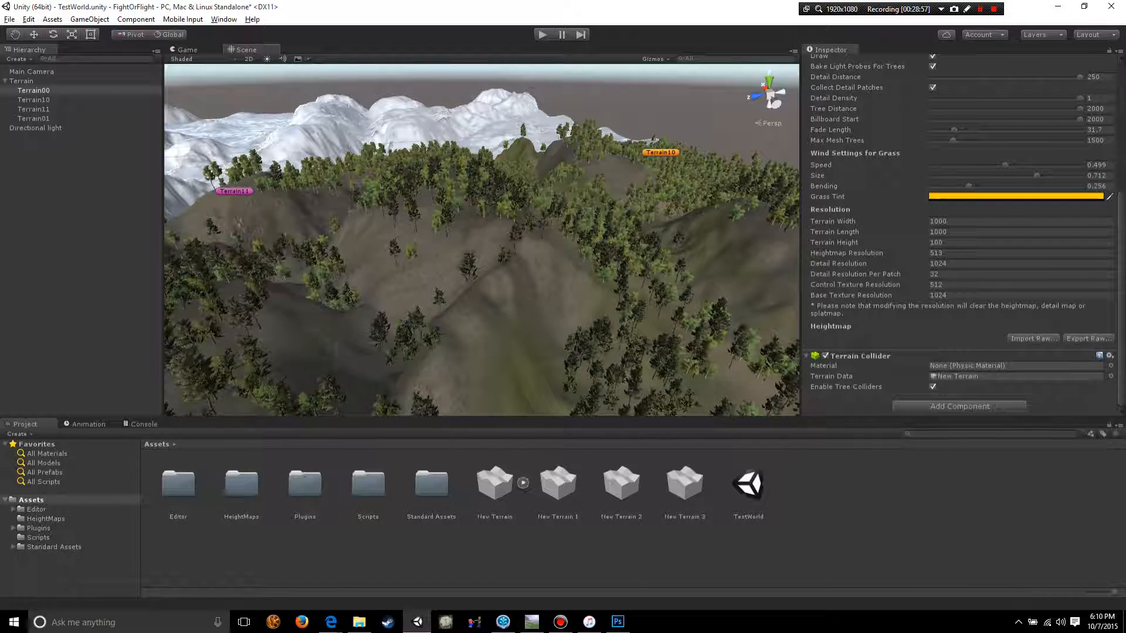
scroll(481, 240, "down", 8)
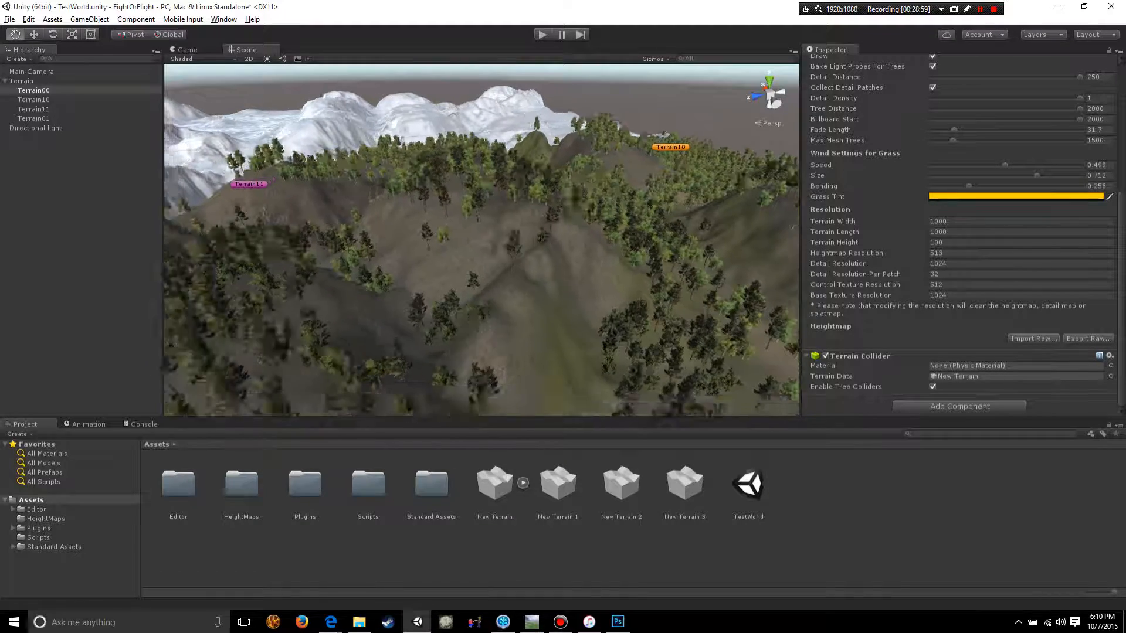
left_click_drag(481, 240, 346, 269, "alt")
left_click_drag(527, 346, 463, 374, "alt")
scroll(464, 374, "down", 3)
scroll(463, 374, "up", 3)
middle_click_drag(463, 374, 368, 396)
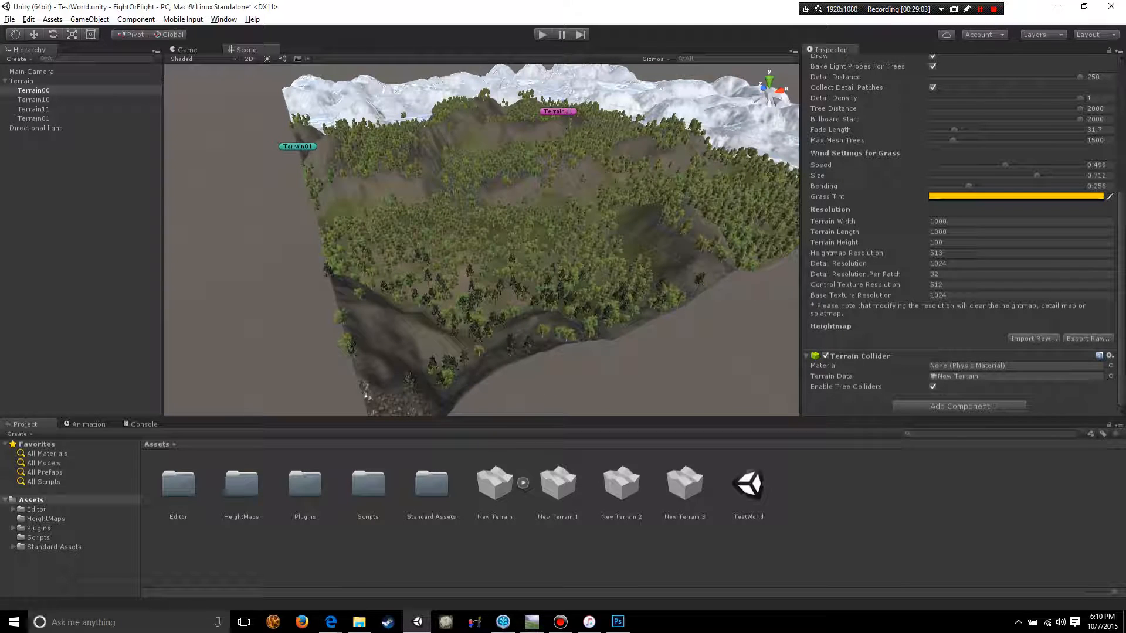